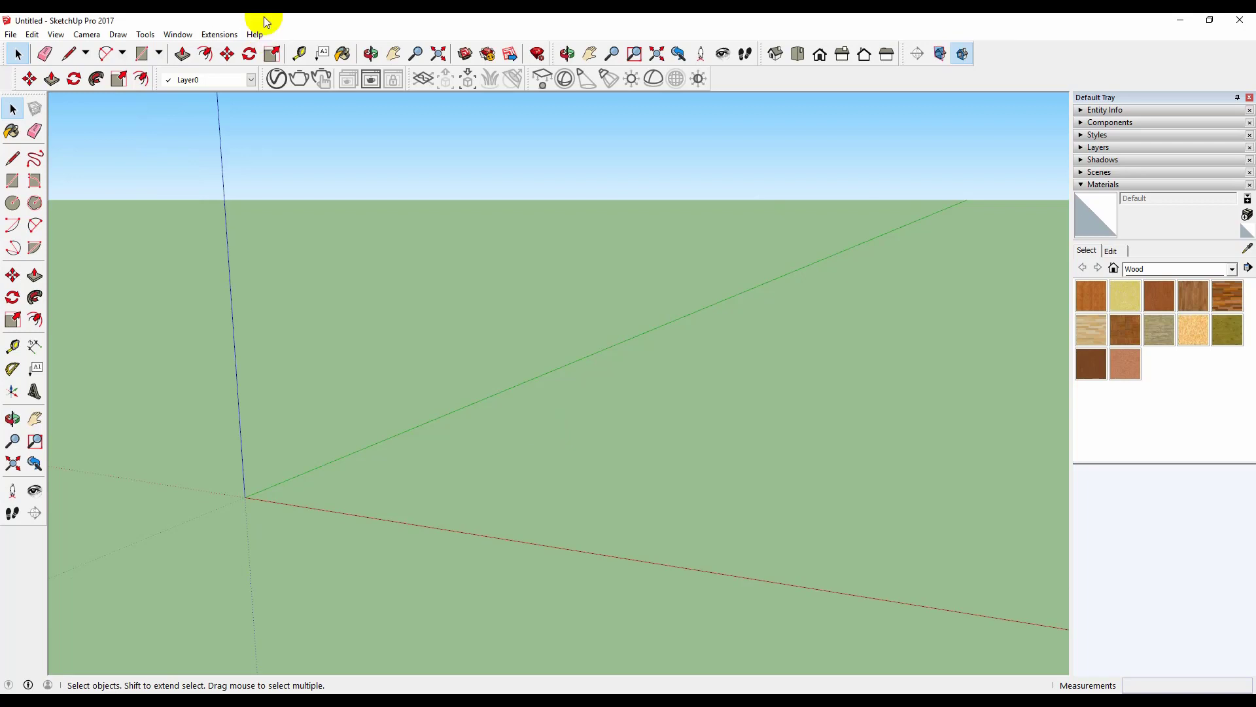
Step: Configure the model's length units to decimal millimetres with 0mm precision
{"action": "left_click", "coordinate": [187, 36]}
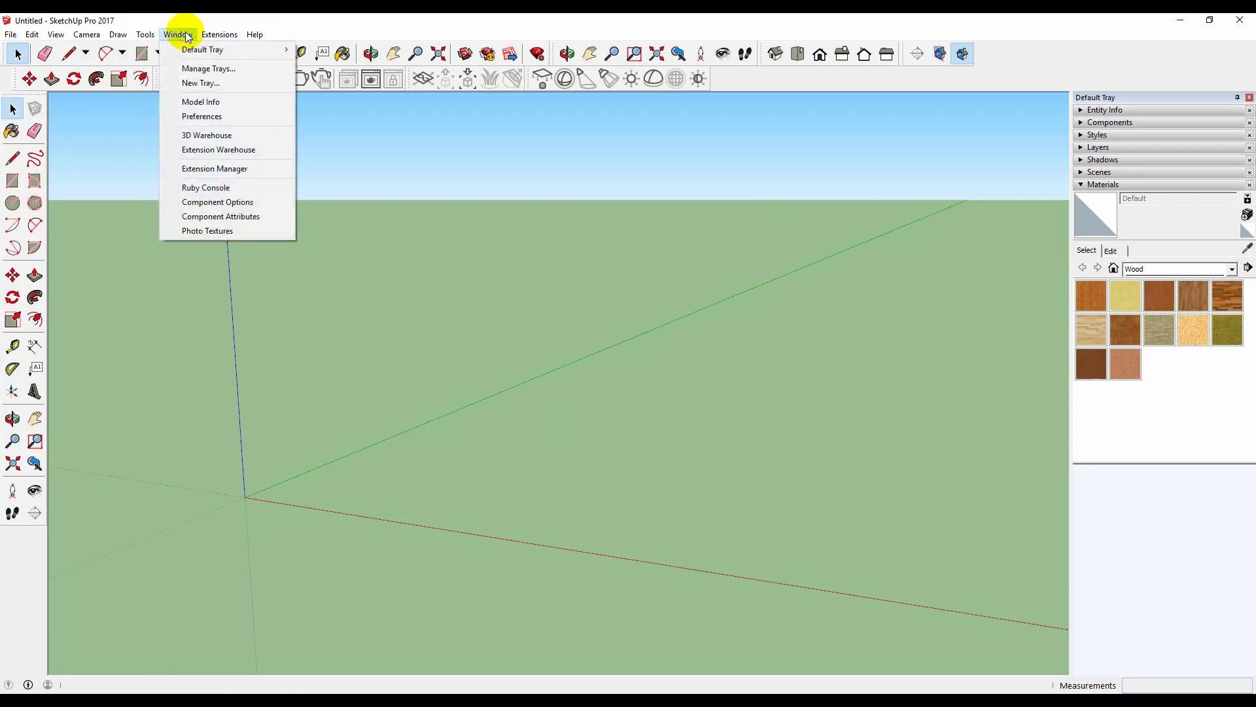
{"action": "left_click", "coordinate": [219, 101]}
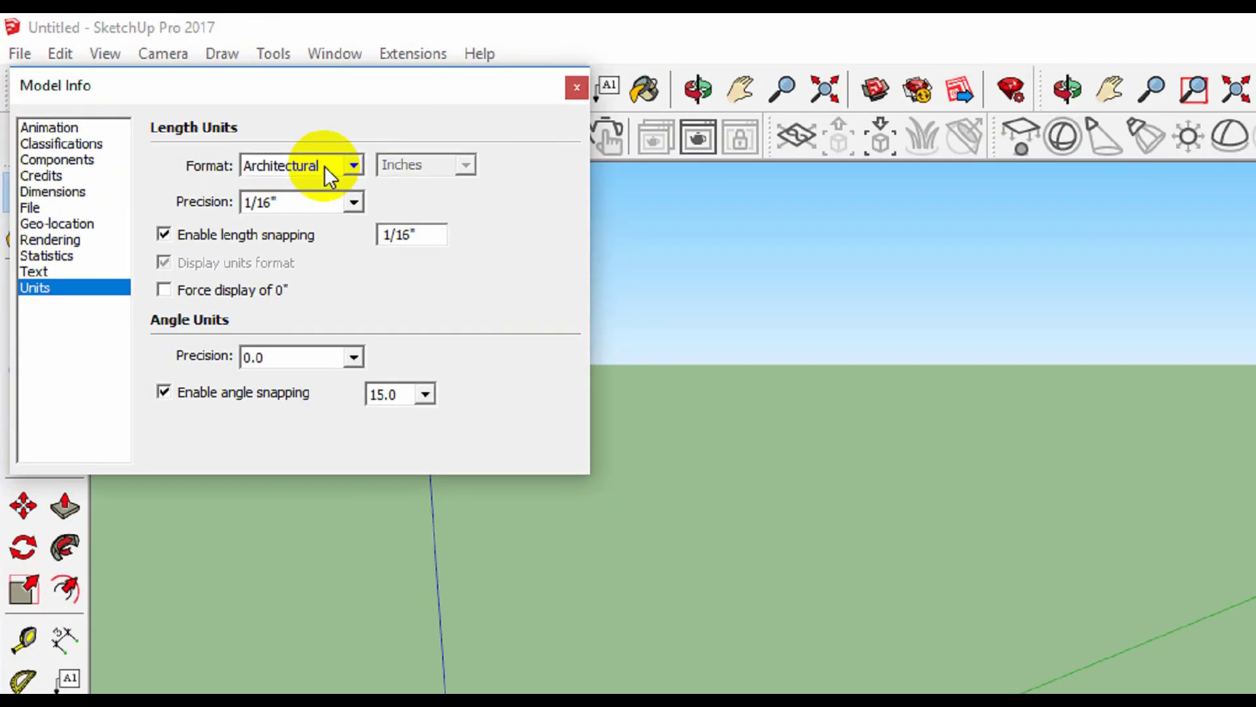
{"action": "left_click", "coordinate": [174, 93]}
{"action": "left_click", "coordinate": [330, 215]}
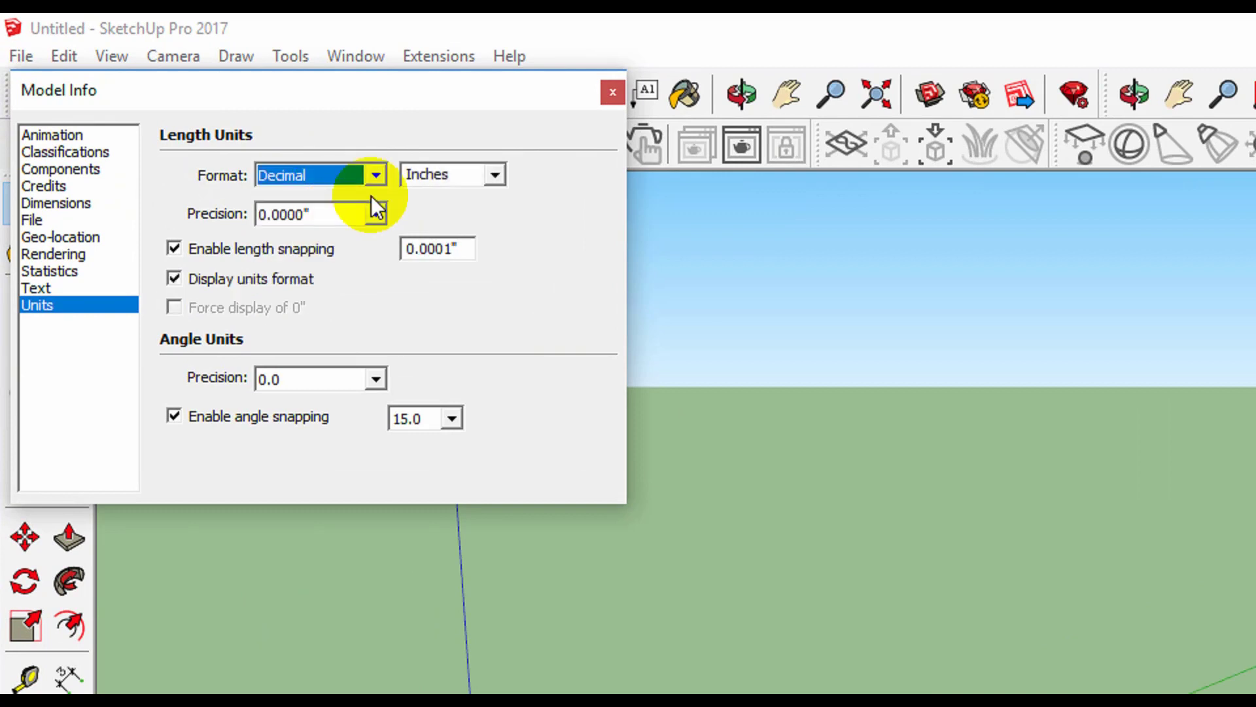
{"action": "left_click", "coordinate": [493, 172]}
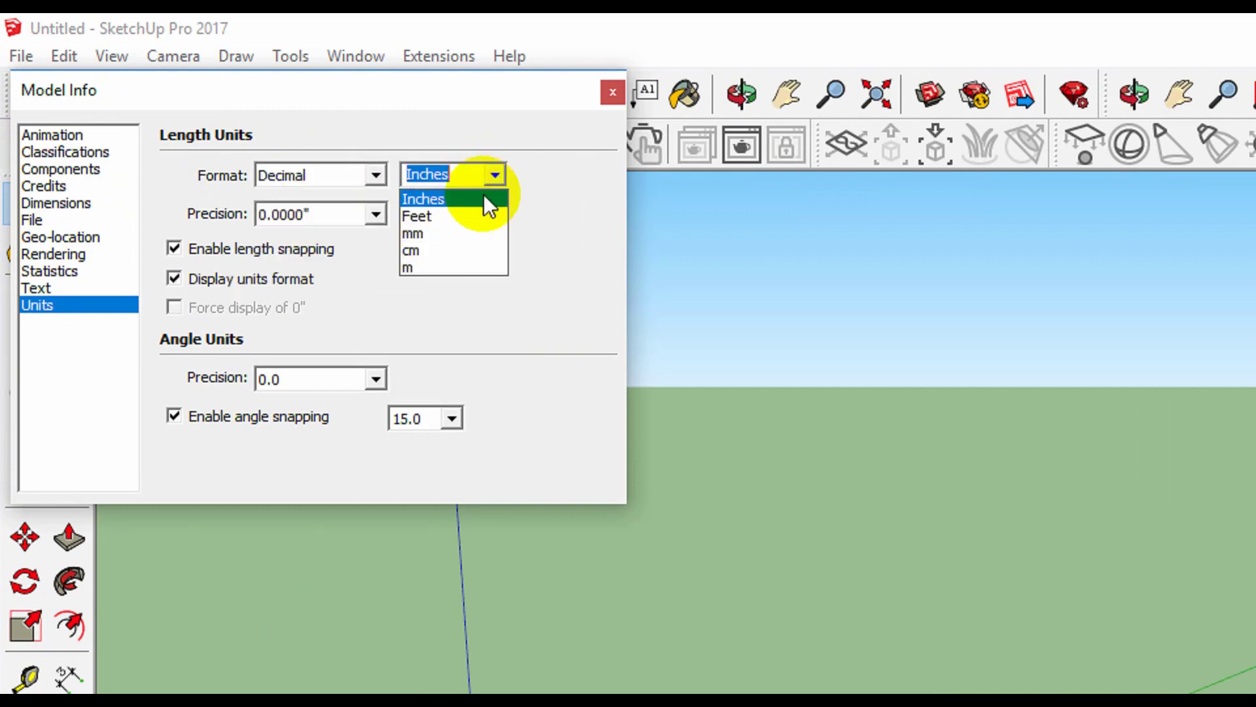
{"action": "left_click", "coordinate": [458, 234]}
{"action": "left_click", "coordinate": [376, 215]}
{"action": "left_click", "coordinate": [332, 241]}
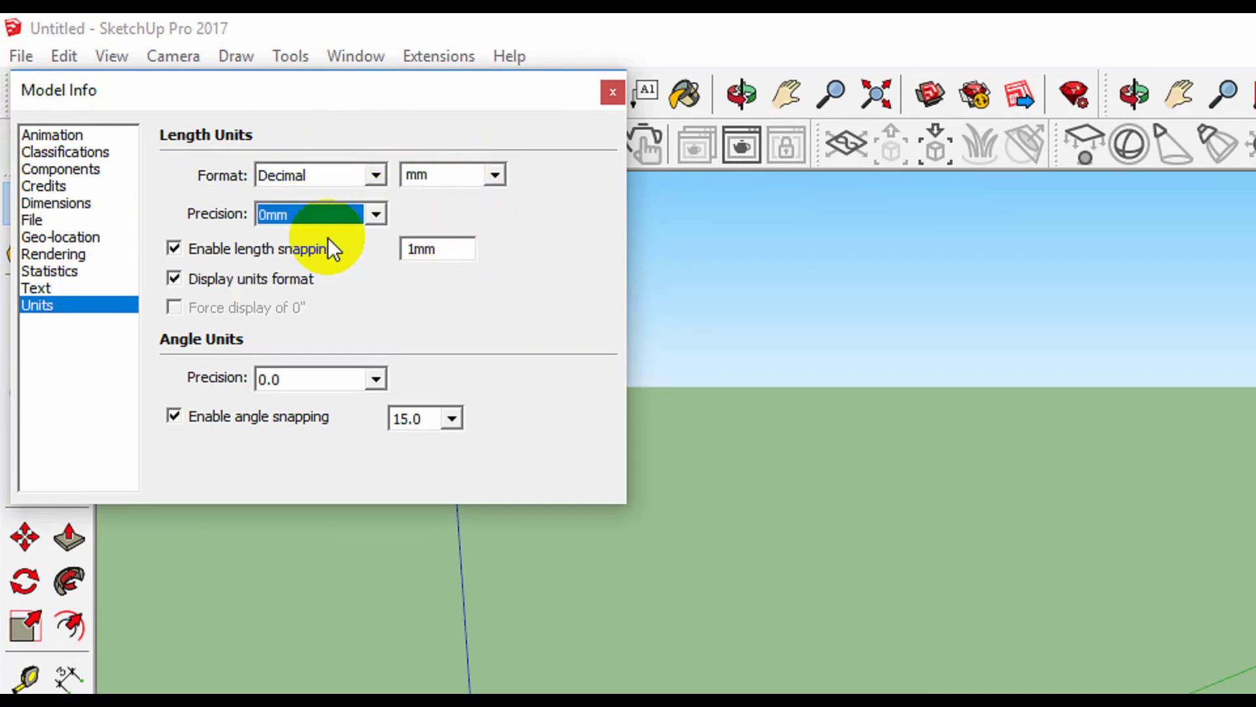
{"action": "left_click", "coordinate": [610, 93]}
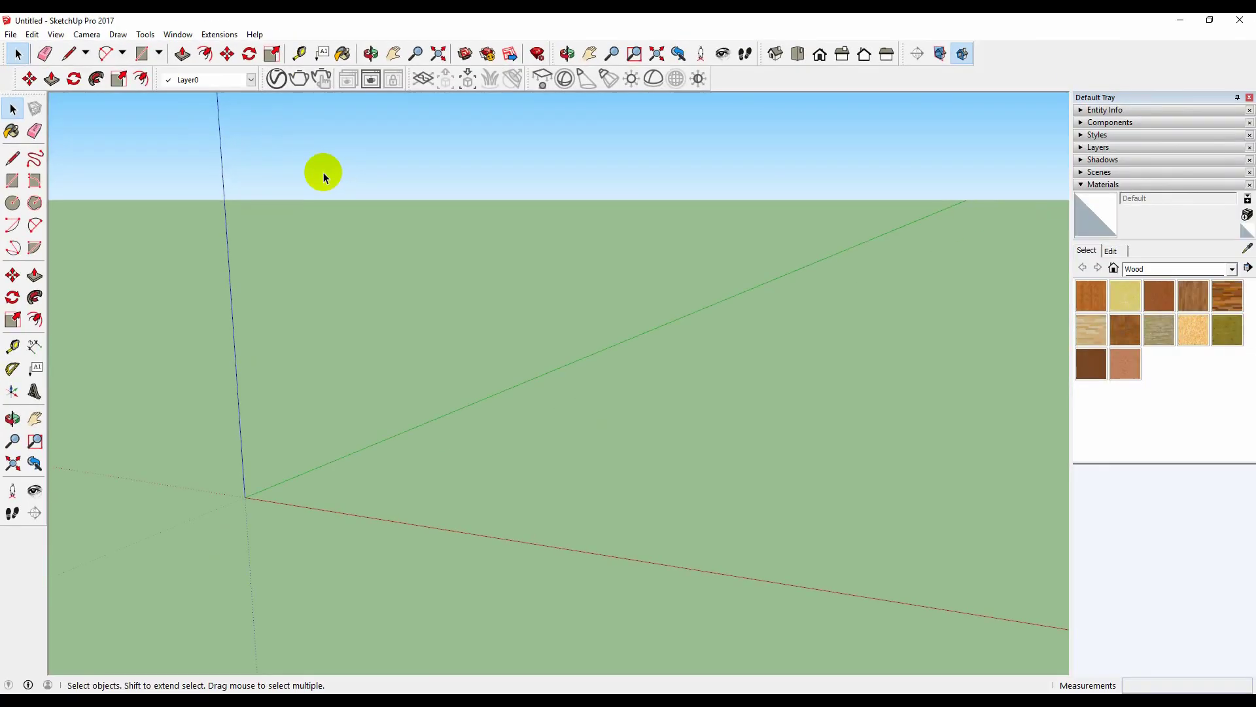
Step: Import the AutoCAD drawing tt from the Desktop and dismiss the import results
{"action": "left_click", "coordinate": [10, 34]}
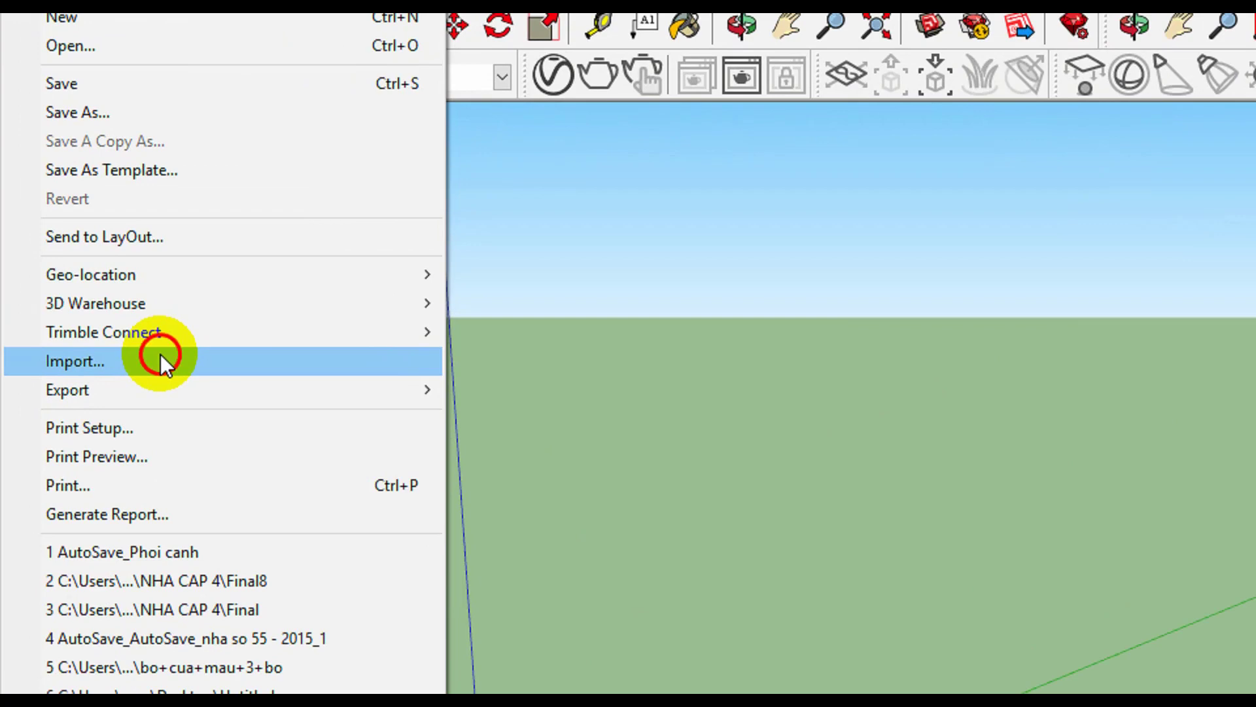
{"action": "left_click", "coordinate": [81, 221]}
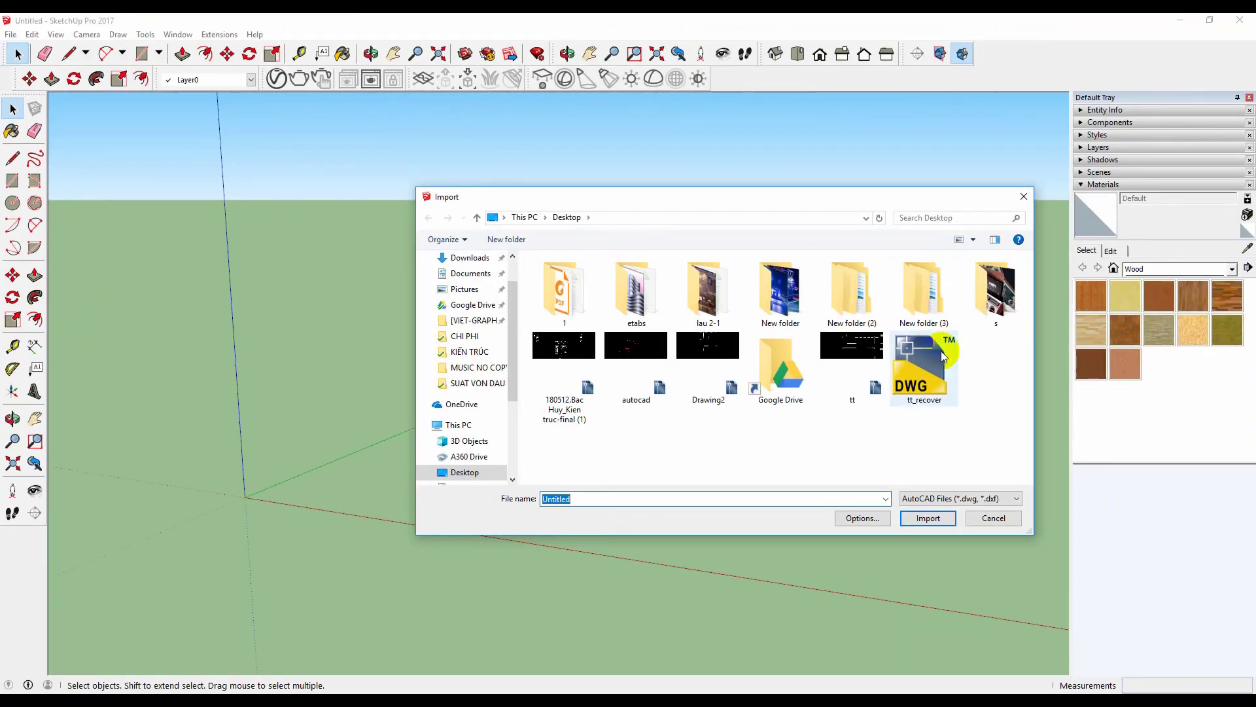
{"action": "left_click", "coordinate": [850, 380]}
{"action": "left_click", "coordinate": [928, 517]}
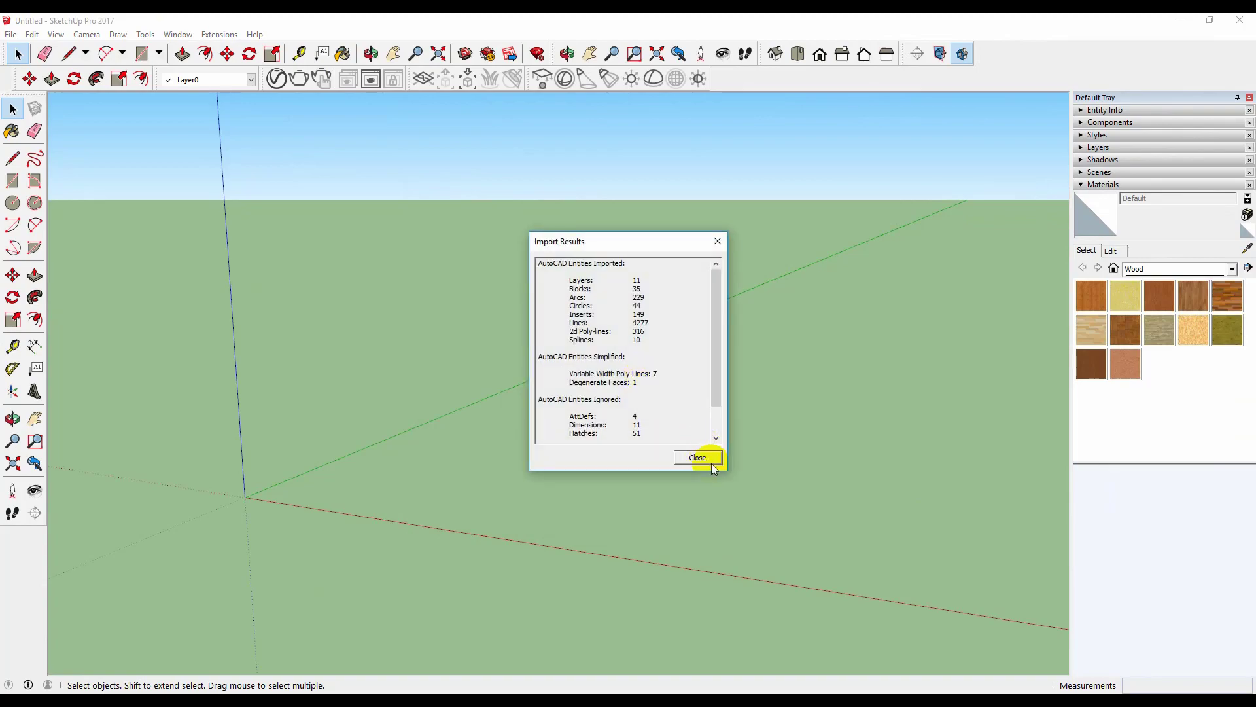
{"action": "left_click", "coordinate": [714, 458]}
Step: Add a new layer named layoutcad to the model
{"action": "scroll", "coordinate": [498, 328], "scroll_direction": "up", "scroll_amount": 5}
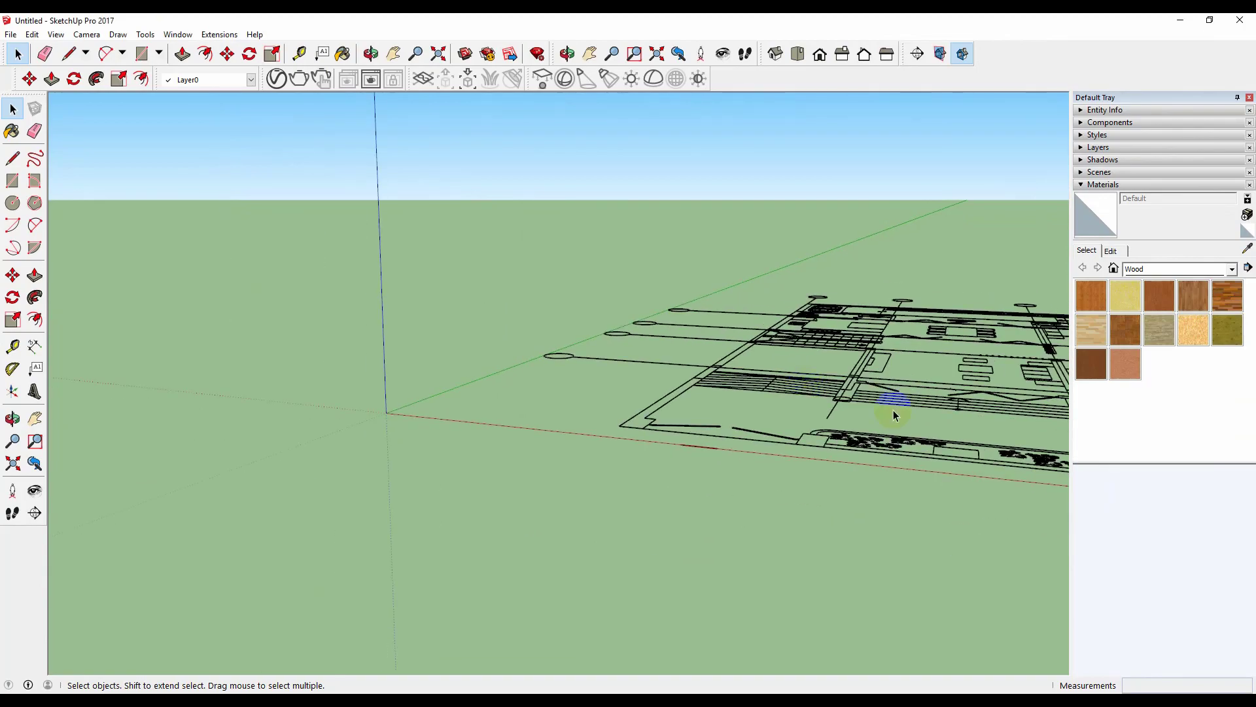
{"action": "mouse_move", "coordinate": [891, 401]}
{"action": "middle_mouse_down"}
{"action": "mouse_move", "coordinate": [461, 365]}
{"action": "mouse_move", "coordinate": [504, 303]}
{"action": "mouse_move", "coordinate": [463, 356]}
{"action": "mouse_move", "coordinate": [802, 430]}
{"action": "mouse_move", "coordinate": [967, 418]}
{"action": "mouse_move", "coordinate": [875, 406]}
{"action": "middle_mouse_up"}
{"action": "scroll", "coordinate": [462, 365], "scroll_direction": "down", "scroll_amount": 3}
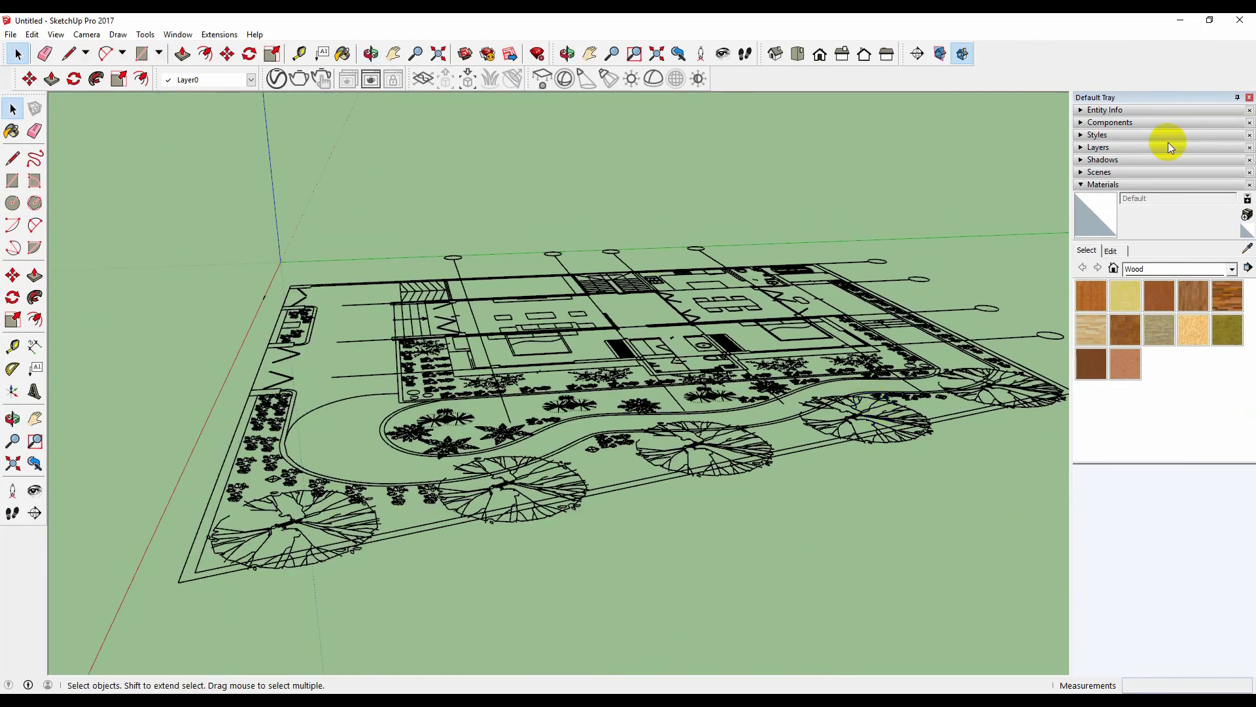
{"action": "left_click", "coordinate": [1084, 185]}
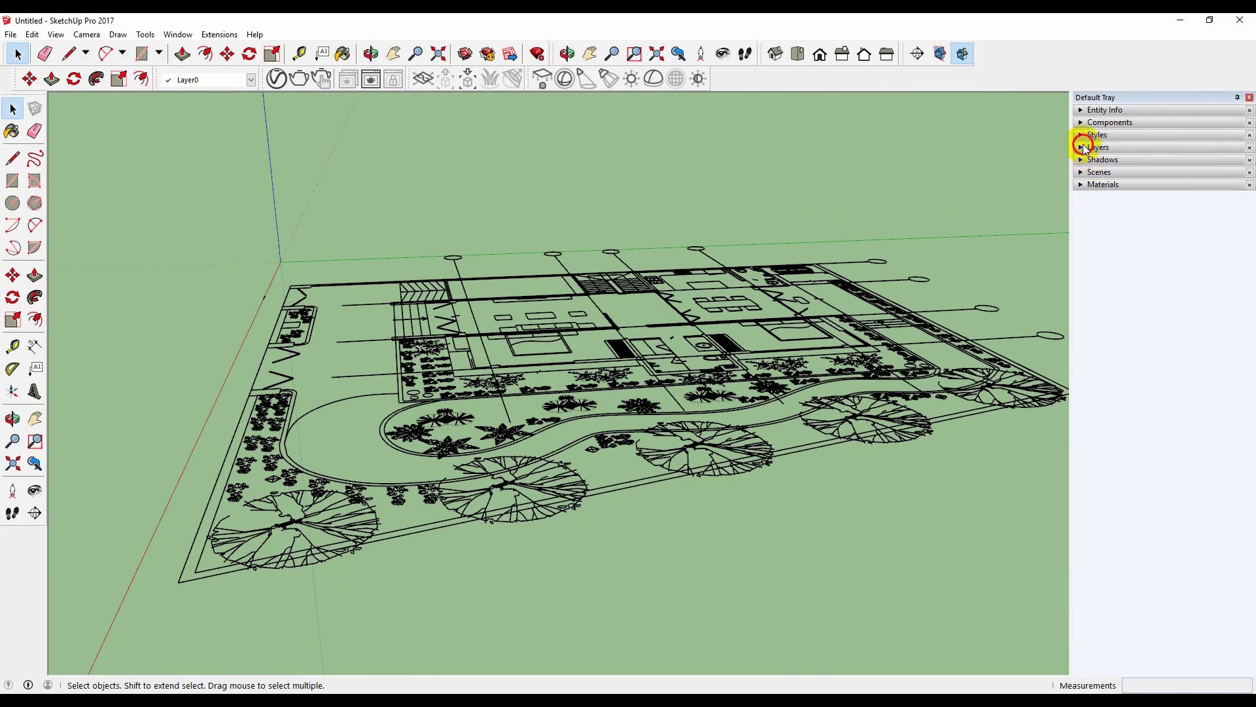
{"action": "left_click", "coordinate": [1084, 148]}
{"action": "left_click", "coordinate": [1083, 162]}
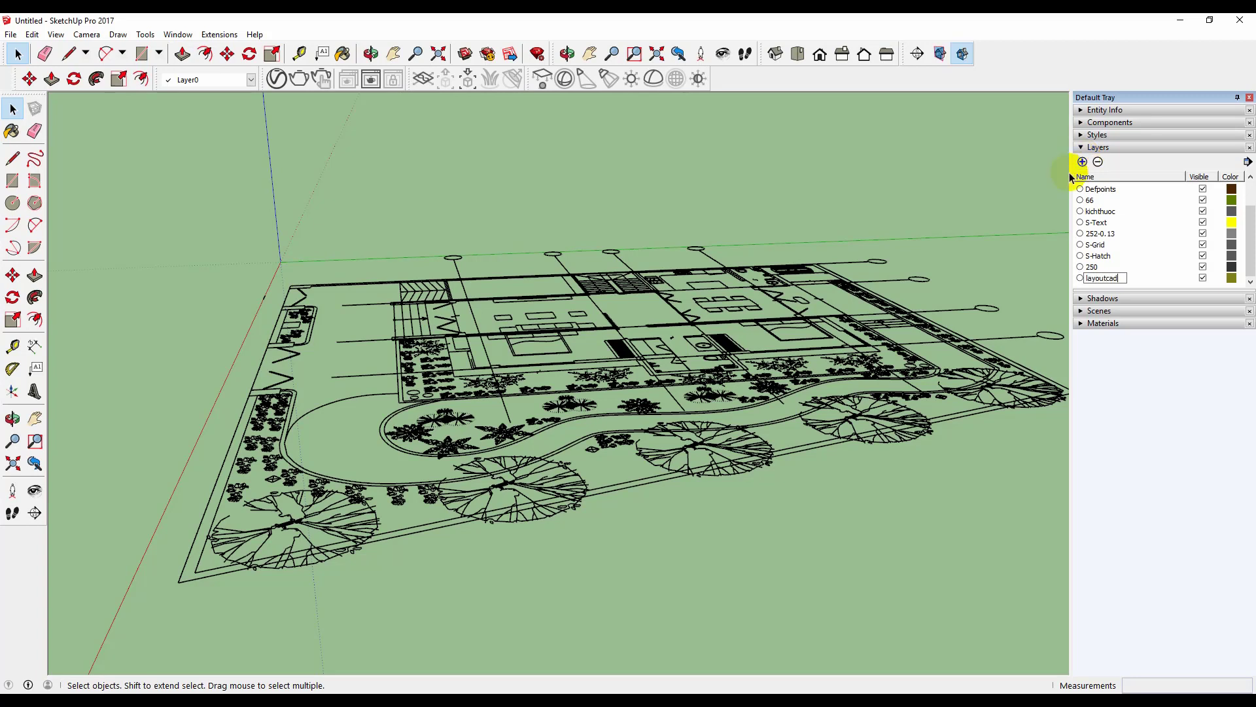
Step: Assign the plan's main wall and boundary linework to the layoutcad layer, checking it by hiding and showing the layer
{"action": "left_click", "coordinate": [751, 383]}
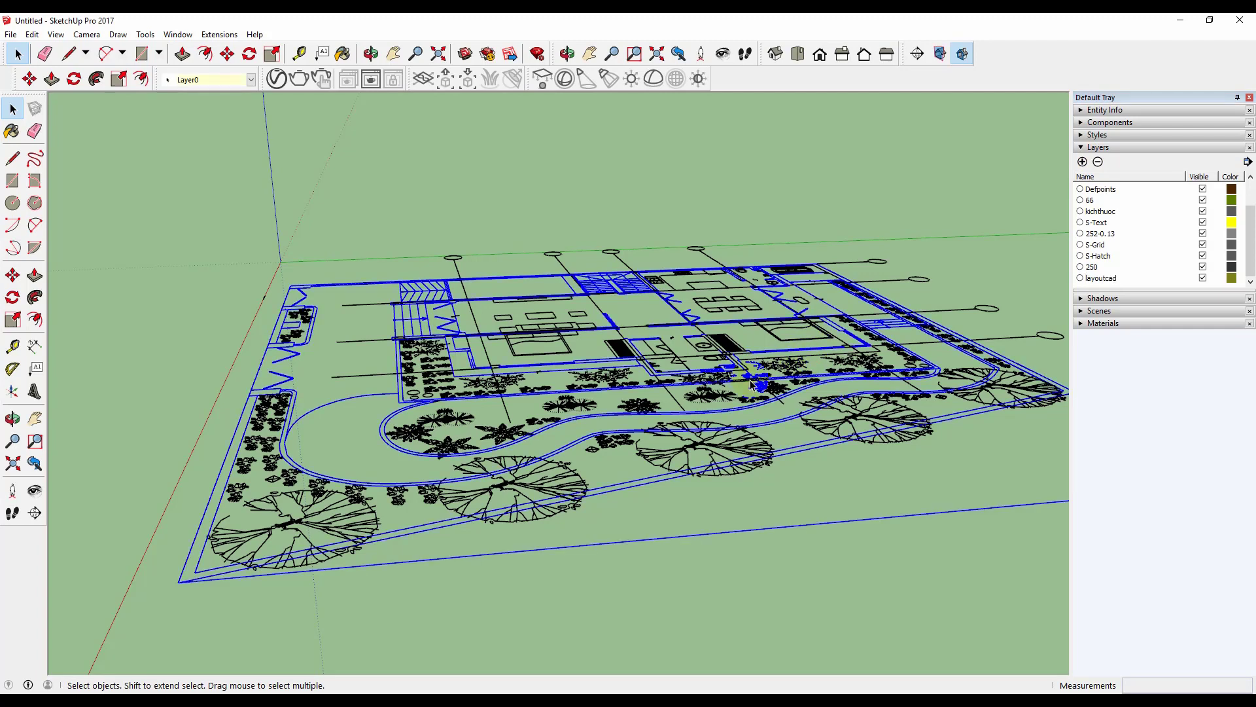
{"action": "left_click", "coordinate": [207, 79]}
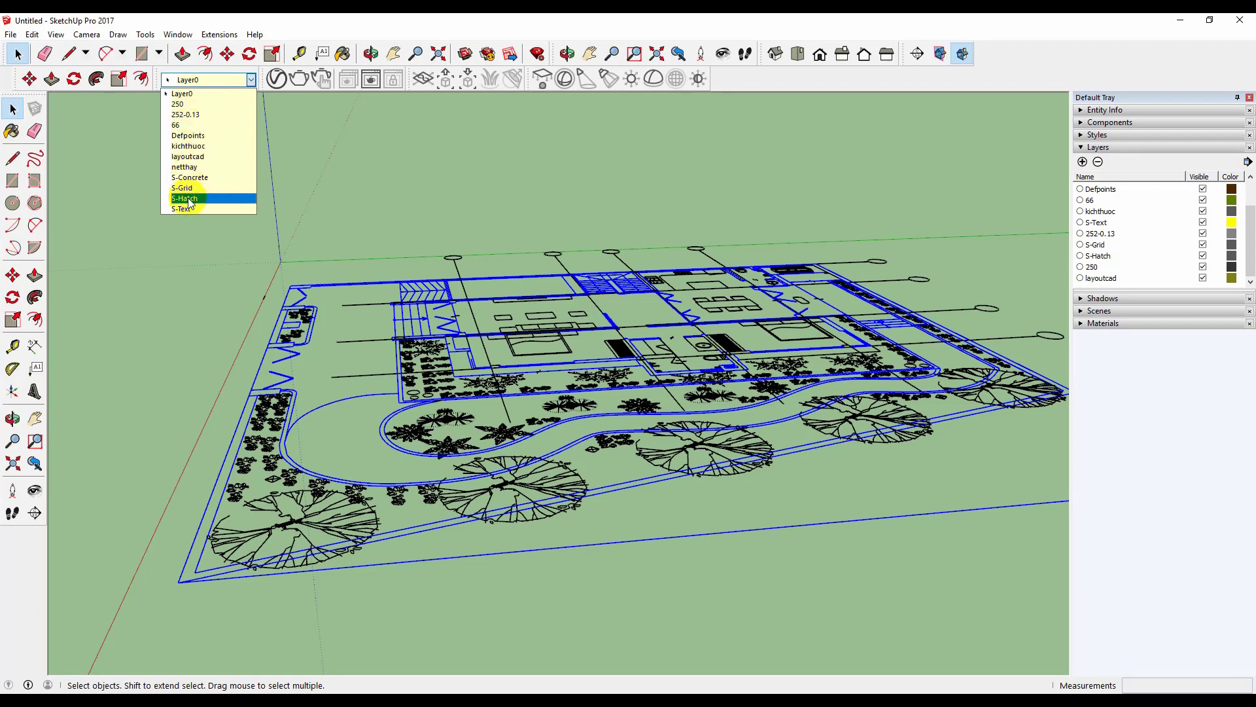
{"action": "left_click", "coordinate": [194, 158]}
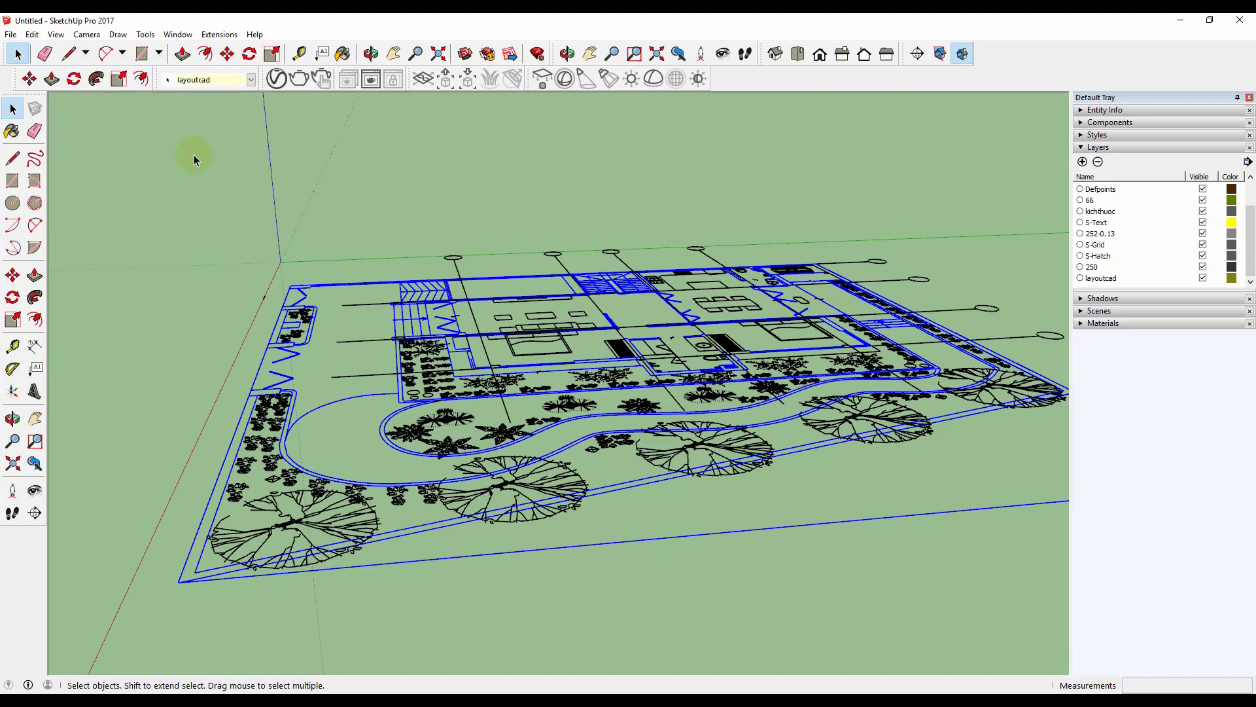
{"action": "left_click", "coordinate": [1203, 278]}
{"action": "left_click", "coordinate": [1203, 277]}
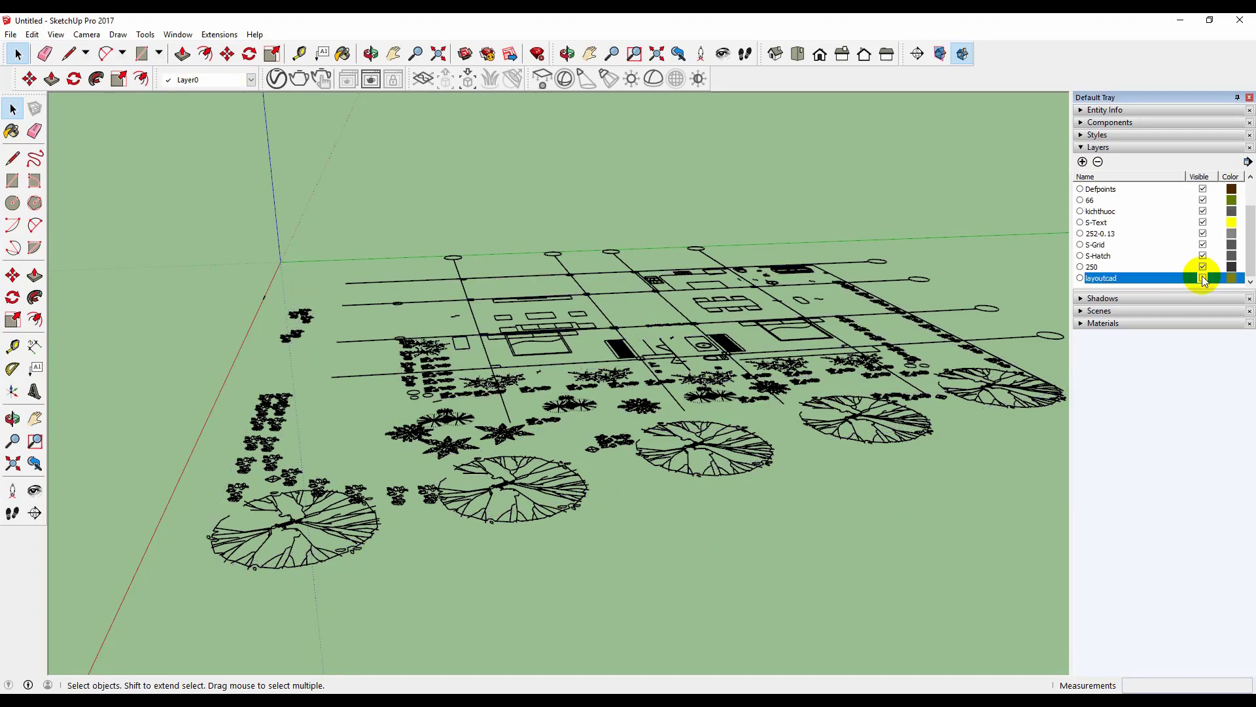
{"action": "left_click", "coordinate": [1202, 278]}
Step: Select the entire imported plan, including trees, furniture and grid lines, and make it a single group
{"action": "scroll", "coordinate": [660, 278], "scroll_direction": "down", "scroll_amount": 3}
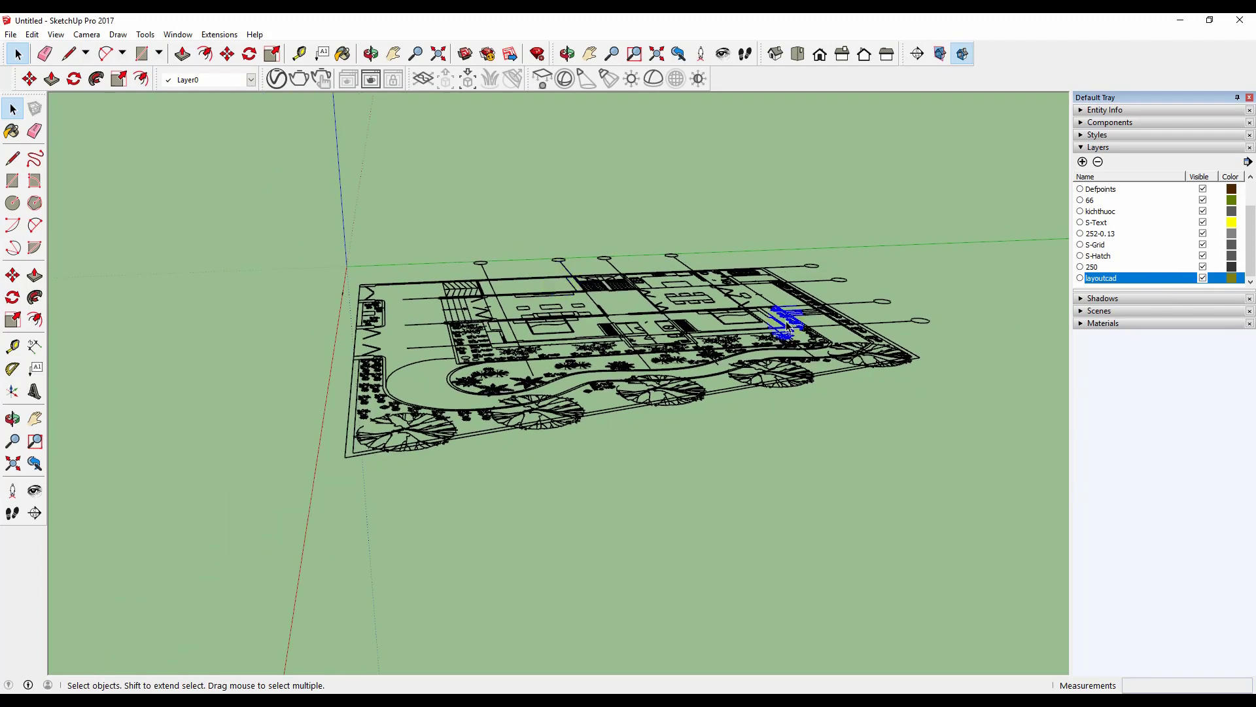
{"action": "scroll", "coordinate": [807, 422], "scroll_direction": "up", "scroll_amount": 3}
{"action": "middle_click_drag", "start_coordinate": [641, 364], "coordinate": [830, 378]}
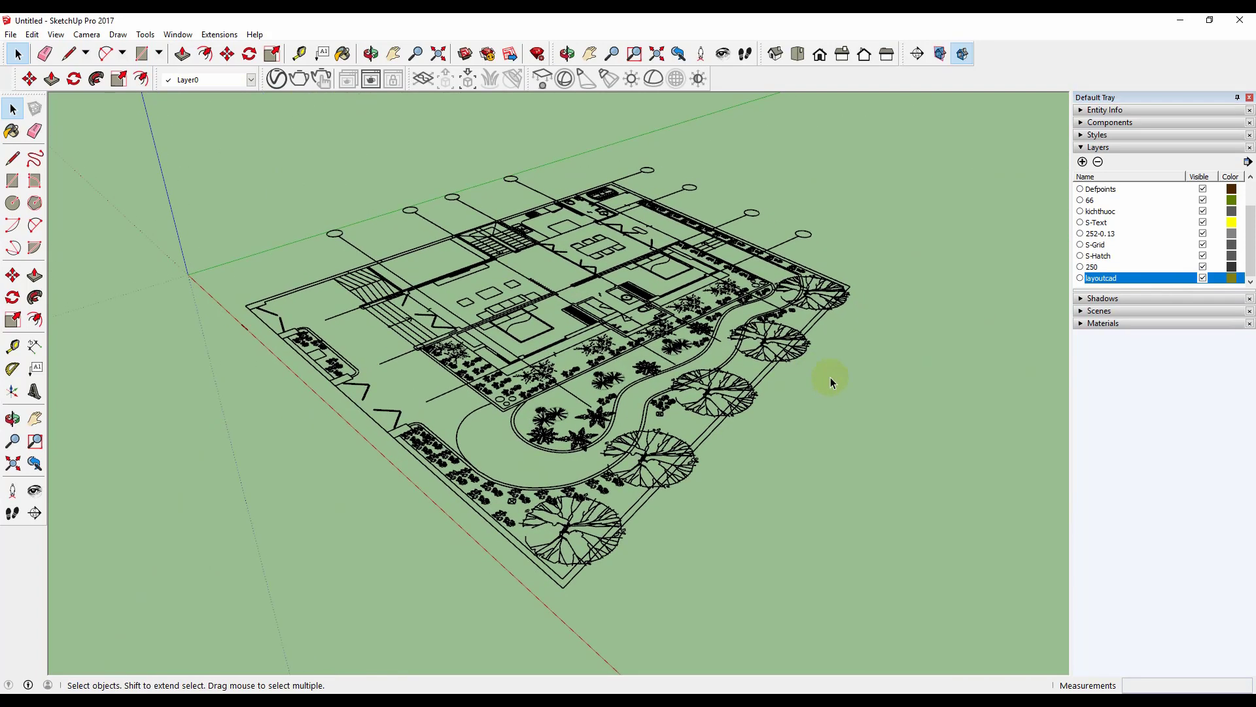
{"action": "scroll", "coordinate": [281, 369], "scroll_direction": "down", "scroll_amount": 2}
{"action": "middle_click_drag", "start_coordinate": [656, 422], "coordinate": [641, 420]}
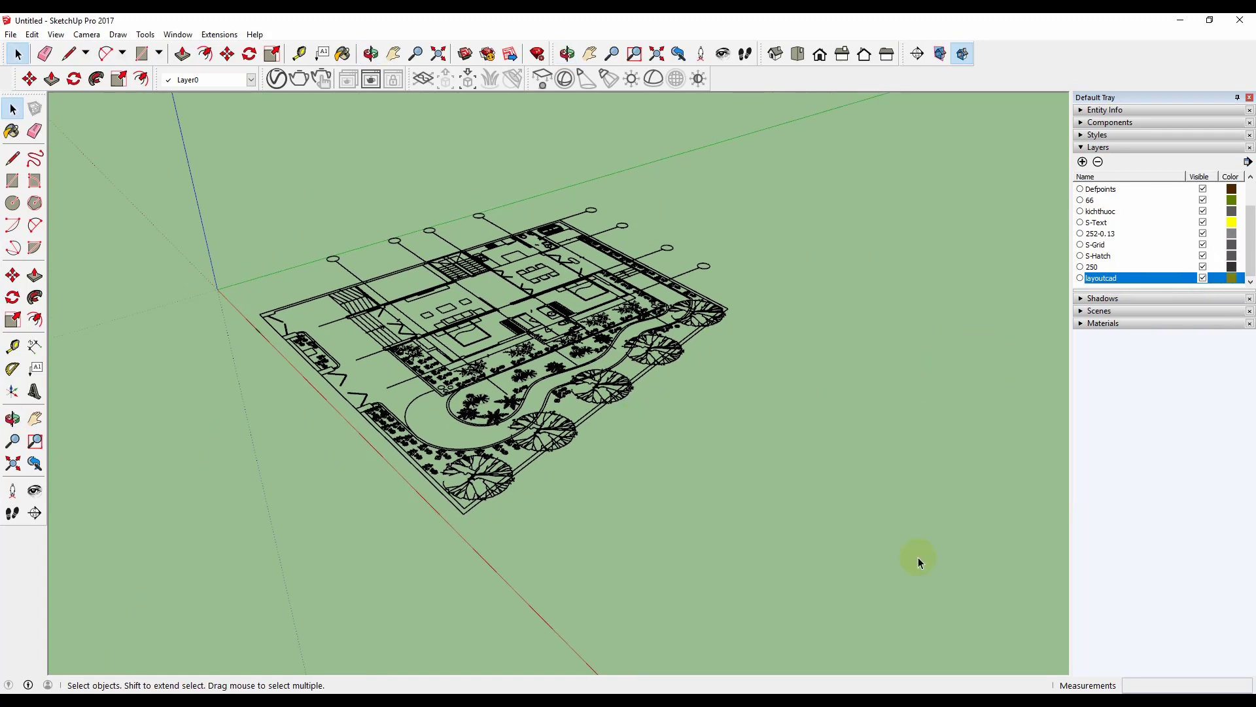
{"action": "left_click_drag", "start_coordinate": [902, 576], "coordinate": [273, 212]}
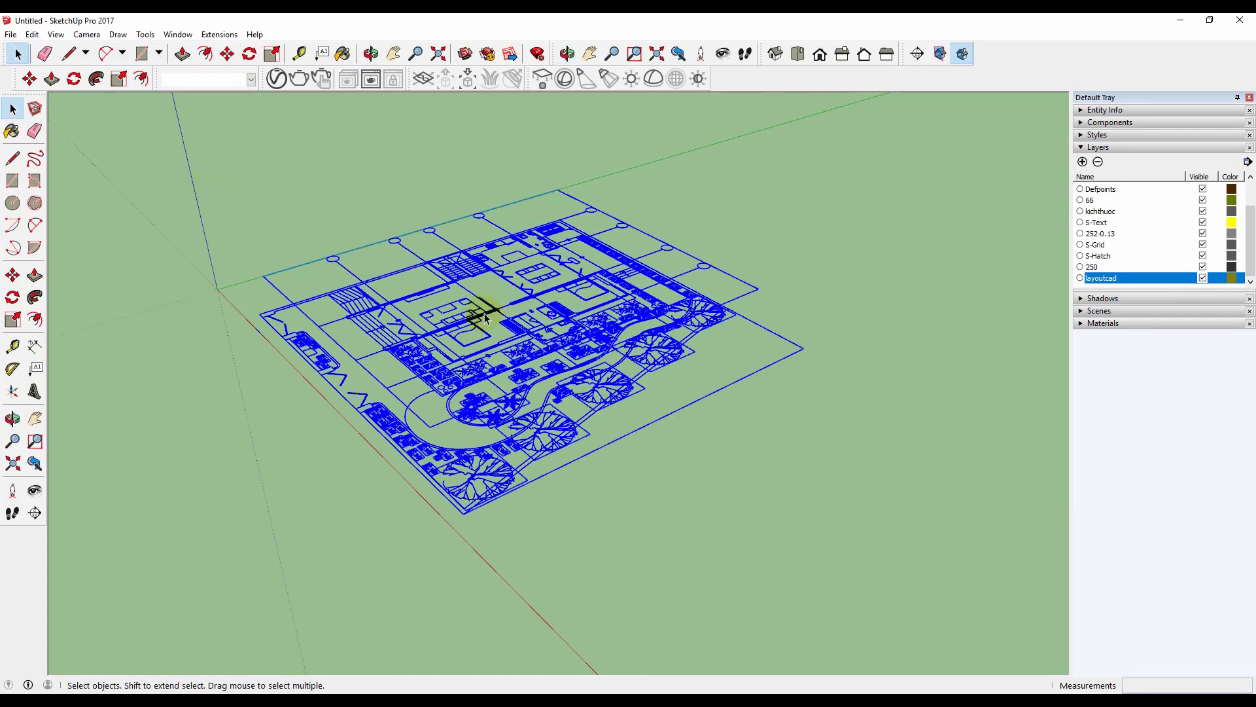
{"action": "left_click", "coordinate": [682, 220]}
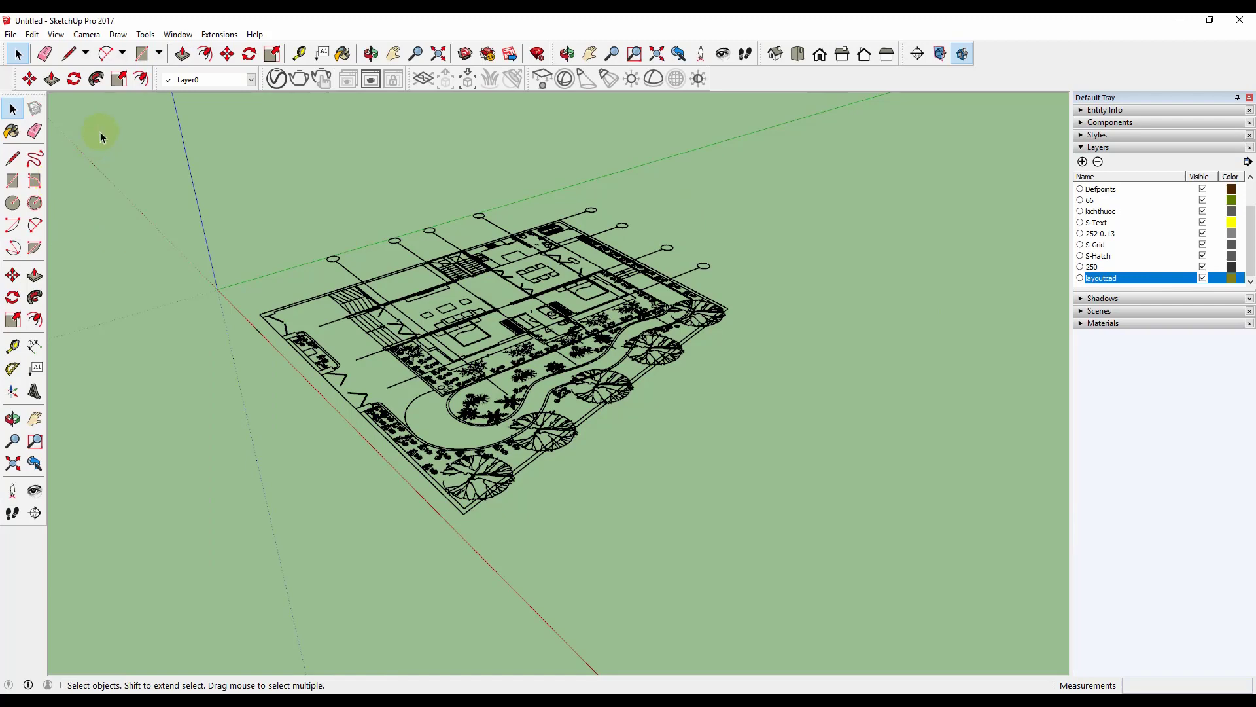
{"action": "left_click_drag", "start_coordinate": [129, 138], "coordinate": [862, 578]}
{"action": "left_click", "coordinate": [620, 372]}
{"action": "left_click_drag", "start_coordinate": [142, 163], "coordinate": [906, 612]}
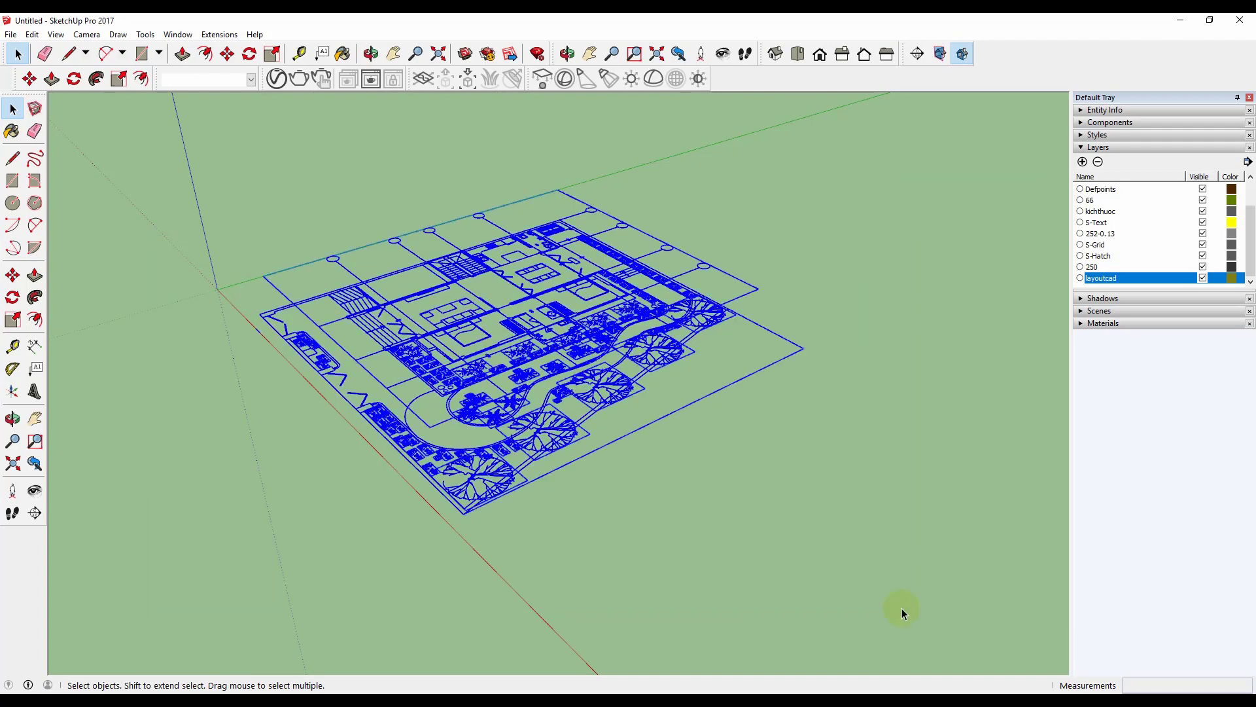
{"action": "right_click", "coordinate": [558, 428]}
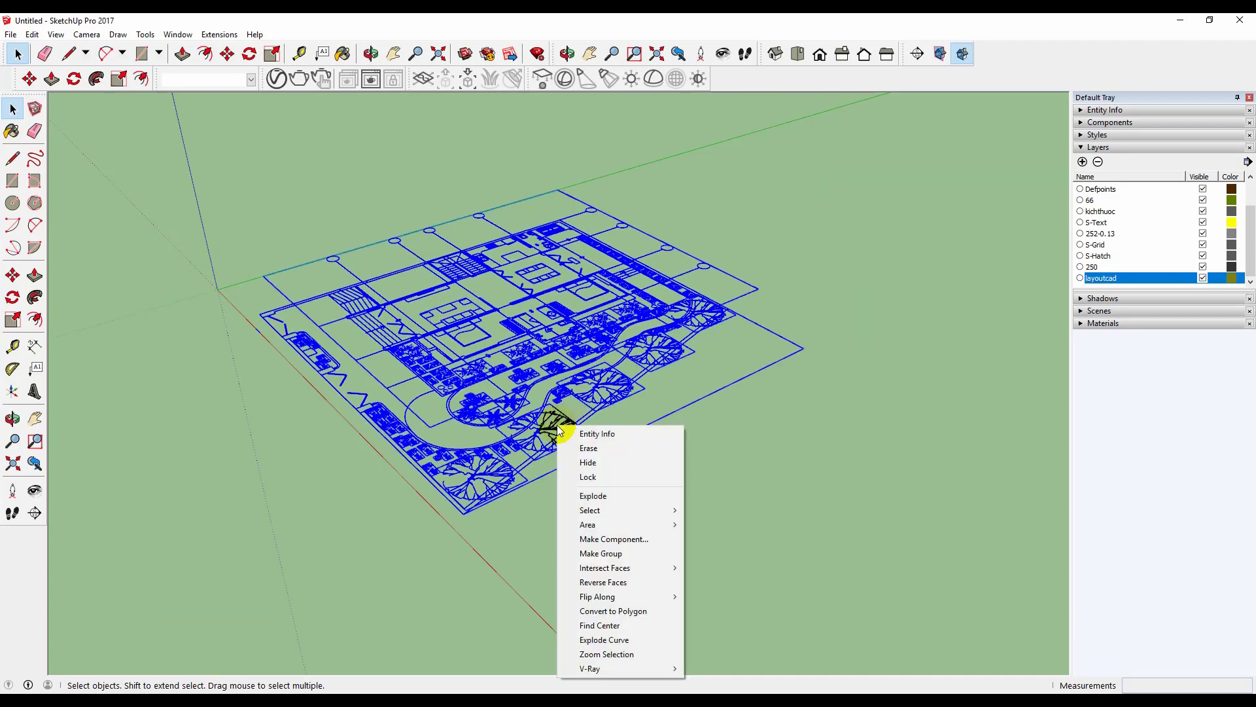
{"action": "left_click", "coordinate": [607, 553]}
Step: Assign the whole plan group to the layoutcad layer and check it by hiding and showing the layer
{"action": "left_click", "coordinate": [780, 500]}
{"action": "left_click", "coordinate": [514, 366]}
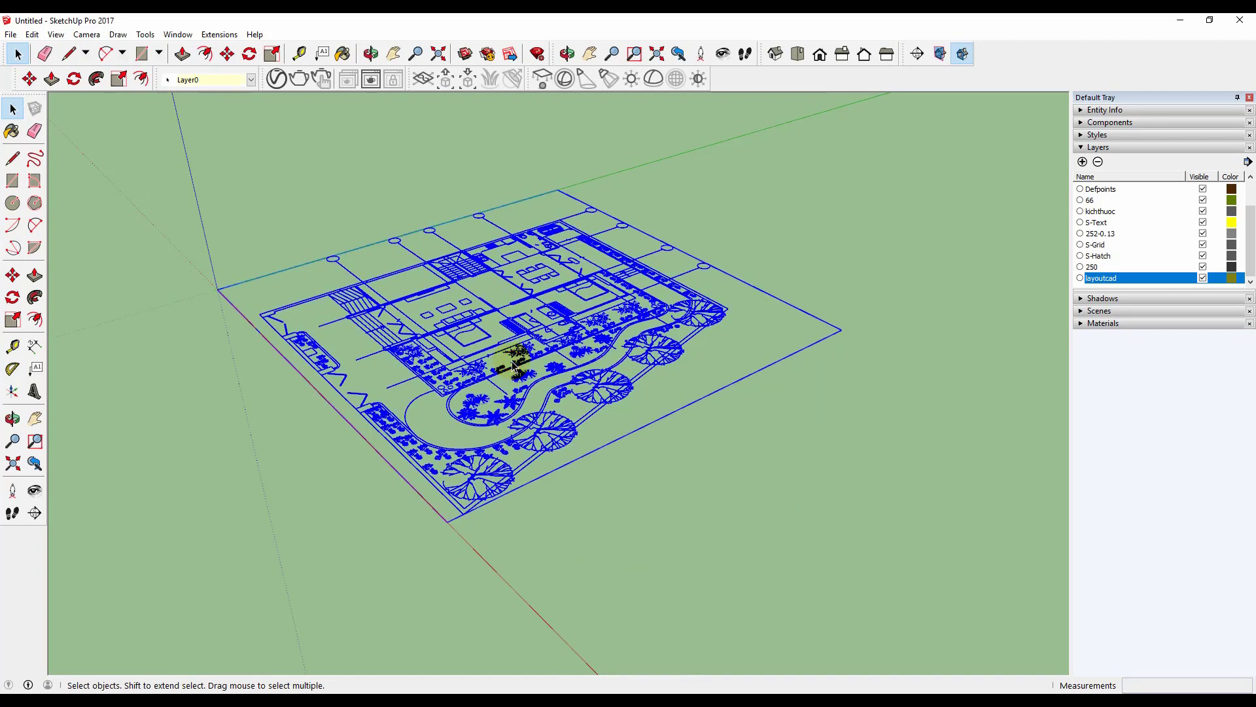
{"action": "left_click", "coordinate": [217, 80]}
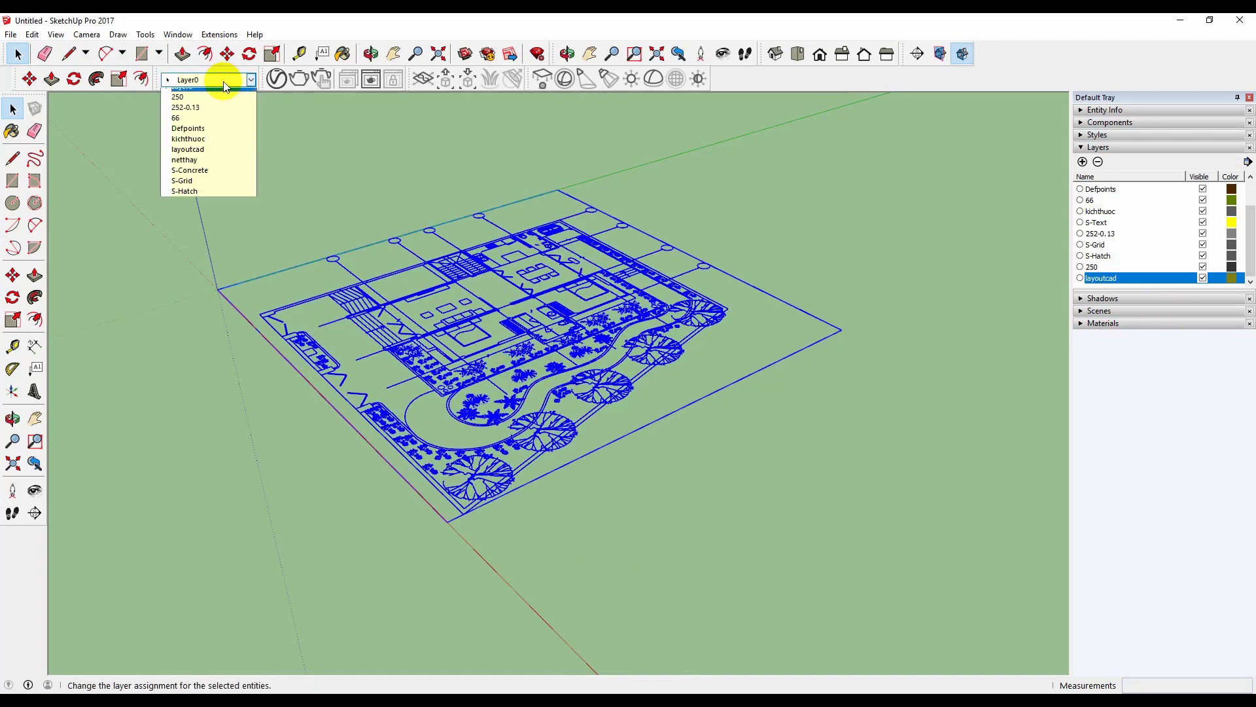
{"action": "left_click", "coordinate": [206, 154]}
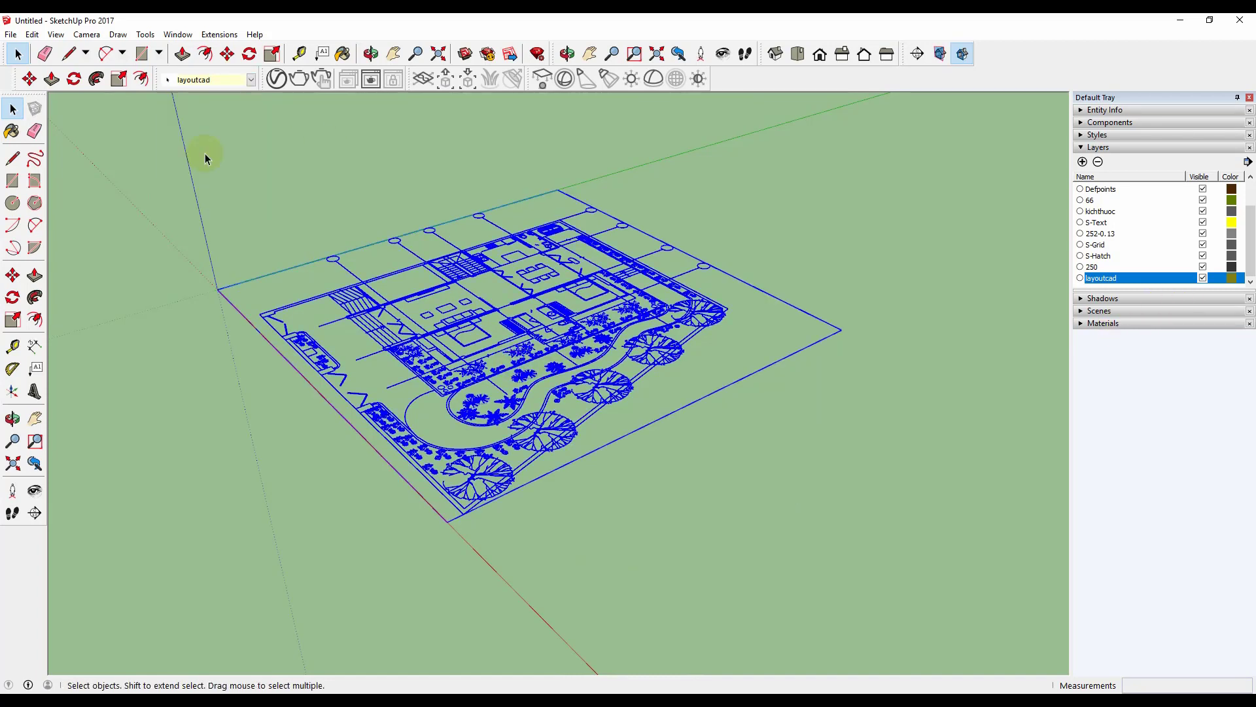
{"action": "left_click", "coordinate": [1202, 277]}
{"action": "left_click", "coordinate": [1203, 278]}
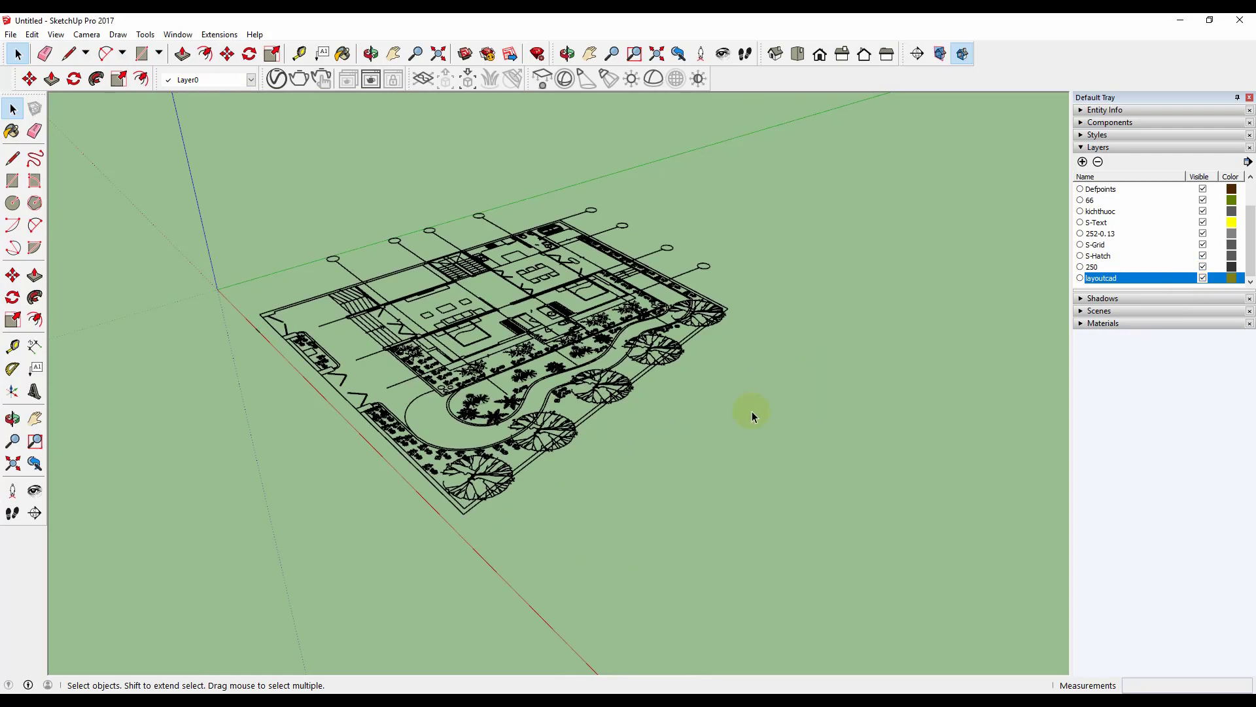
Step: Draw a rectangle about 250 mm deep over the first tread of the stair flight beside the kitchen, spanning the flight's width
{"action": "scroll", "coordinate": [433, 343], "scroll_direction": "up", "scroll_amount": 6}
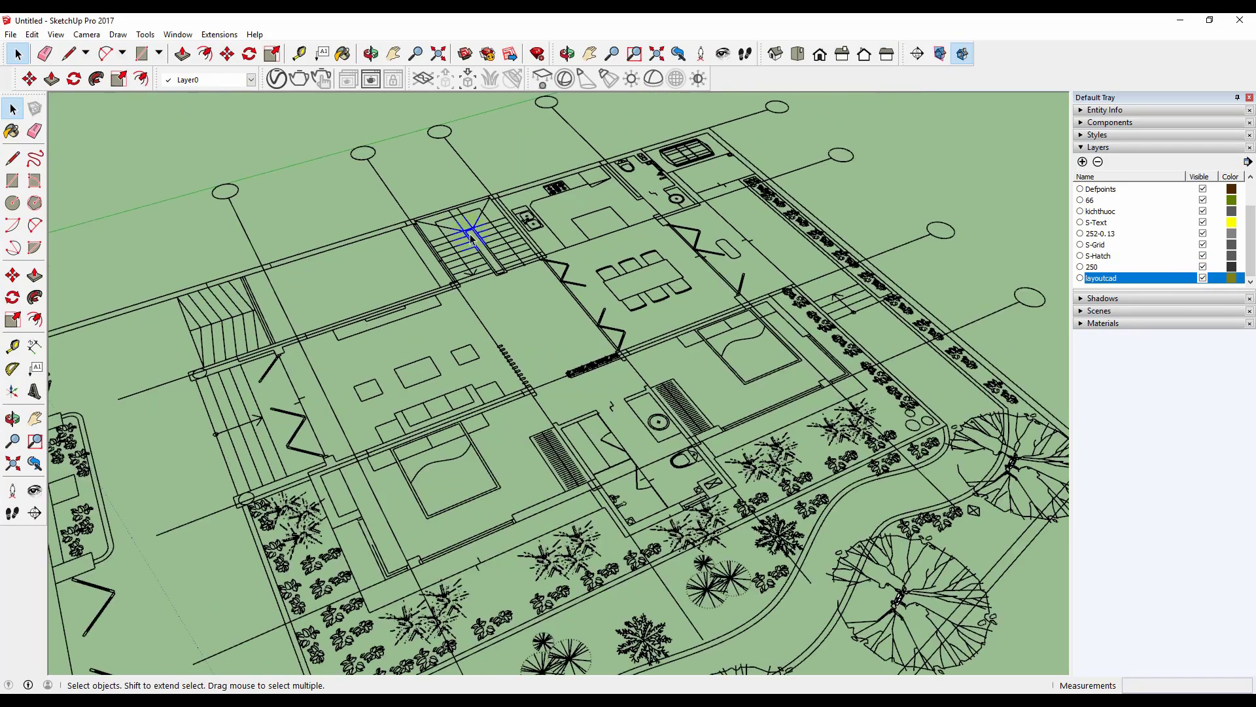
{"action": "scroll", "coordinate": [471, 235], "scroll_direction": "up", "scroll_amount": 4}
{"action": "middle_click_drag", "start_coordinate": [457, 216], "coordinate": [485, 275]}
{"action": "scroll", "coordinate": [573, 380], "scroll_direction": "up", "scroll_amount": 3}
{"action": "middle_click_drag", "start_coordinate": [501, 339], "coordinate": [501, 339]}
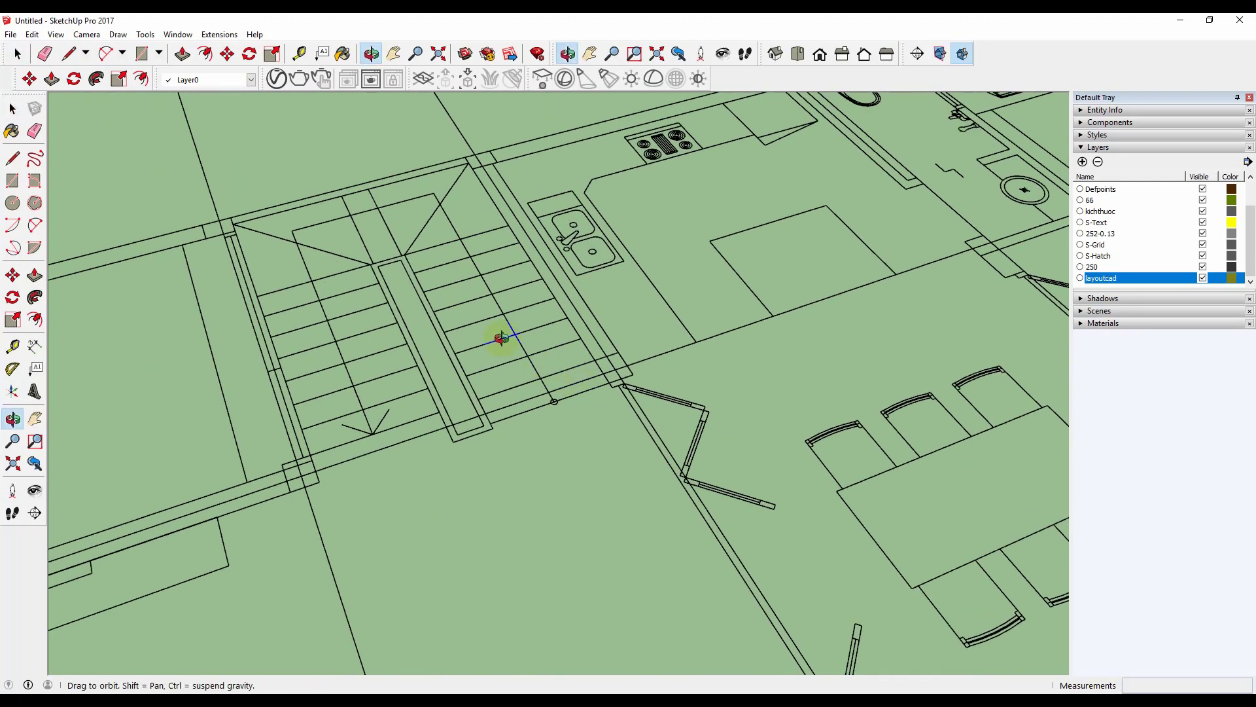
{"action": "scroll", "coordinate": [484, 406], "scroll_direction": "up", "scroll_amount": 2}
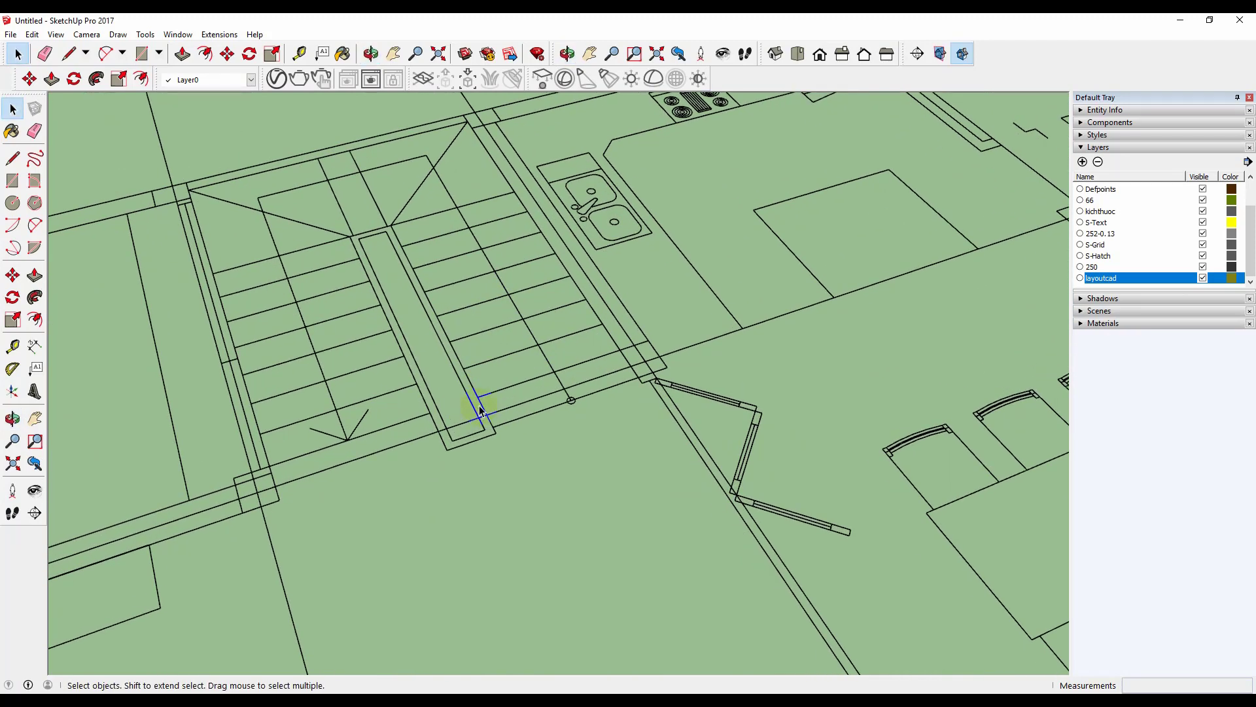
{"action": "key", "text": "r"}
{"action": "left_click", "coordinate": [479, 397]}
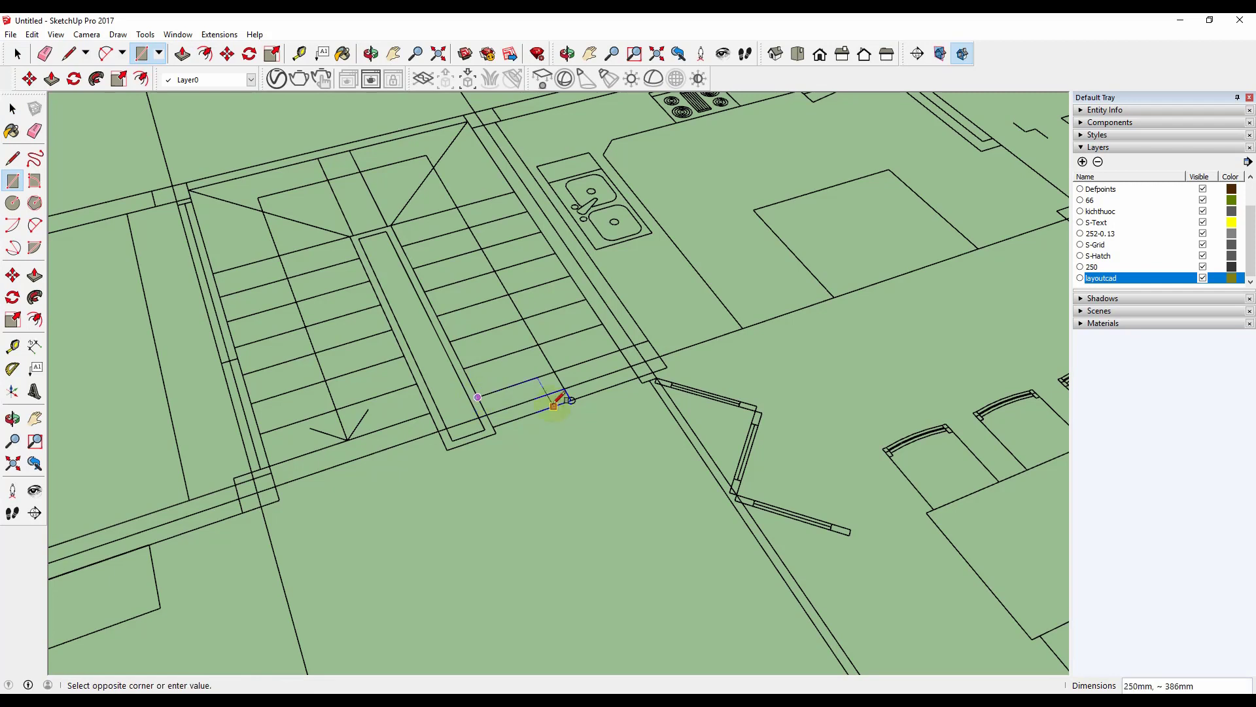
{"action": "left_click", "coordinate": [646, 371]}
{"action": "key", "text": "space"}
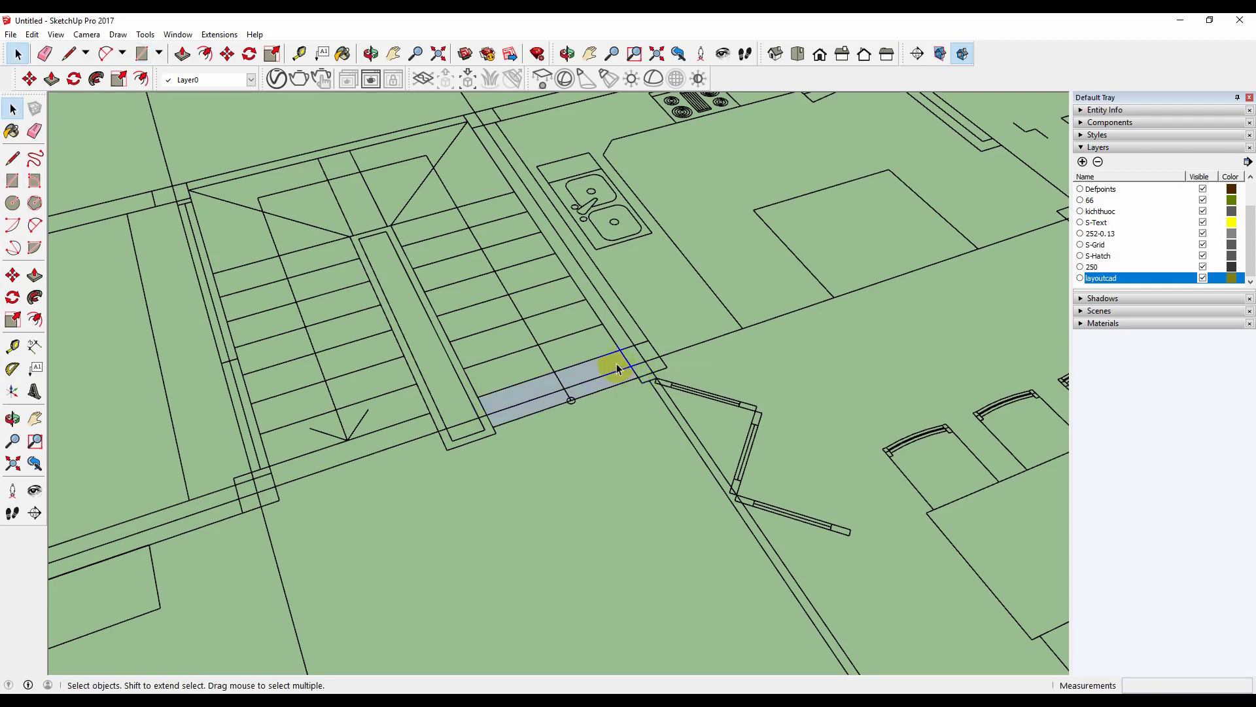
Step: Turn the rectangular face over the first tread into a component, replacing the selection and keeping the default definition name
{"action": "left_click", "coordinate": [616, 365]}
{"action": "right_click", "coordinate": [617, 363]}
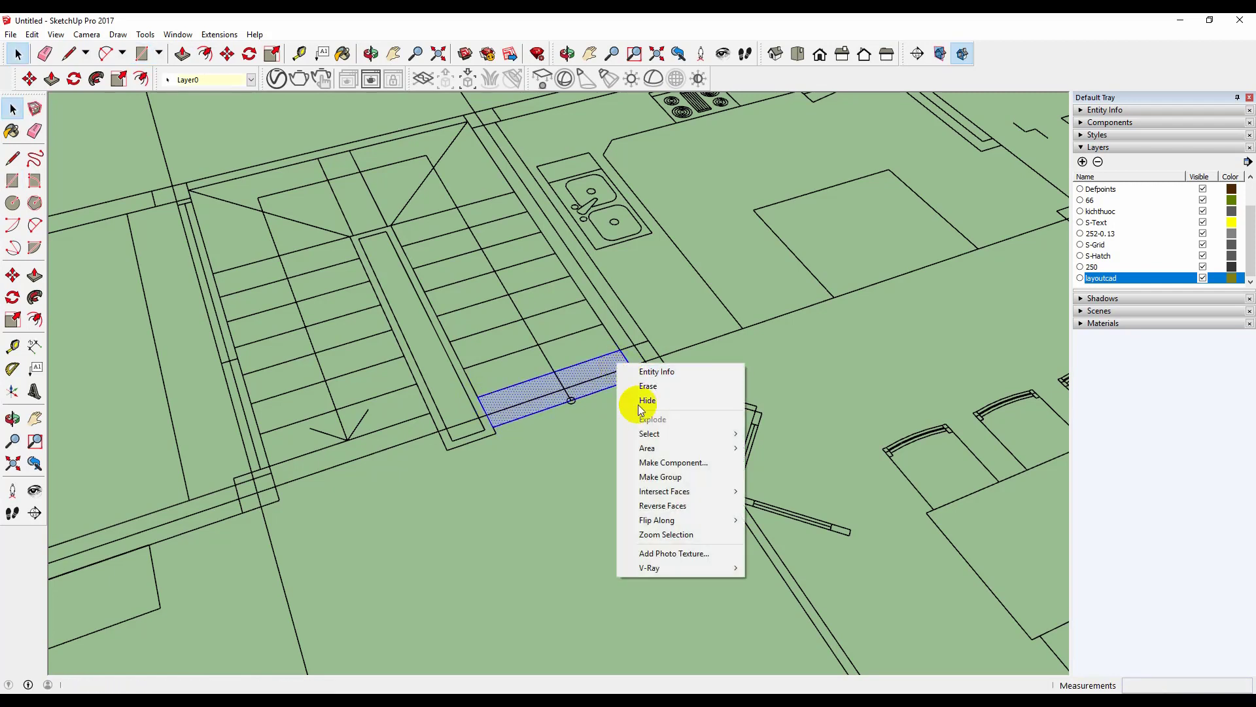
{"action": "left_click", "coordinate": [670, 463]}
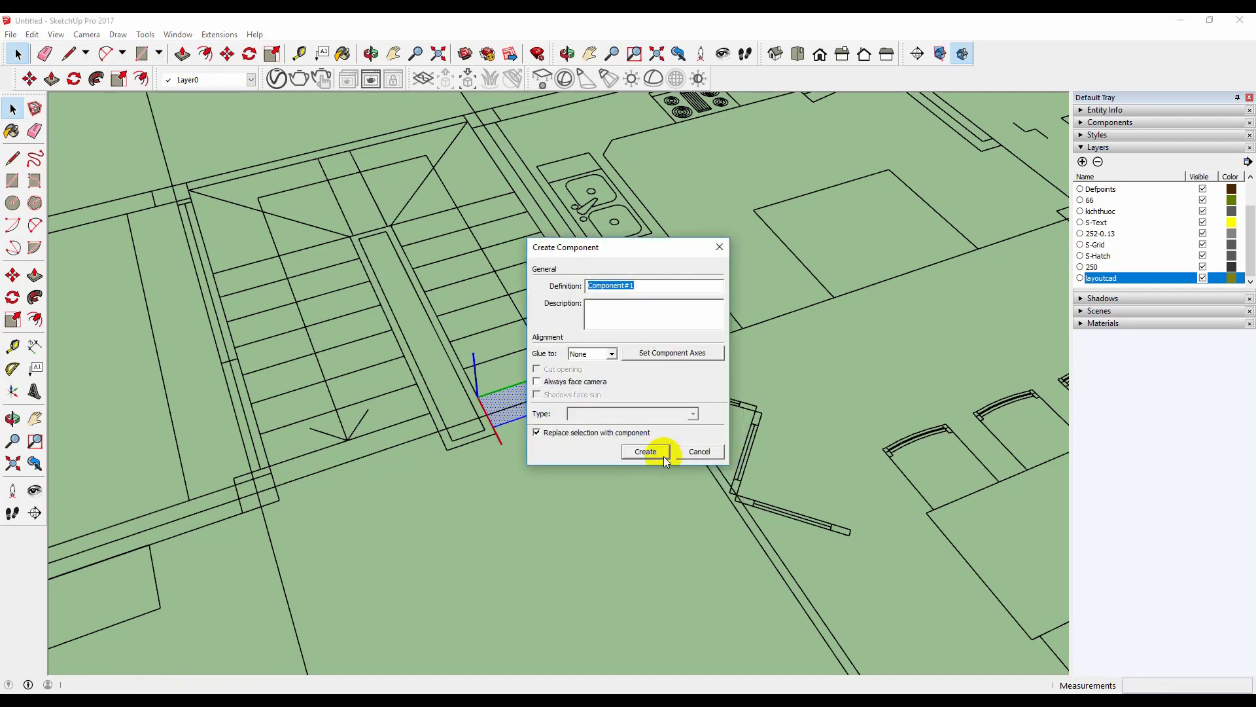
{"action": "left_click", "coordinate": [664, 456]}
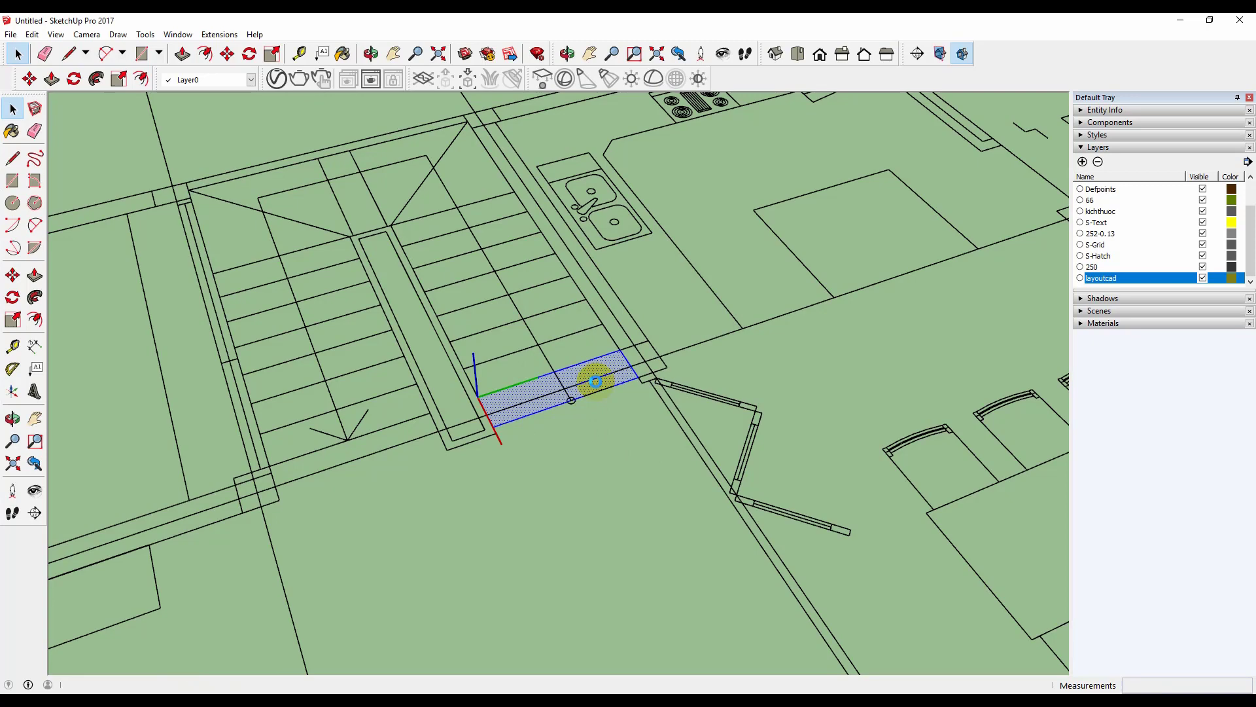
Step: Open the first tread component for editing and reverse its face so the white front side points up
{"action": "left_click", "coordinate": [595, 383]}
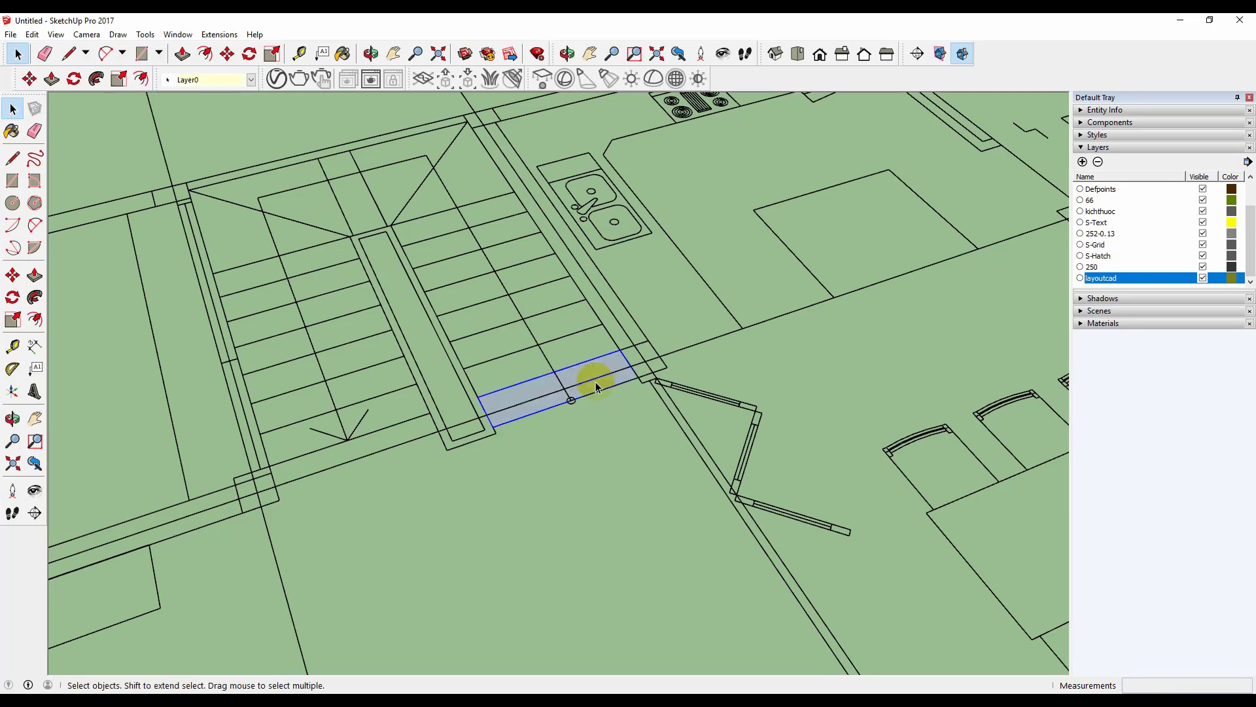
{"action": "double_click", "coordinate": [596, 385]}
{"action": "right_click", "coordinate": [596, 383]}
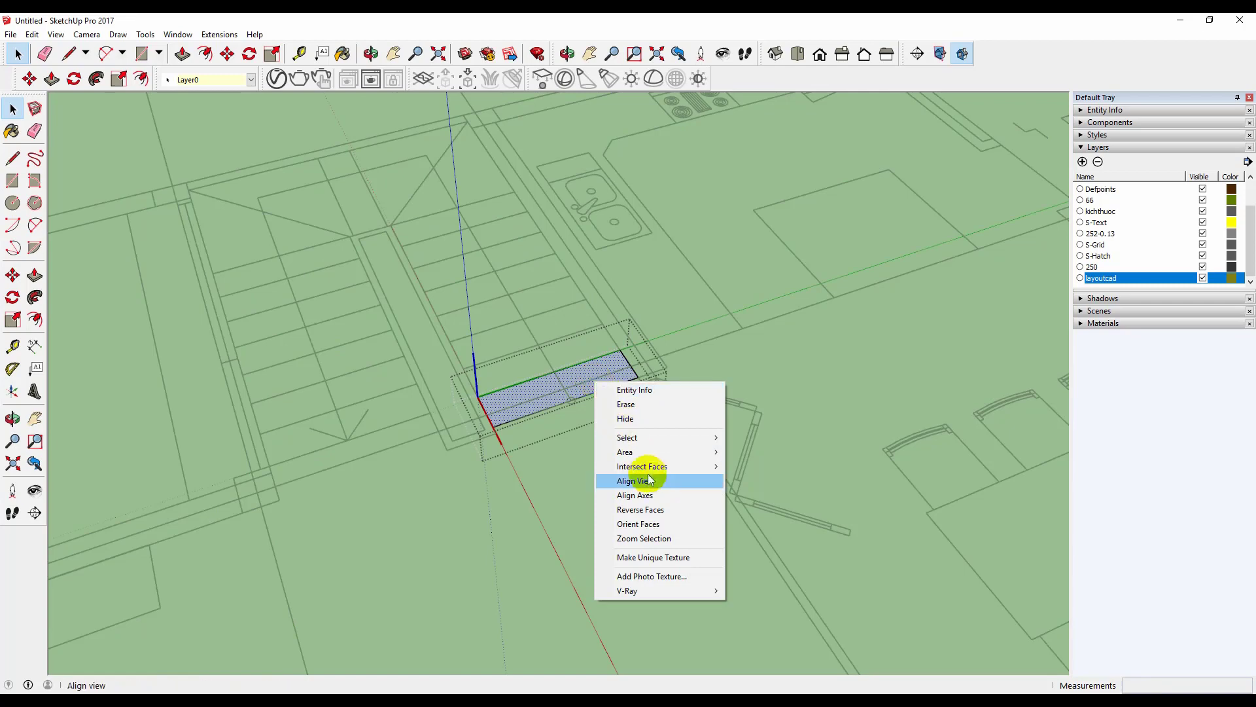
{"action": "left_click", "coordinate": [668, 511]}
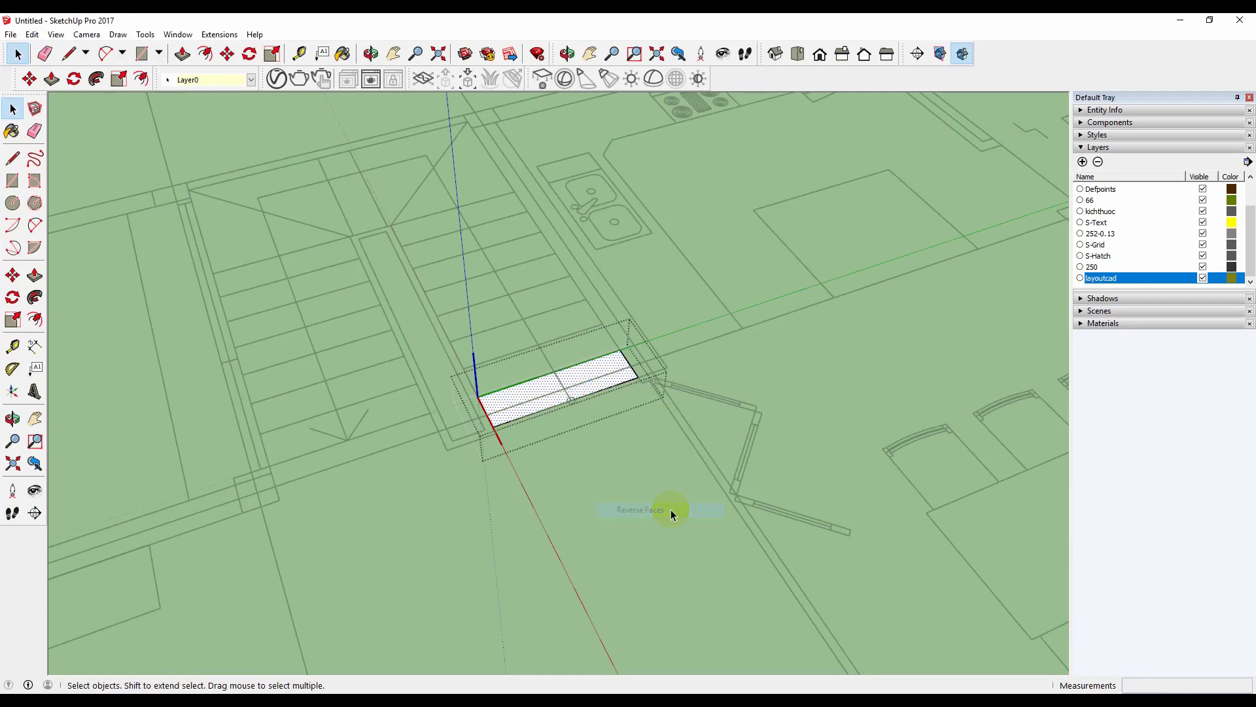
{"action": "left_click", "coordinate": [670, 509]}
{"action": "double_click", "coordinate": [600, 369]}
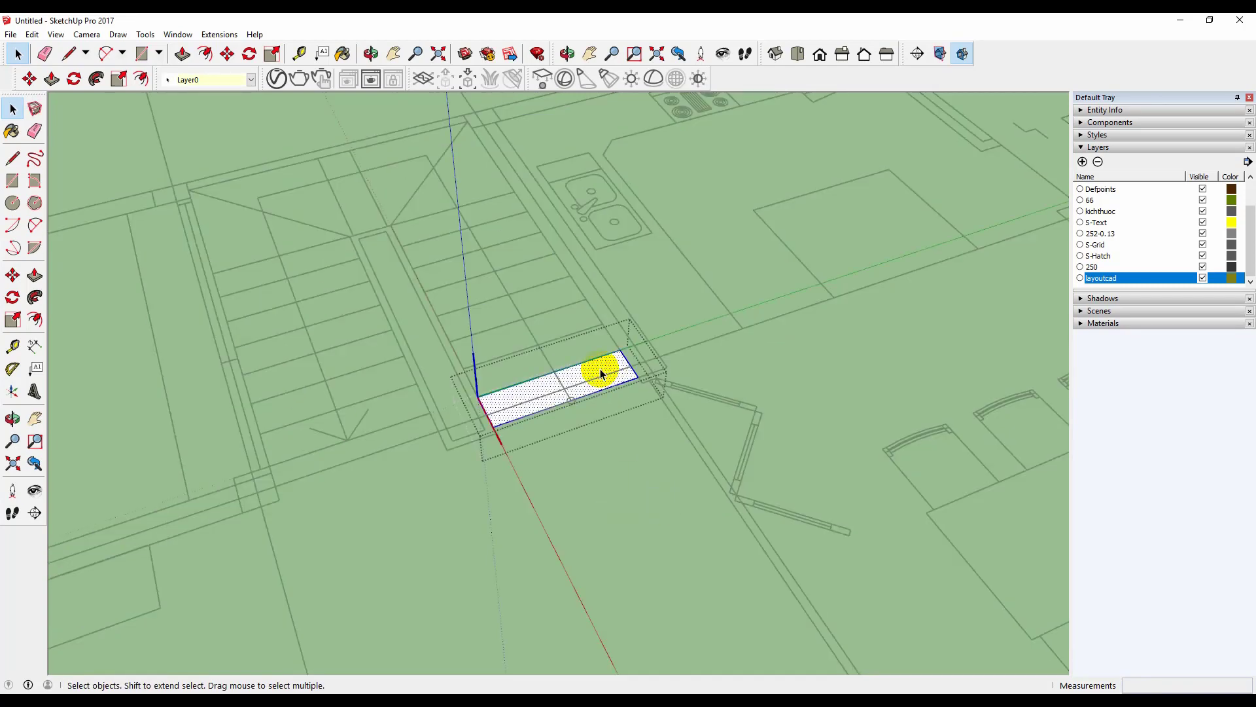
Step: Push/Pull the tread face up by 171 mm to form a solid step, and leave the component
{"action": "key", "text": "p"}
{"action": "left_click_drag", "start_coordinate": [600, 374], "coordinate": [594, 368]}
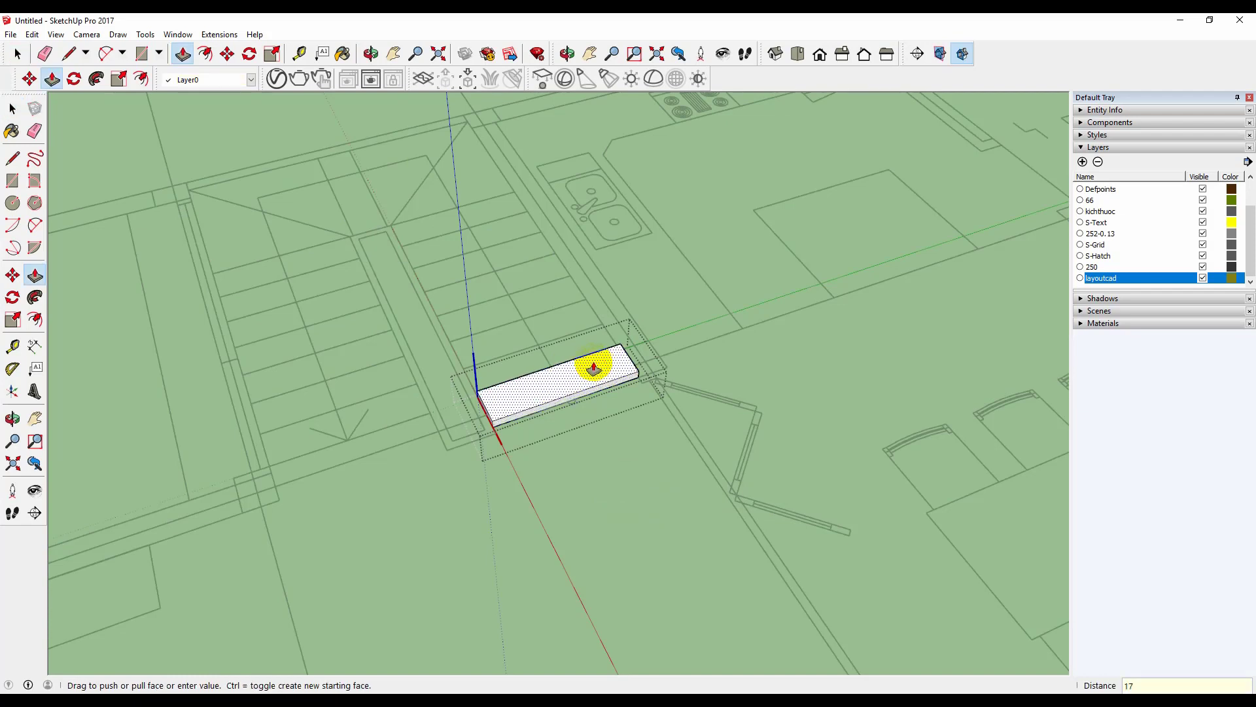
{"action": "key", "text": "Return"}
{"action": "key", "text": "space"}
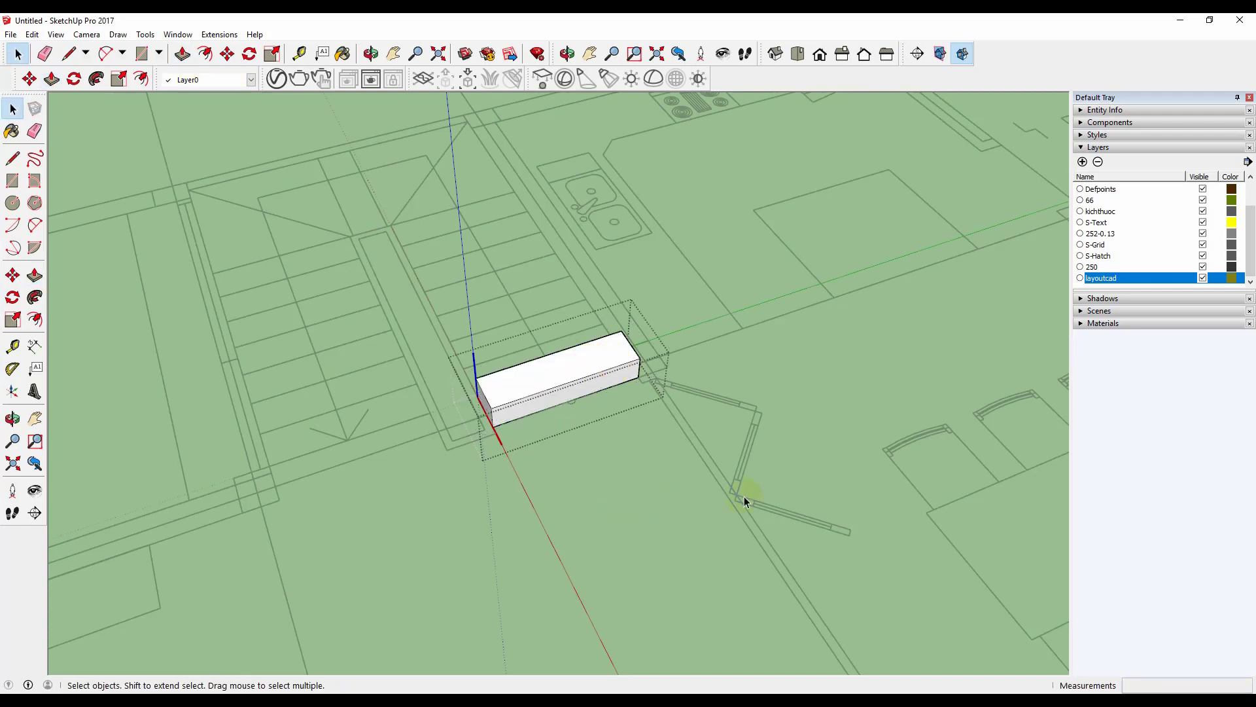
{"action": "left_click", "coordinate": [652, 532]}
Step: Select the step block and measure its depth along the upper edge of the end facing the kitchen
{"action": "middle_click_drag", "start_coordinate": [652, 533], "coordinate": [558, 374]}
{"action": "left_click", "coordinate": [590, 418]}
{"action": "scroll", "coordinate": [590, 415], "scroll_direction": "up", "scroll_amount": 4}
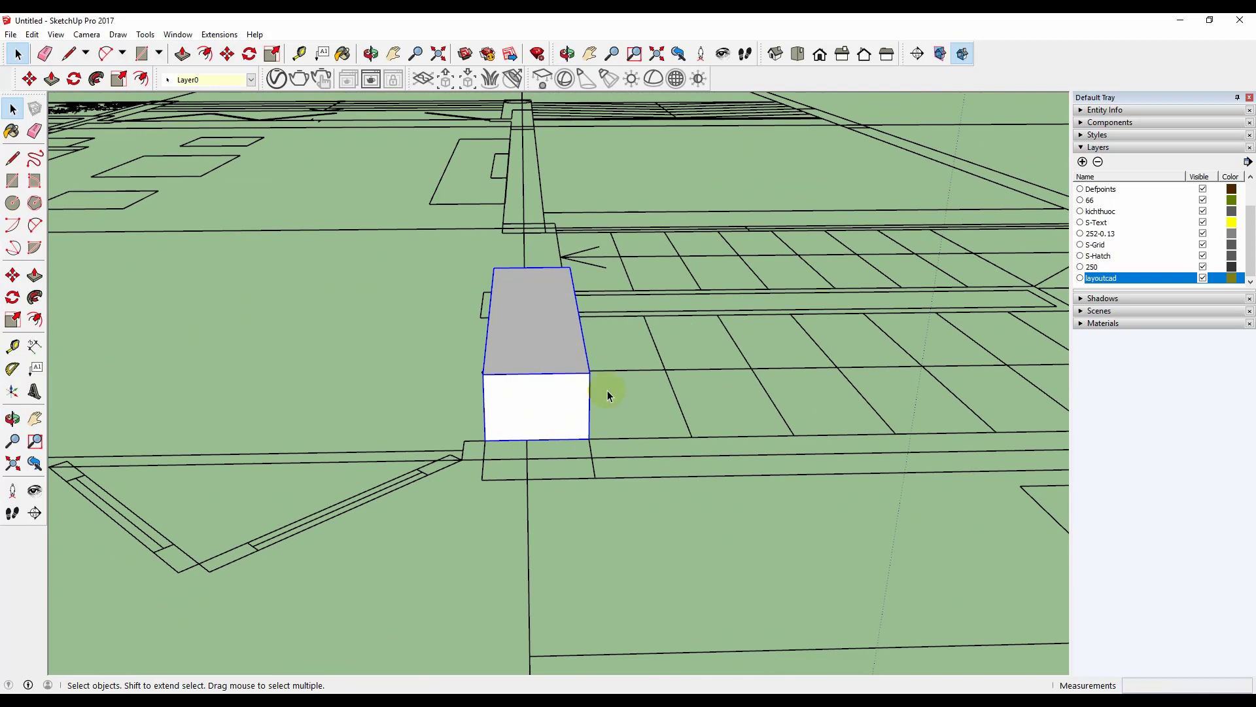
{"action": "key", "text": "t"}
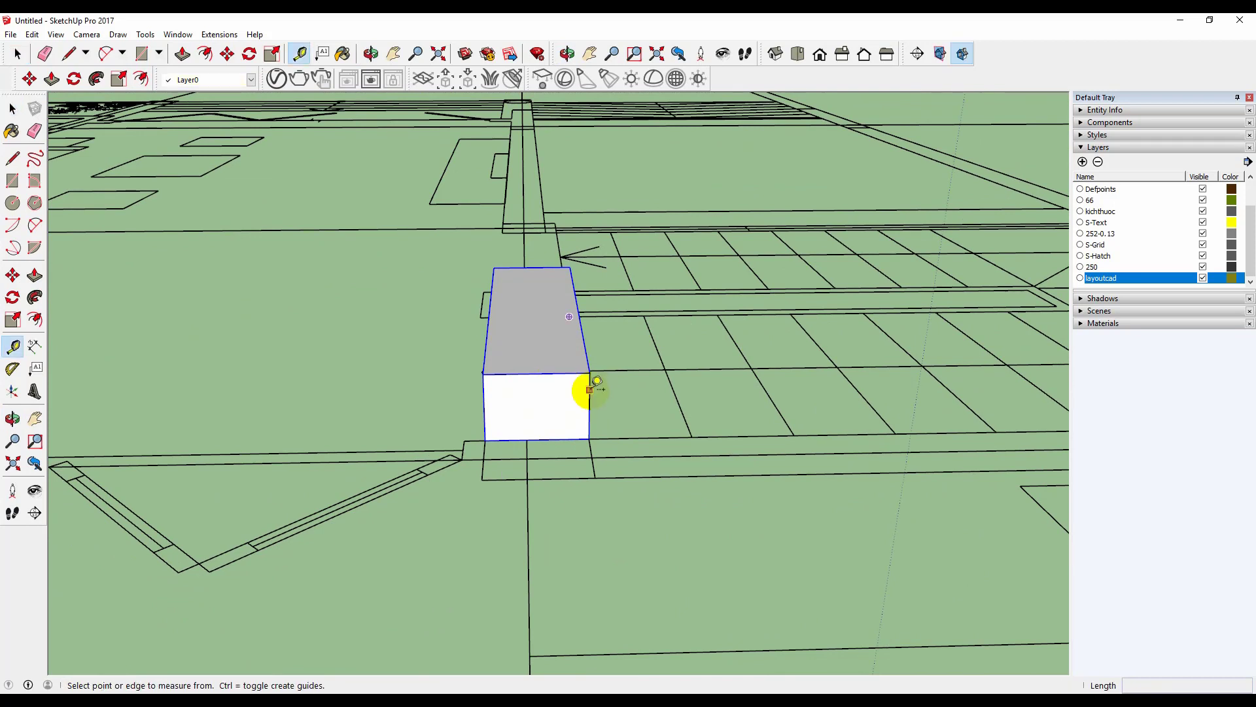
{"action": "left_click", "coordinate": [589, 372]}
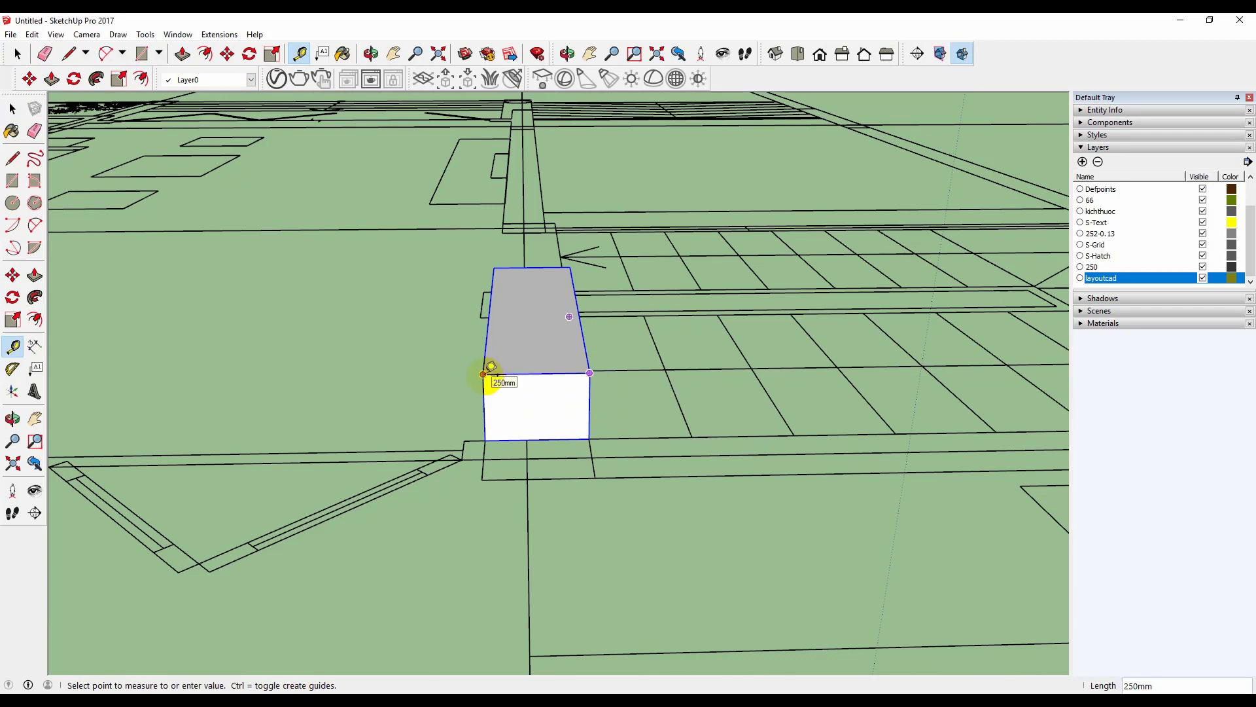
{"action": "left_click", "coordinate": [485, 373]}
{"action": "key", "text": "space"}
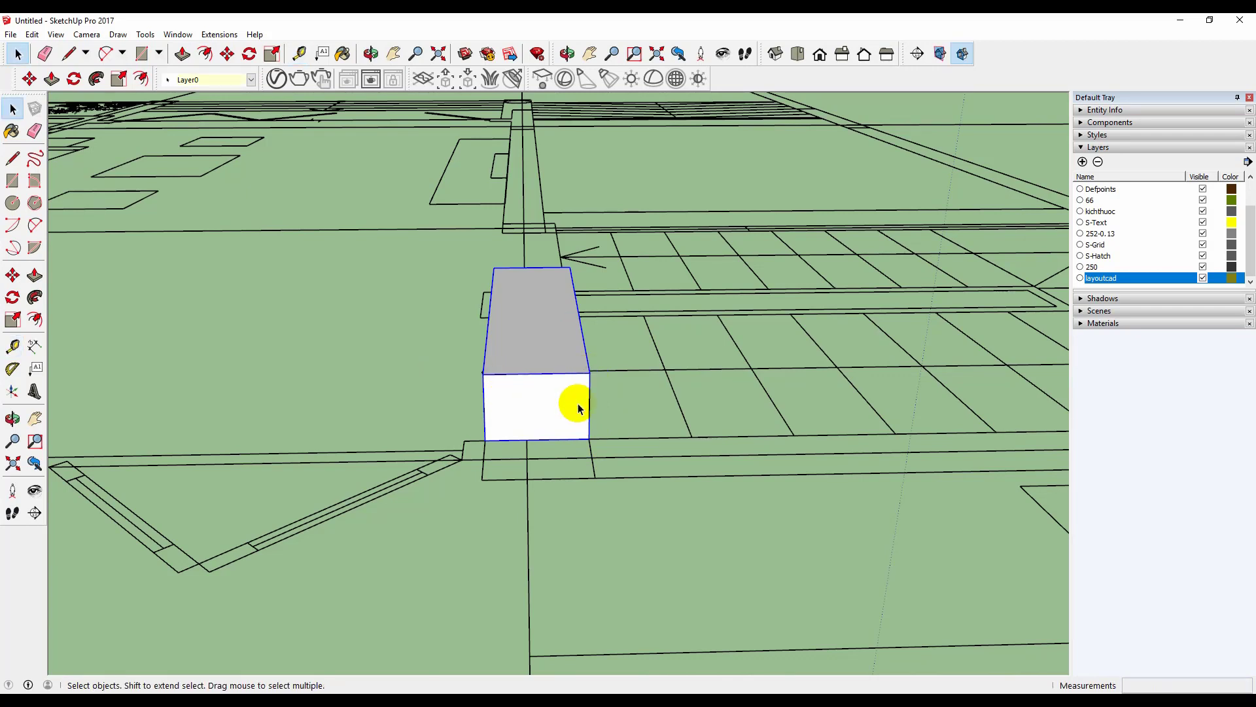
Step: Copy the step block from its lower front corner to its upper back corner, repeating to form the second and third steps
{"action": "key", "text": "m"}
{"action": "left_click", "coordinate": [486, 441]}
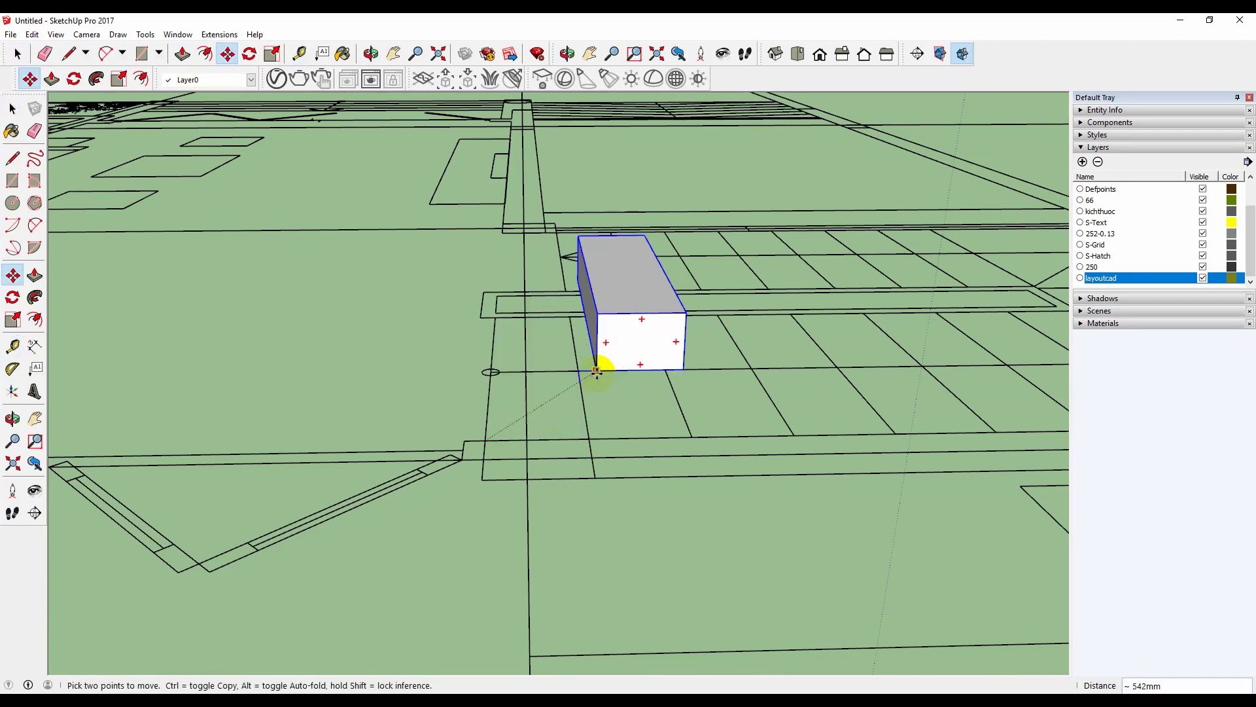
{"action": "key", "text": "ctrl"}
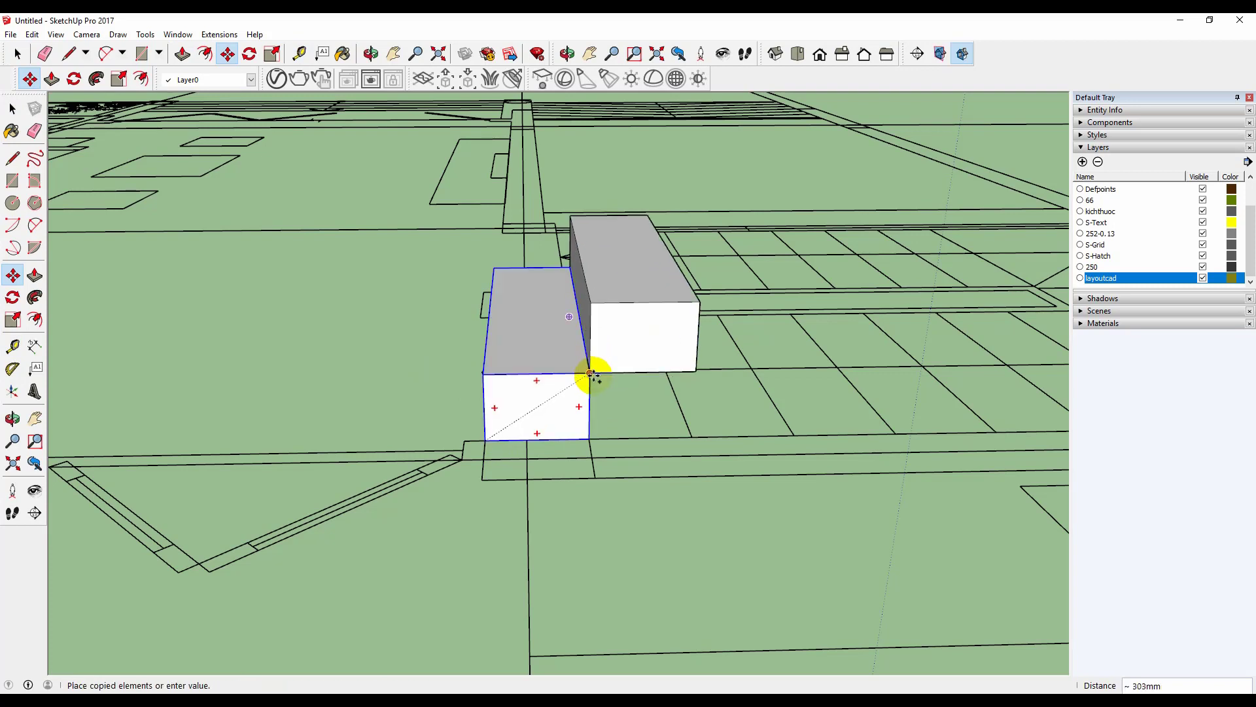
{"action": "left_click", "coordinate": [589, 373]}
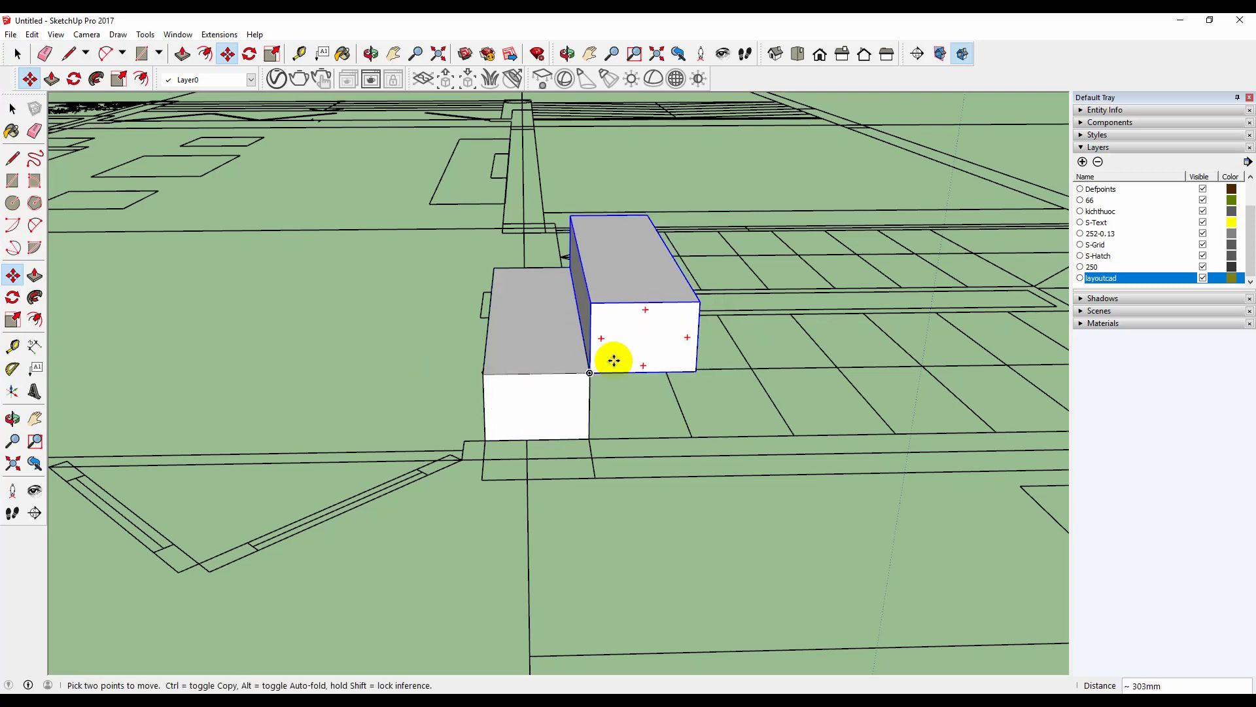
{"action": "left_click", "coordinate": [590, 372]}
{"action": "key", "text": "ctrl"}
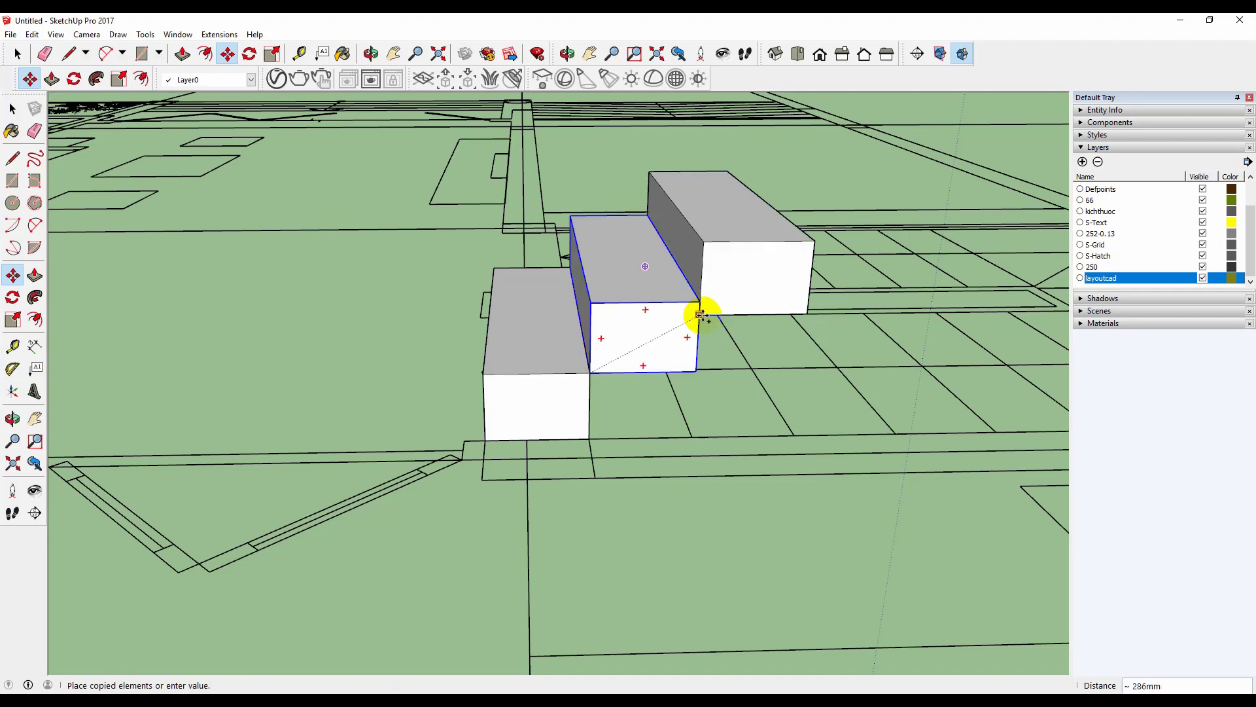
{"action": "left_click", "coordinate": [704, 291]}
Step: Continue the flight with the fourth and fifth steps, copying each from its lower front corner to the upper back corner
{"action": "scroll", "coordinate": [652, 412], "scroll_direction": "down", "scroll_amount": 2}
{"action": "scroll", "coordinate": [652, 412], "scroll_direction": "down", "scroll_amount": 2}
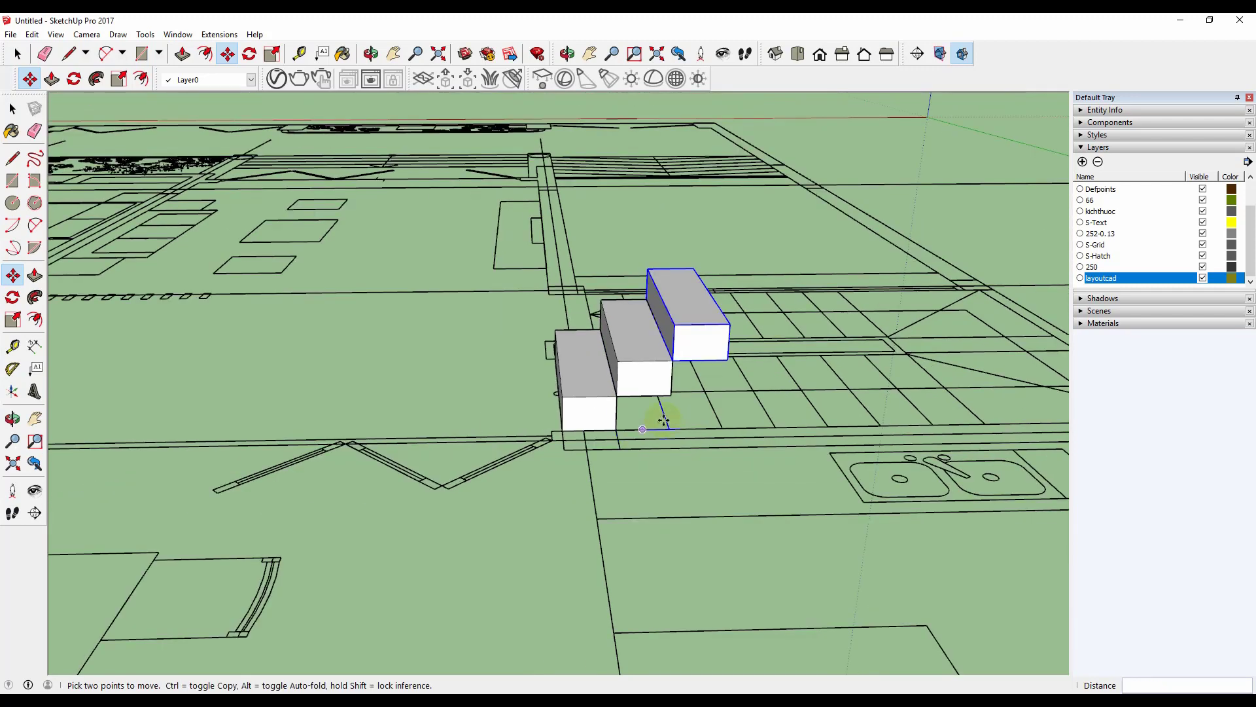
{"action": "middle_click_drag", "start_coordinate": [661, 415], "coordinate": [674, 393]}
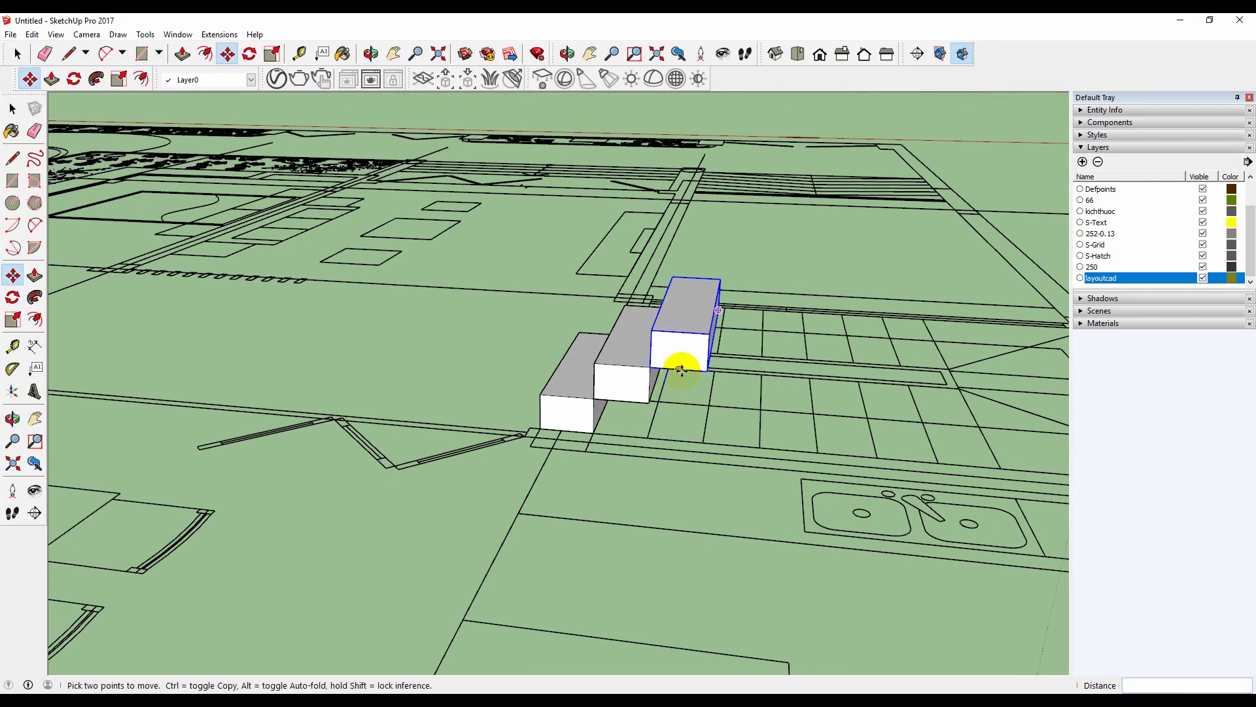
{"action": "left_click", "coordinate": [655, 361]}
{"action": "key", "text": "ctrl"}
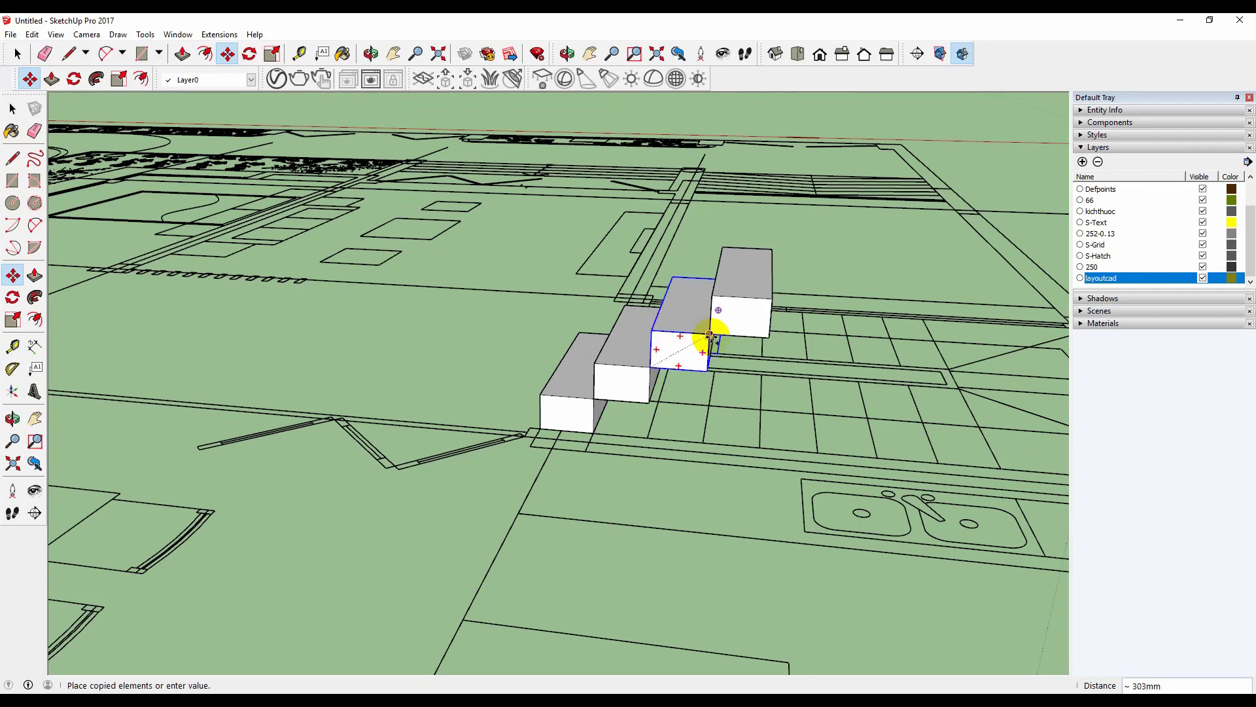
{"action": "left_click", "coordinate": [710, 336]}
{"action": "left_click", "coordinate": [709, 335]}
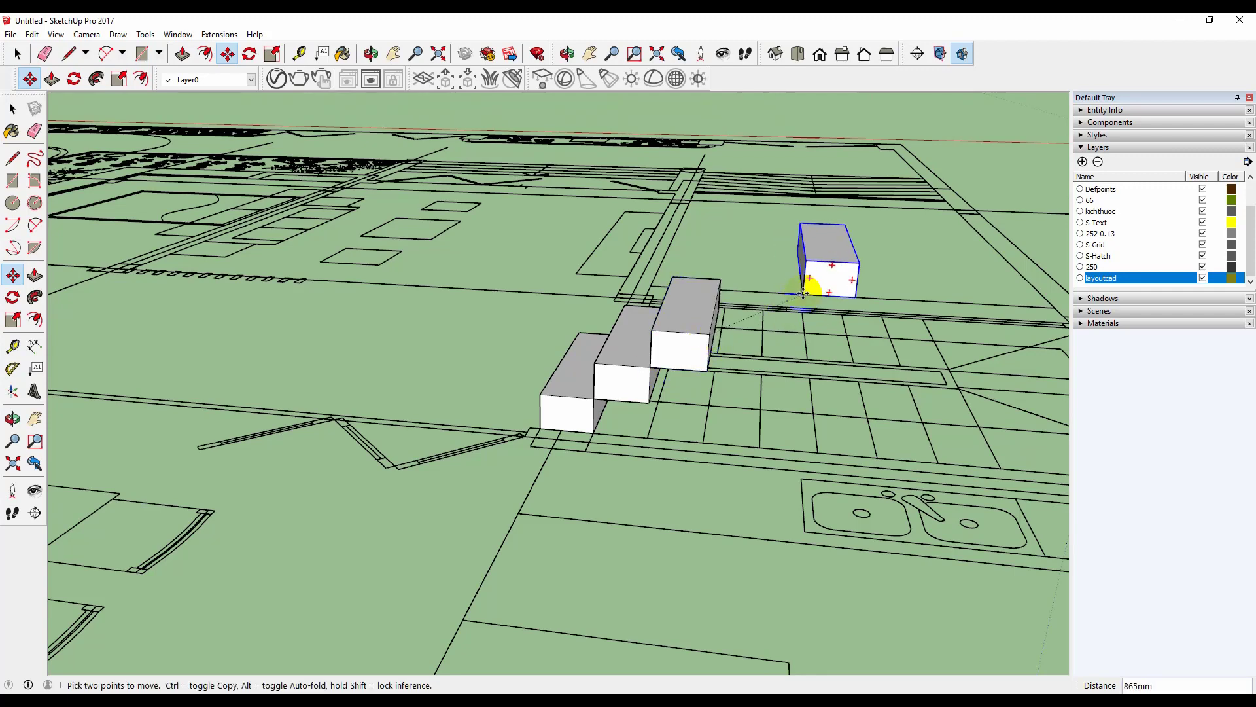
{"action": "key", "text": "ctrl"}
{"action": "left_click", "coordinate": [767, 323]}
Step: Add the sixth and seventh steps by copying the topmost block corner to corner up the flight
{"action": "scroll", "coordinate": [730, 394], "scroll_direction": "down", "scroll_amount": 2}
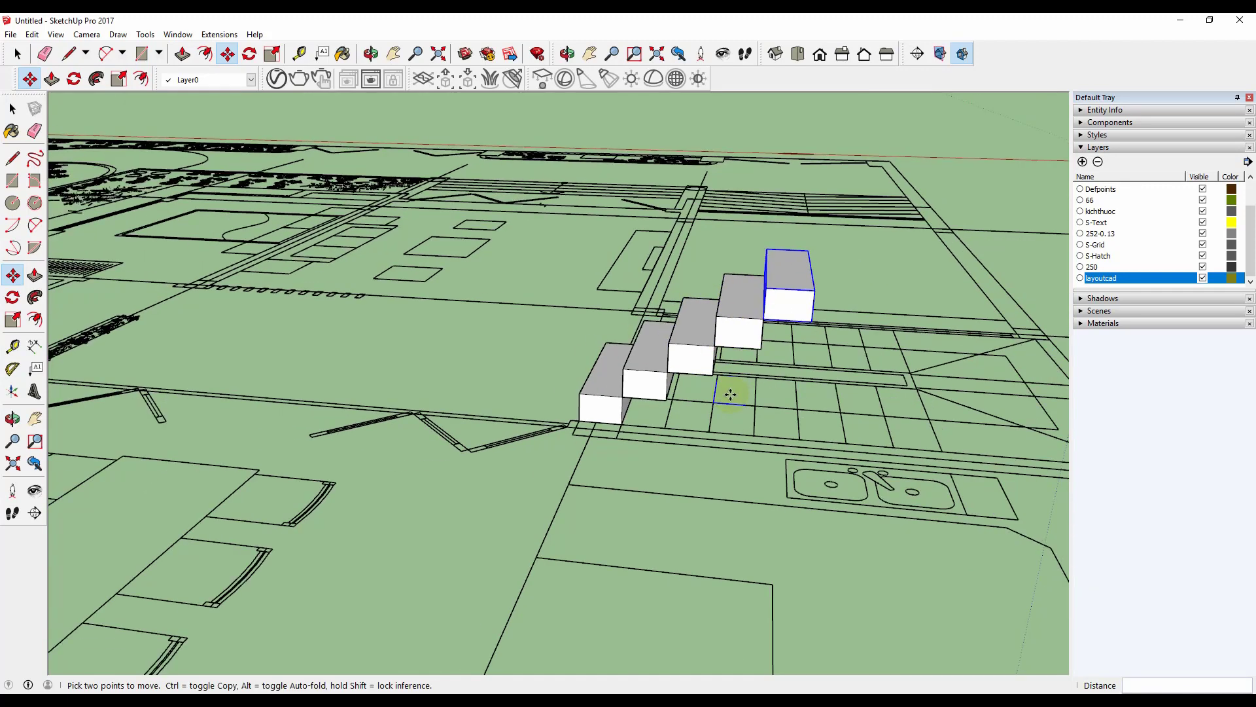
{"action": "scroll", "coordinate": [771, 414], "scroll_direction": "down", "scroll_amount": 3}
{"action": "scroll", "coordinate": [858, 350], "scroll_direction": "up", "scroll_amount": 3}
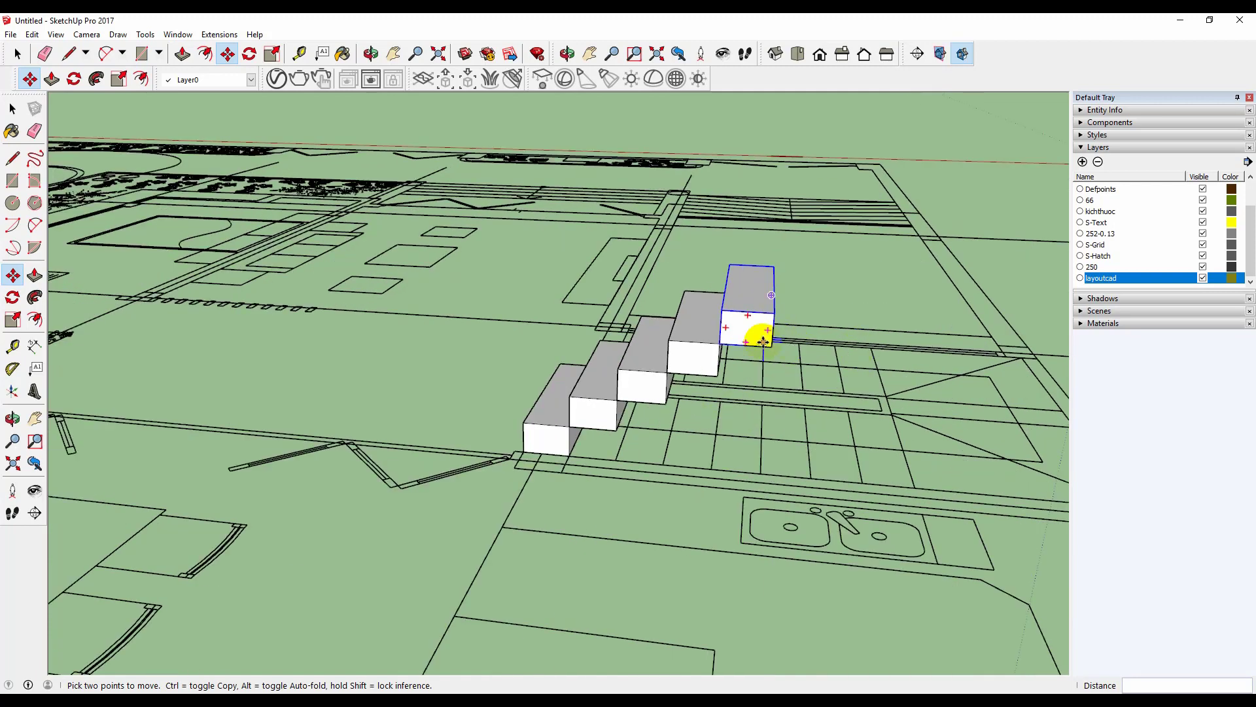
{"action": "left_click_drag", "start_coordinate": [720, 343], "coordinate": [777, 286]}
{"action": "scroll", "coordinate": [872, 303], "scroll_direction": "up", "scroll_amount": 2}
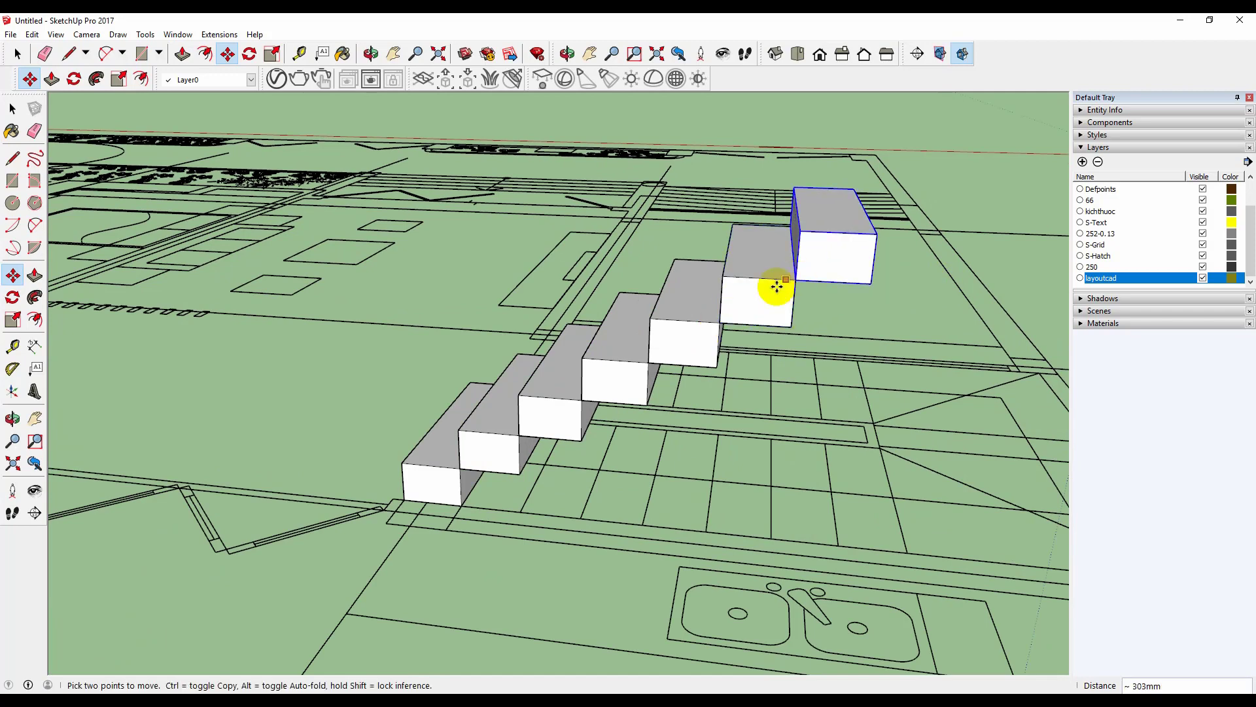
Step: Copy the seventh step block corner to corner to place the eighth step of the flight
{"action": "scroll", "coordinate": [777, 286], "scroll_direction": "down", "scroll_amount": 3}
{"action": "middle_click_drag", "start_coordinate": [949, 357], "coordinate": [867, 320]}
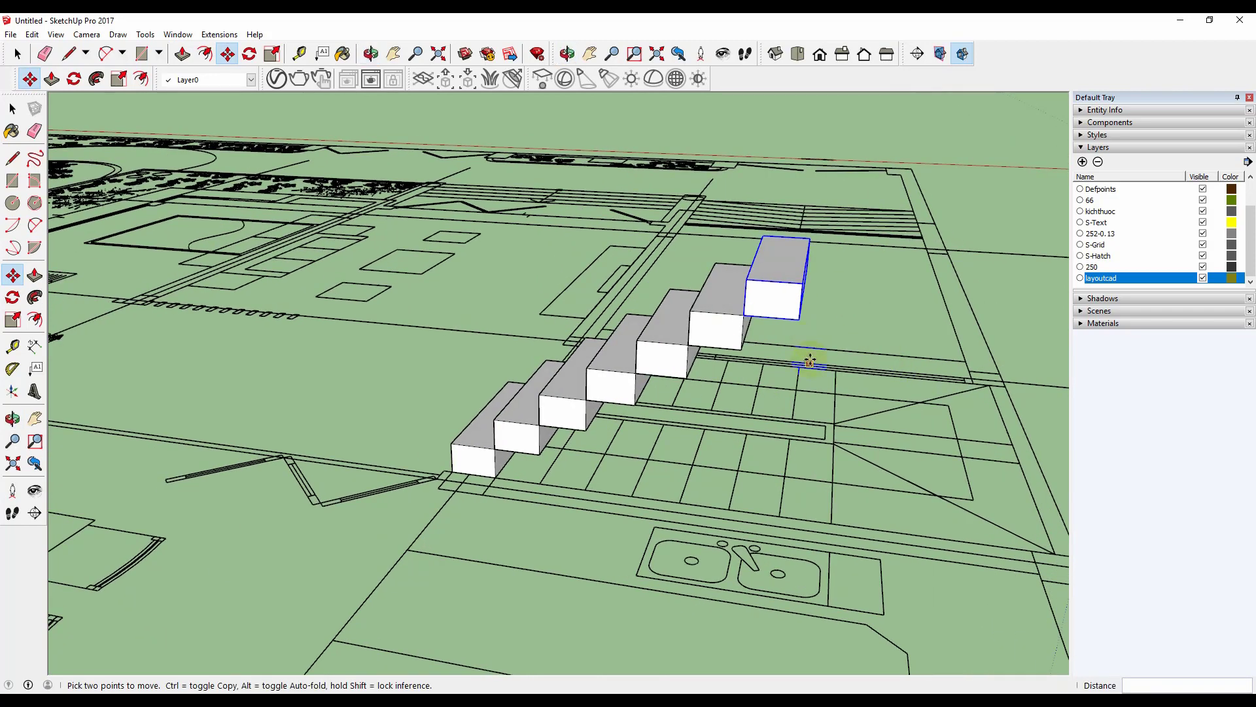
{"action": "middle_click_drag", "start_coordinate": [810, 360], "coordinate": [886, 297]}
{"action": "middle_click_drag", "start_coordinate": [821, 269], "coordinate": [795, 378]}
{"action": "left_click", "coordinate": [752, 308]}
{"action": "key", "text": "ctrl"}
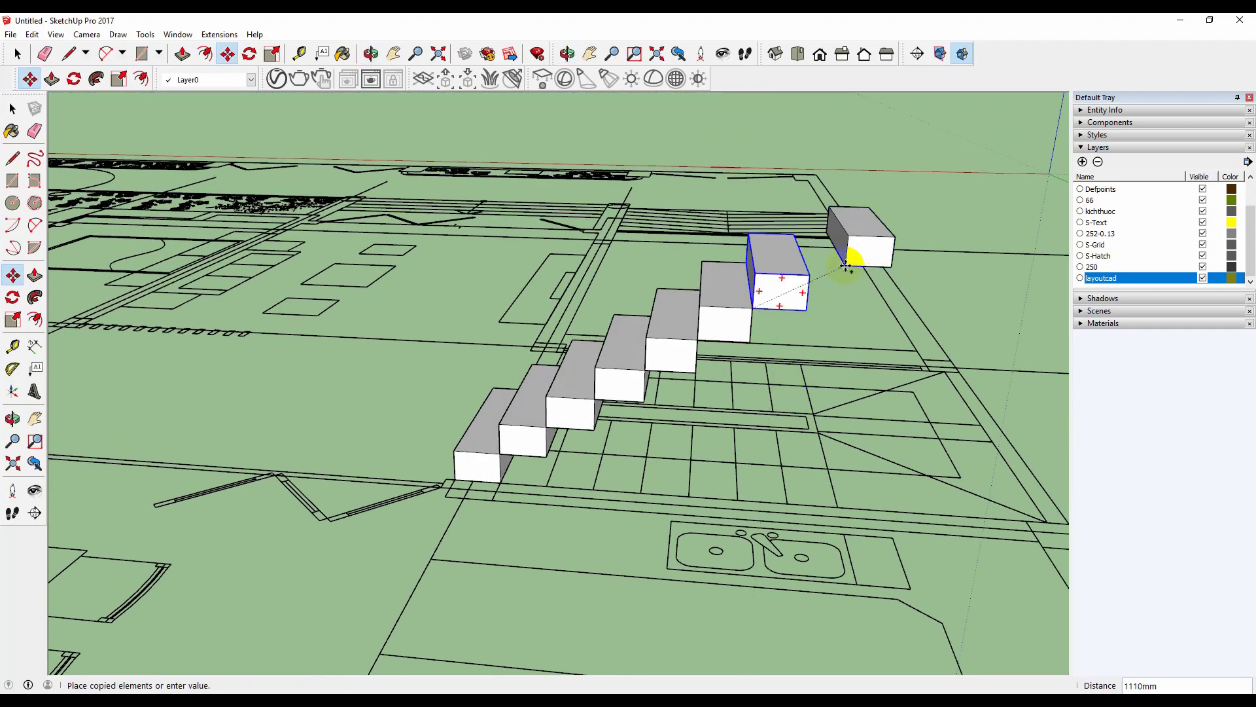
{"action": "left_click", "coordinate": [809, 277]}
Step: Trace the first triangular winder tread with the Line tool, following the plan from the outer wall corner to the last straight riser and inner corner
{"action": "middle_click_drag", "start_coordinate": [735, 392], "coordinate": [729, 434]}
{"action": "scroll", "coordinate": [734, 485], "scroll_direction": "up", "scroll_amount": 2}
{"action": "scroll", "coordinate": [728, 435], "scroll_direction": "up", "scroll_amount": 4}
{"action": "key", "text": "space"}
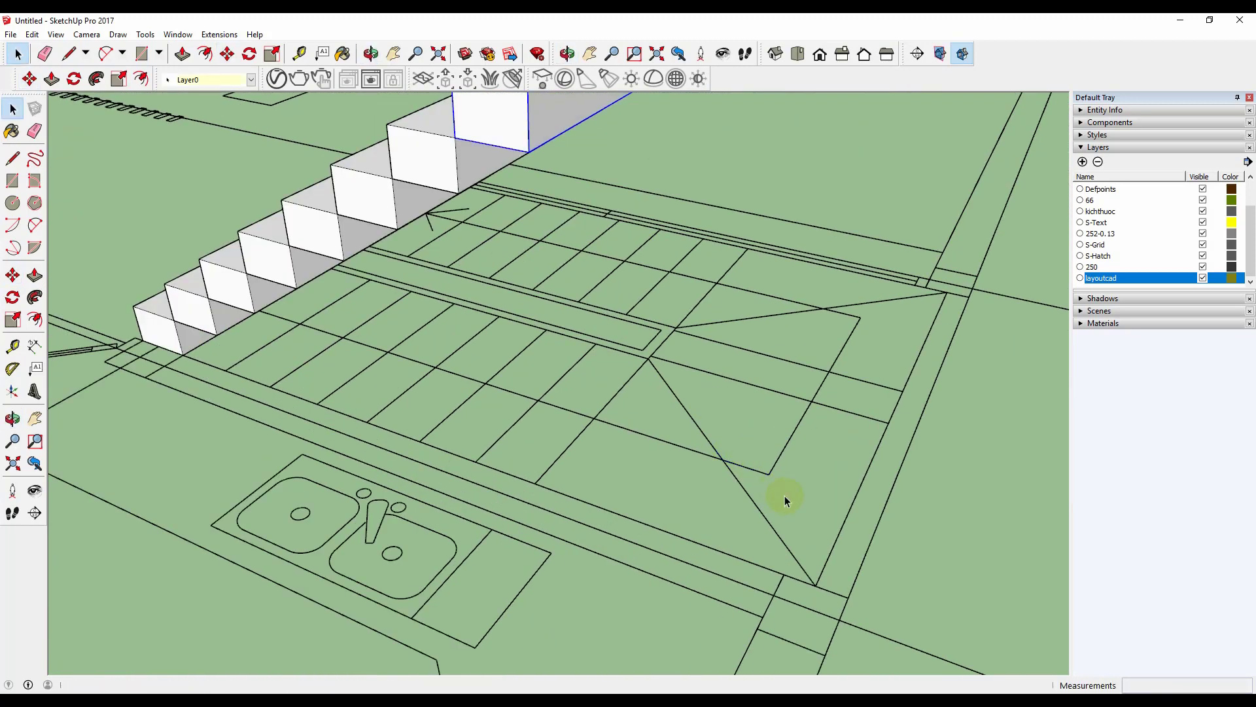
{"action": "key", "text": "l"}
{"action": "left_click", "coordinate": [815, 584]}
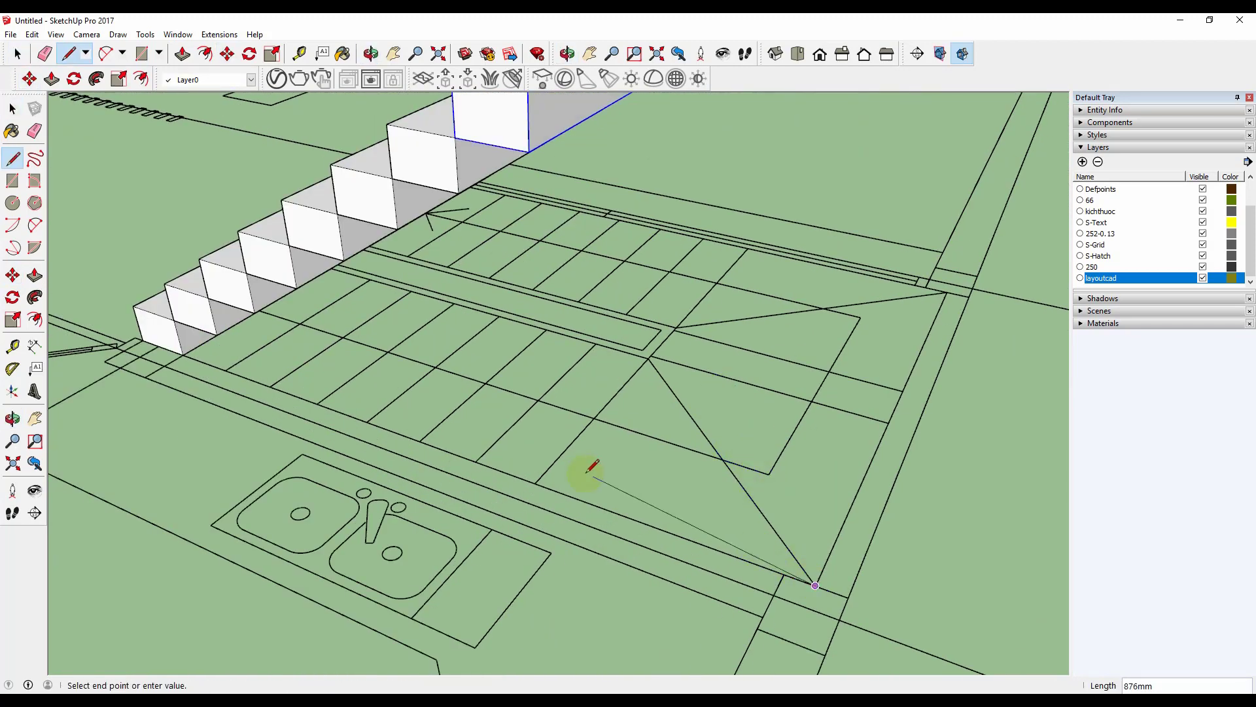
{"action": "left_click", "coordinate": [535, 483]}
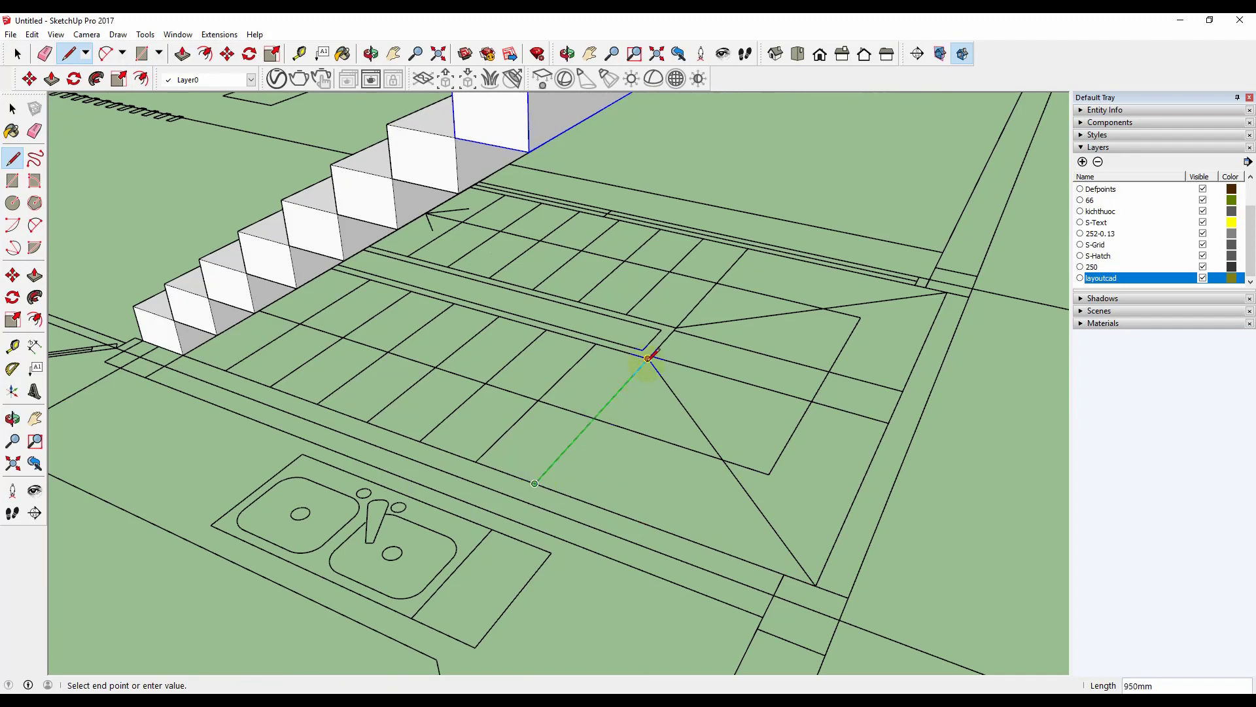
{"action": "left_click", "coordinate": [648, 358]}
{"action": "left_click", "coordinate": [816, 584]}
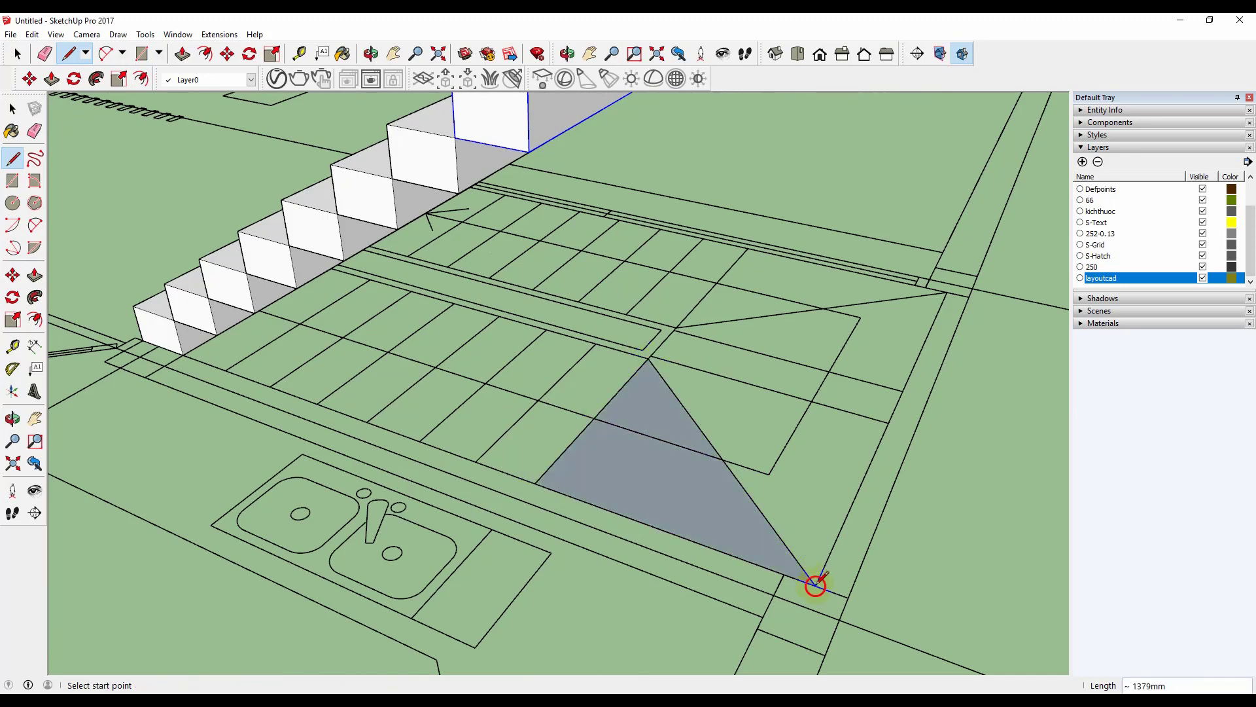
Step: Make the triangular winder tread face a group
{"action": "key", "text": "space"}
{"action": "left_click", "coordinate": [740, 513]}
{"action": "right_click", "coordinate": [740, 514]}
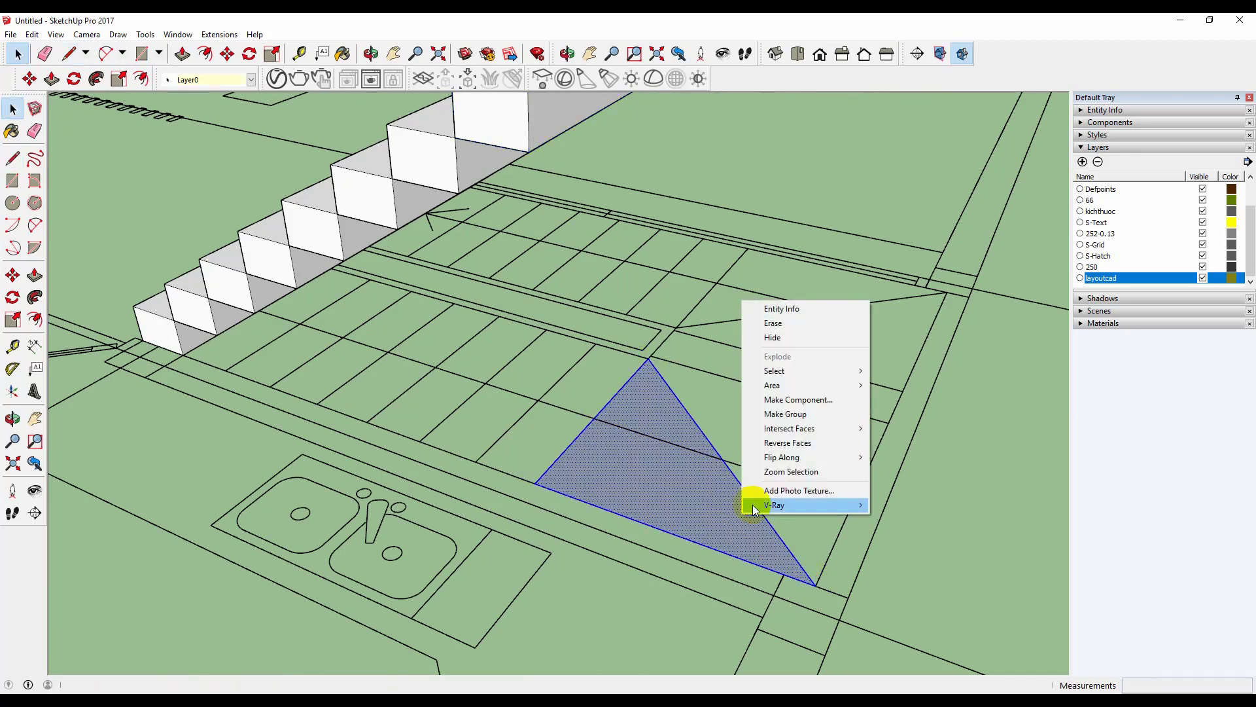
{"action": "left_click", "coordinate": [794, 415]}
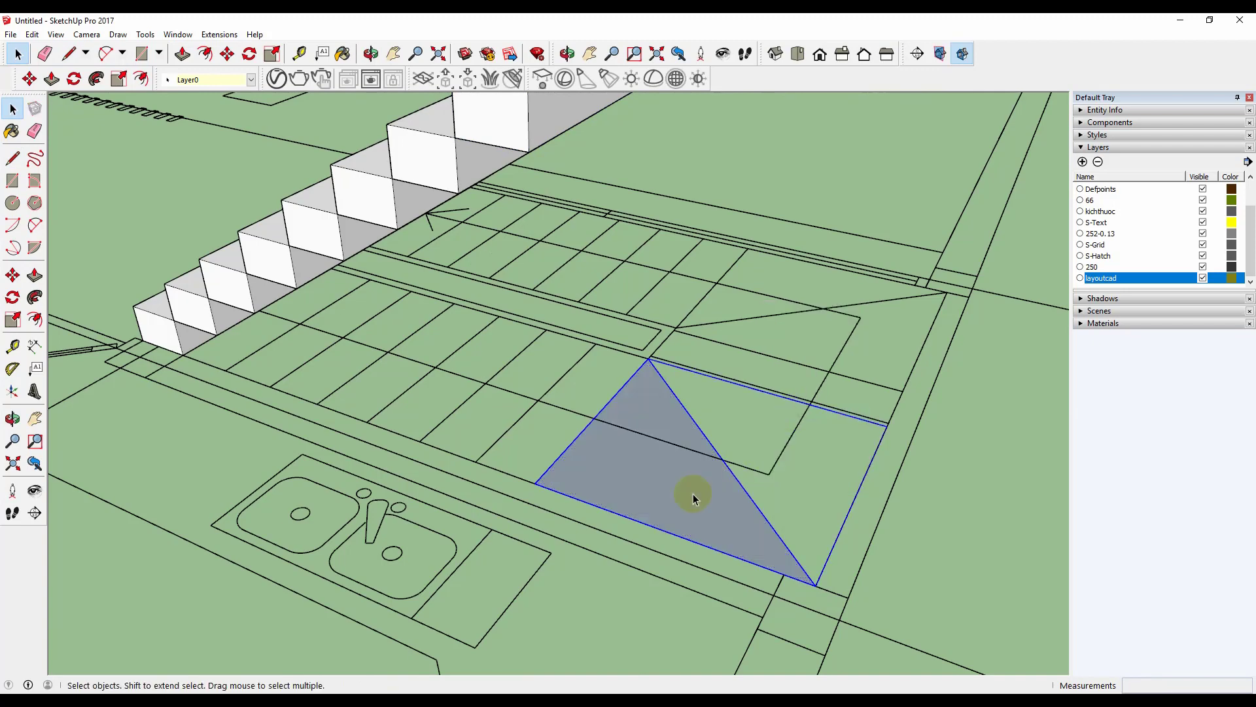
Step: Open the winder tread group for editing and reverse its triangular face
{"action": "double_click", "coordinate": [693, 493]}
{"action": "right_click", "coordinate": [693, 493]}
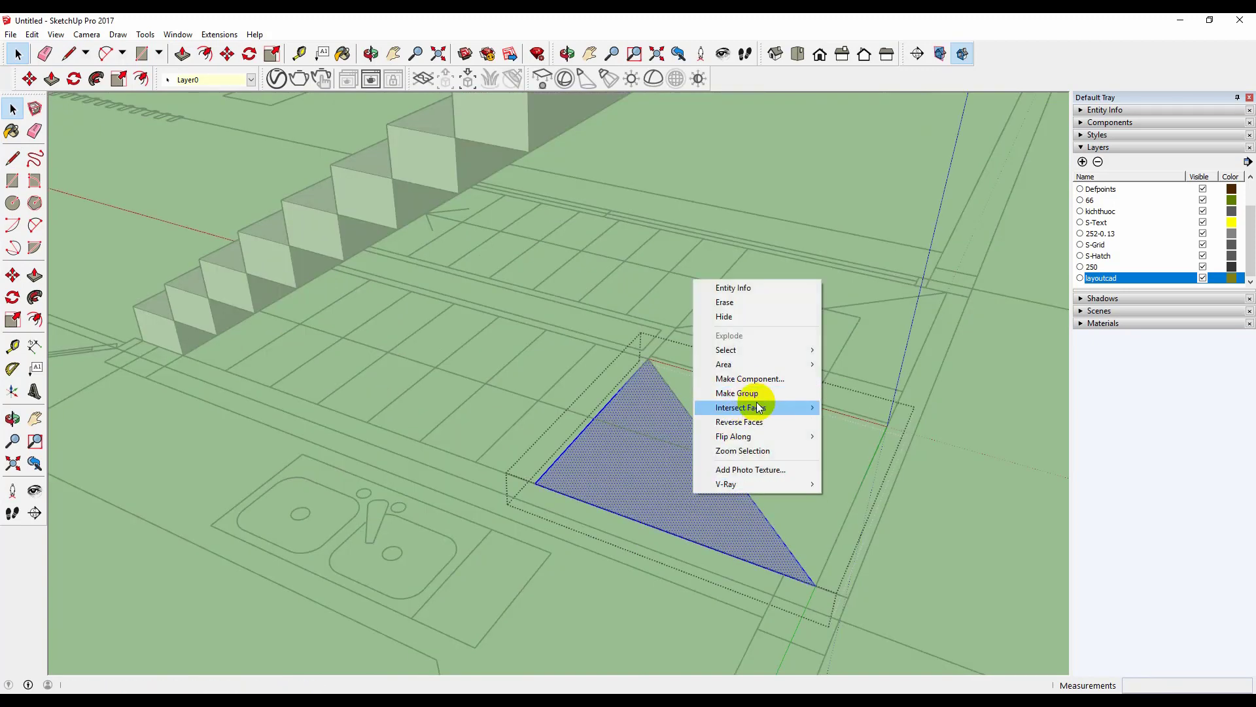
{"action": "left_click", "coordinate": [749, 421]}
Step: Push/Pull the first triangular winder tread's face up 171 mm and close its group
{"action": "left_click", "coordinate": [718, 516]}
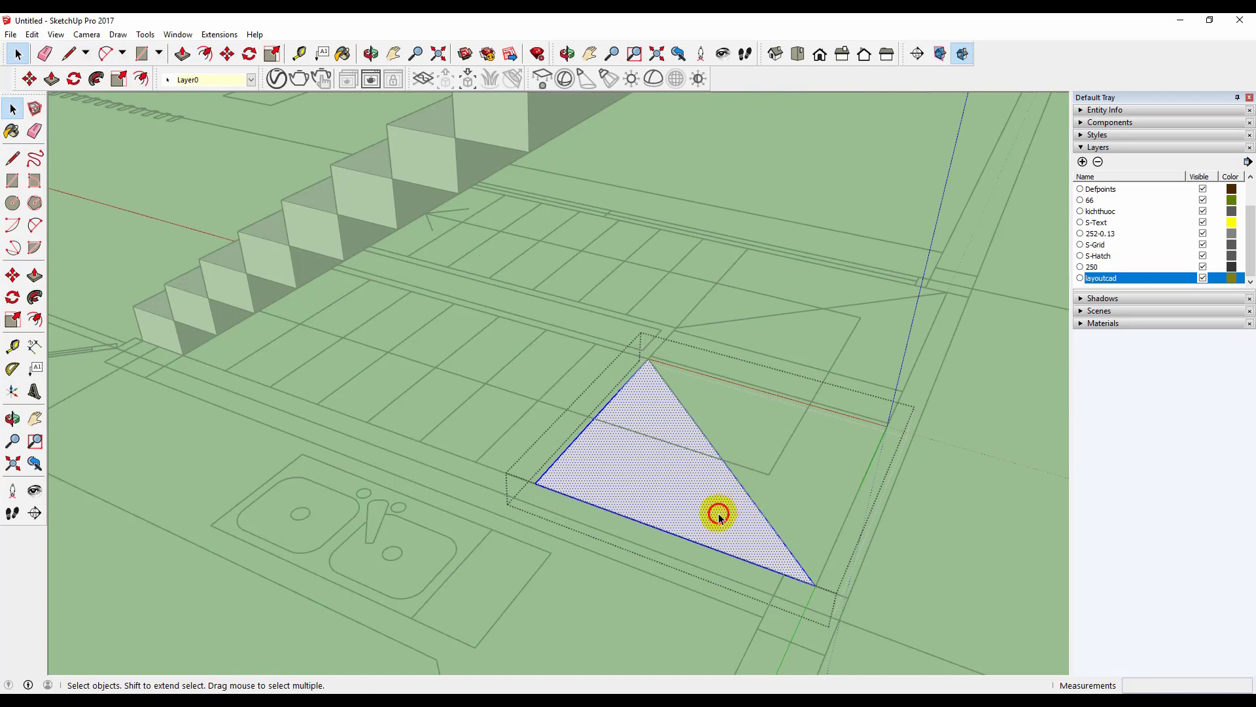
{"action": "key", "text": "p"}
{"action": "left_click_drag", "start_coordinate": [715, 513], "coordinate": [717, 495]}
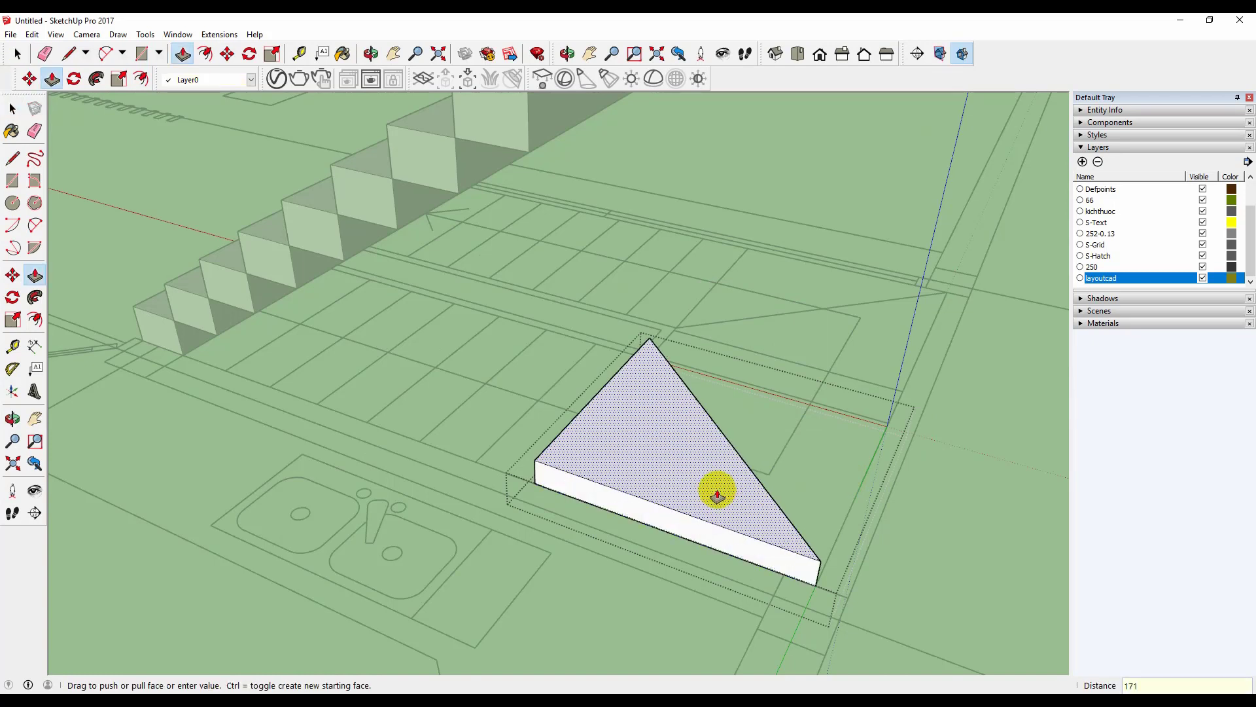
{"action": "left_click", "coordinate": [718, 495]}
{"action": "key", "text": "space"}
{"action": "left_click", "coordinate": [975, 548]}
Step: Move the first winder block by its bottom corner onto the top corner of the eighth step
{"action": "left_click", "coordinate": [785, 548]}
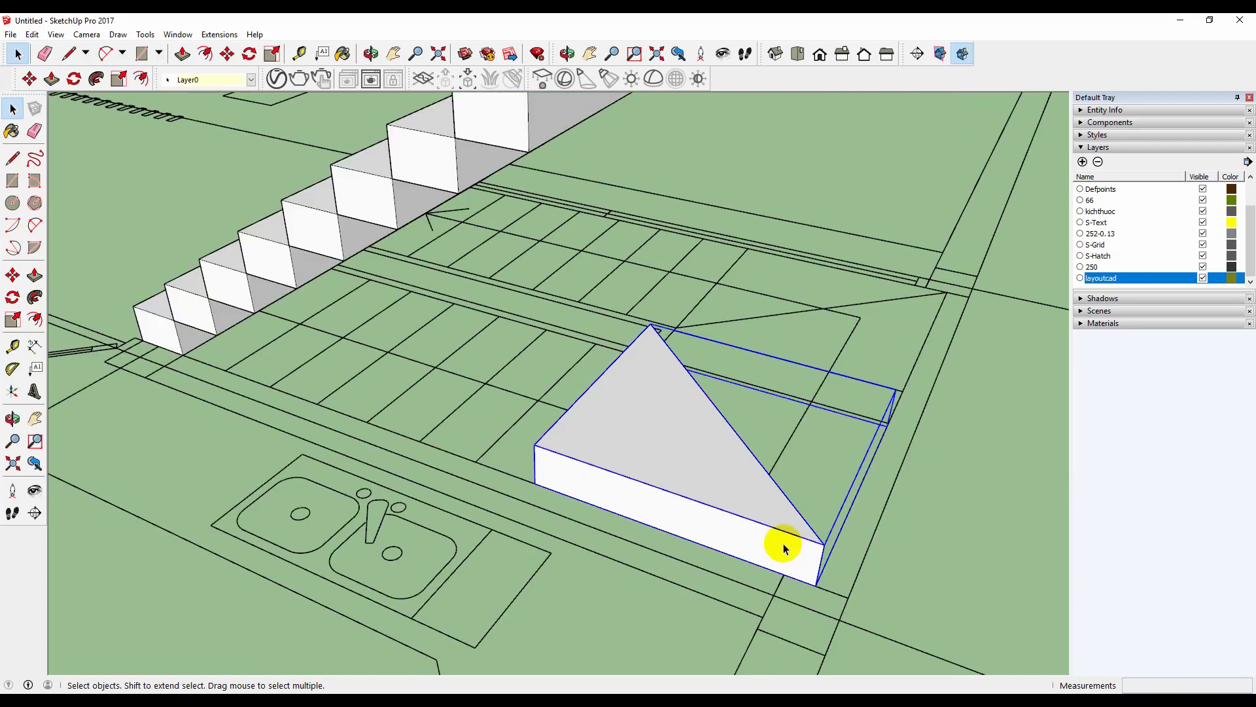
{"action": "left_click", "coordinate": [538, 483]}
{"action": "scroll", "coordinate": [611, 532], "scroll_direction": "down", "scroll_amount": 1}
{"action": "middle_click_drag", "start_coordinate": [613, 501], "coordinate": [622, 530]}
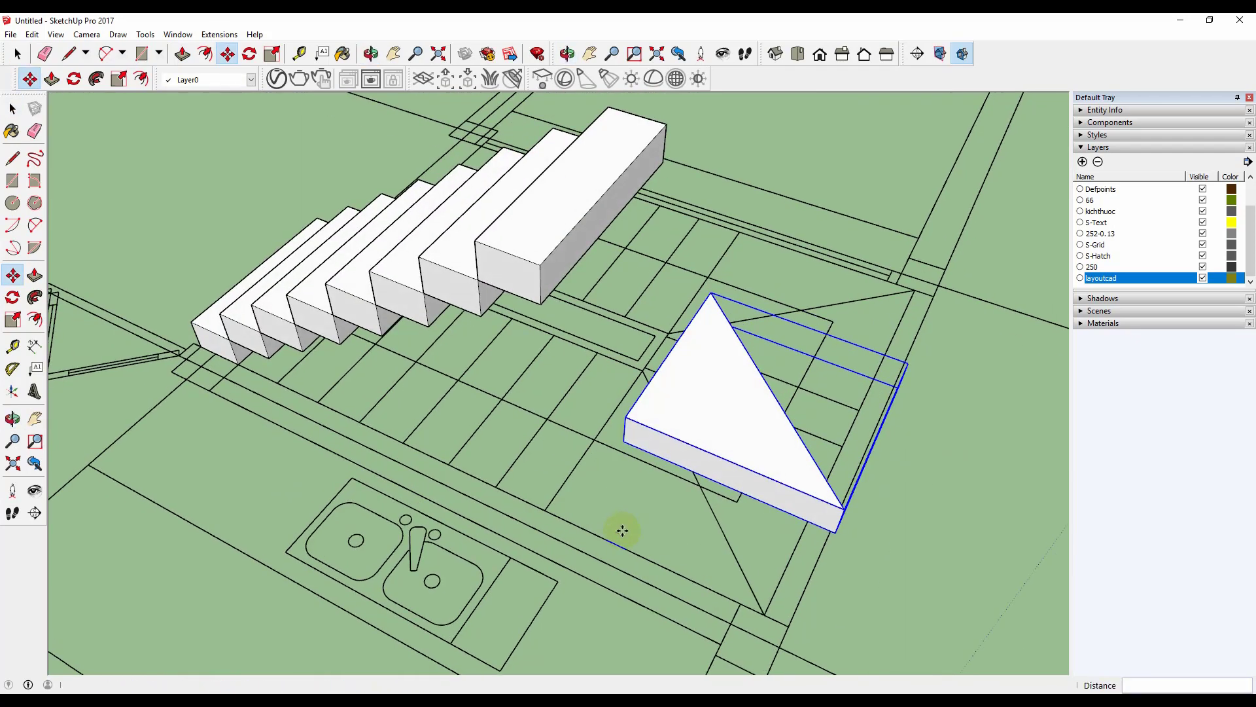
{"action": "left_click", "coordinate": [540, 263]}
Step: Trace the second triangular winder tread on the plan with the Line tool, from the stairwell's inner corner to the outer wall, the wall corner and back
{"action": "scroll", "coordinate": [527, 392], "scroll_direction": "down", "scroll_amount": 3}
{"action": "middle_click_drag", "start_coordinate": [743, 465], "coordinate": [471, 393]}
{"action": "key", "text": "space"}
{"action": "scroll", "coordinate": [552, 410], "scroll_direction": "up", "scroll_amount": 3}
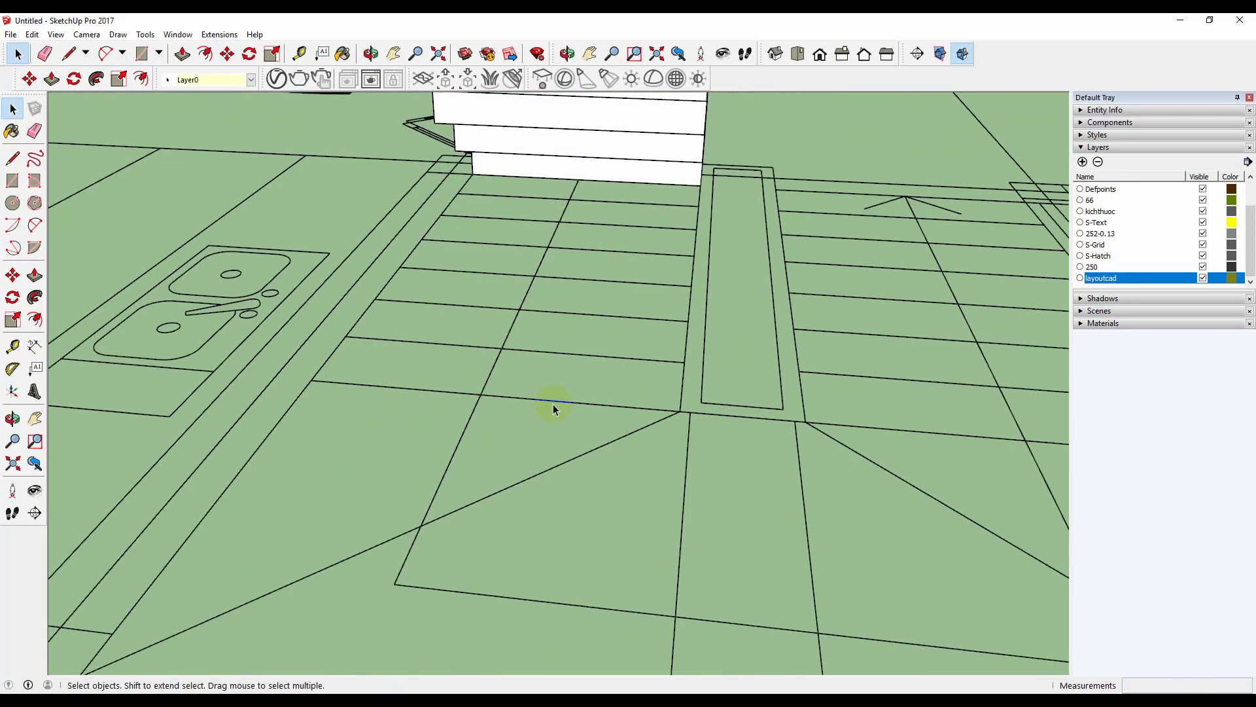
{"action": "scroll", "coordinate": [552, 410], "scroll_direction": "down", "scroll_amount": 3}
{"action": "key", "text": "l"}
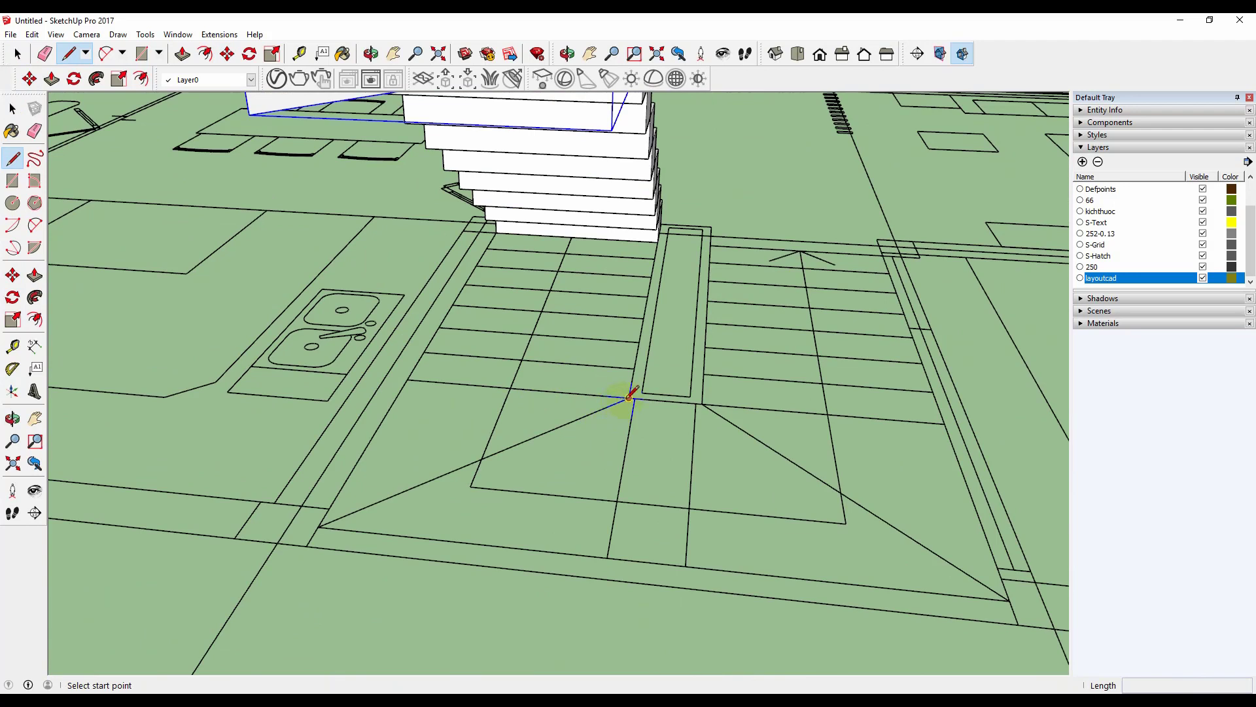
{"action": "key", "text": "space"}
{"action": "left_click", "coordinate": [709, 454]}
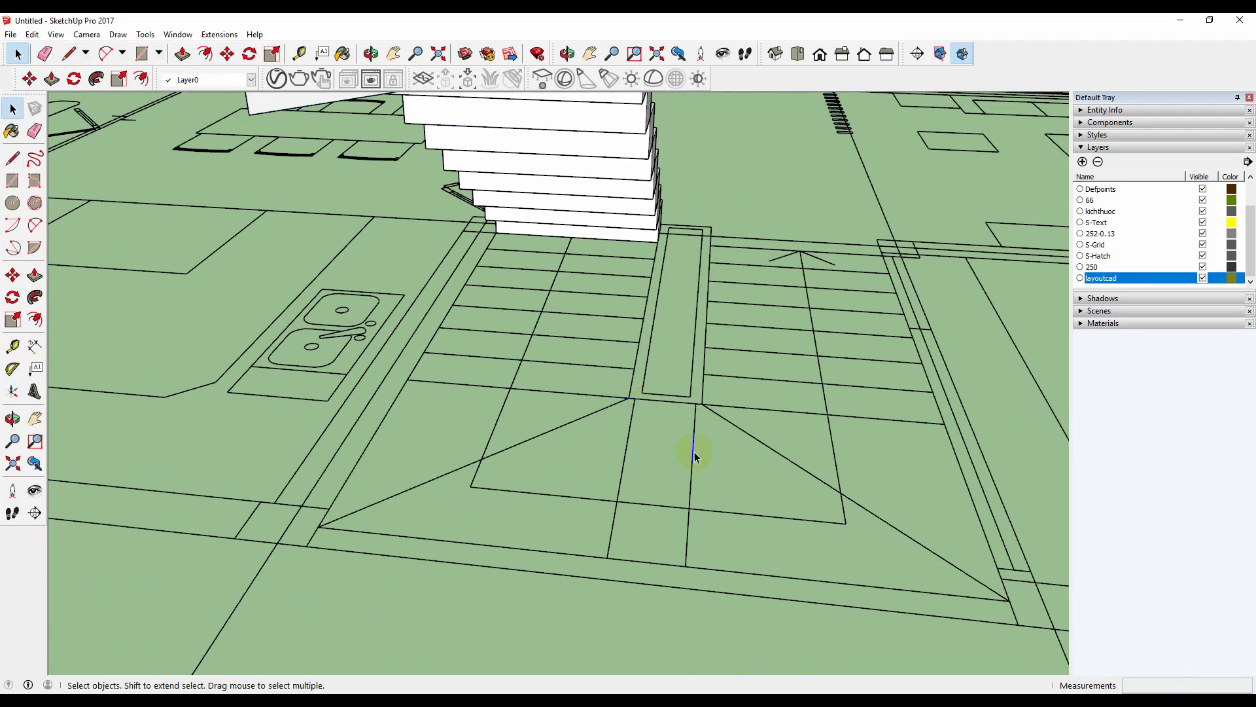
{"action": "key", "text": "l"}
{"action": "left_click", "coordinate": [629, 398]}
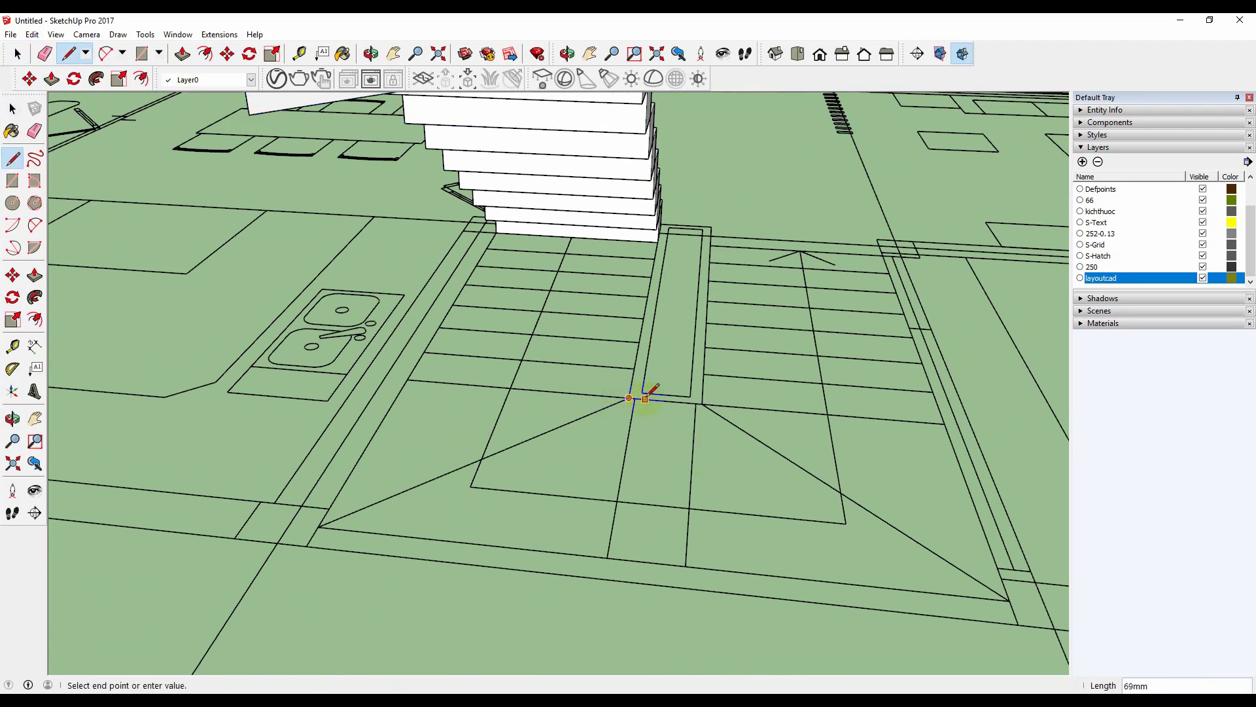
{"action": "left_click", "coordinate": [607, 557]}
{"action": "left_click", "coordinate": [318, 526]}
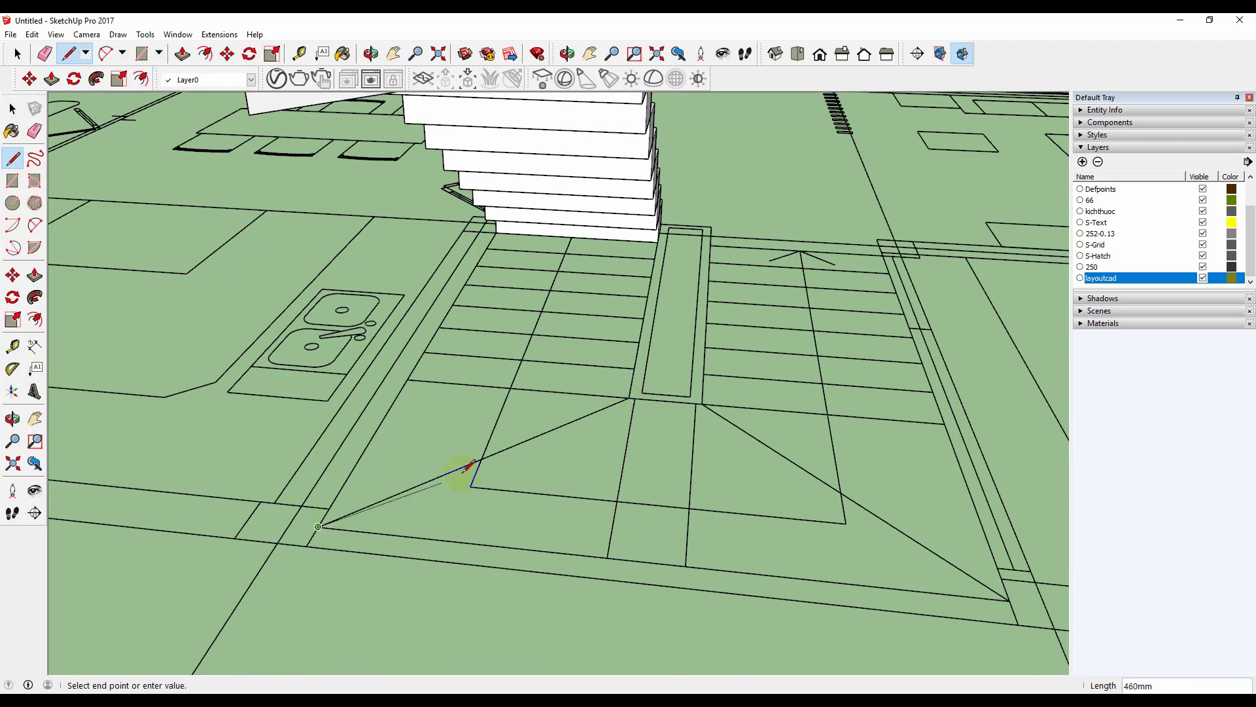
{"action": "left_click", "coordinate": [629, 397]}
Step: Make the second winder tread a group and reverse its face inside the group
{"action": "key", "text": "space"}
{"action": "left_click", "coordinate": [597, 443]}
{"action": "right_click", "coordinate": [599, 445]}
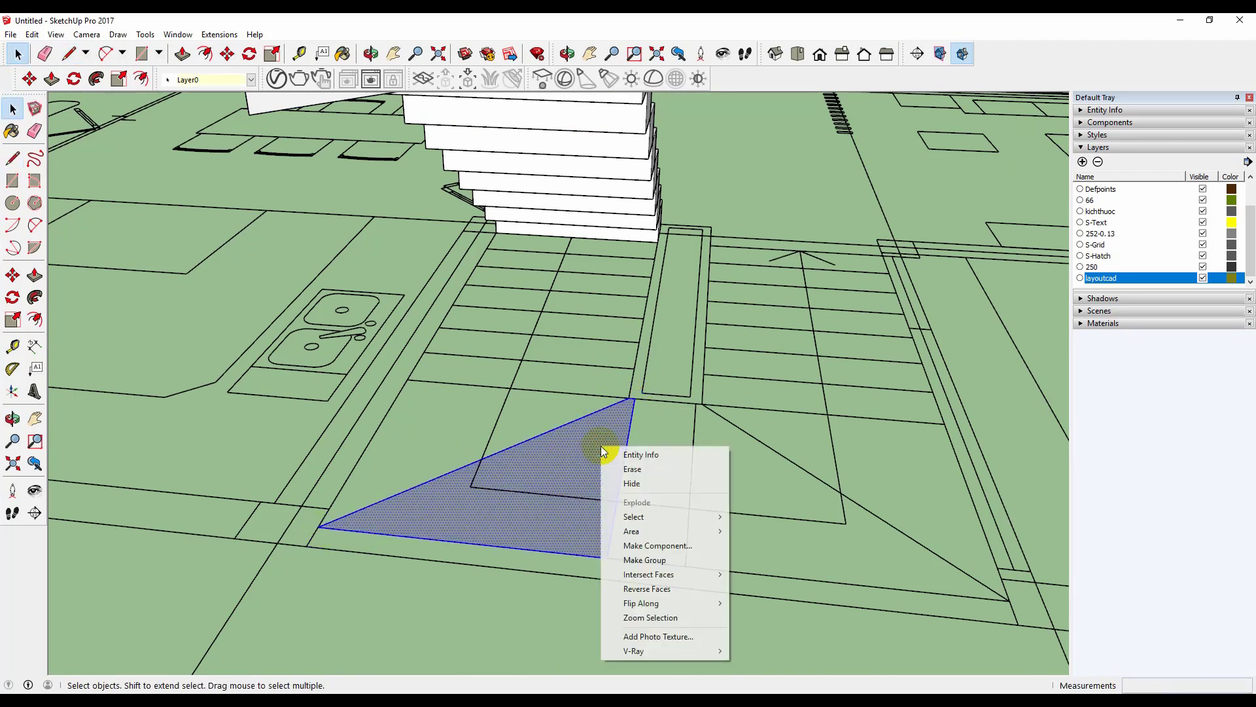
{"action": "left_click", "coordinate": [659, 559]}
{"action": "double_click", "coordinate": [586, 478]}
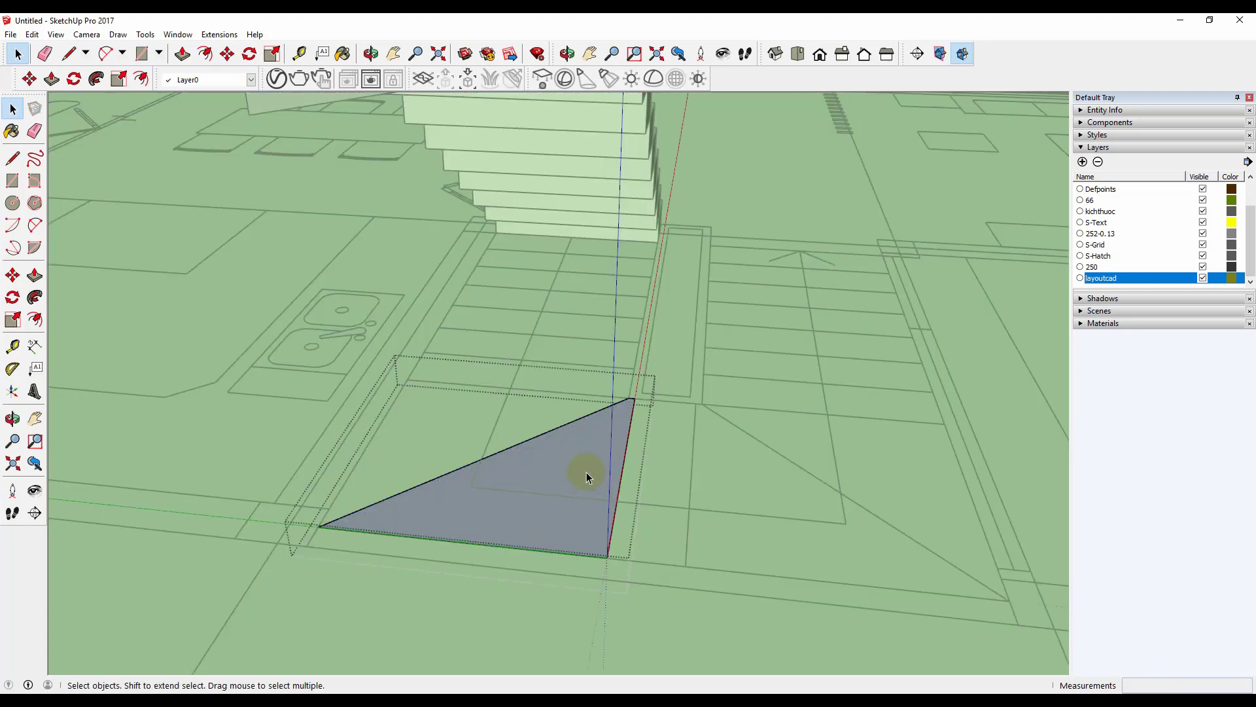
{"action": "right_click", "coordinate": [588, 466]}
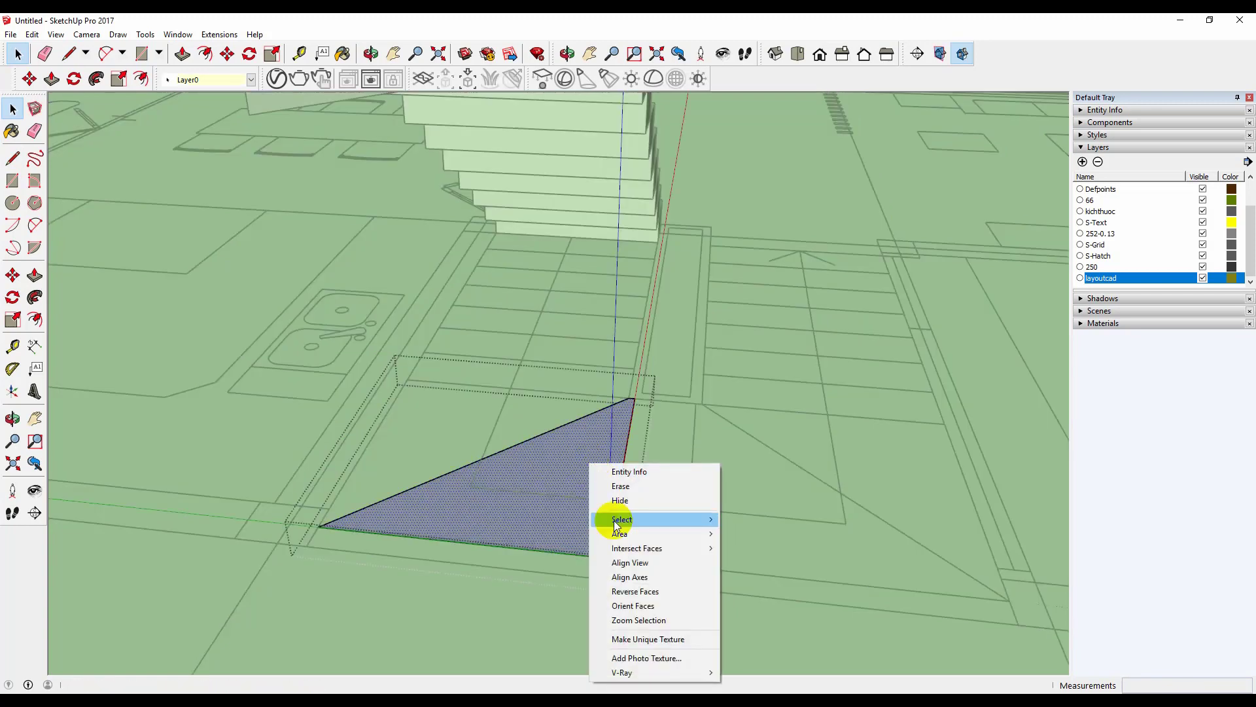
{"action": "left_click", "coordinate": [645, 592]}
Step: Push/Pull the second winder tread's face upward into a solid step block
{"action": "key", "text": "p"}
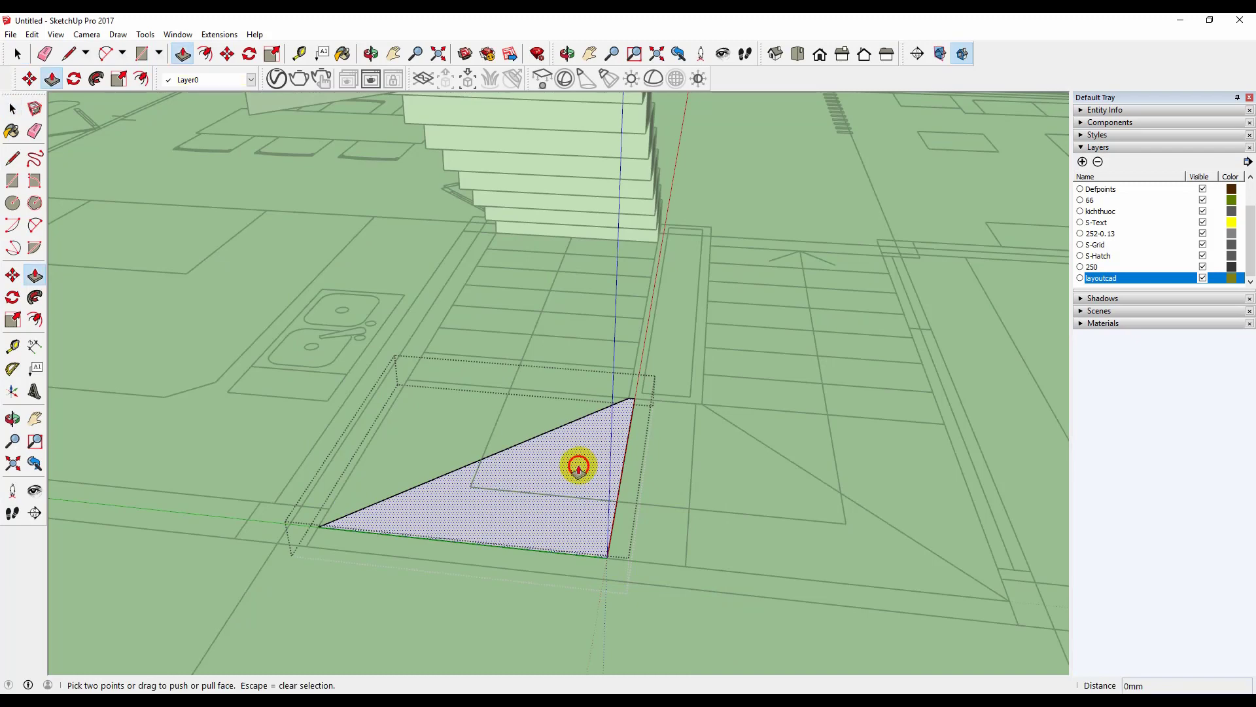
{"action": "left_click_drag", "start_coordinate": [579, 467], "coordinate": [576, 433]}
{"action": "key", "text": "space"}
Step: Move the second winder block by its outer bottom corner onto the matching top corner of the first winder block
{"action": "middle_click_drag", "start_coordinate": [575, 433], "coordinate": [650, 513]}
{"action": "left_click", "coordinate": [639, 500]}
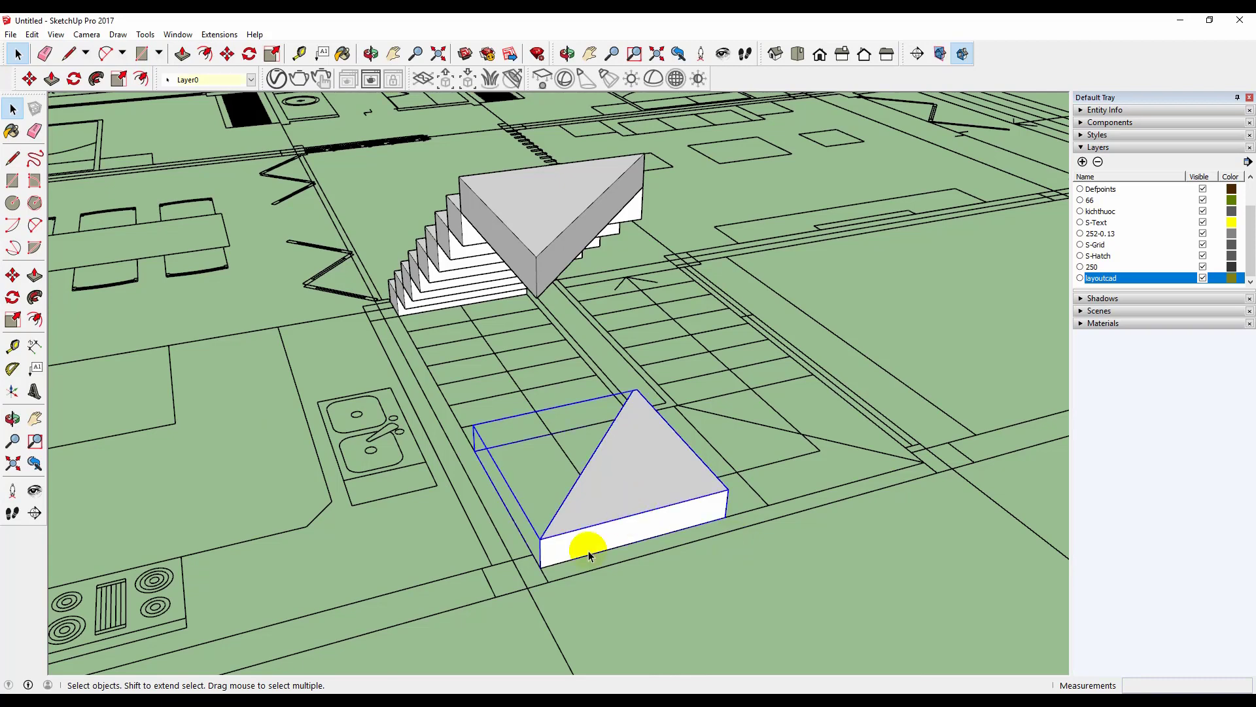
{"action": "key", "text": "m"}
{"action": "left_click", "coordinate": [541, 568]}
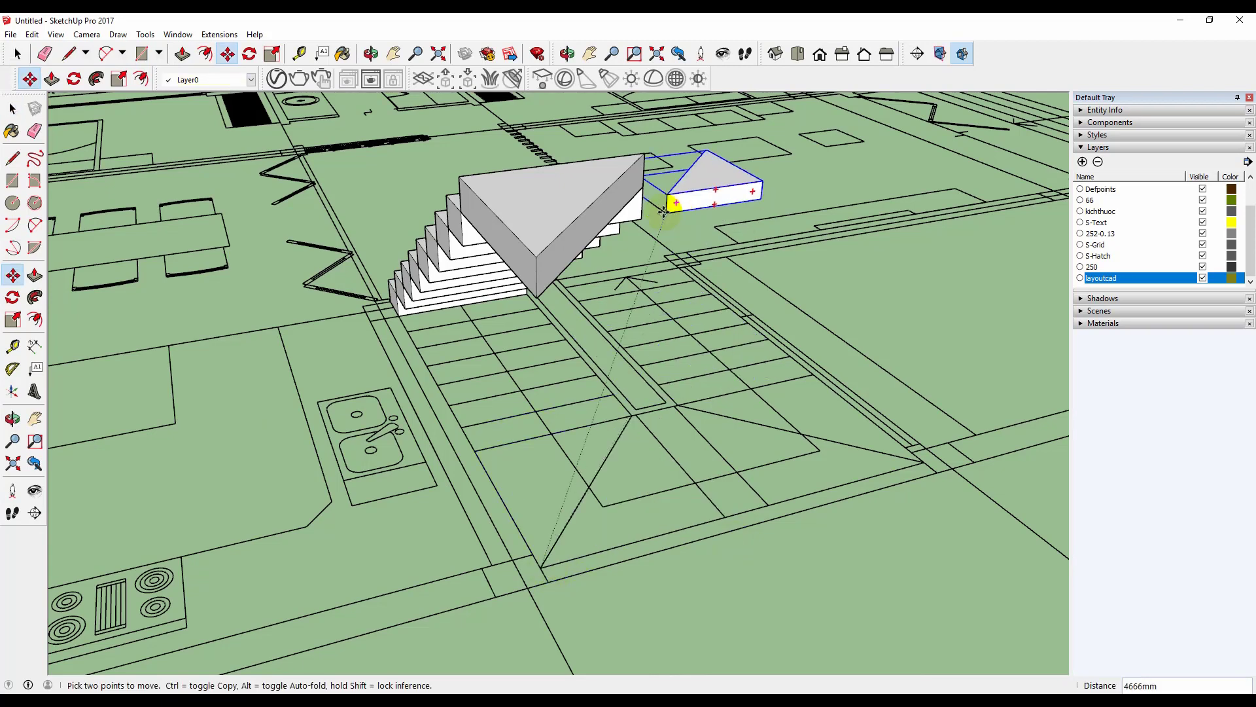
{"action": "left_click", "coordinate": [540, 255]}
Step: Draw a rectangle over the narrow middle tread on the plan, from the stairwell's inner corner to the outer wall line
{"action": "middle_click_drag", "start_coordinate": [540, 255], "coordinate": [630, 434]}
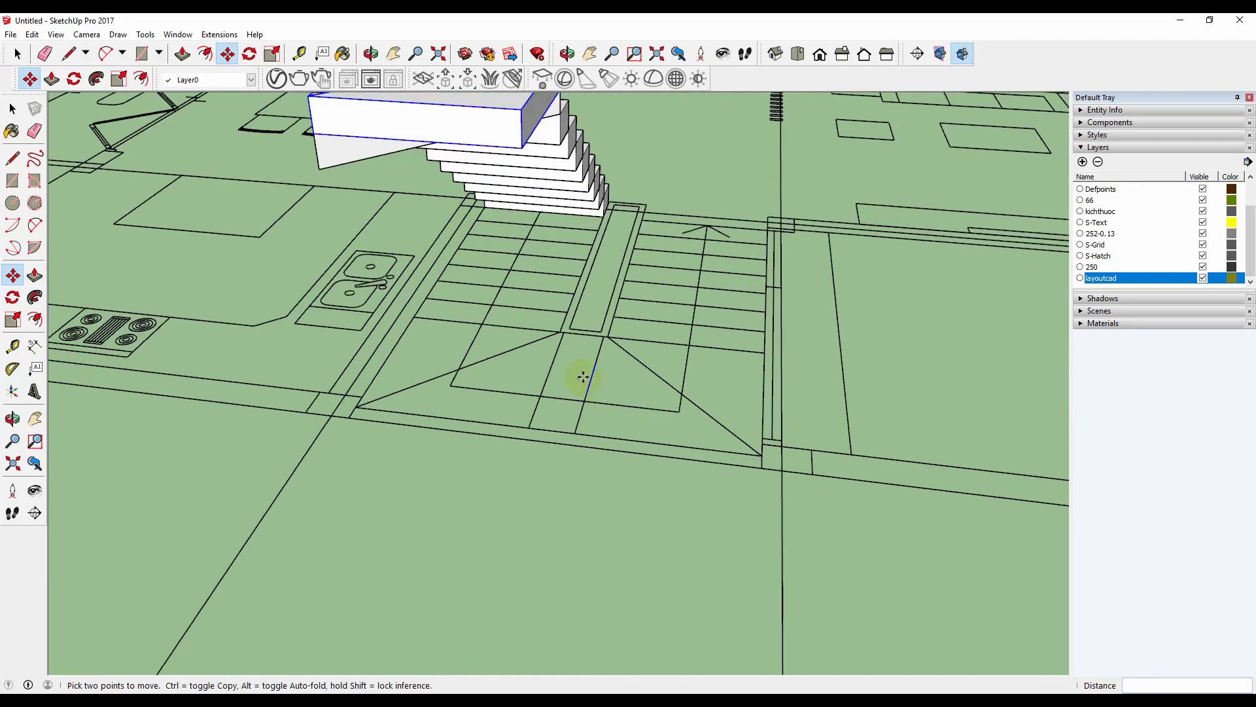
{"action": "key", "text": "r"}
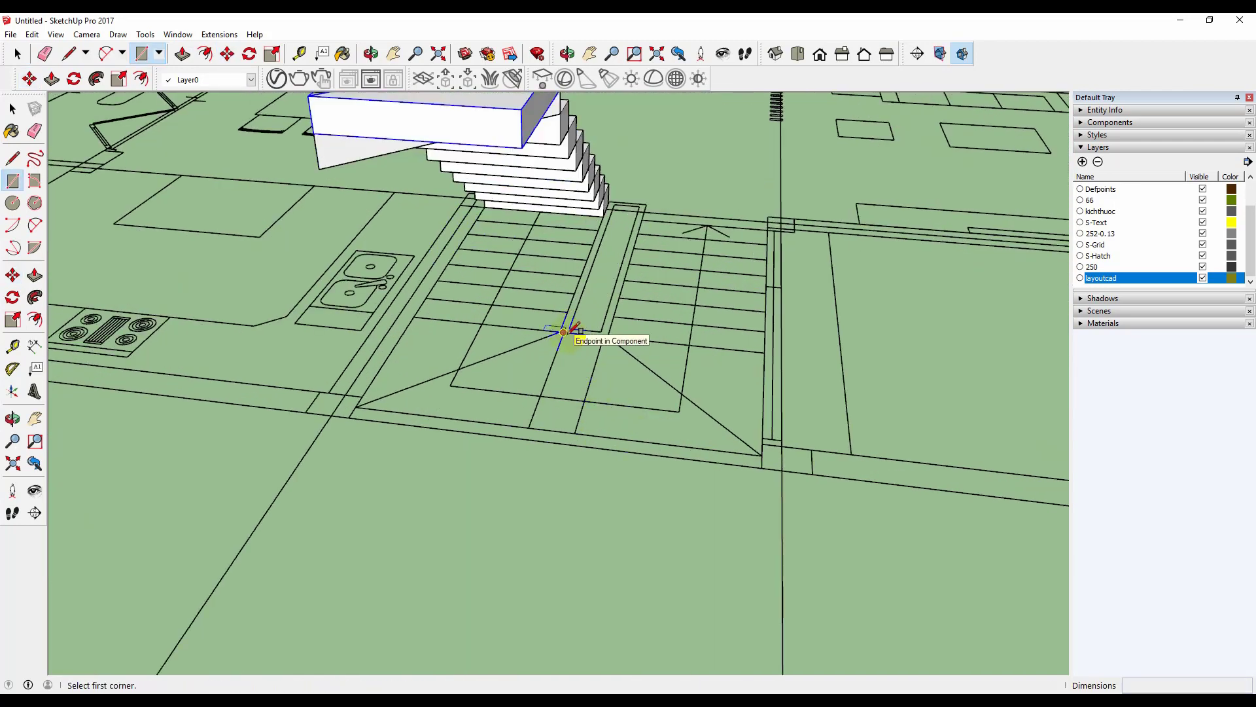
{"action": "scroll", "coordinate": [563, 332], "scroll_direction": "up", "scroll_amount": 3}
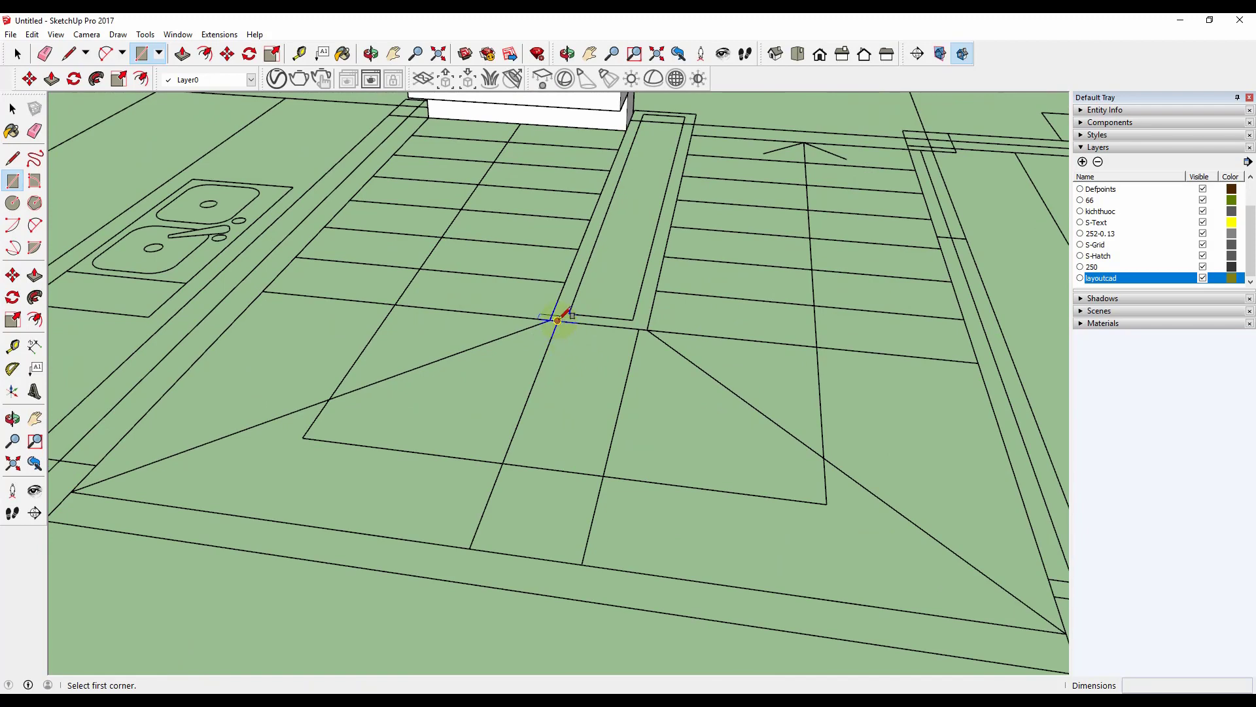
{"action": "scroll", "coordinate": [566, 327], "scroll_direction": "down", "scroll_amount": 4}
{"action": "scroll", "coordinate": [563, 327], "scroll_direction": "up", "scroll_amount": 3}
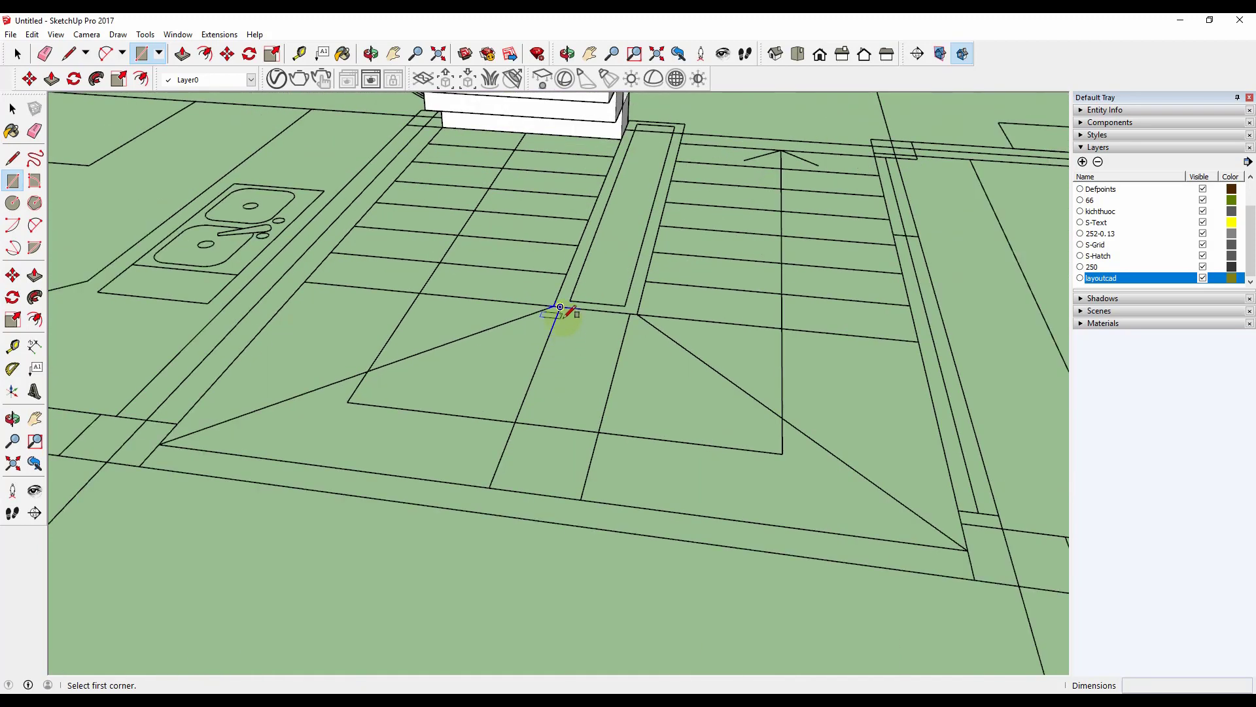
{"action": "left_click", "coordinate": [560, 306]}
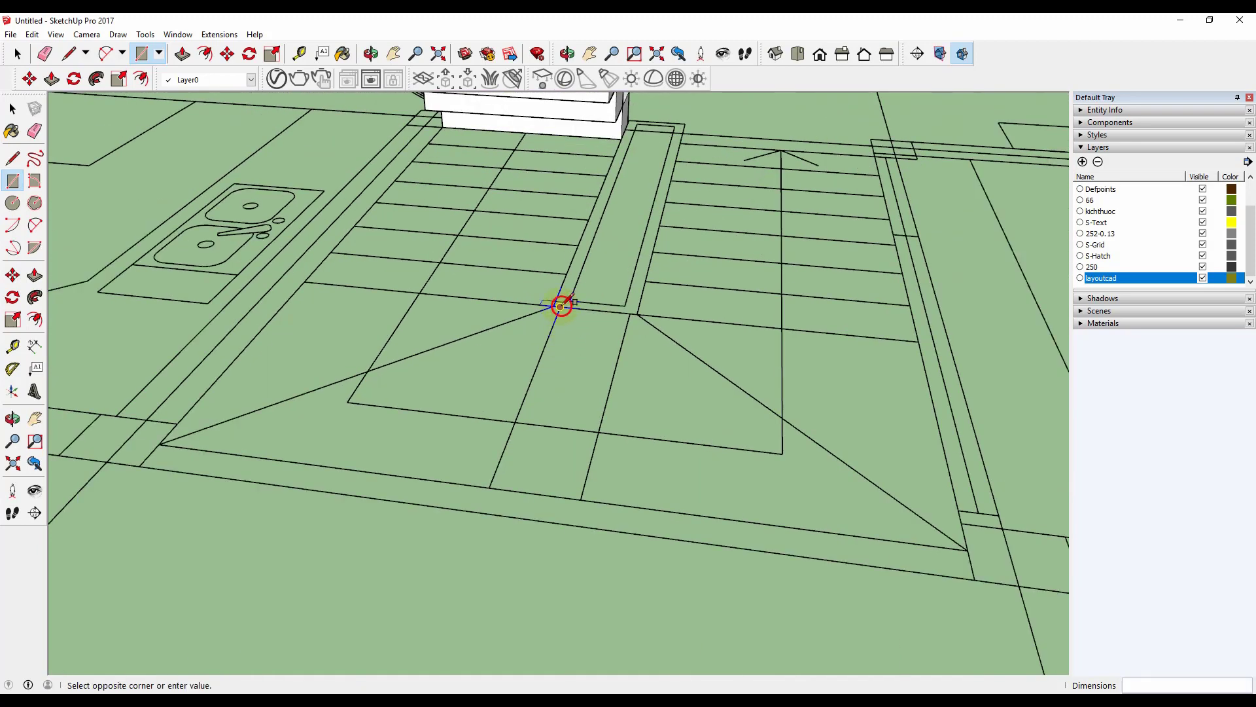
{"action": "left_click", "coordinate": [580, 499]}
Step: Reverse the rectangular middle tread's face and make it a group
{"action": "key", "text": "space"}
{"action": "left_click", "coordinate": [571, 454]}
{"action": "right_click", "coordinate": [571, 455]}
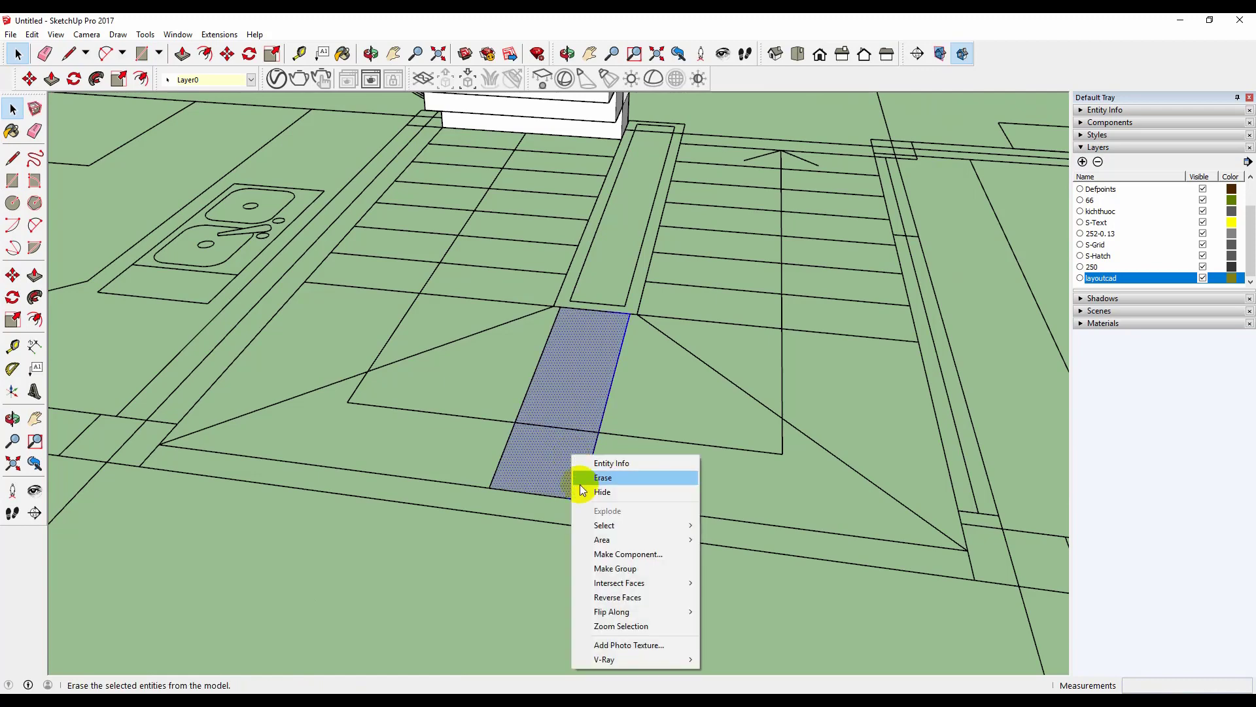
{"action": "left_click", "coordinate": [628, 595]}
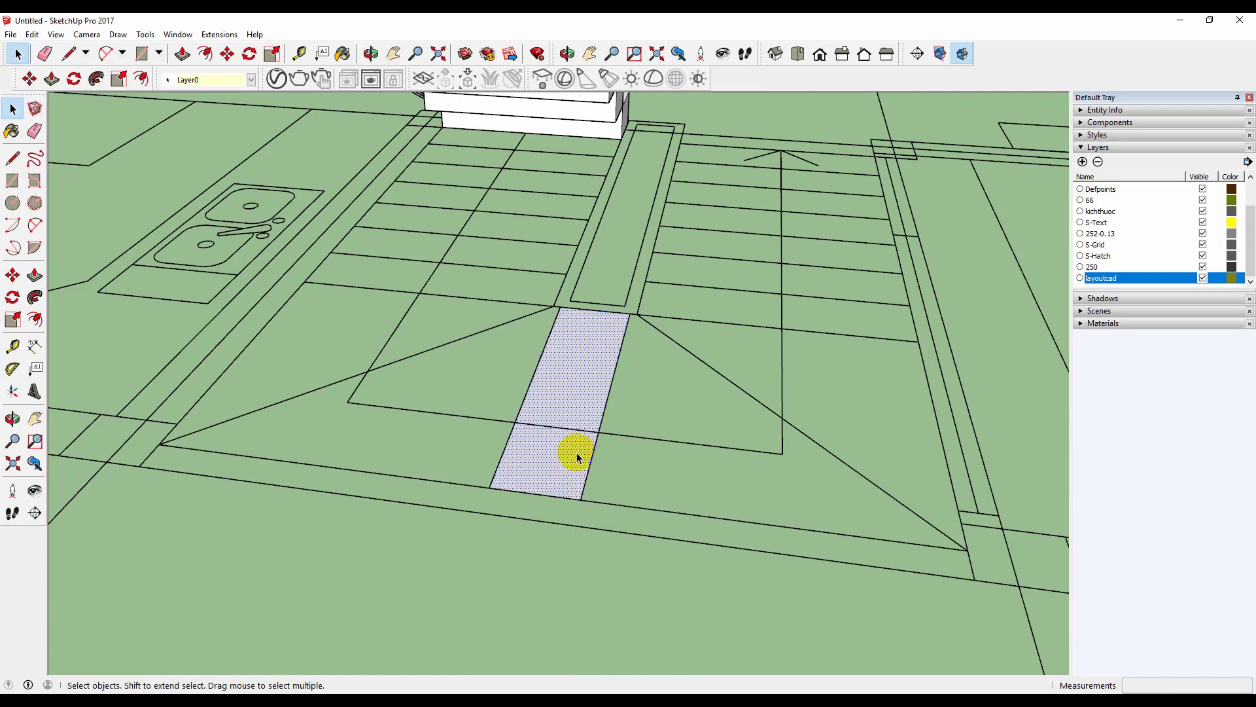
{"action": "right_click", "coordinate": [576, 453]}
{"action": "left_click", "coordinate": [611, 567]}
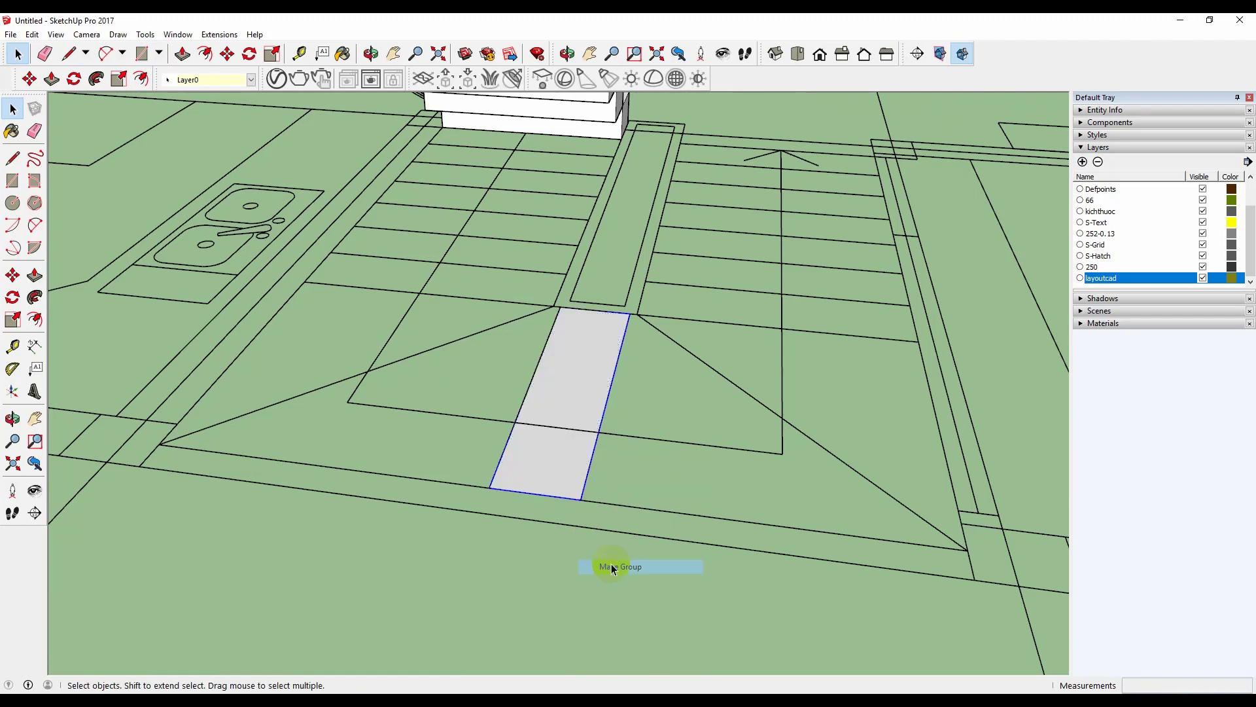
Step: Open the middle tread group, Push/Pull its face up 171 mm and close the group
{"action": "double_click", "coordinate": [558, 442]}
{"action": "left_click", "coordinate": [556, 449]}
{"action": "key", "text": "p"}
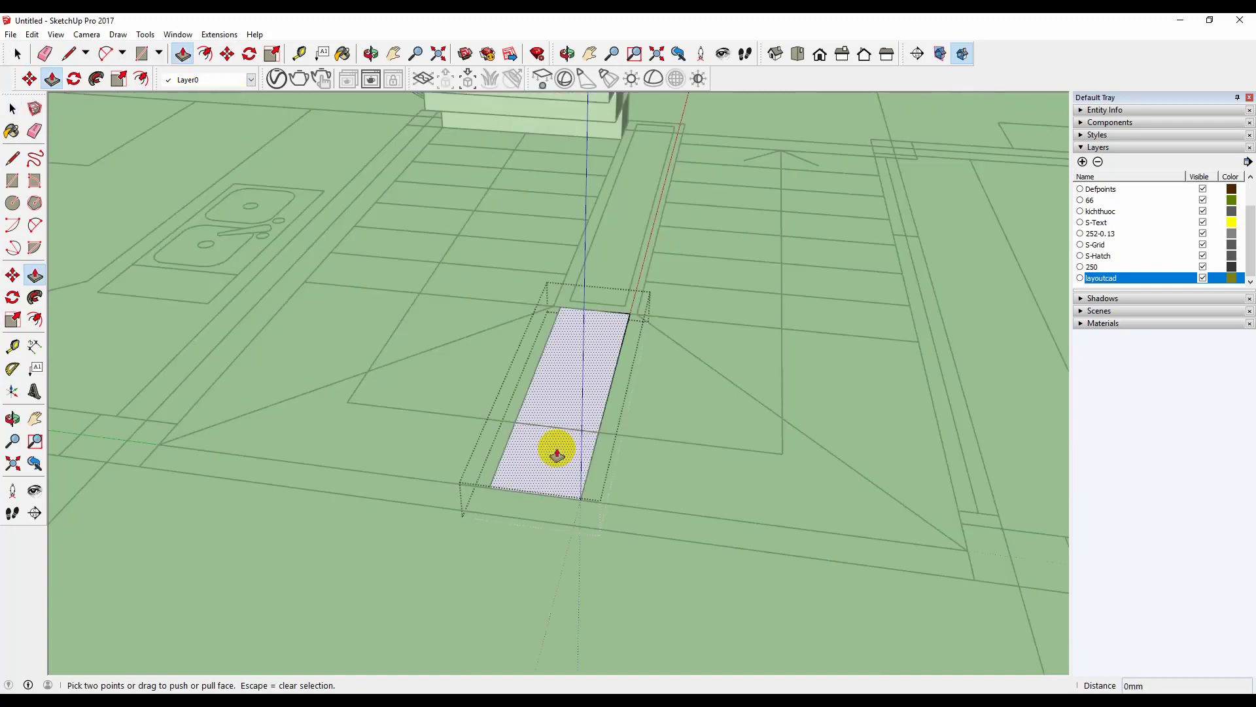
{"action": "left_click_drag", "start_coordinate": [556, 449], "coordinate": [555, 437]}
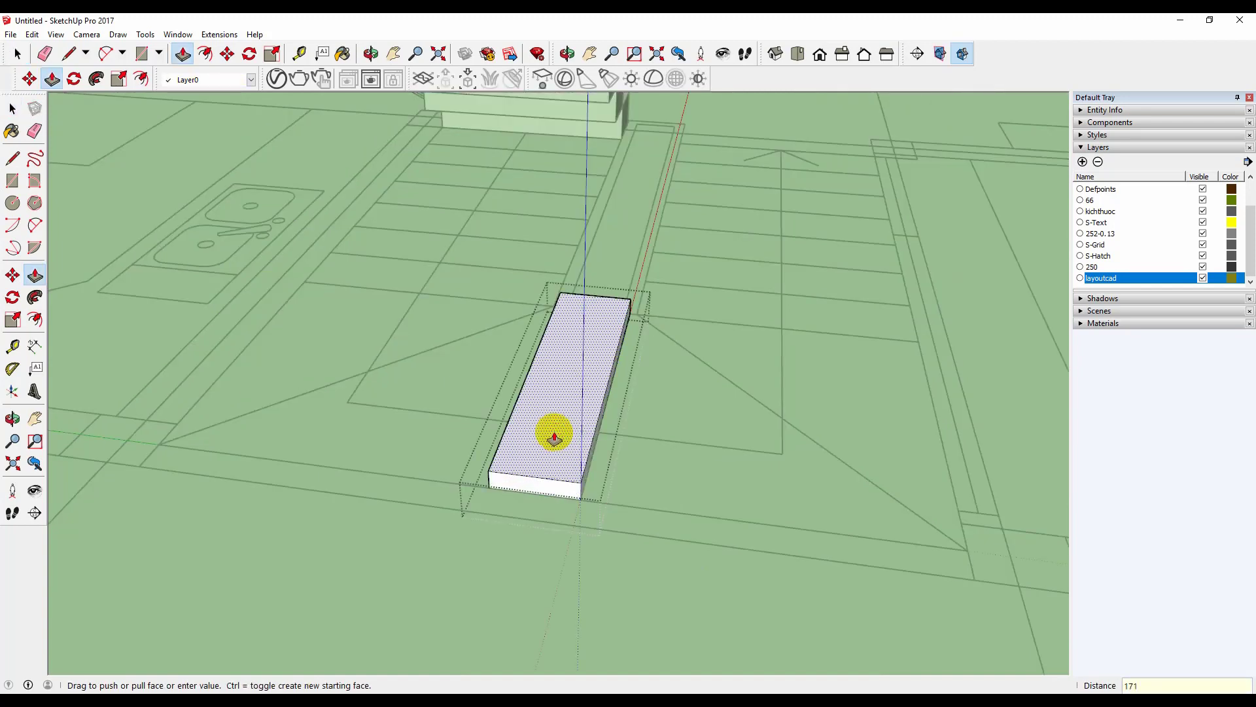
{"action": "key", "text": "Return"}
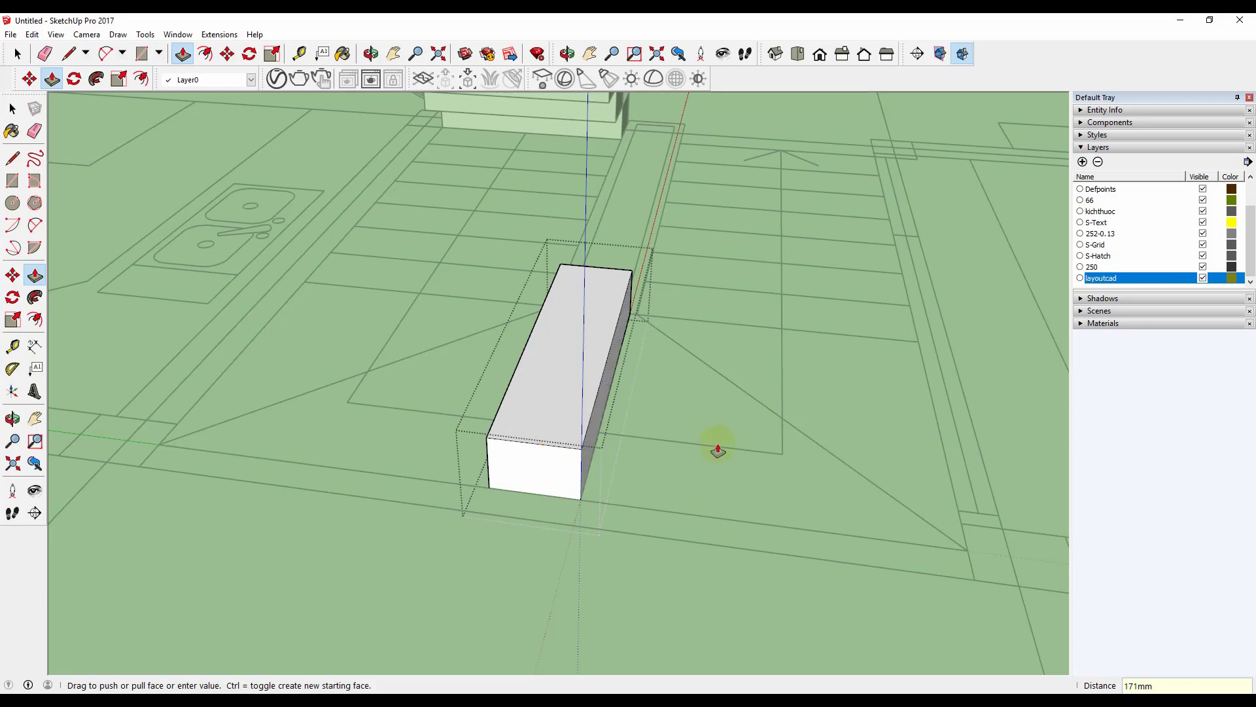
{"action": "key", "text": "space"}
{"action": "left_click", "coordinate": [734, 465]}
Step: Move the middle tread block by its inner bottom corner onto the inner top corner of the second winder block
{"action": "scroll", "coordinate": [700, 468], "scroll_direction": "down", "scroll_amount": 3}
{"action": "middle_click_drag", "start_coordinate": [700, 469], "coordinate": [412, 423]}
{"action": "middle_click_drag", "start_coordinate": [508, 447], "coordinate": [540, 468]}
{"action": "left_click", "coordinate": [553, 424]}
{"action": "scroll", "coordinate": [553, 424], "scroll_direction": "up", "scroll_amount": 2}
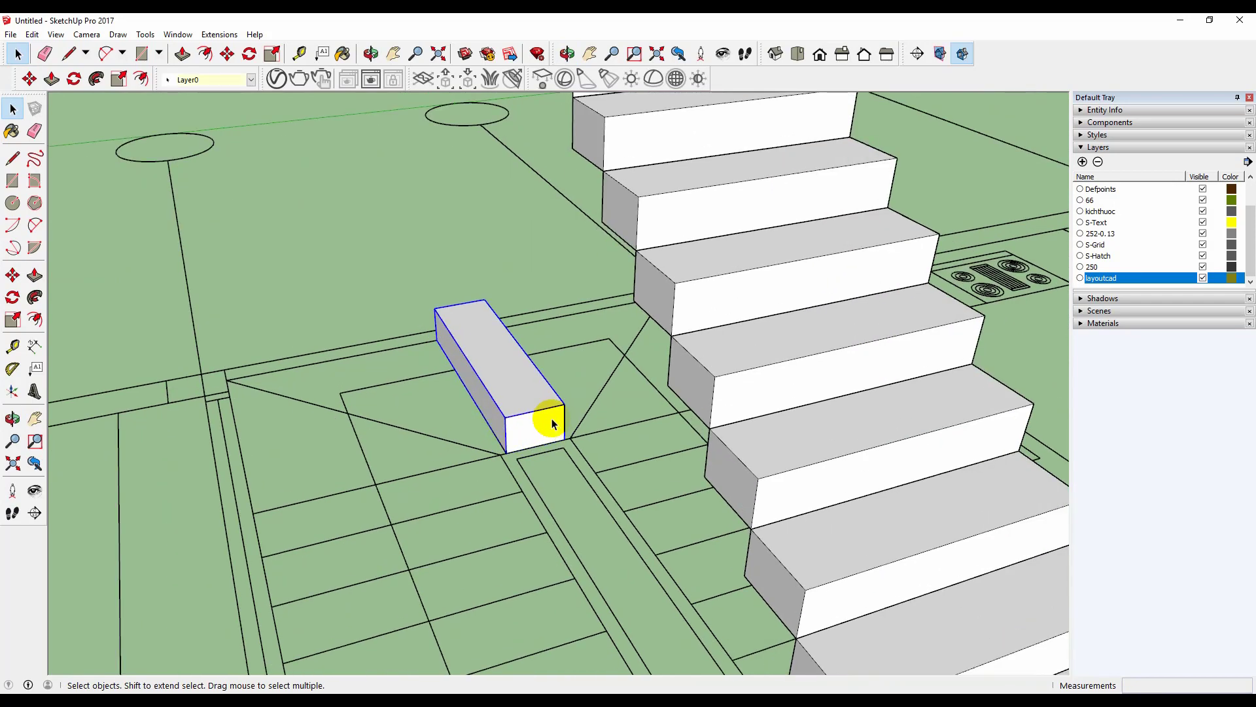
{"action": "key", "text": "m"}
{"action": "left_click", "coordinate": [567, 435]}
{"action": "scroll", "coordinate": [562, 128], "scroll_direction": "down", "scroll_amount": 3}
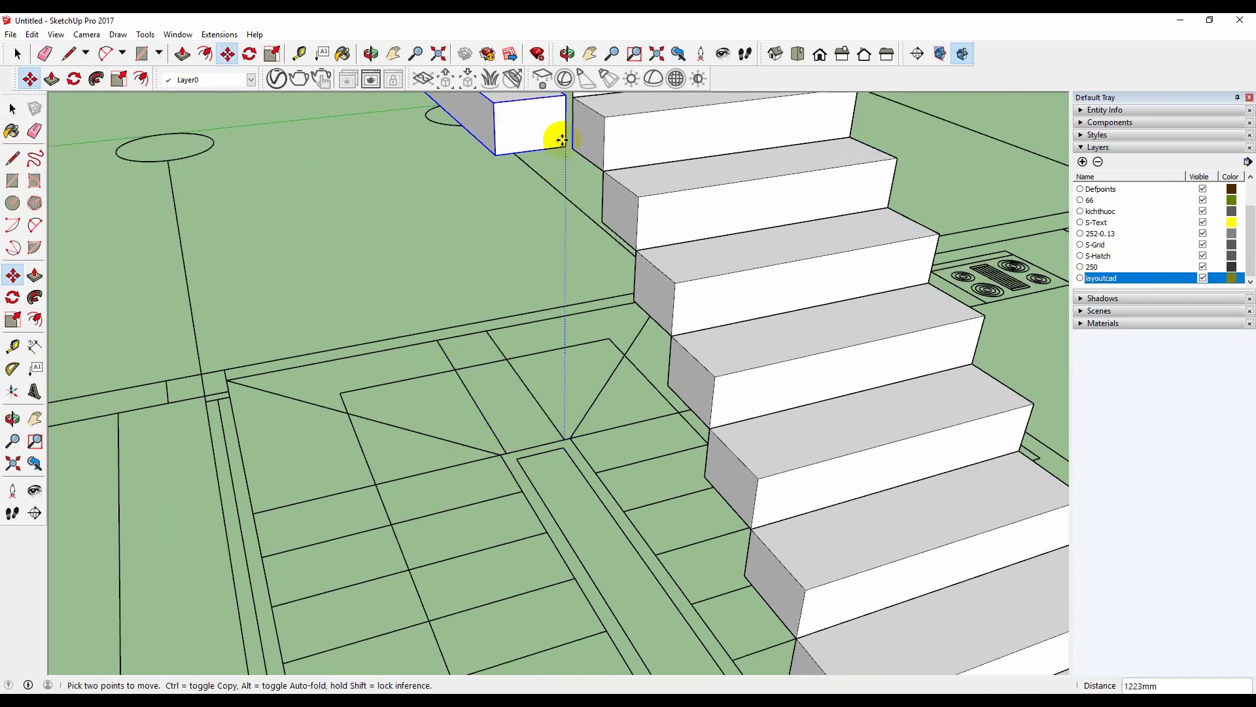
{"action": "scroll", "coordinate": [556, 163], "scroll_direction": "up", "scroll_amount": 2}
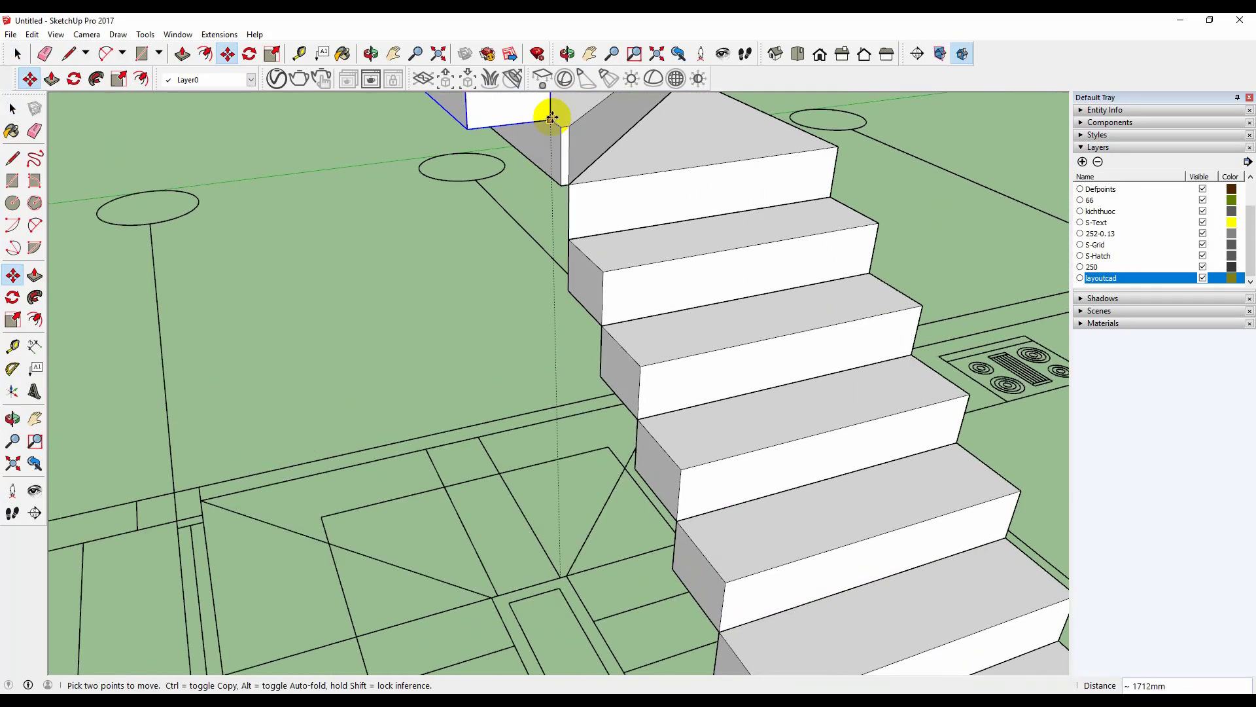
{"action": "left_click", "coordinate": [560, 126]}
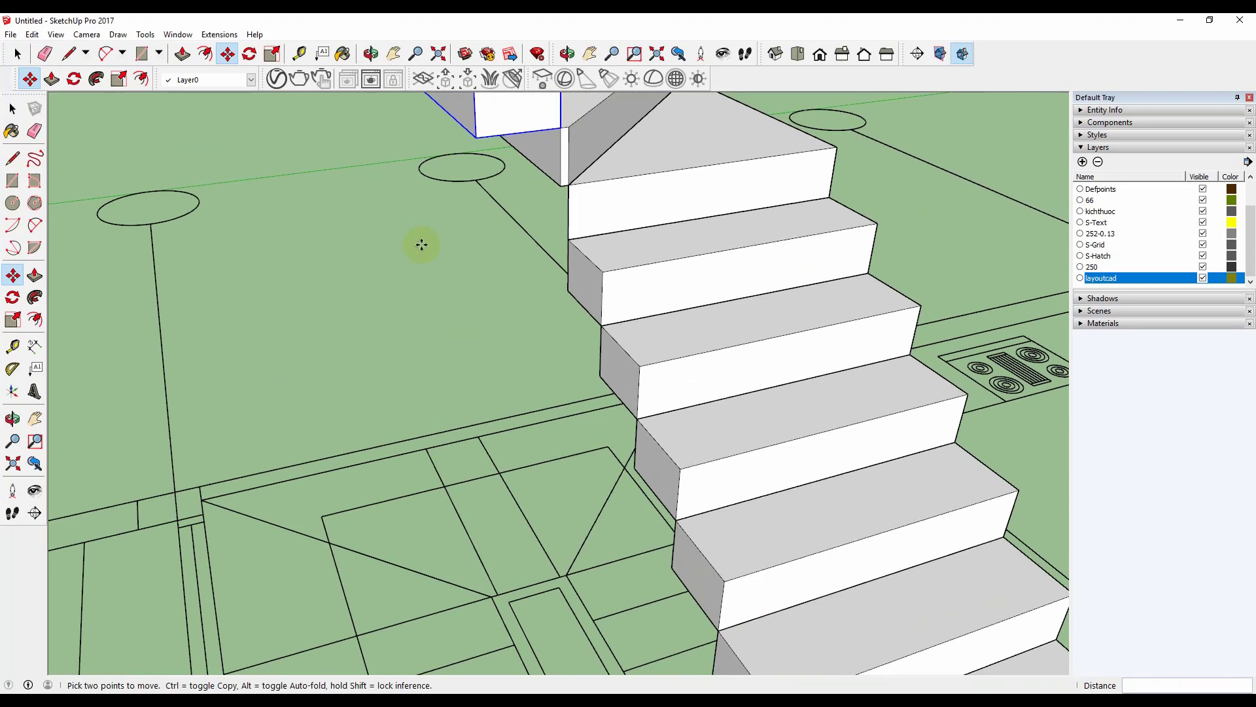
Step: Trace the diagonal from the stairwell's inner corner to the outer wall corner and close the third triangular winder's face beside the middle tread
{"action": "middle_click_drag", "start_coordinate": [421, 245], "coordinate": [799, 336]}
{"action": "scroll", "coordinate": [461, 337], "scroll_direction": "down", "scroll_amount": 3}
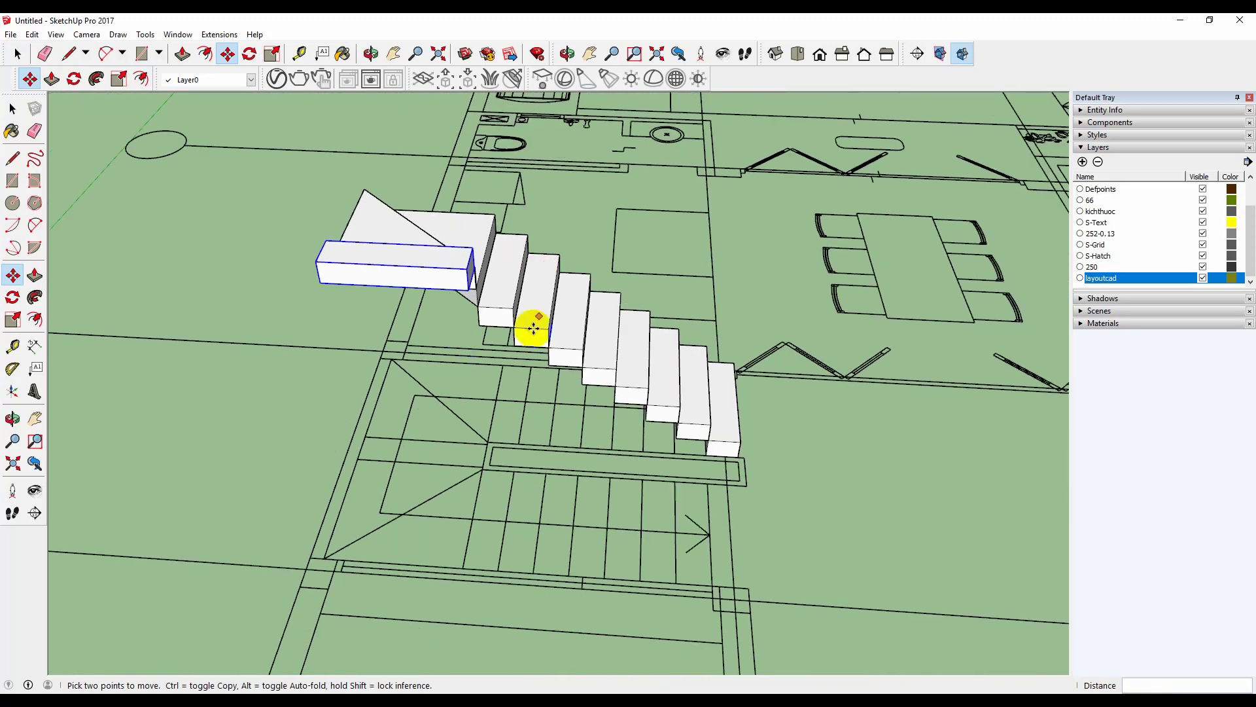
{"action": "middle_click_drag", "start_coordinate": [528, 323], "coordinate": [565, 536]}
{"action": "scroll", "coordinate": [565, 536], "scroll_direction": "up", "scroll_amount": 3}
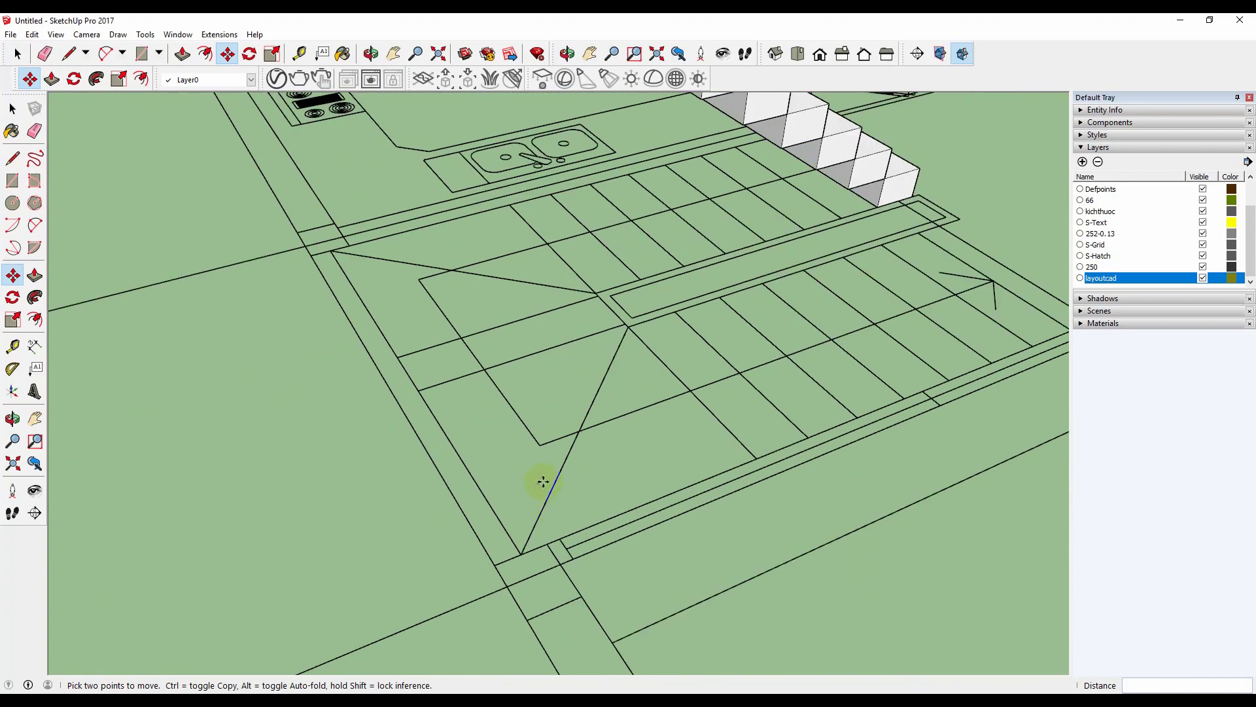
{"action": "middle_click_drag", "start_coordinate": [541, 482], "coordinate": [606, 510]}
{"action": "key", "text": "l"}
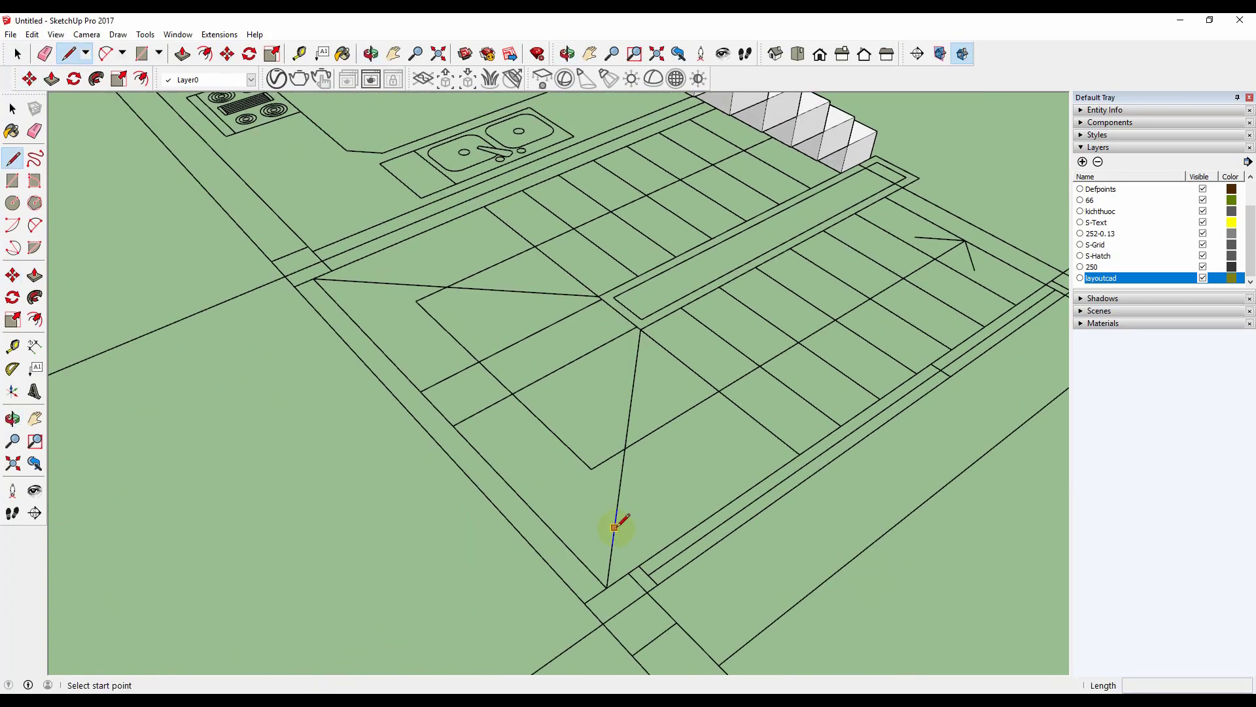
{"action": "key", "text": "space"}
{"action": "key", "text": "l"}
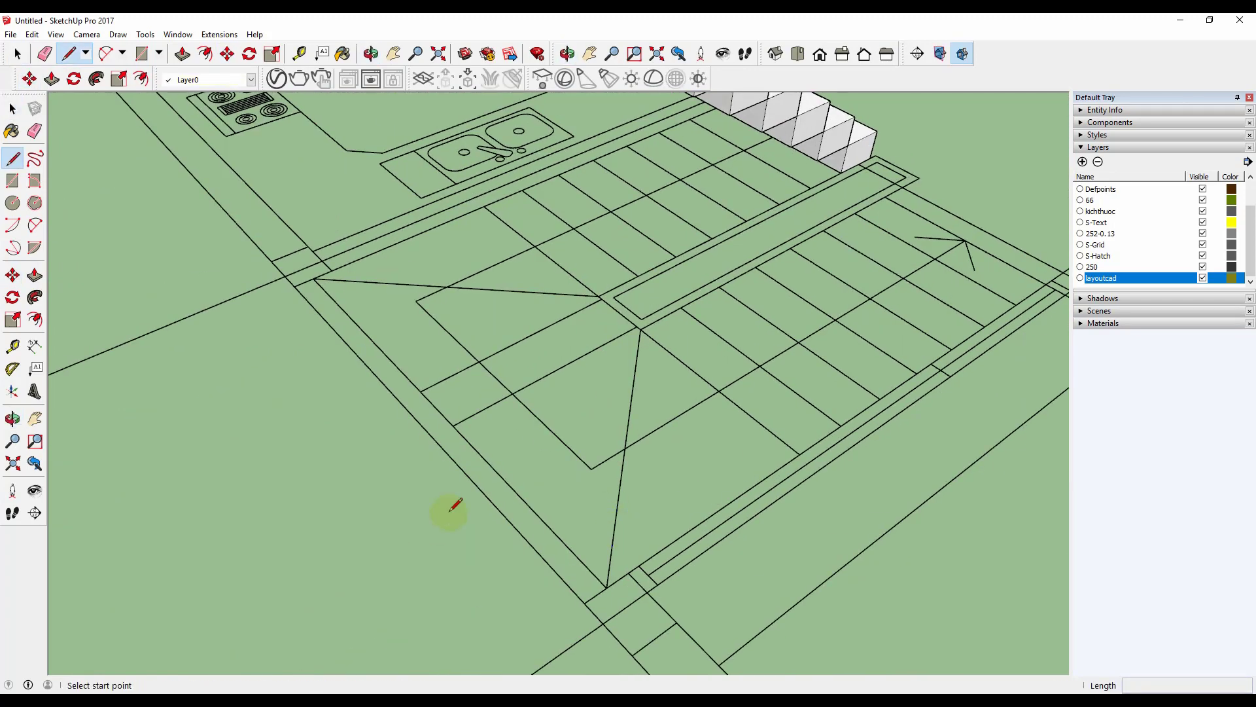
{"action": "left_click", "coordinate": [637, 326]}
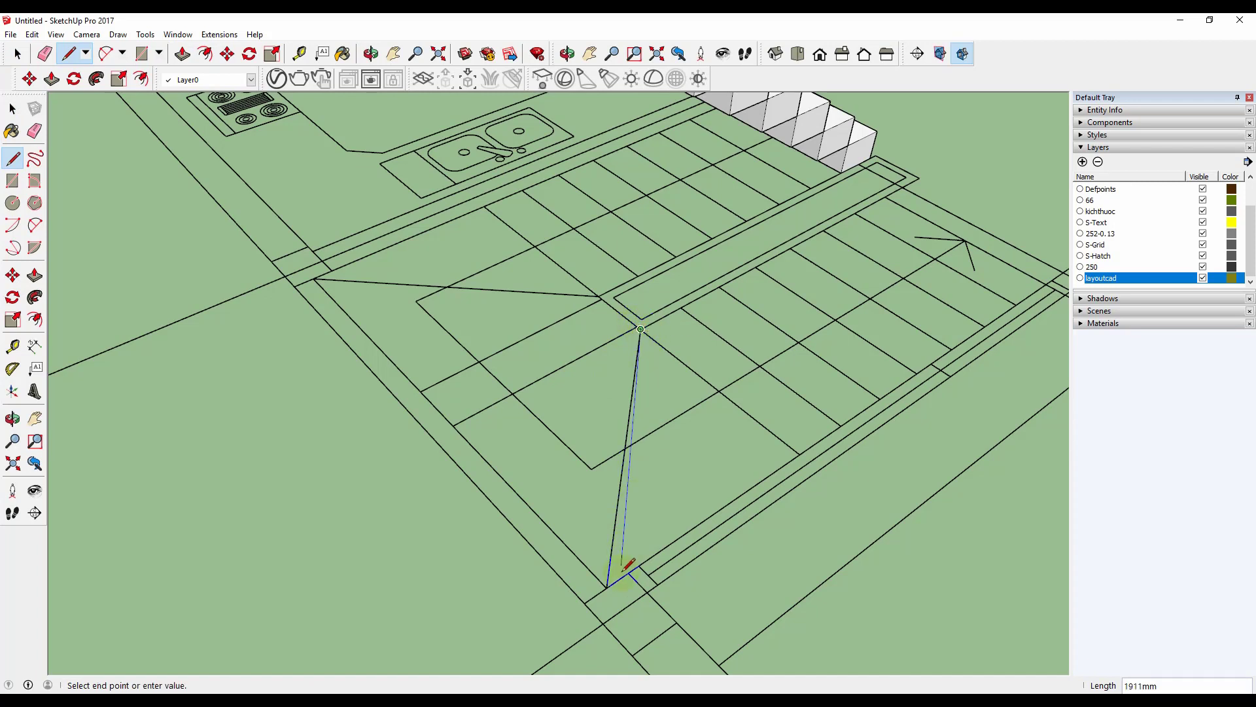
{"action": "left_click", "coordinate": [606, 587]}
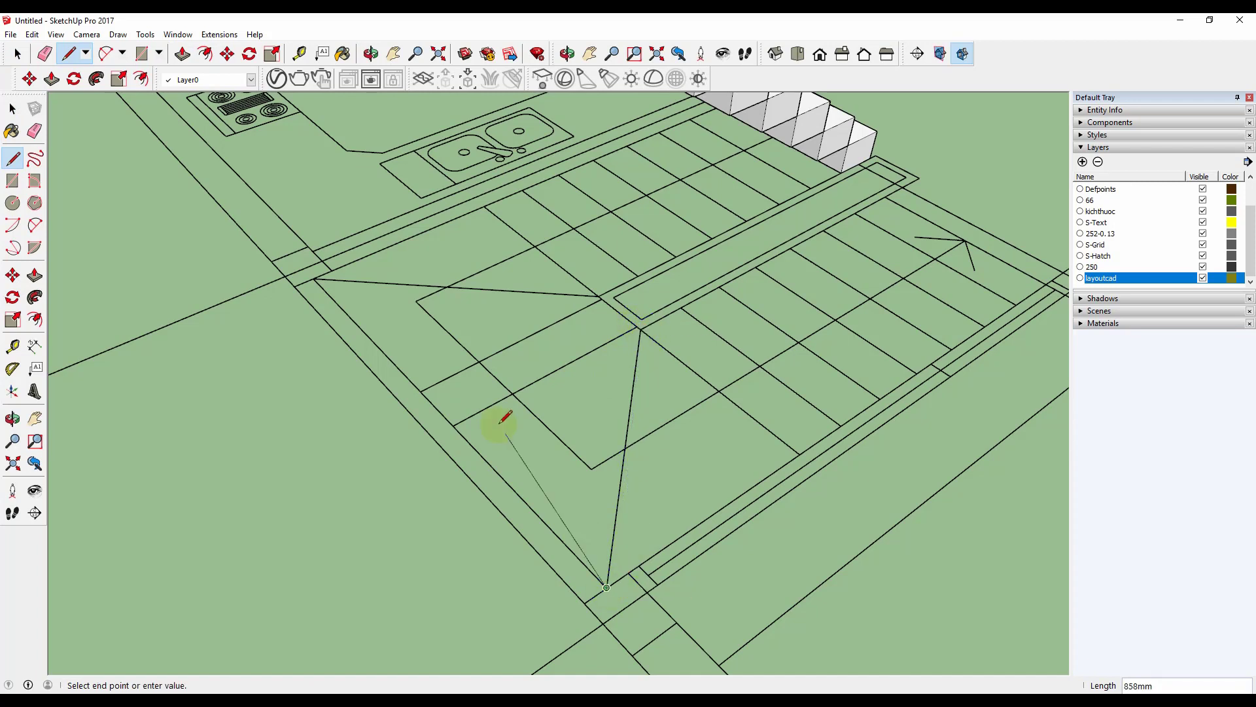
{"action": "left_click", "coordinate": [637, 326]}
Step: Make the third winder's triangular face a group, open the group and reverse the face
{"action": "key", "text": "space"}
{"action": "left_click", "coordinate": [606, 371]}
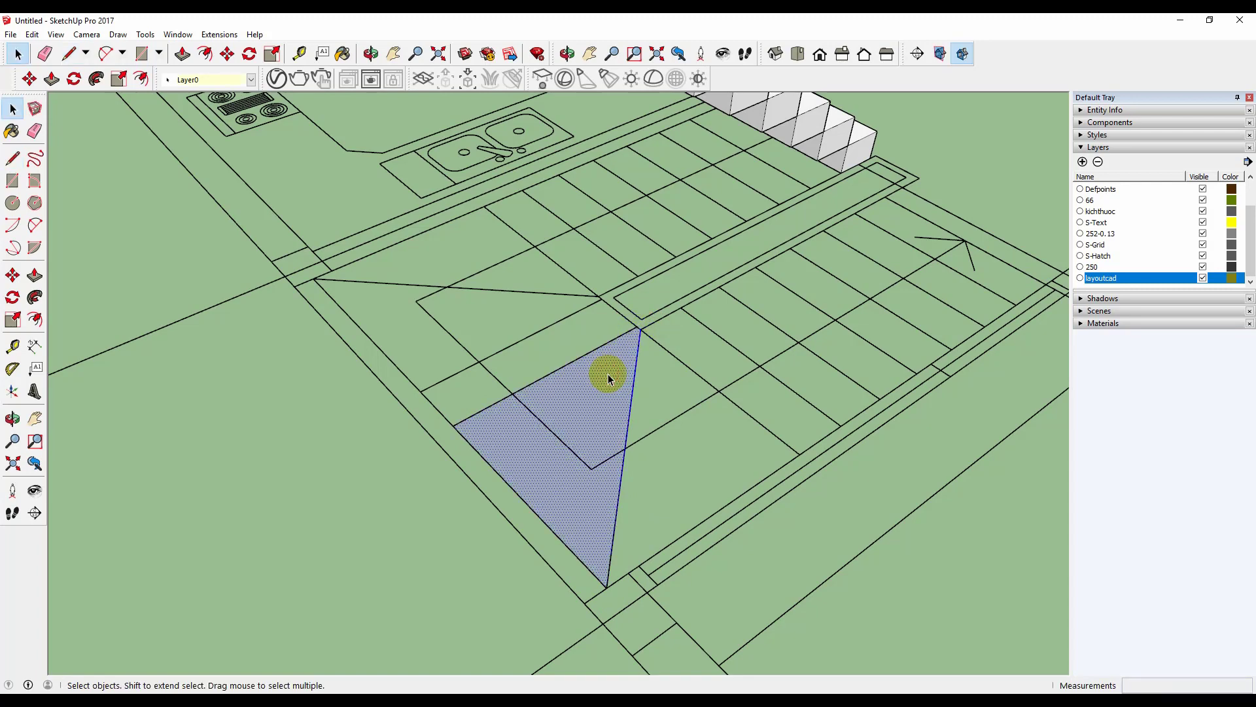
{"action": "right_click", "coordinate": [607, 373]}
{"action": "left_click", "coordinate": [651, 488]}
{"action": "double_click", "coordinate": [605, 395]}
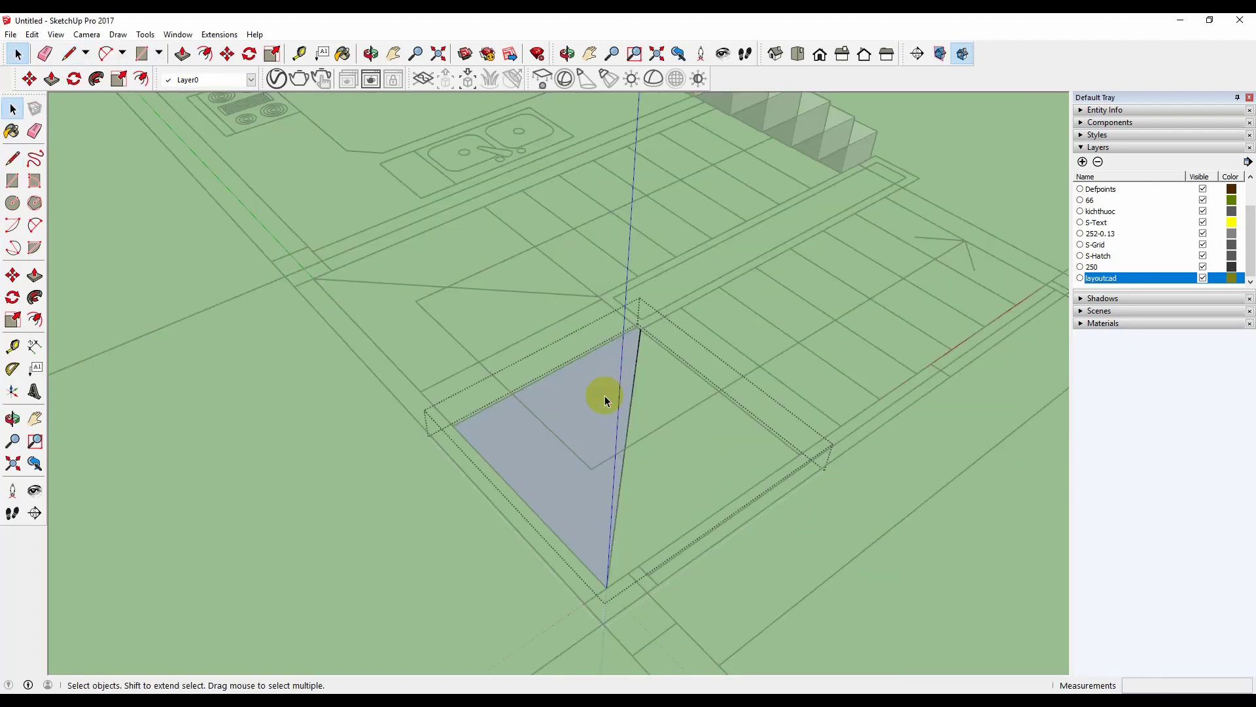
{"action": "right_click", "coordinate": [605, 395]}
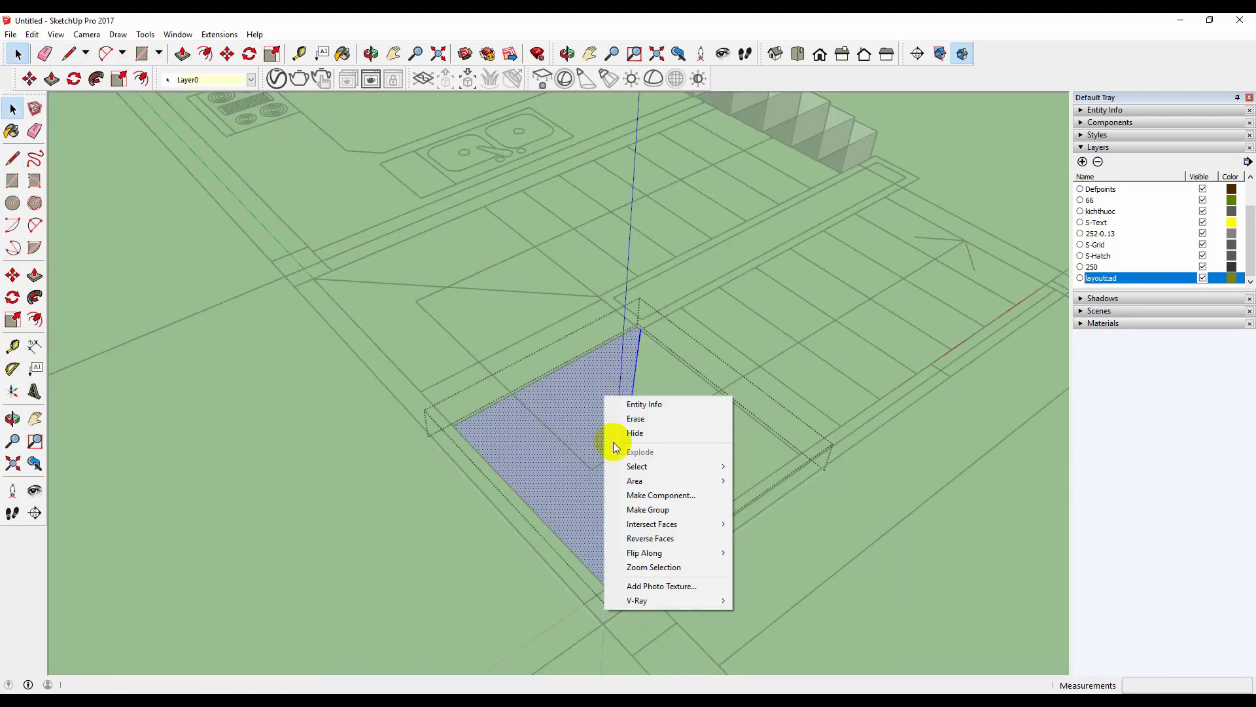
{"action": "left_click", "coordinate": [665, 537]}
Step: Push/Pull the third winder's face up 171 mm and close the group
{"action": "key", "text": "p"}
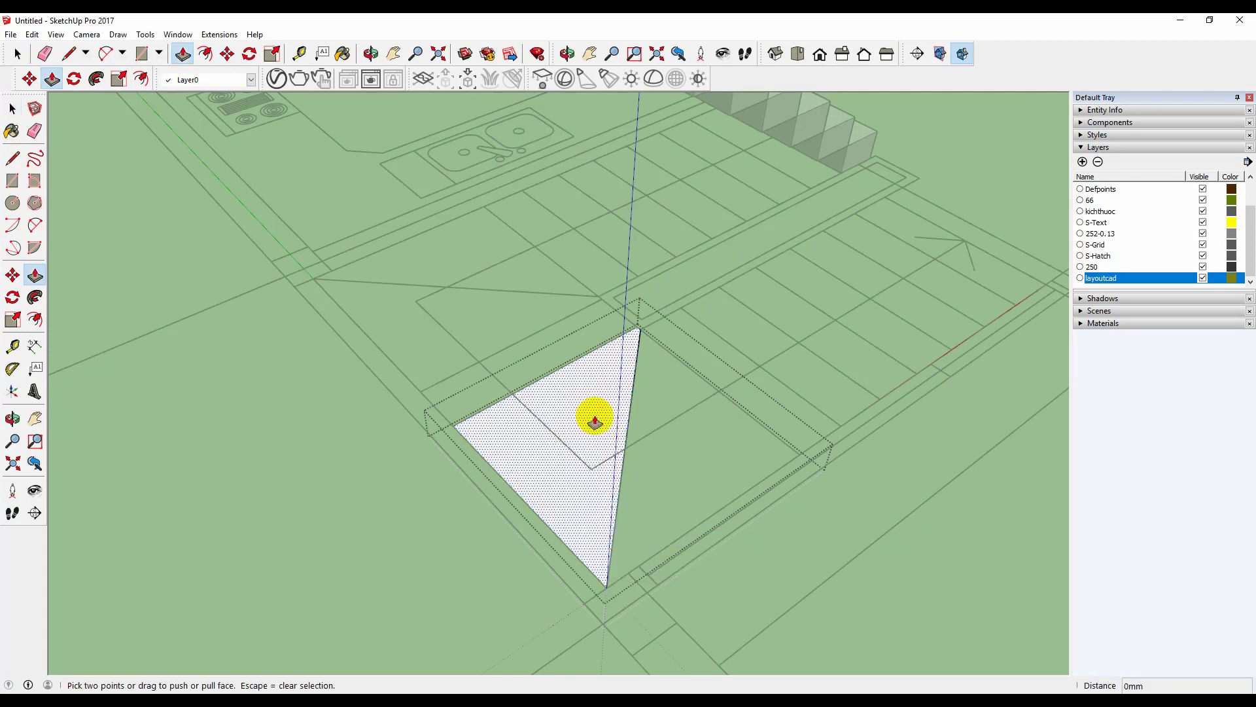
{"action": "left_click", "coordinate": [595, 417]}
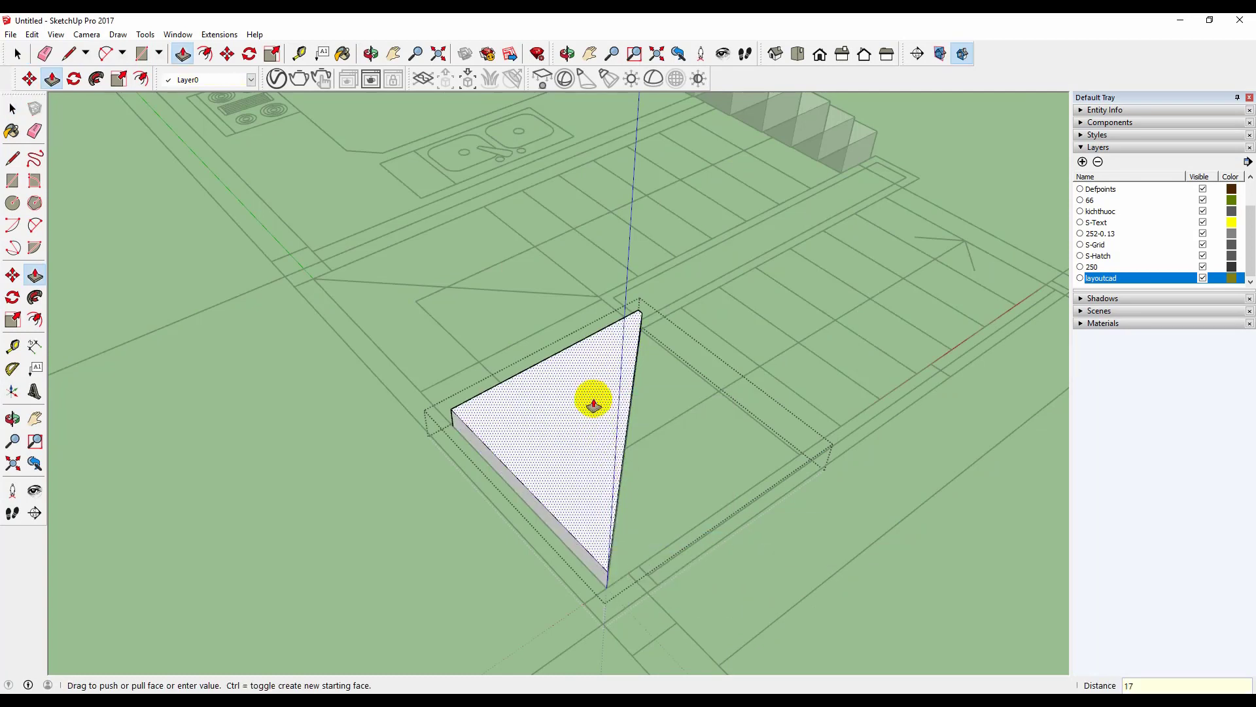
{"action": "left_click", "coordinate": [595, 403]}
{"action": "key", "text": "space"}
{"action": "middle_click_drag", "start_coordinate": [351, 544], "coordinate": [812, 531]}
{"action": "left_click", "coordinate": [681, 574]}
Step: Move the third winder block by its bottom corner at the outer wall onto the middle tread's outer top corner
{"action": "left_click", "coordinate": [594, 517]}
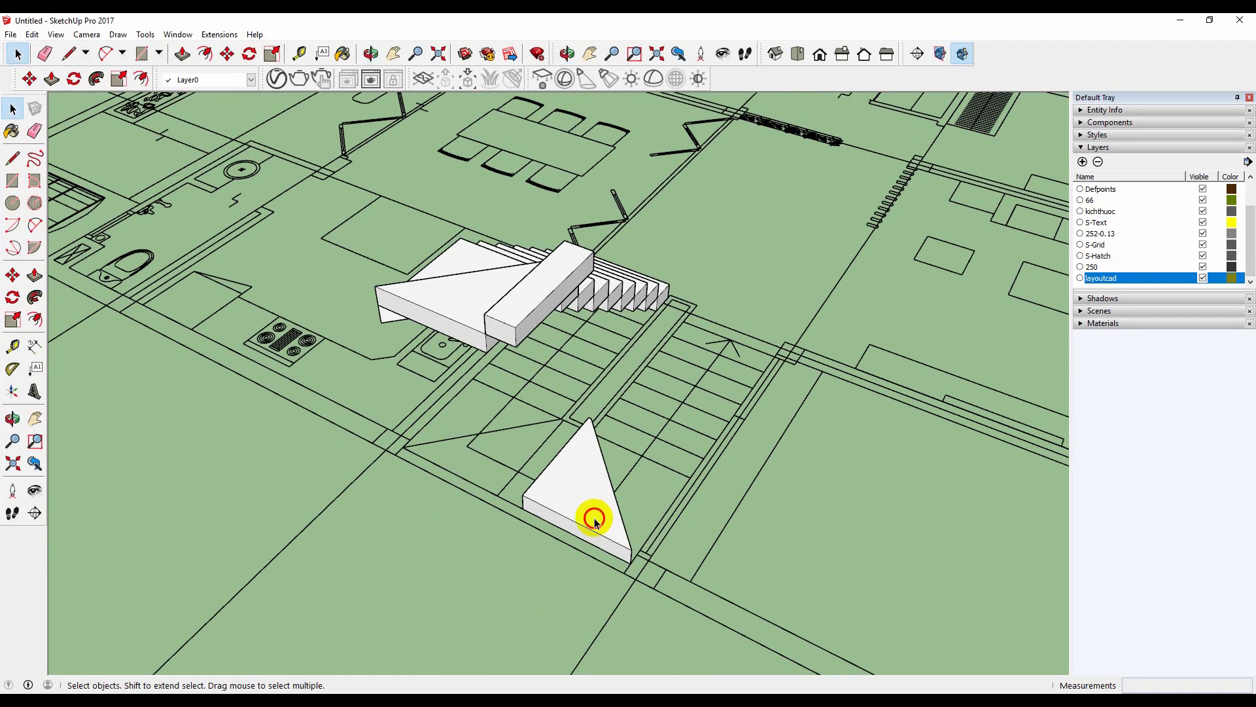
{"action": "key", "text": "m"}
{"action": "left_click", "coordinate": [523, 507]}
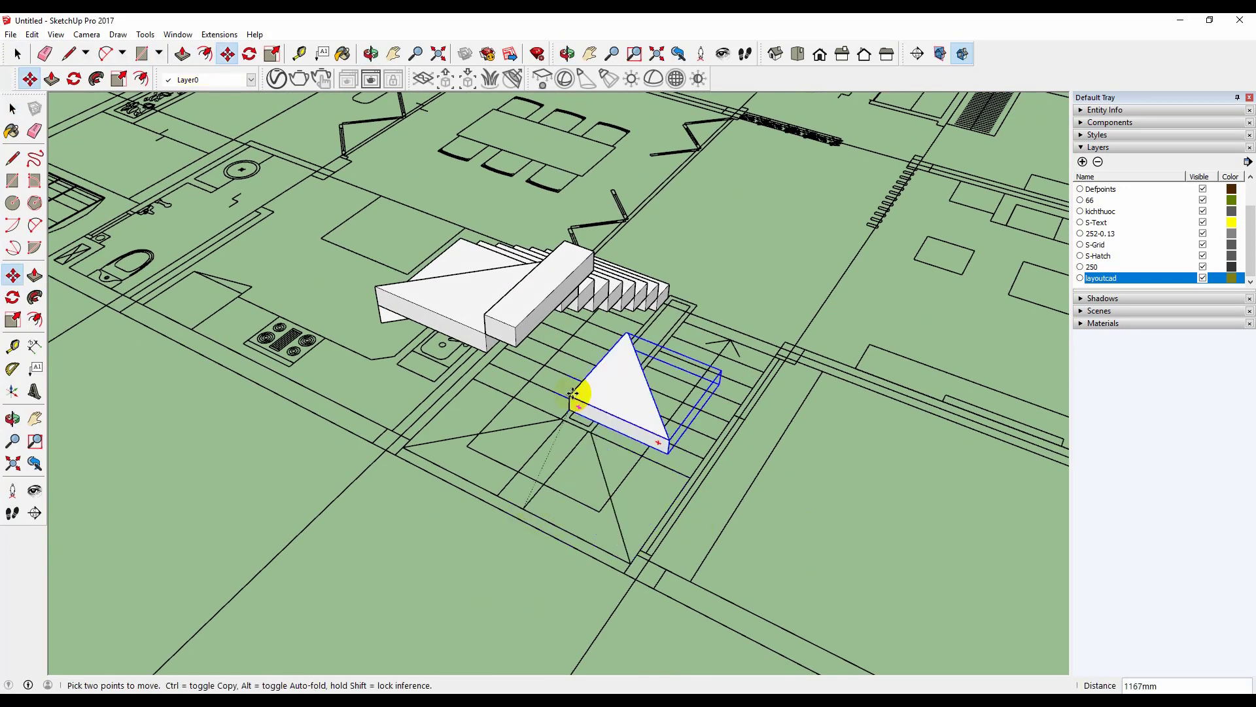
{"action": "left_click", "coordinate": [505, 323]}
Step: Trace the plan lines from the stairwell's inner corner to the outer wall corner to form the fourth winder's triangular face
{"action": "middle_click_drag", "start_coordinate": [508, 314], "coordinate": [600, 501]}
{"action": "scroll", "coordinate": [519, 477], "scroll_direction": "up", "scroll_amount": 3}
{"action": "scroll", "coordinate": [529, 478], "scroll_direction": "down", "scroll_amount": 3}
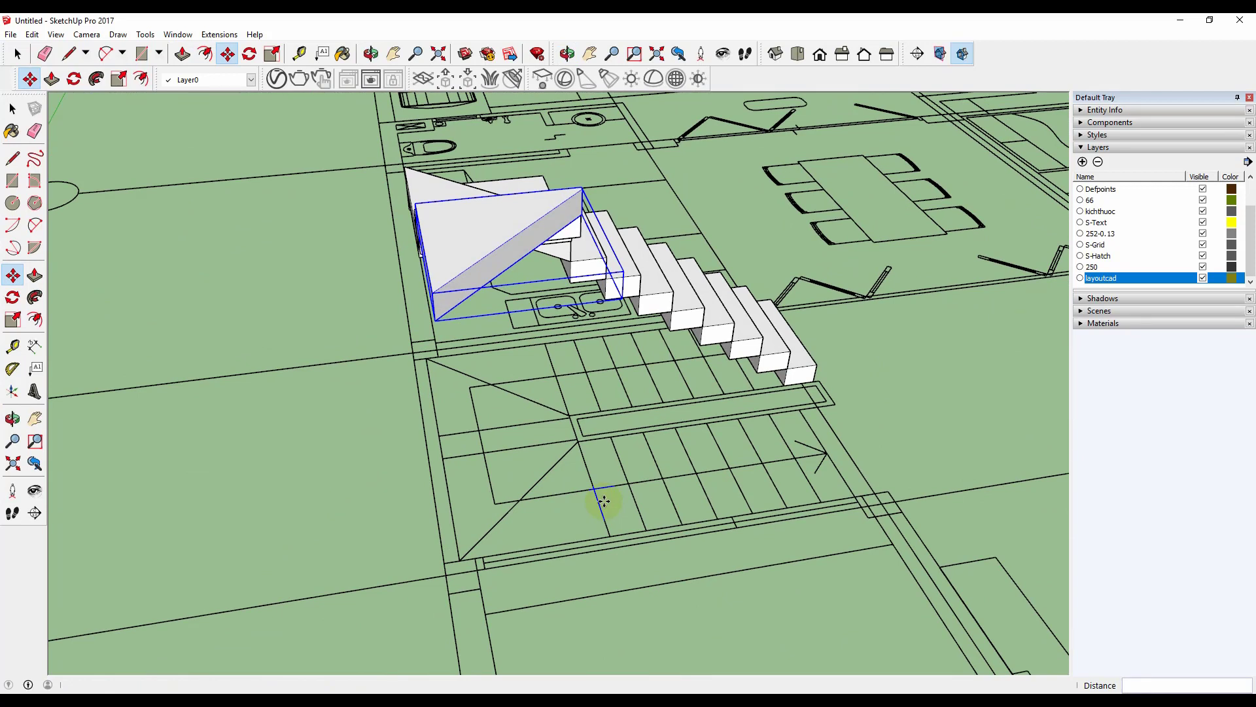
{"action": "key", "text": "l"}
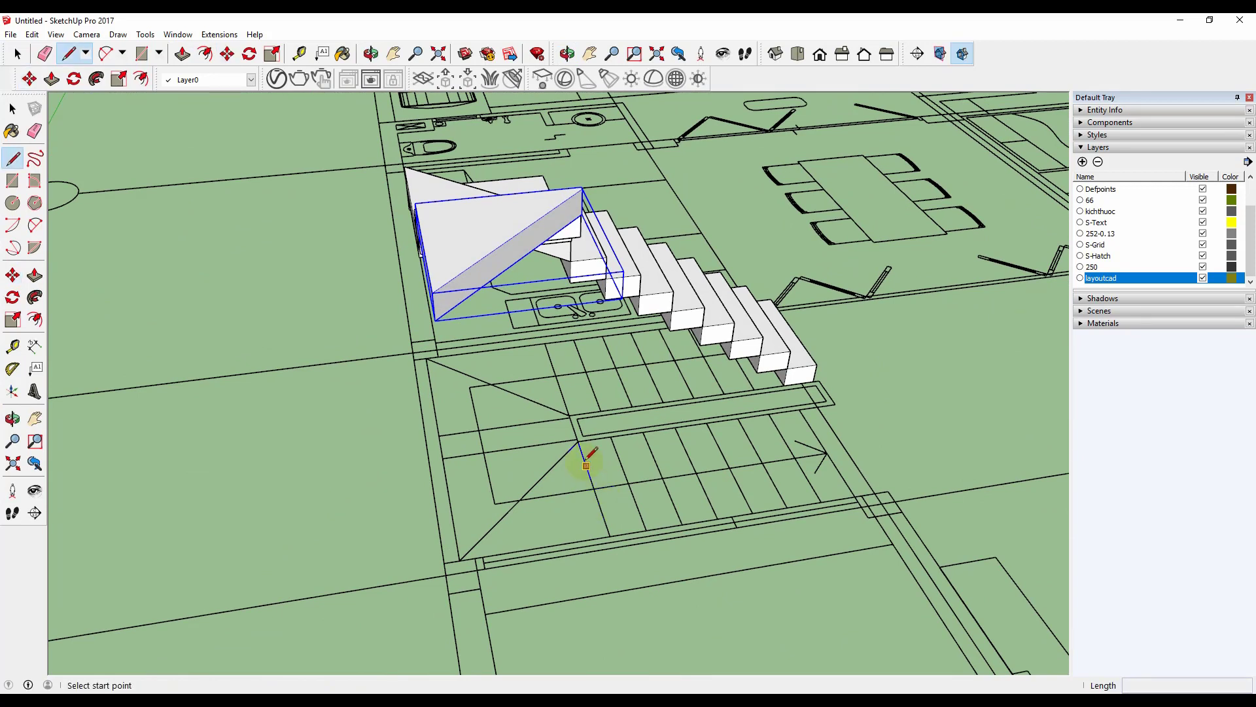
{"action": "left_click", "coordinate": [578, 441]}
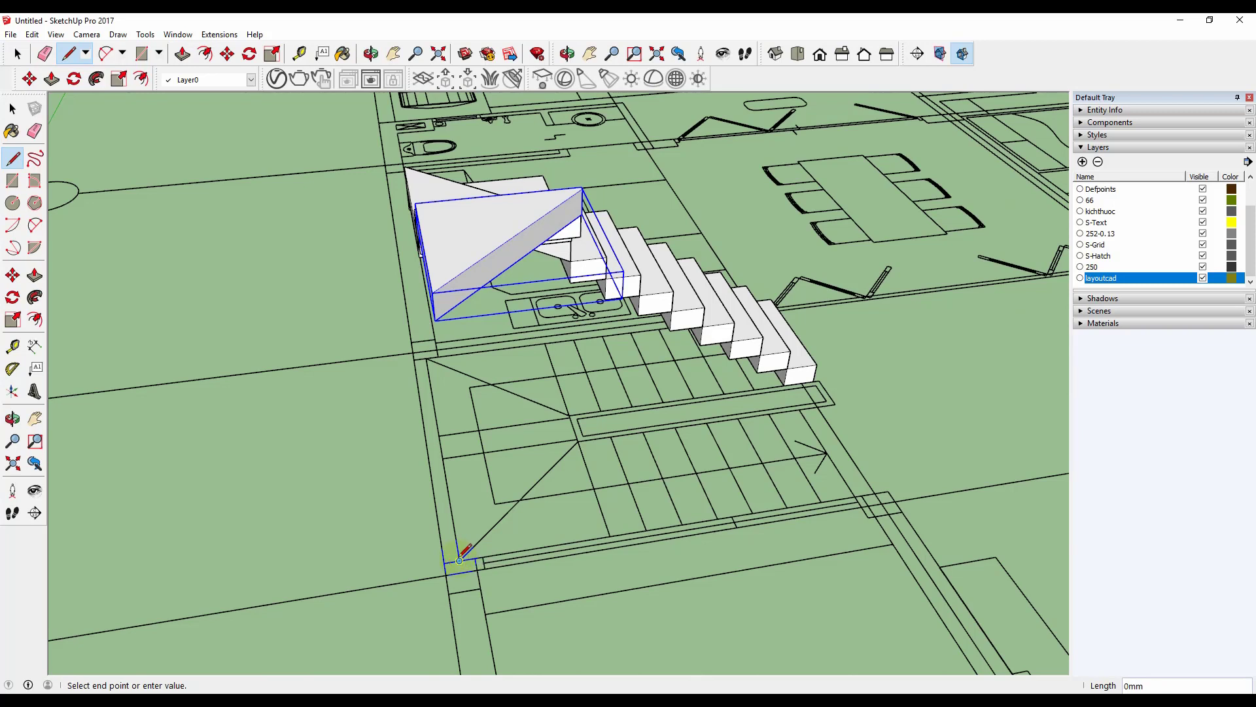
{"action": "left_click", "coordinate": [578, 440]}
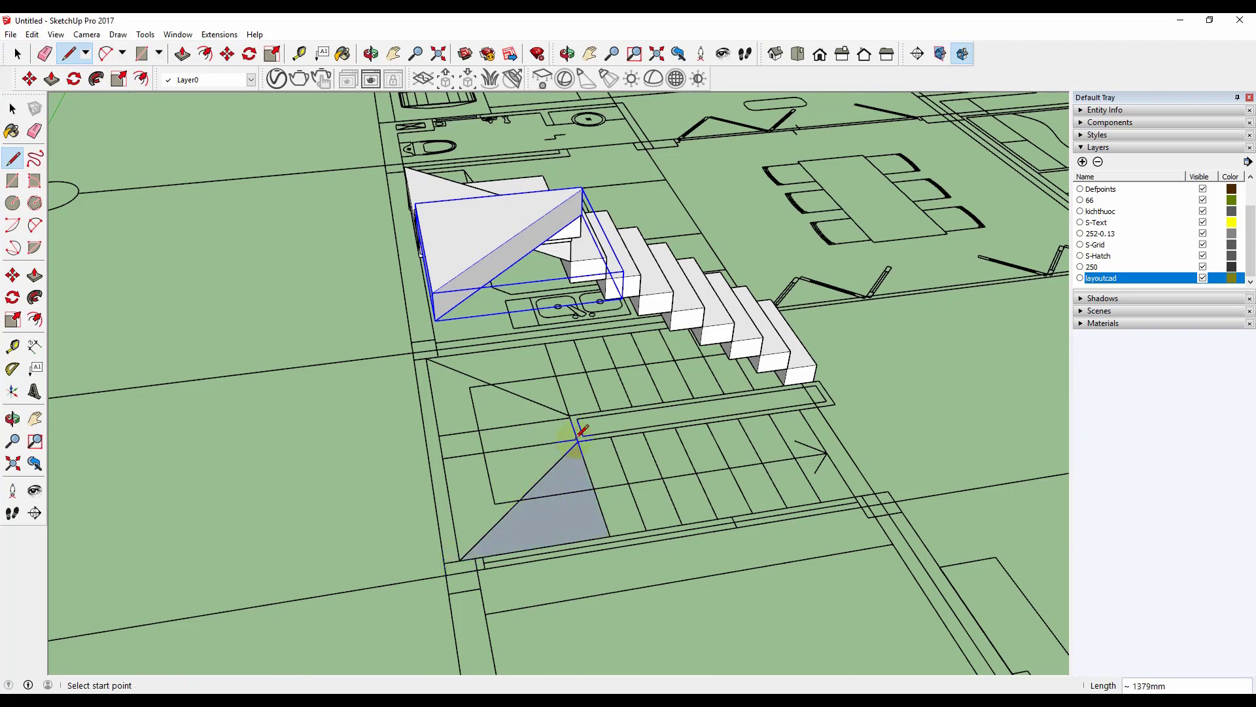
Step: Make the fourth winder's triangular face a group, open the group and reverse the face
{"action": "key", "text": "space"}
{"action": "left_click", "coordinate": [575, 511]}
{"action": "right_click", "coordinate": [575, 513]}
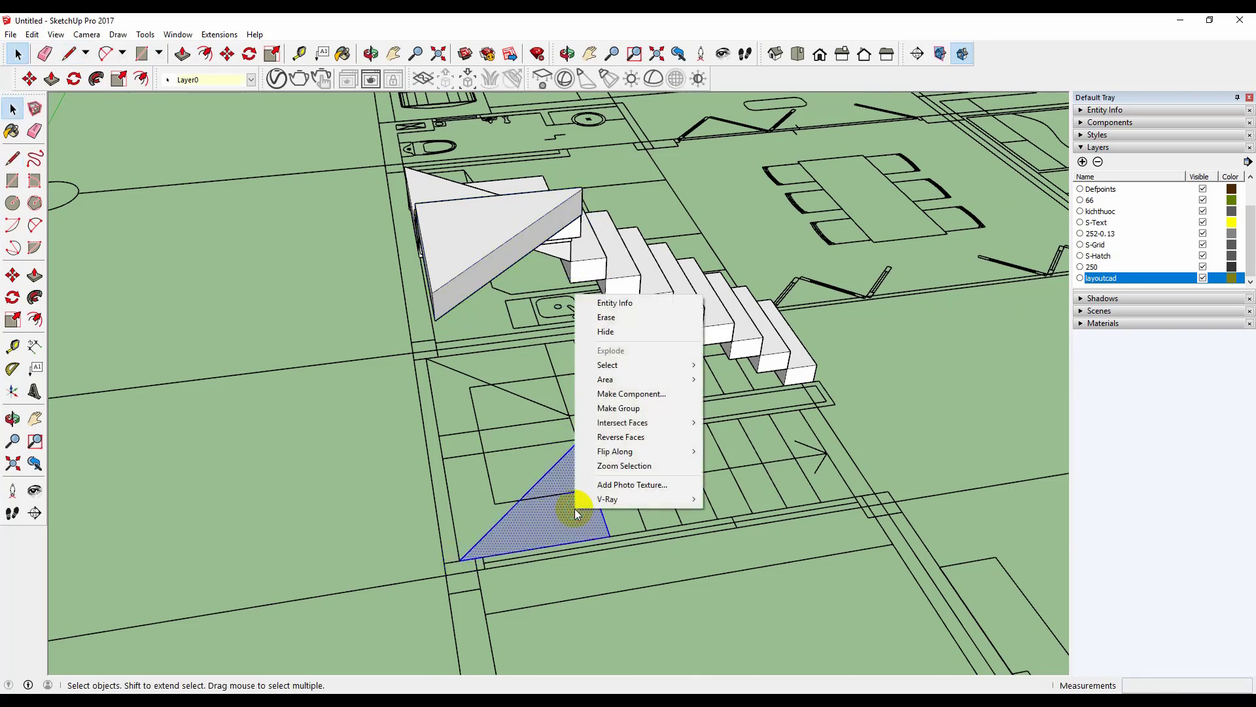
{"action": "left_click", "coordinate": [631, 409]}
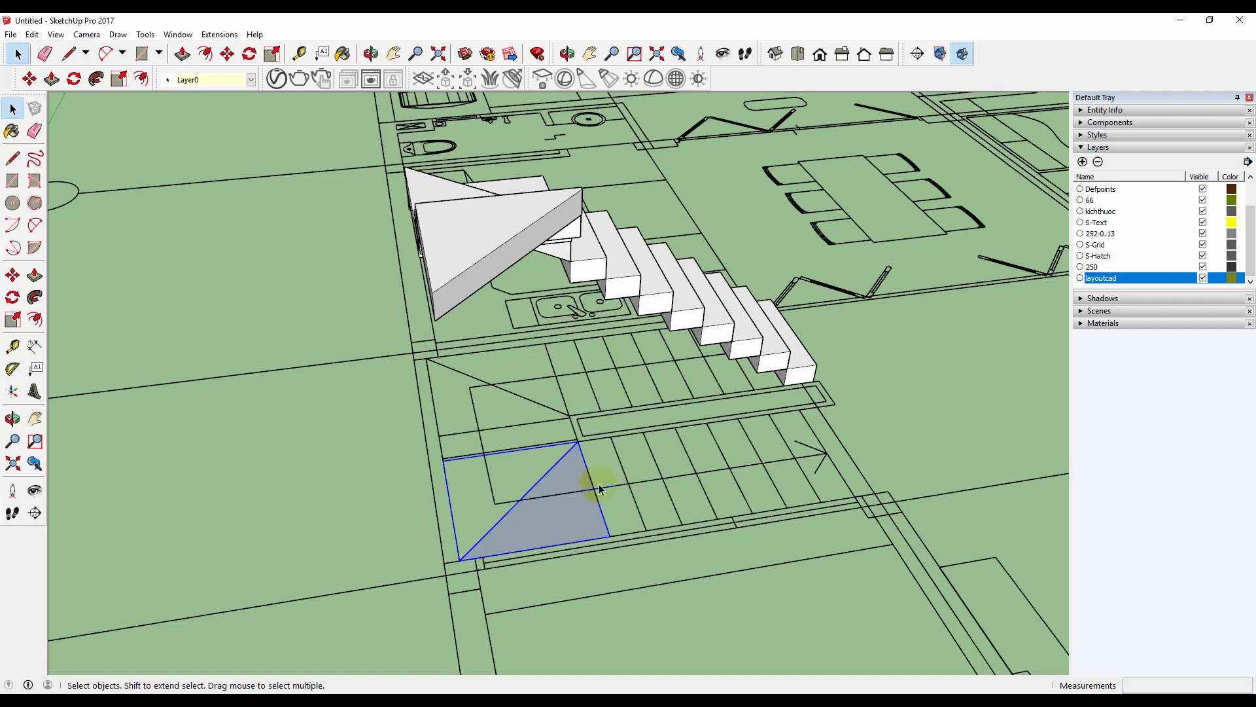
{"action": "double_click", "coordinate": [580, 518]}
{"action": "right_click", "coordinate": [579, 508]}
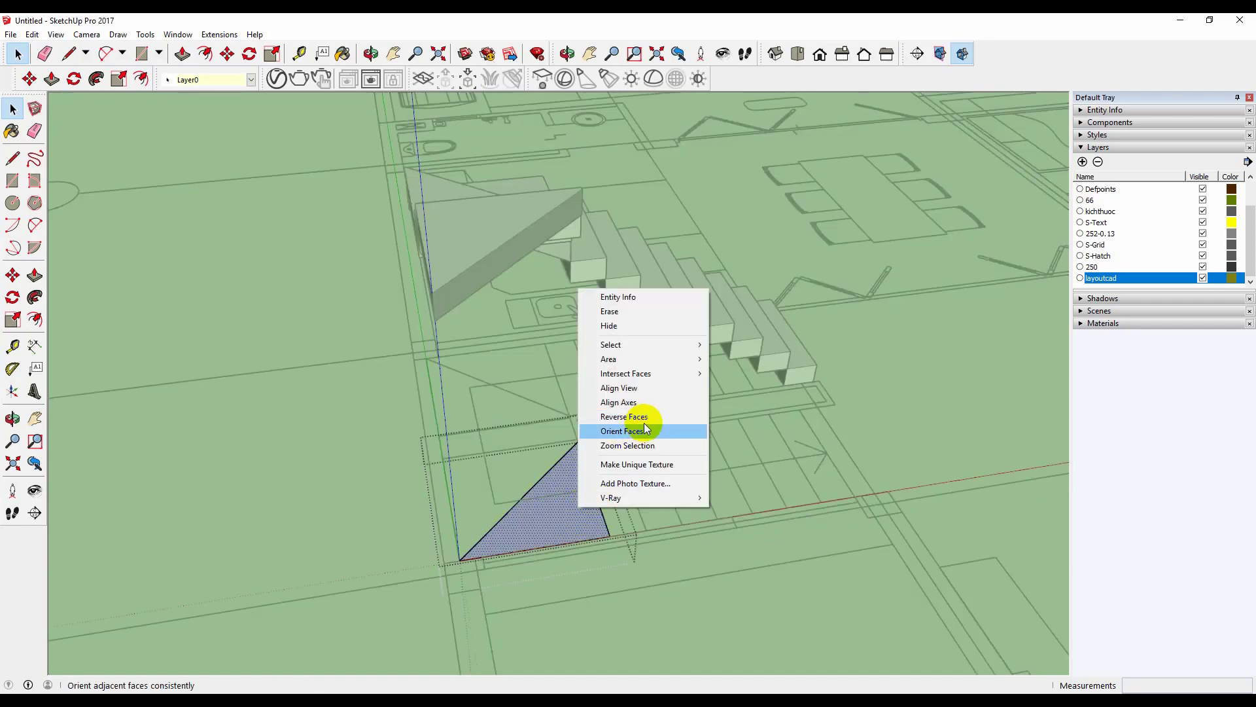
{"action": "left_click", "coordinate": [647, 416]}
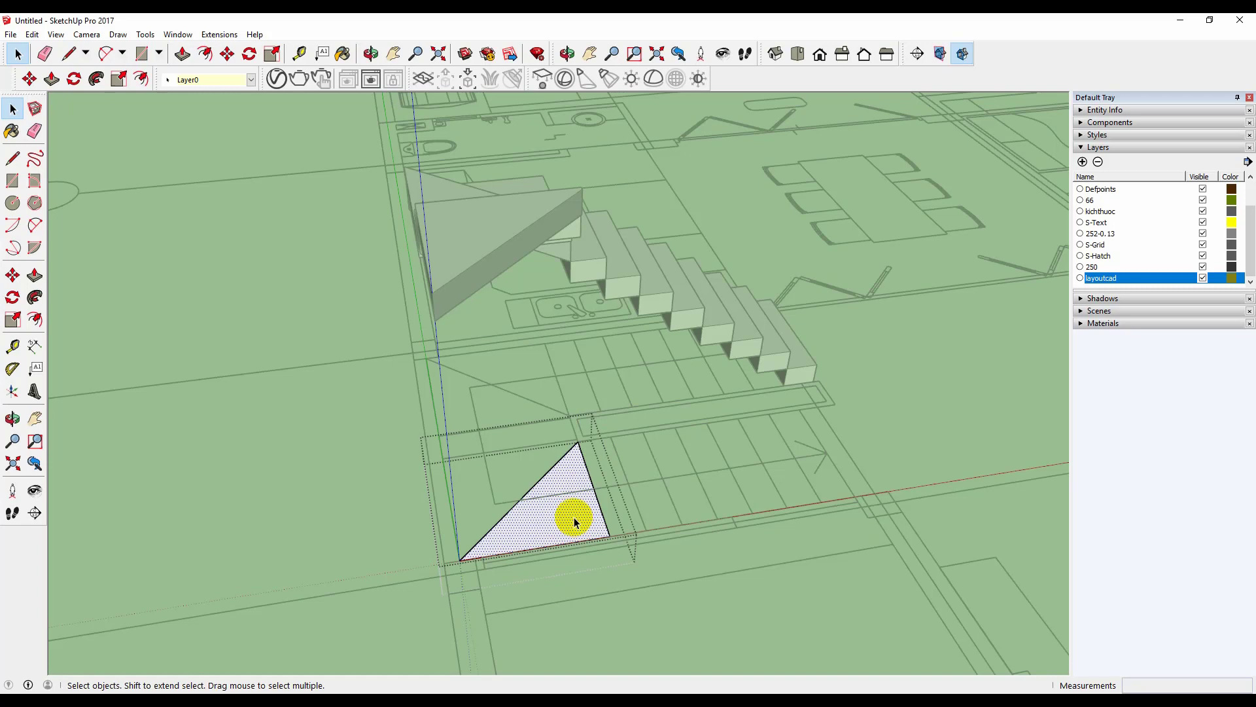
Step: Push/Pull the fourth winder's face up 171 mm and close the group
{"action": "key", "text": "p"}
{"action": "left_click", "coordinate": [575, 517]}
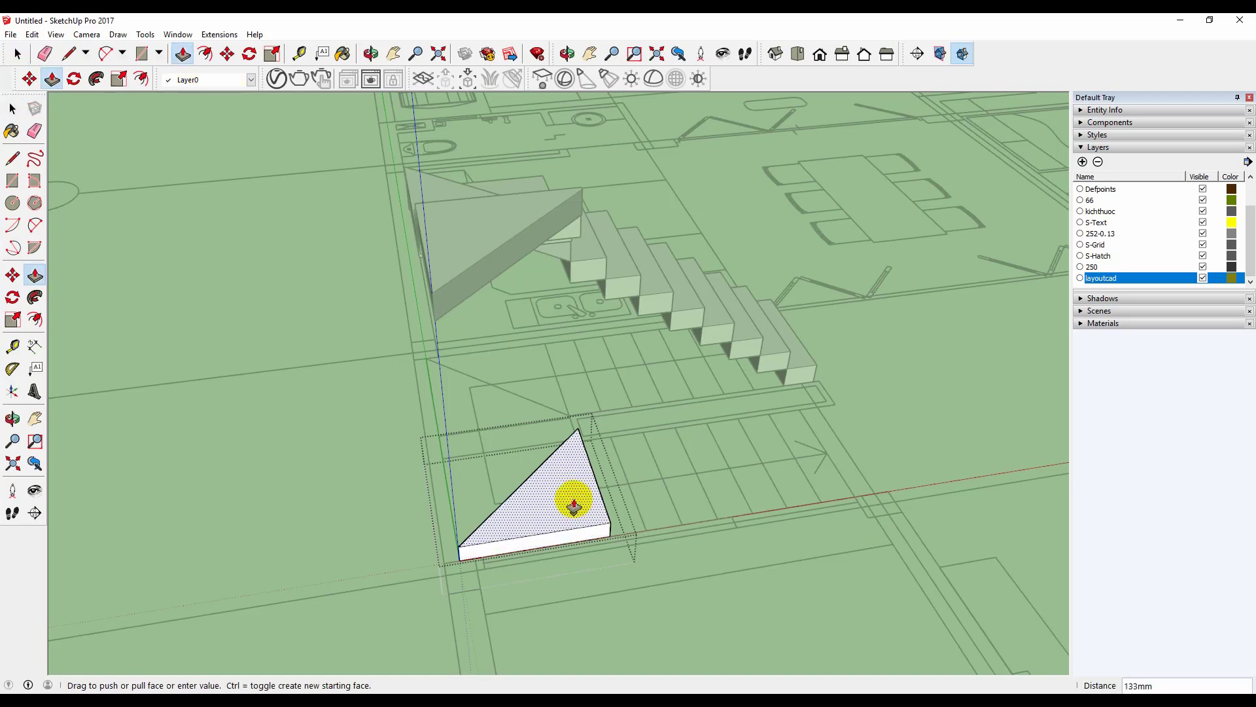
{"action": "key", "text": "Return"}
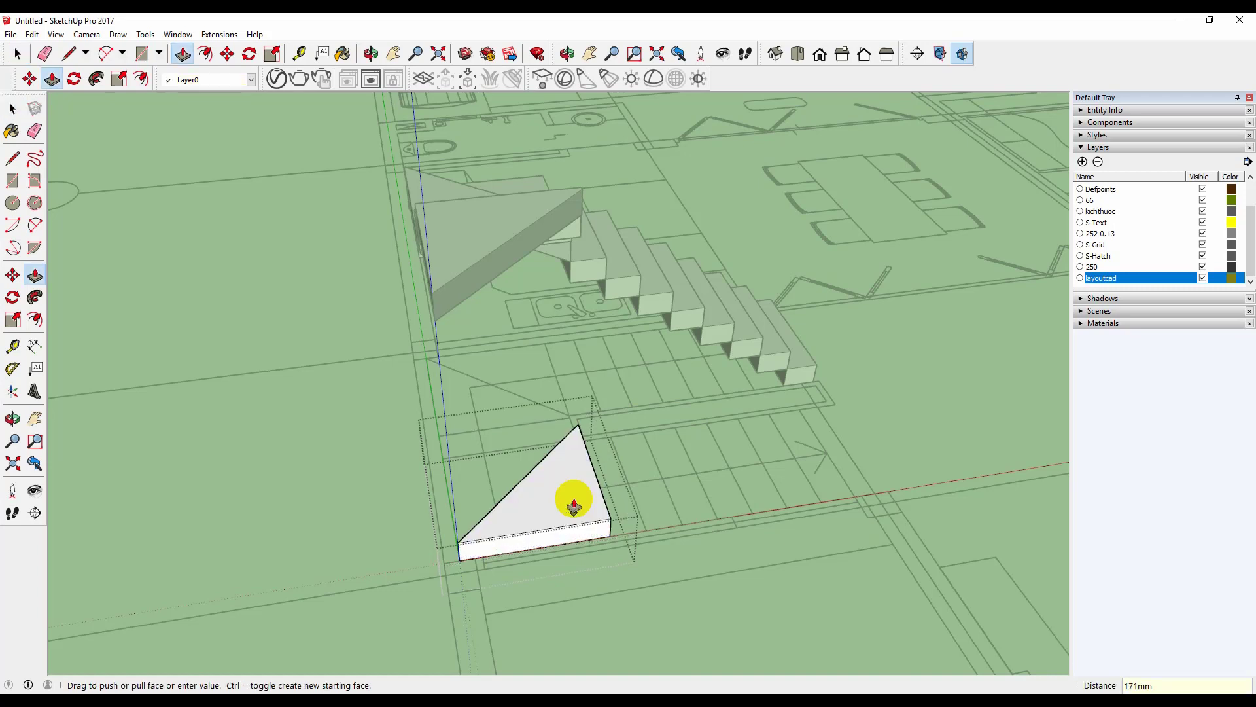
{"action": "key", "text": "space"}
{"action": "middle_click_drag", "start_coordinate": [765, 606], "coordinate": [344, 522]}
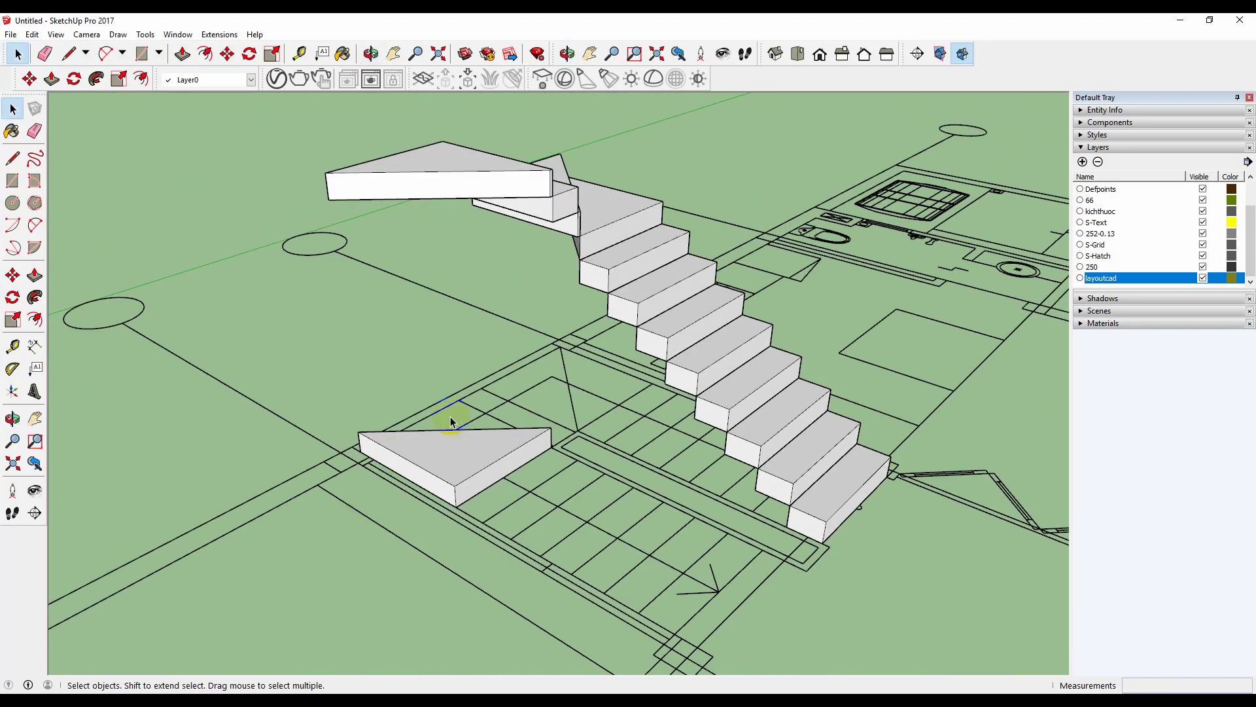
Step: Move the fourth winder block by its bottom corner at the wall corner onto the matching top corner of the third winder block
{"action": "triple_click", "coordinate": [450, 454]}
{"action": "middle_click_drag", "start_coordinate": [415, 471], "coordinate": [501, 540]}
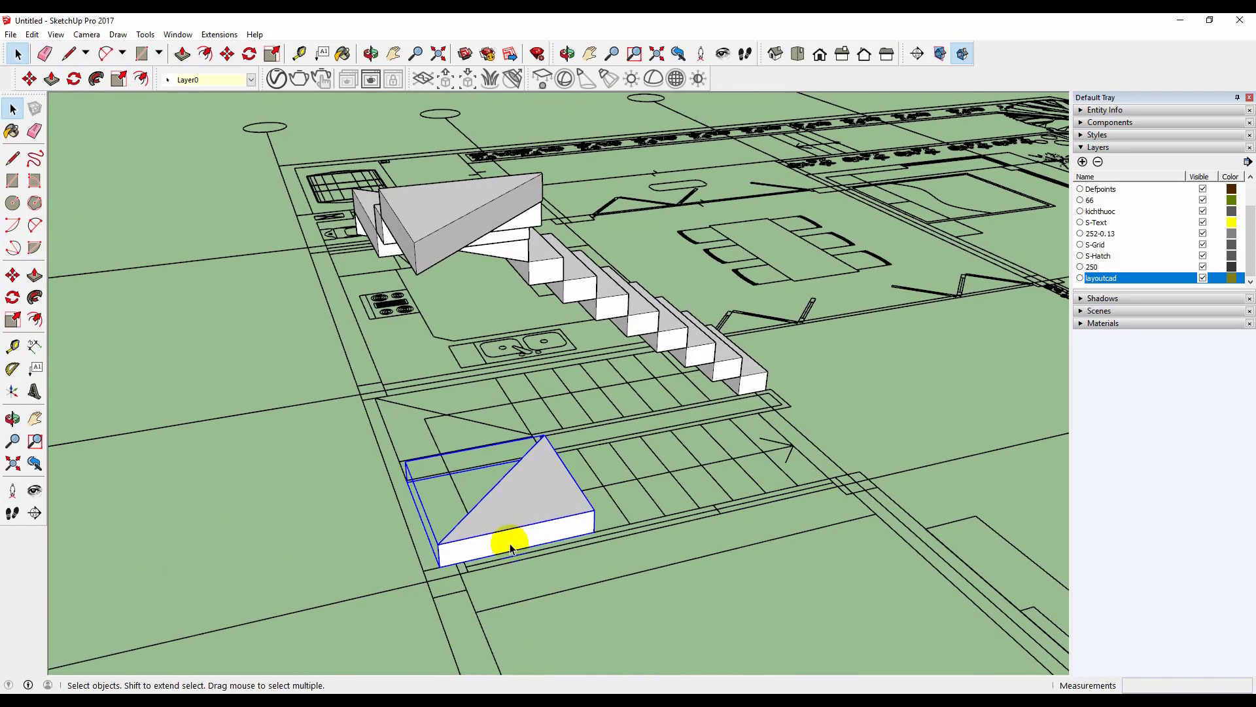
{"action": "key", "text": "m"}
{"action": "left_click", "coordinate": [439, 566]}
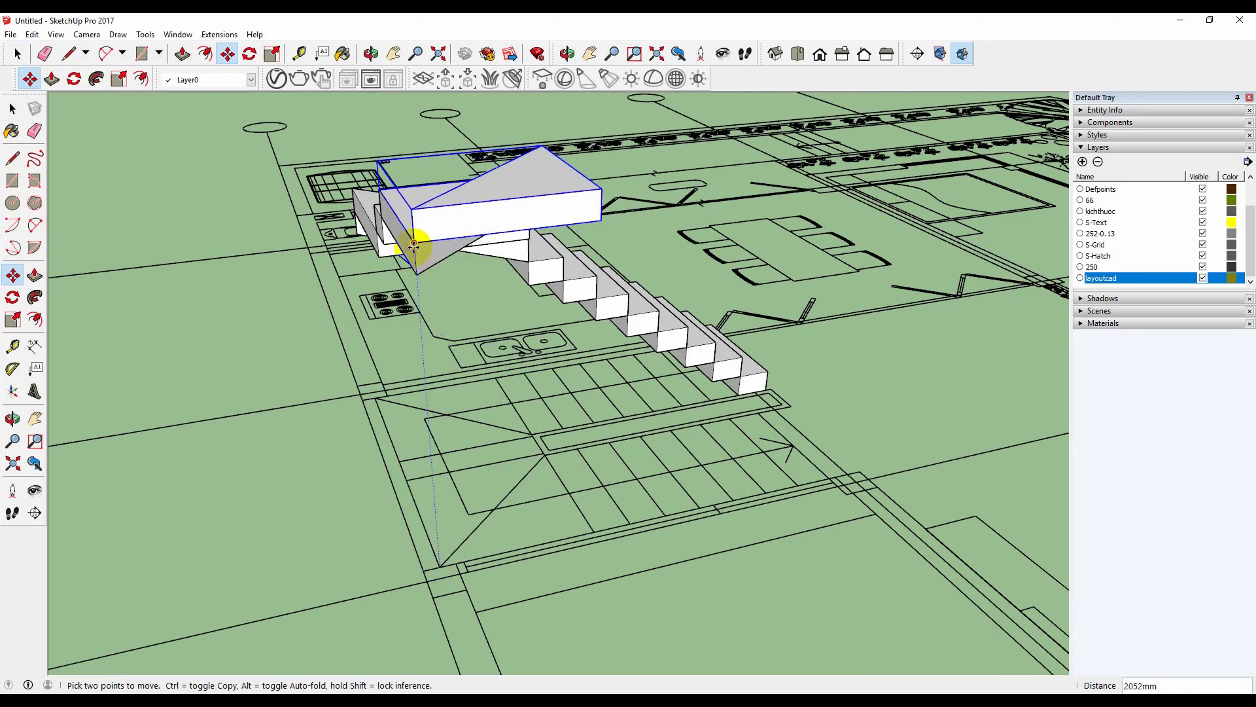
{"action": "left_click", "coordinate": [414, 242]}
Step: Copy the lowest straight step onto the empty floor beyond the start of the stair
{"action": "middle_click_drag", "start_coordinate": [453, 331], "coordinate": [717, 401]}
{"action": "key", "text": "space"}
{"action": "left_click", "coordinate": [720, 404]}
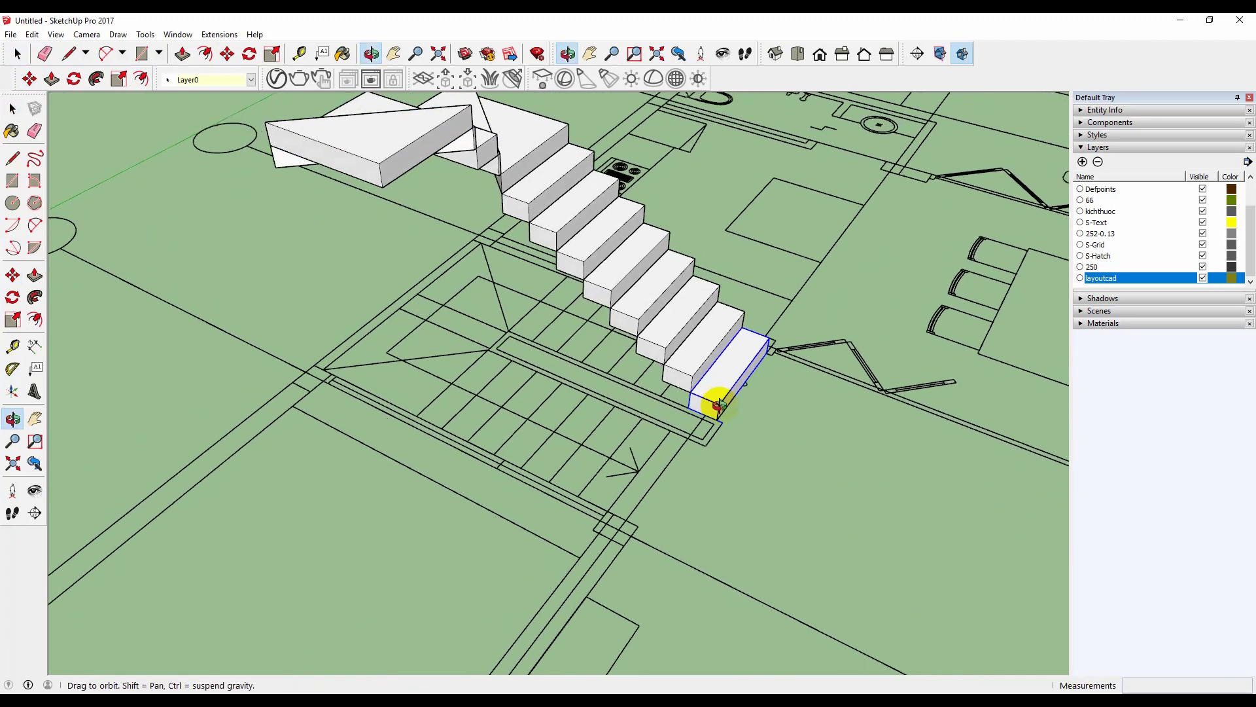
{"action": "key", "text": "m"}
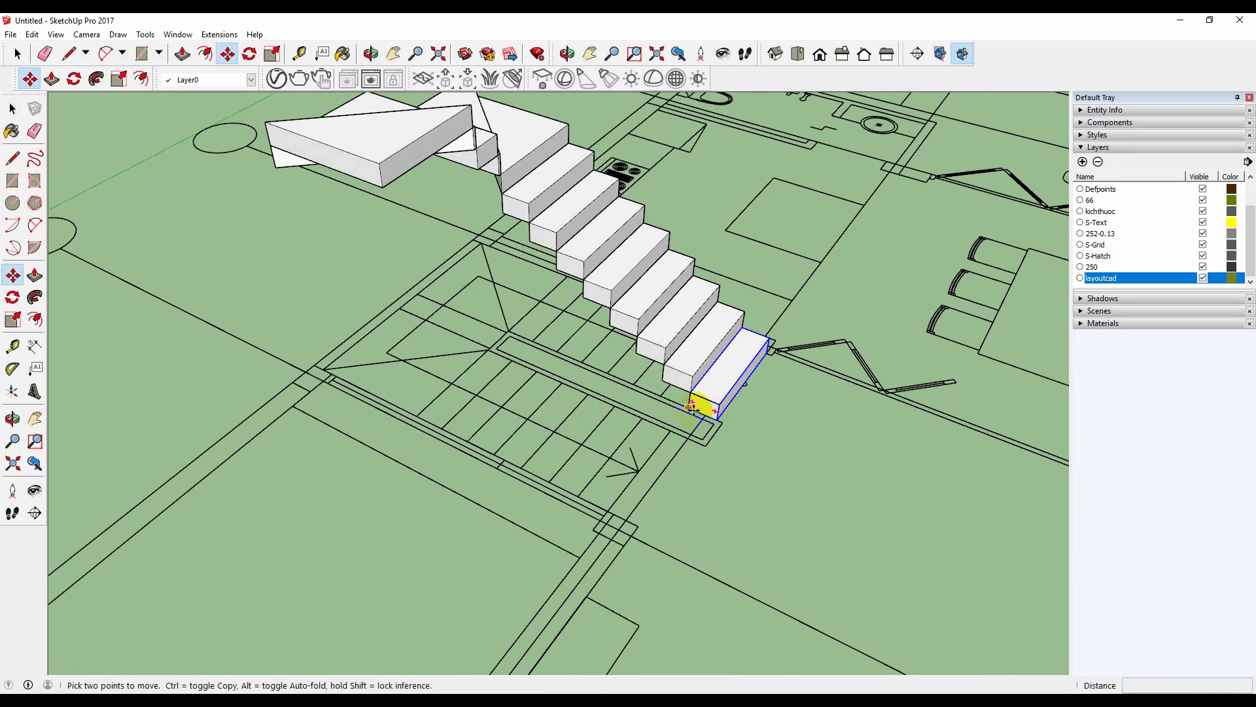
{"action": "left_click", "coordinate": [689, 407]}
{"action": "middle_click_drag", "start_coordinate": [617, 317], "coordinate": [805, 331]}
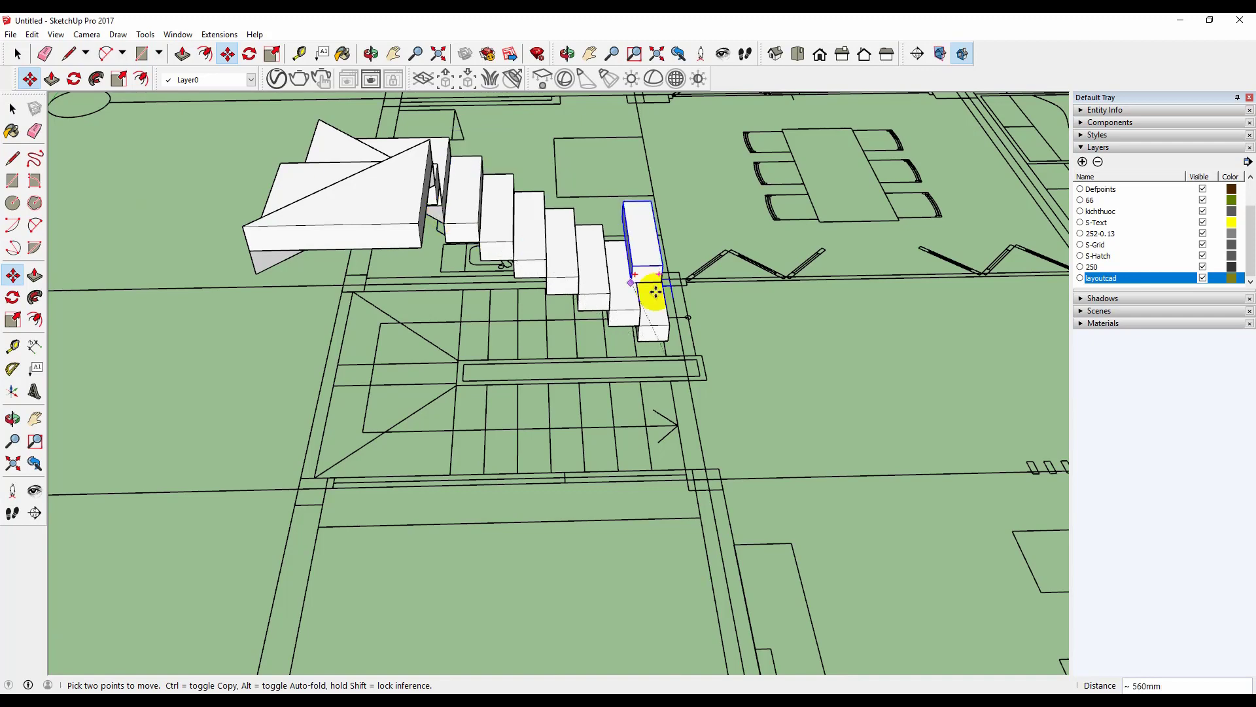
{"action": "left_click", "coordinate": [777, 355]}
Step: Mirror the copied step along the red axis with a scale factor of -1
{"action": "scroll", "coordinate": [805, 337], "scroll_direction": "up", "scroll_amount": 5}
{"action": "key", "text": "space"}
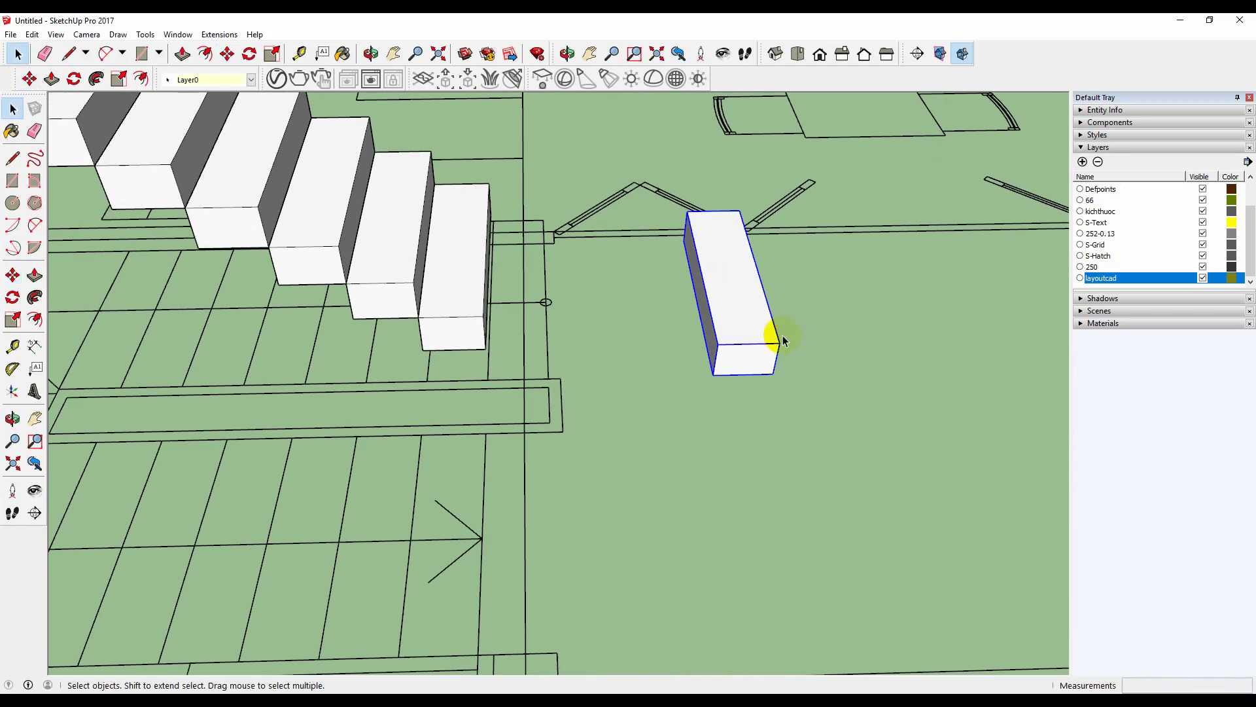
{"action": "double_click", "coordinate": [722, 323]}
{"action": "left_click", "coordinate": [911, 309]}
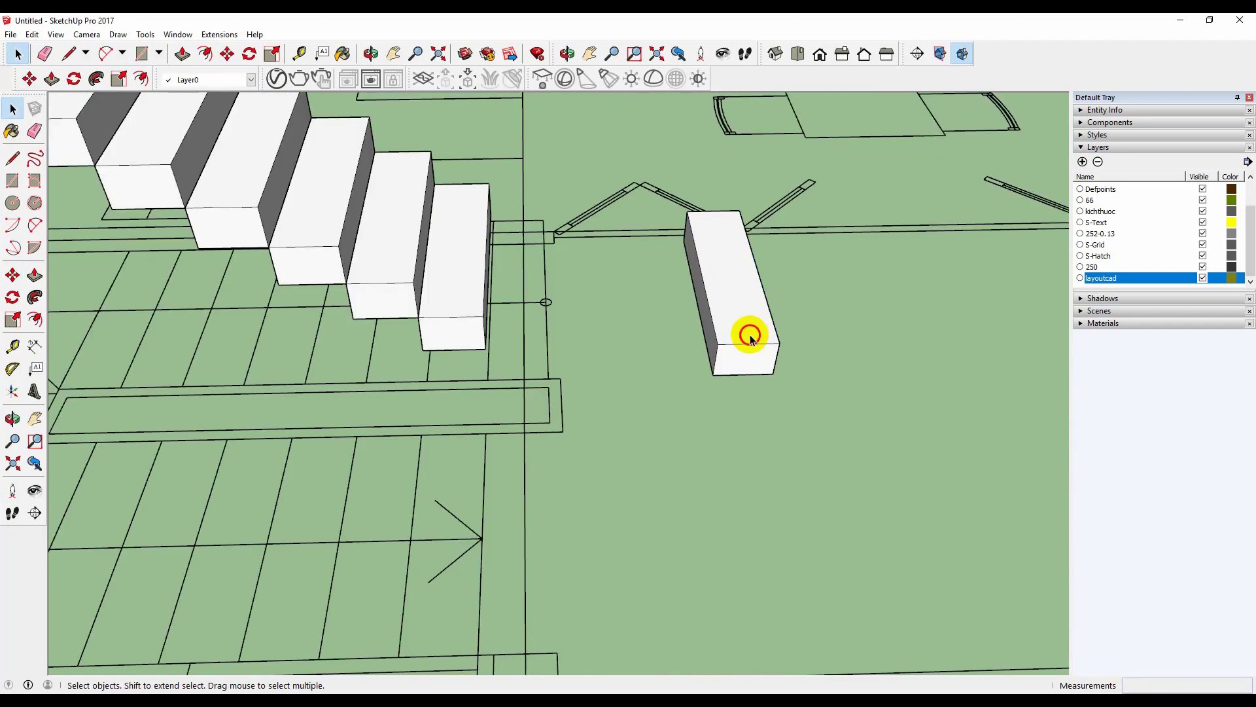
{"action": "left_click", "coordinate": [751, 338]}
{"action": "key", "text": "s"}
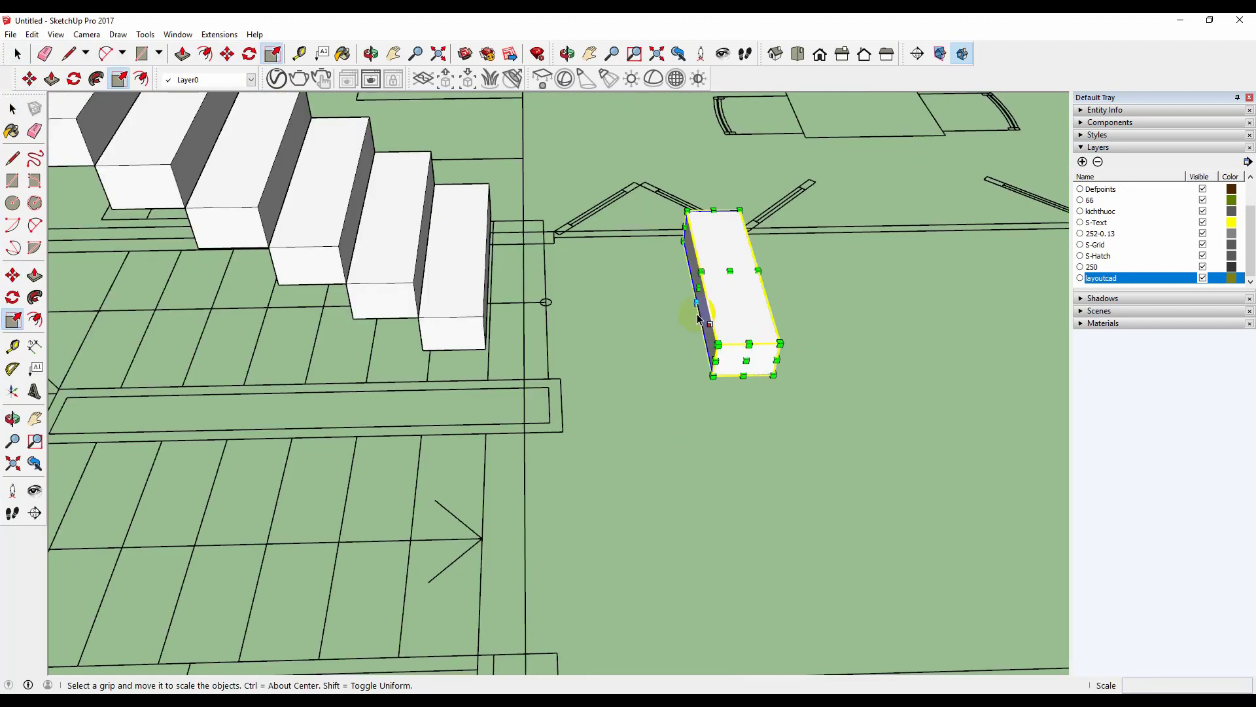
{"action": "left_click_drag", "start_coordinate": [698, 288], "coordinate": [823, 290]}
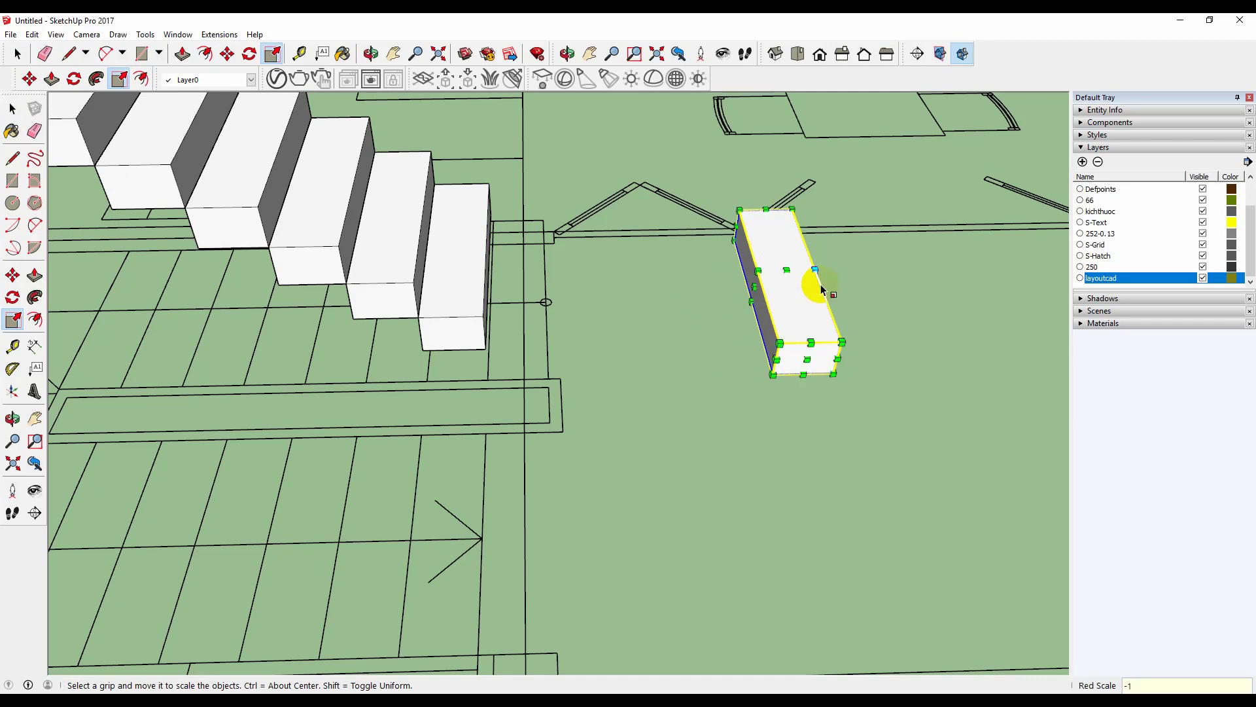
{"action": "key", "text": "space"}
Step: Move the mirrored step by its near bottom corner onto the matching top corner of the fourth winder block
{"action": "double_click", "coordinate": [819, 303]}
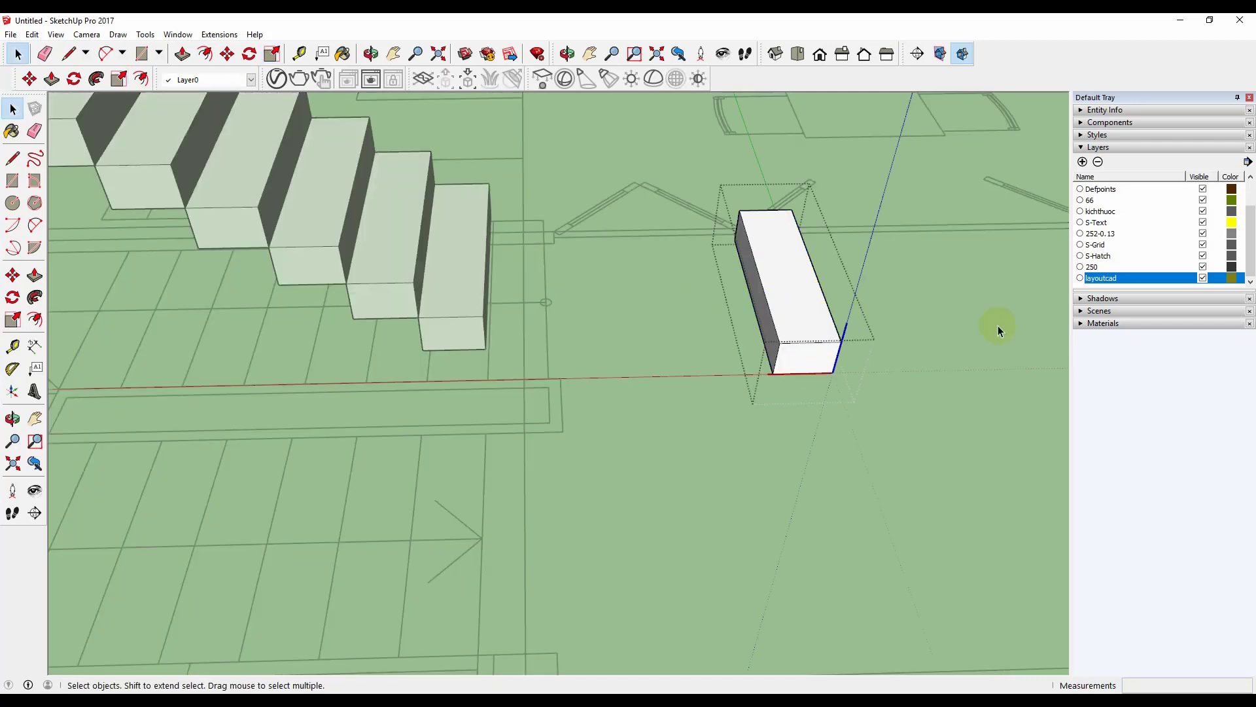
{"action": "left_click", "coordinate": [861, 335]}
{"action": "left_click", "coordinate": [799, 328]}
{"action": "key", "text": "m"}
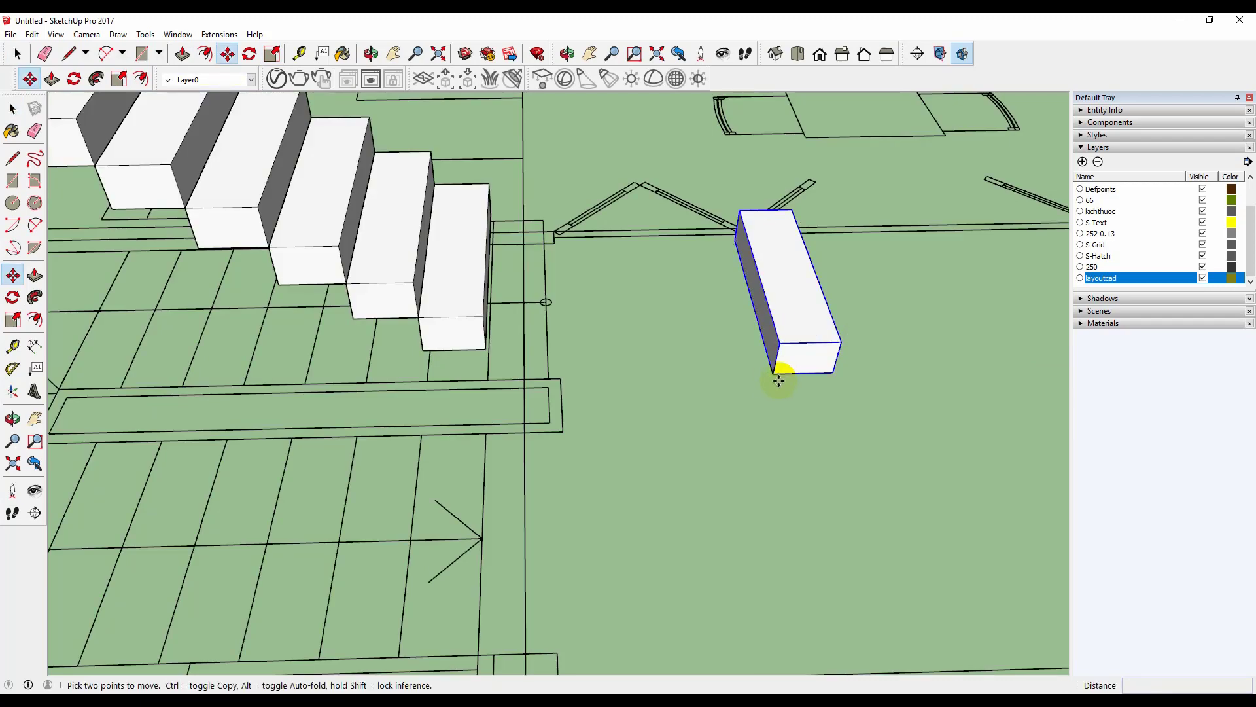
{"action": "left_click", "coordinate": [775, 370]}
{"action": "scroll", "coordinate": [775, 370], "scroll_direction": "down", "scroll_amount": 5}
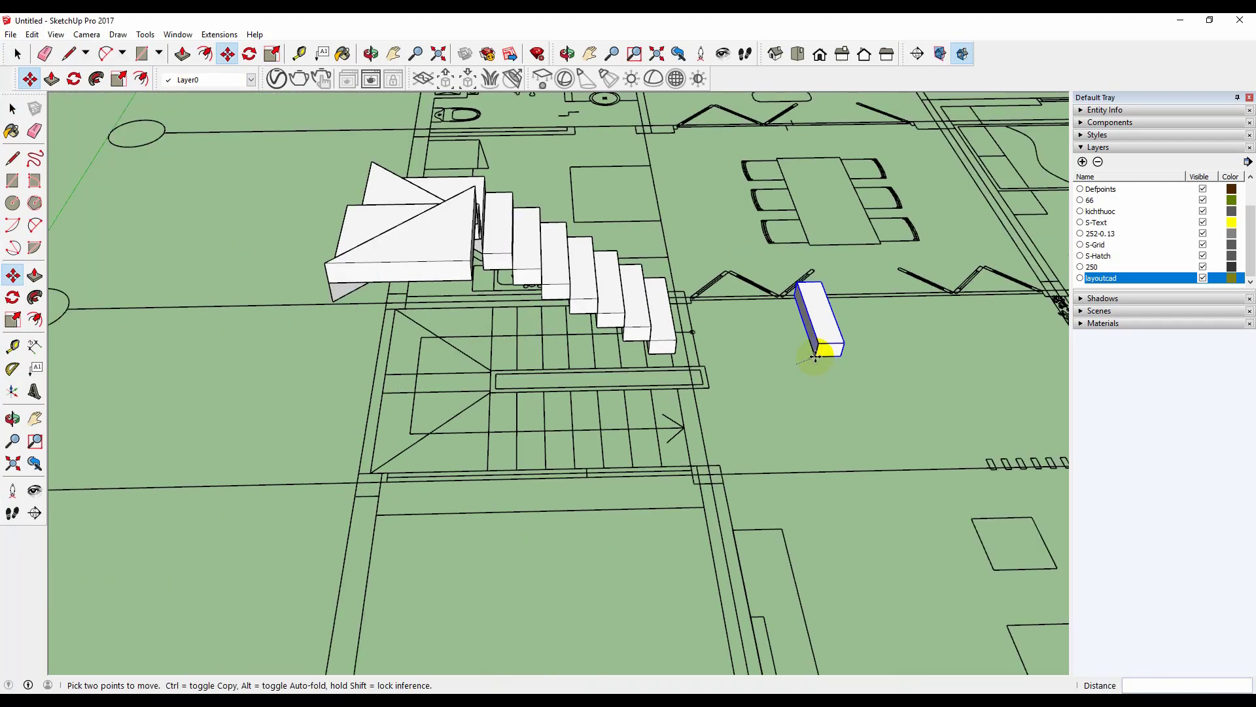
{"action": "scroll", "coordinate": [575, 303], "scroll_direction": "up", "scroll_amount": 2}
{"action": "left_click", "coordinate": [435, 246]}
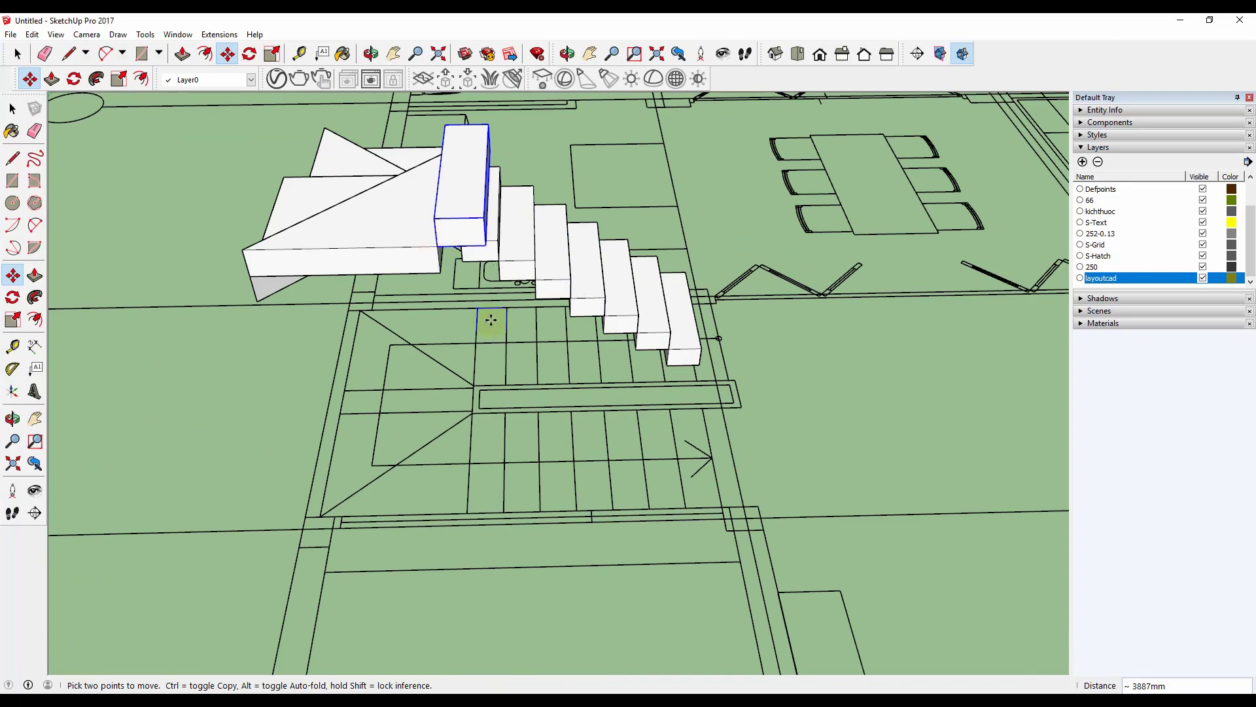
Step: Examine from several sides how the mirrored step sits on the top winder and lines up with the turn
{"action": "scroll", "coordinate": [540, 337], "scroll_direction": "down", "scroll_amount": 2}
{"action": "middle_click_drag", "start_coordinate": [549, 341], "coordinate": [664, 272]}
{"action": "scroll", "coordinate": [520, 250], "scroll_direction": "up", "scroll_amount": 2}
{"action": "left_click", "coordinate": [524, 247]}
{"action": "middle_click_drag", "start_coordinate": [524, 247], "coordinate": [589, 163]}
{"action": "scroll", "coordinate": [645, 139], "scroll_direction": "up", "scroll_amount": 3}
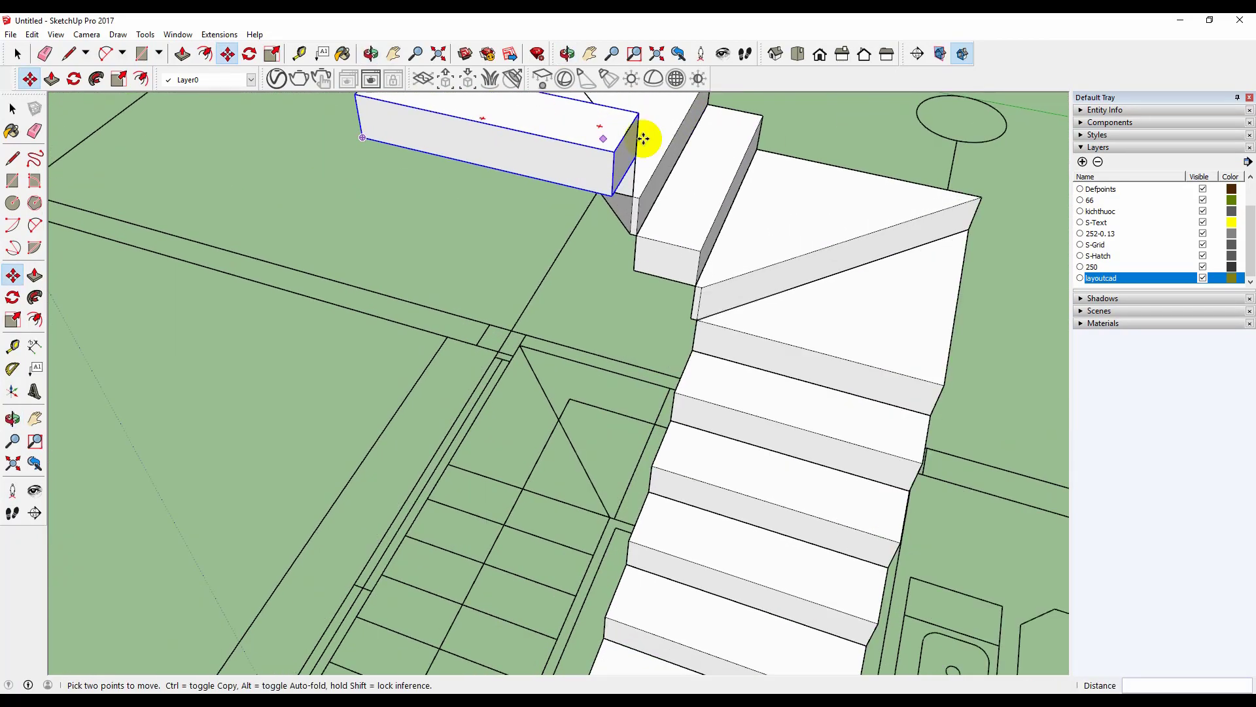
{"action": "scroll", "coordinate": [642, 226], "scroll_direction": "down", "scroll_amount": 2}
{"action": "middle_click_drag", "start_coordinate": [642, 236], "coordinate": [268, 147]}
{"action": "scroll", "coordinate": [652, 196], "scroll_direction": "up", "scroll_amount": 3}
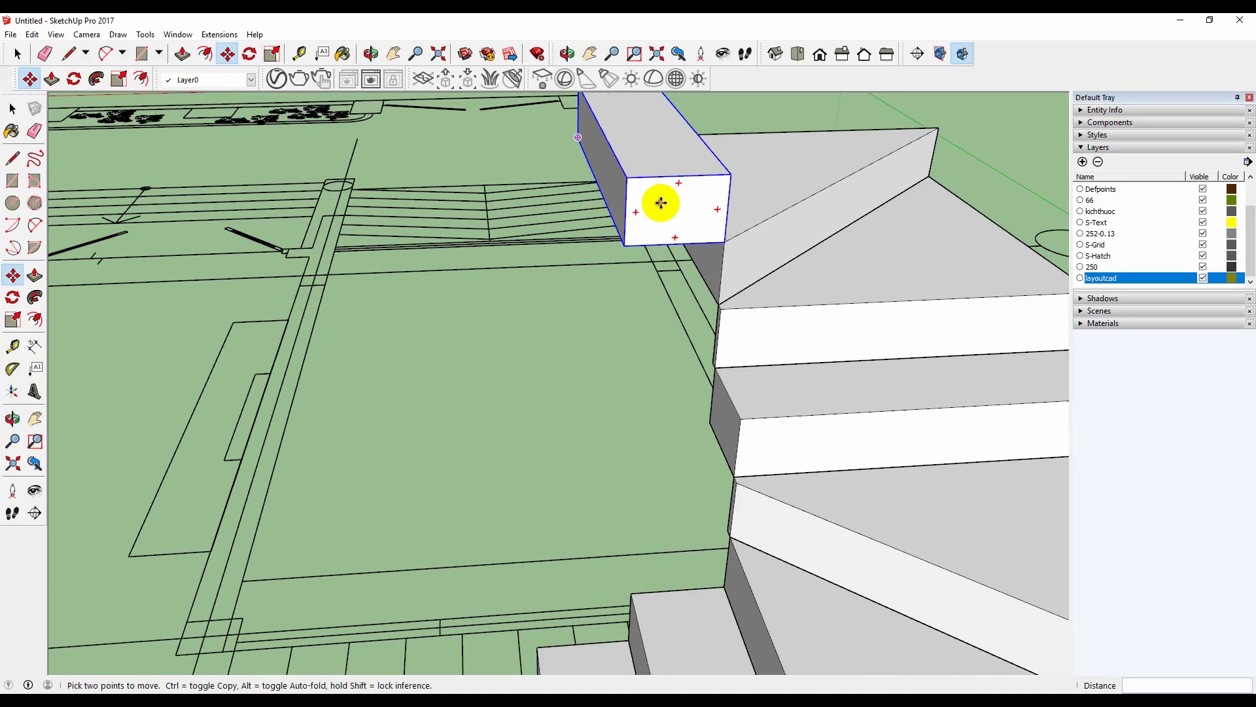
{"action": "scroll", "coordinate": [661, 203], "scroll_direction": "down", "scroll_amount": 4}
{"action": "middle_click_drag", "start_coordinate": [603, 190], "coordinate": [1166, 275]}
{"action": "scroll", "coordinate": [587, 424], "scroll_direction": "up", "scroll_amount": 2}
{"action": "middle_click_drag", "start_coordinate": [459, 316], "coordinate": [437, 246]}
{"action": "scroll", "coordinate": [435, 247], "scroll_direction": "up", "scroll_amount": 2}
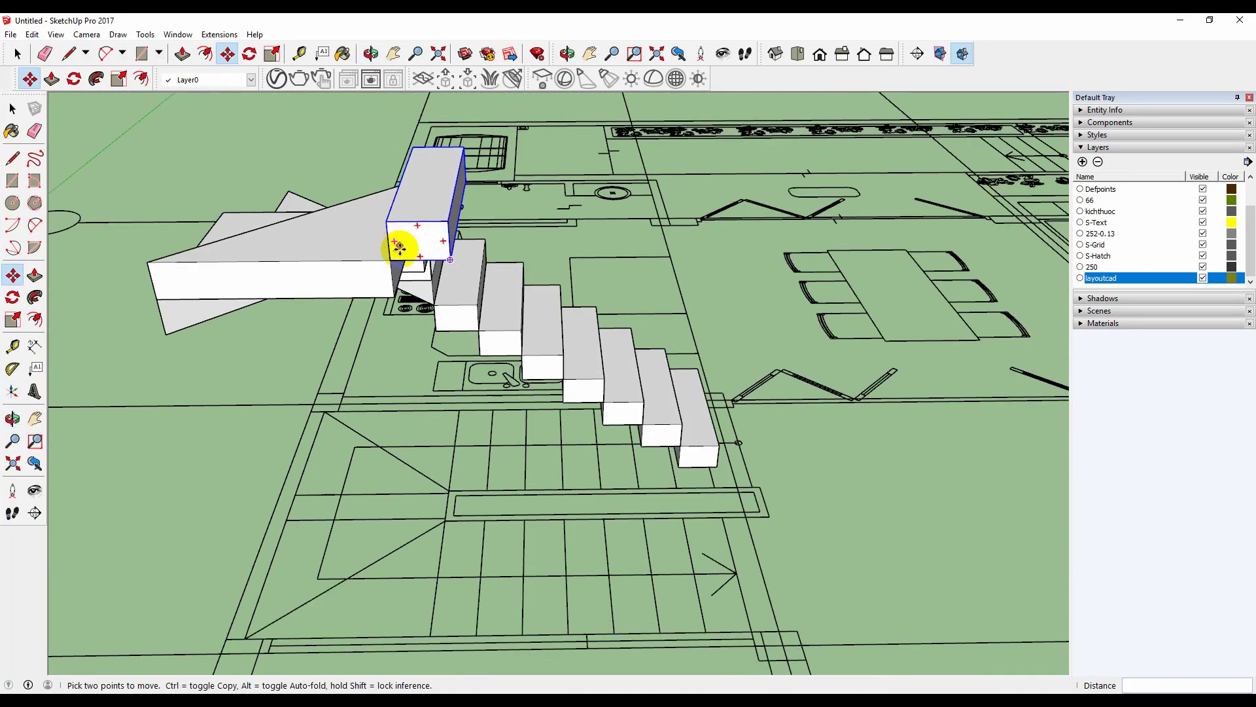
Step: Copy the mirrored step upward three times, placing each copy's bottom corner on the far top corner of the step below
{"action": "left_click", "coordinate": [391, 258]}
{"action": "key", "text": "ctrl"}
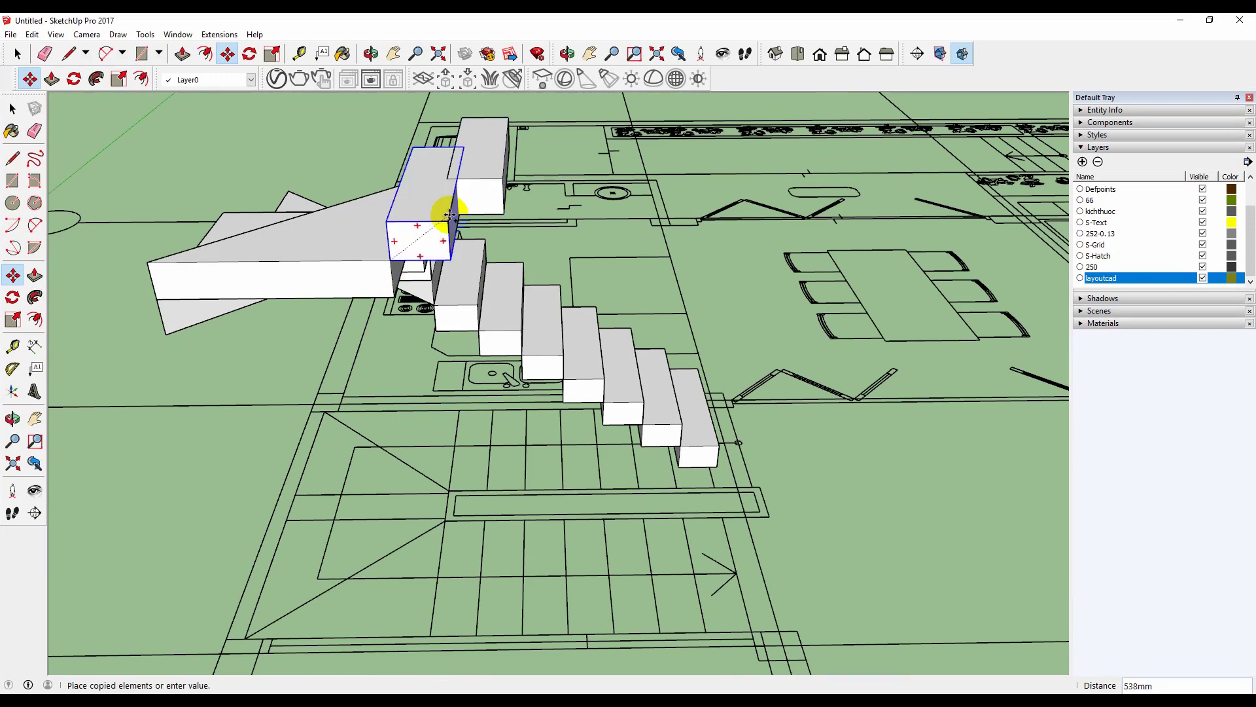
{"action": "left_click", "coordinate": [503, 196]}
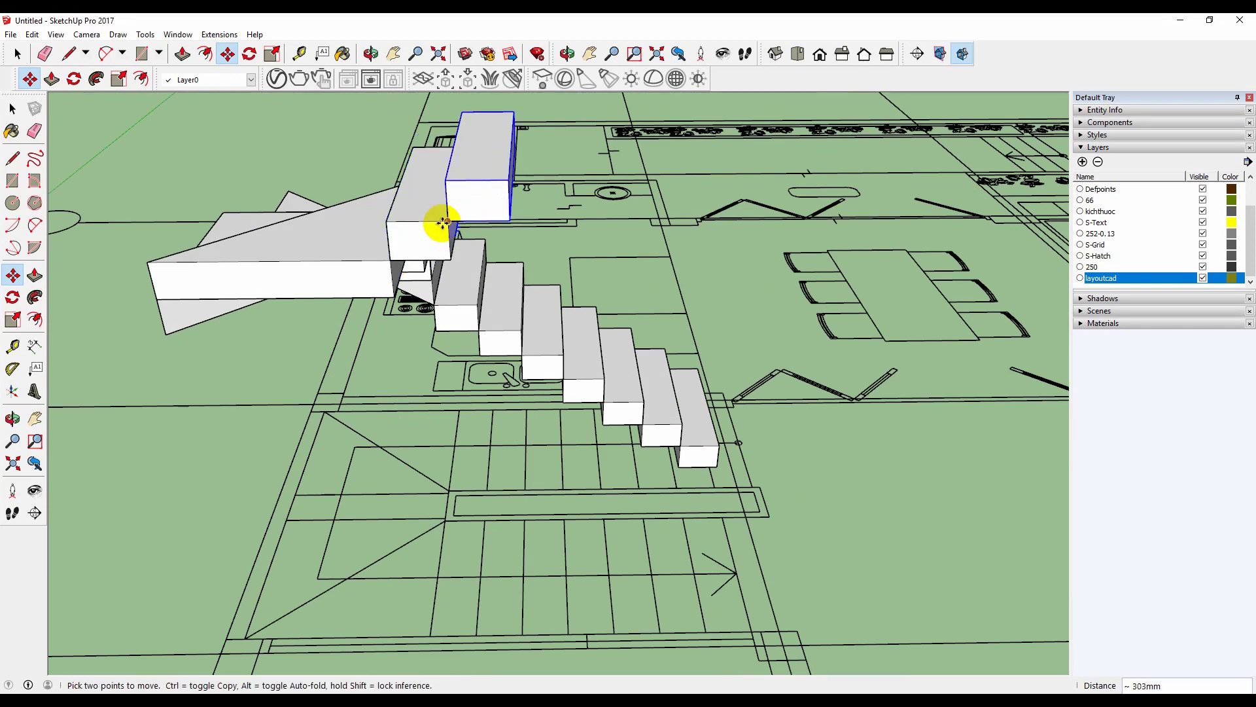
{"action": "left_click", "coordinate": [444, 221]}
{"action": "key", "text": "ctrl"}
{"action": "left_click", "coordinate": [510, 181]}
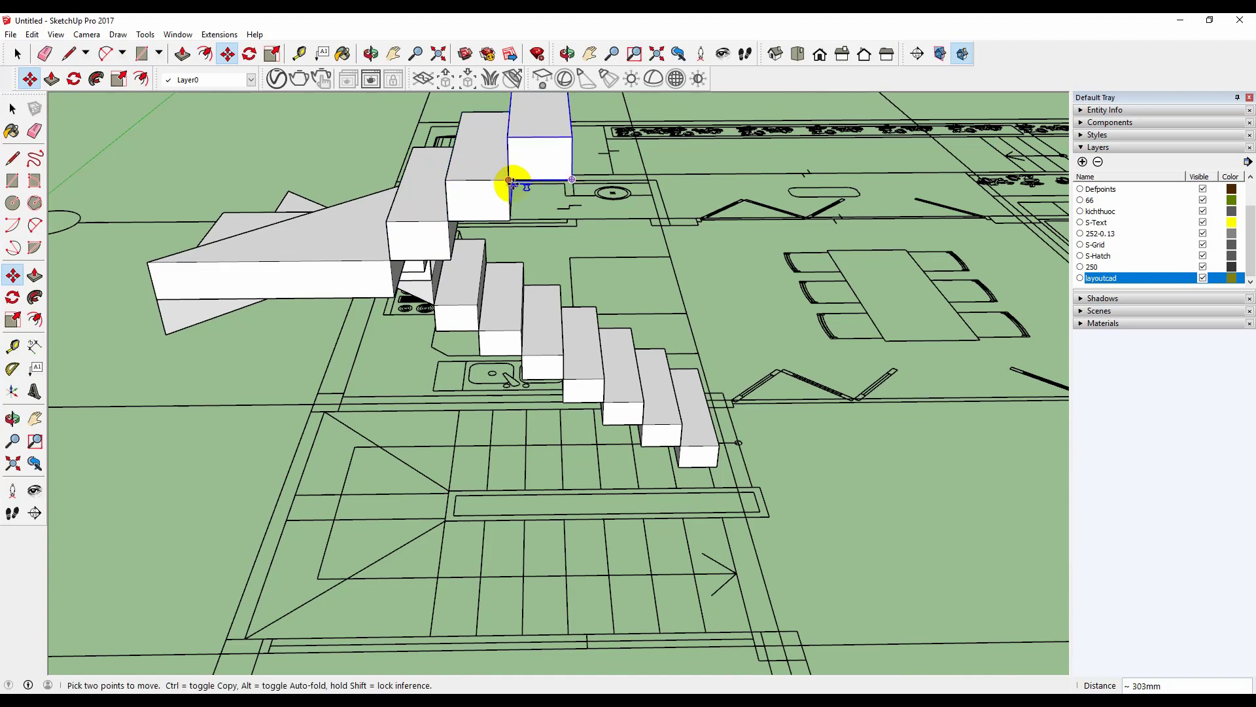
{"action": "left_click", "coordinate": [523, 178]}
{"action": "key", "text": "ctrl"}
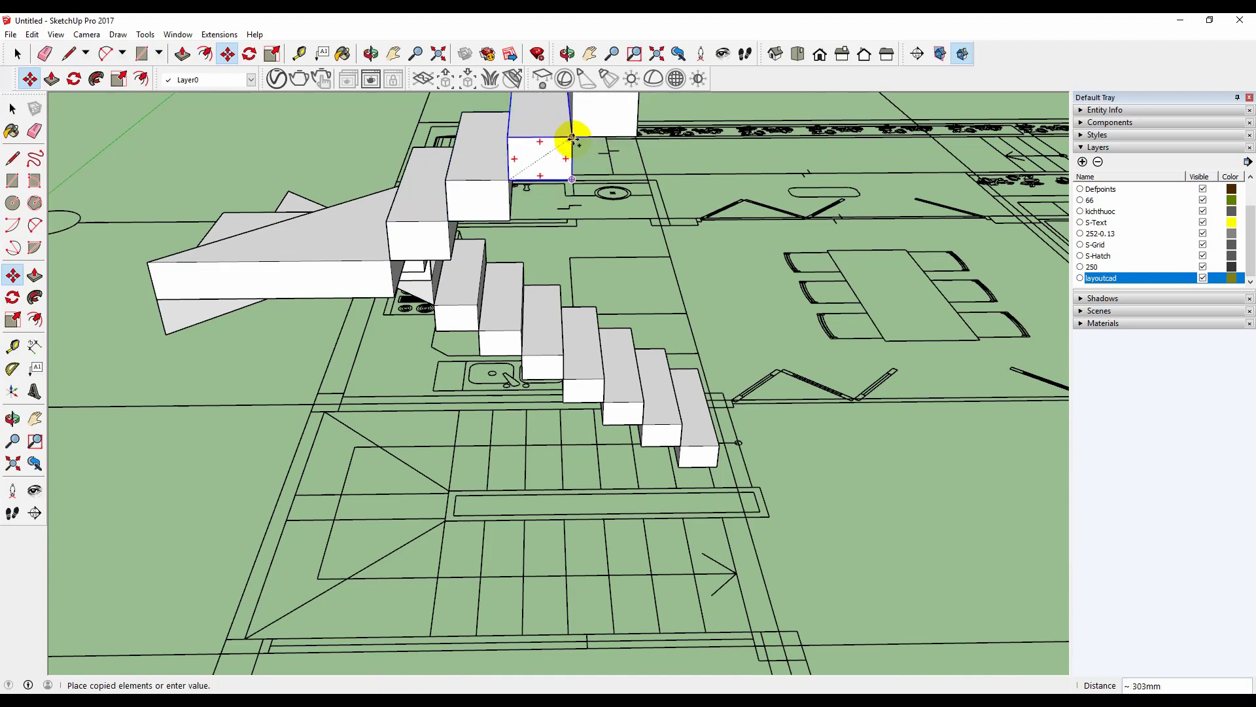
{"action": "left_click", "coordinate": [571, 136]}
Step: Add two more step copies to the upper flight, each placed corner to corner on the step below
{"action": "scroll", "coordinate": [500, 336], "scroll_direction": "down", "scroll_amount": 3}
{"action": "scroll", "coordinate": [586, 225], "scroll_direction": "up", "scroll_amount": 4}
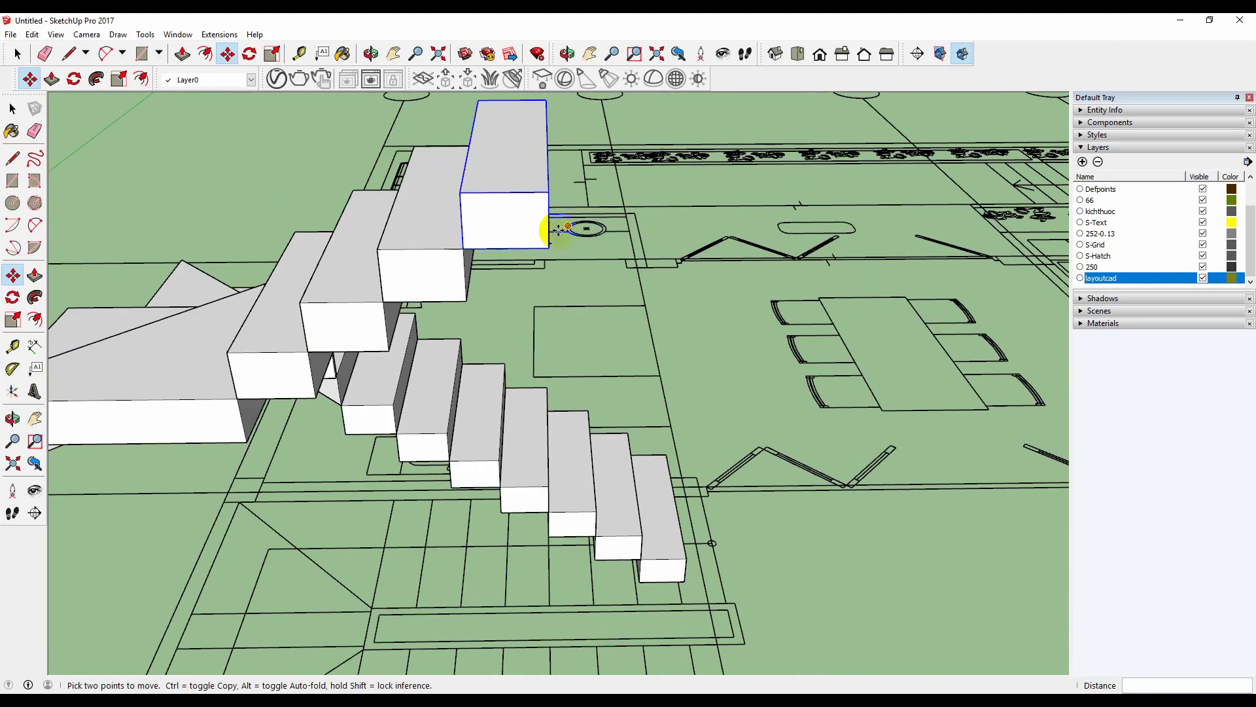
{"action": "left_click", "coordinate": [463, 248]}
{"action": "key", "text": "ctrl"}
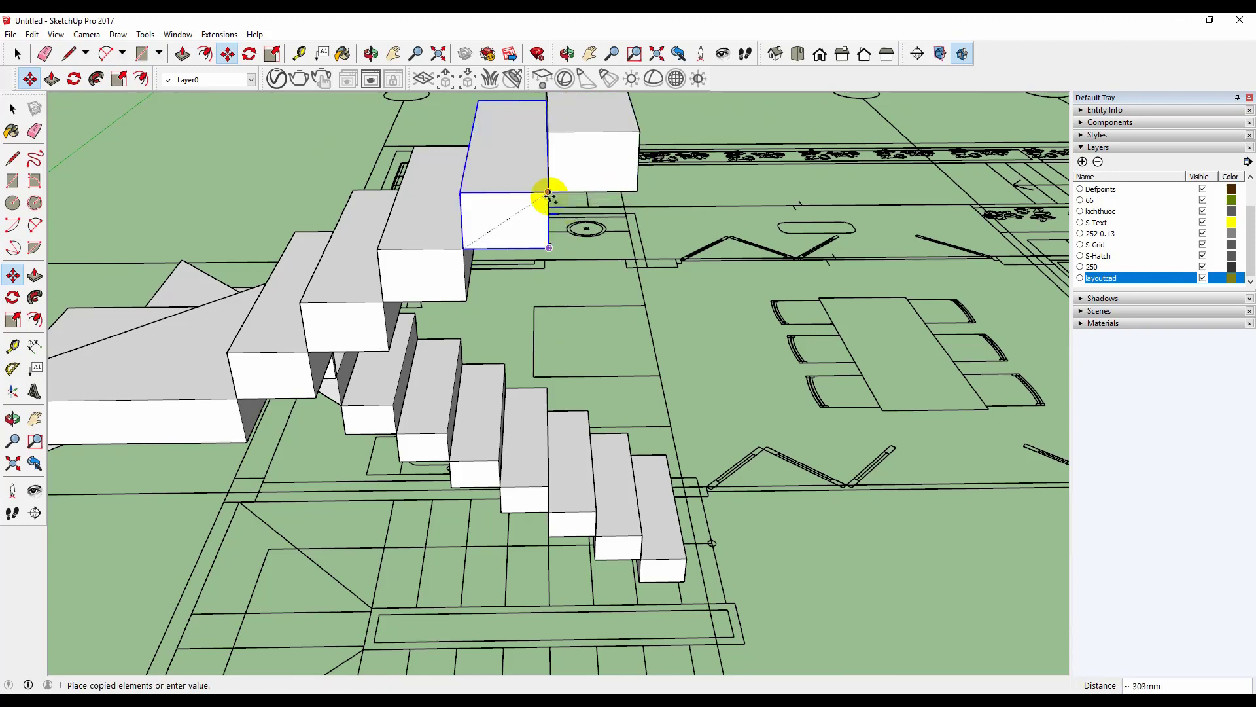
{"action": "left_click", "coordinate": [548, 193]}
{"action": "left_click", "coordinate": [548, 194]}
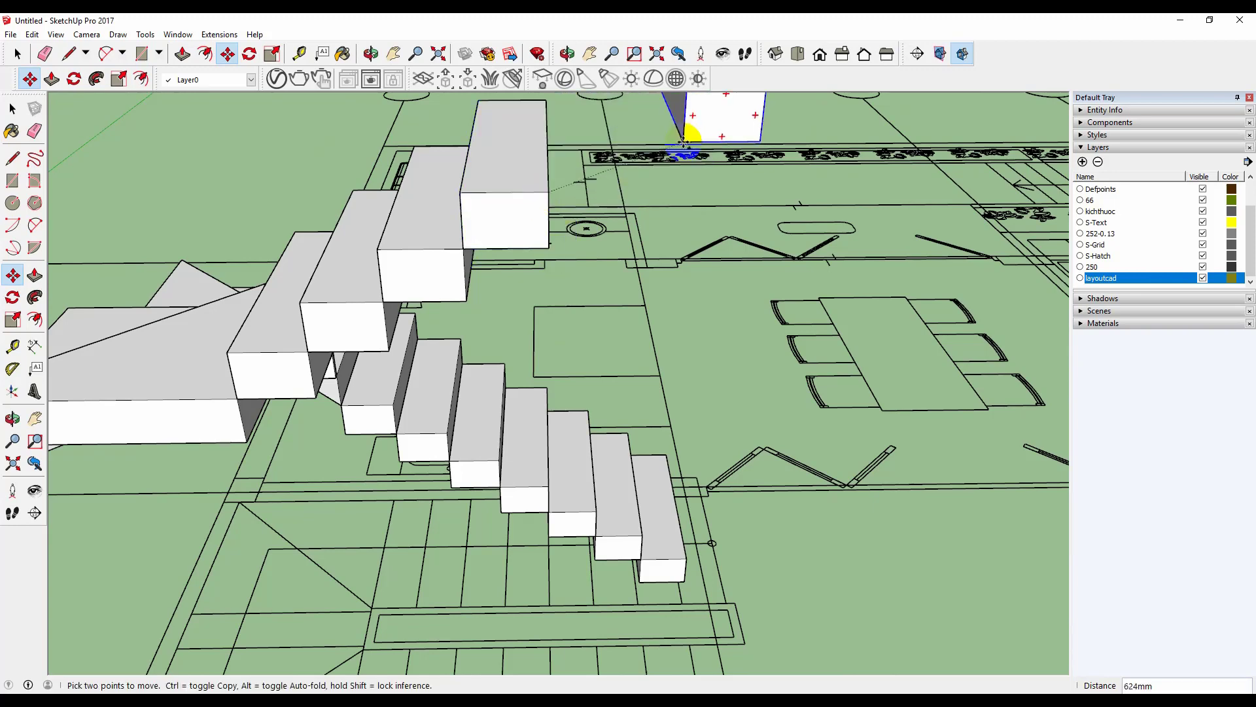
{"action": "key", "text": "ctrl"}
{"action": "left_click", "coordinate": [638, 132]}
{"action": "scroll", "coordinate": [536, 277], "scroll_direction": "down", "scroll_amount": 2}
{"action": "scroll", "coordinate": [536, 277], "scroll_direction": "down", "scroll_amount": 1}
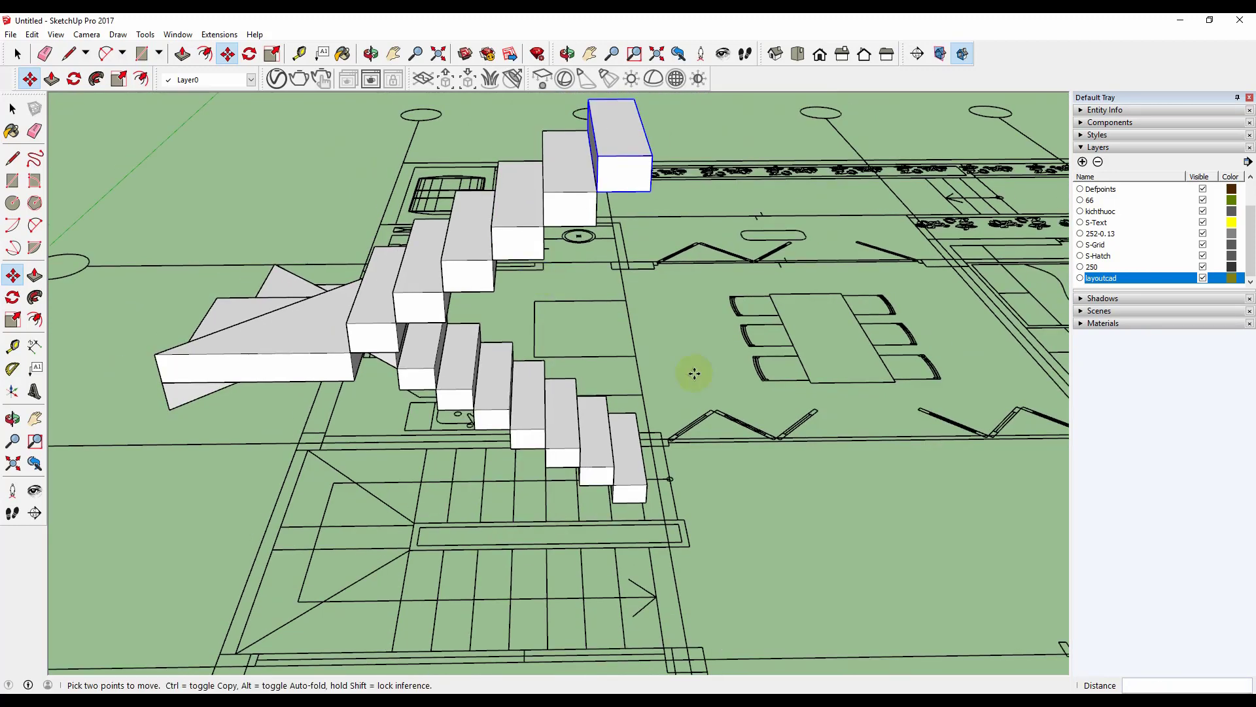
Step: Copy the highest step once more onto its own far top corner to finish the upper flight
{"action": "middle_click_drag", "start_coordinate": [693, 372], "coordinate": [659, 286]}
{"action": "scroll", "coordinate": [643, 378], "scroll_direction": "down", "scroll_amount": 4}
{"action": "middle_click_drag", "start_coordinate": [643, 379], "coordinate": [635, 332]}
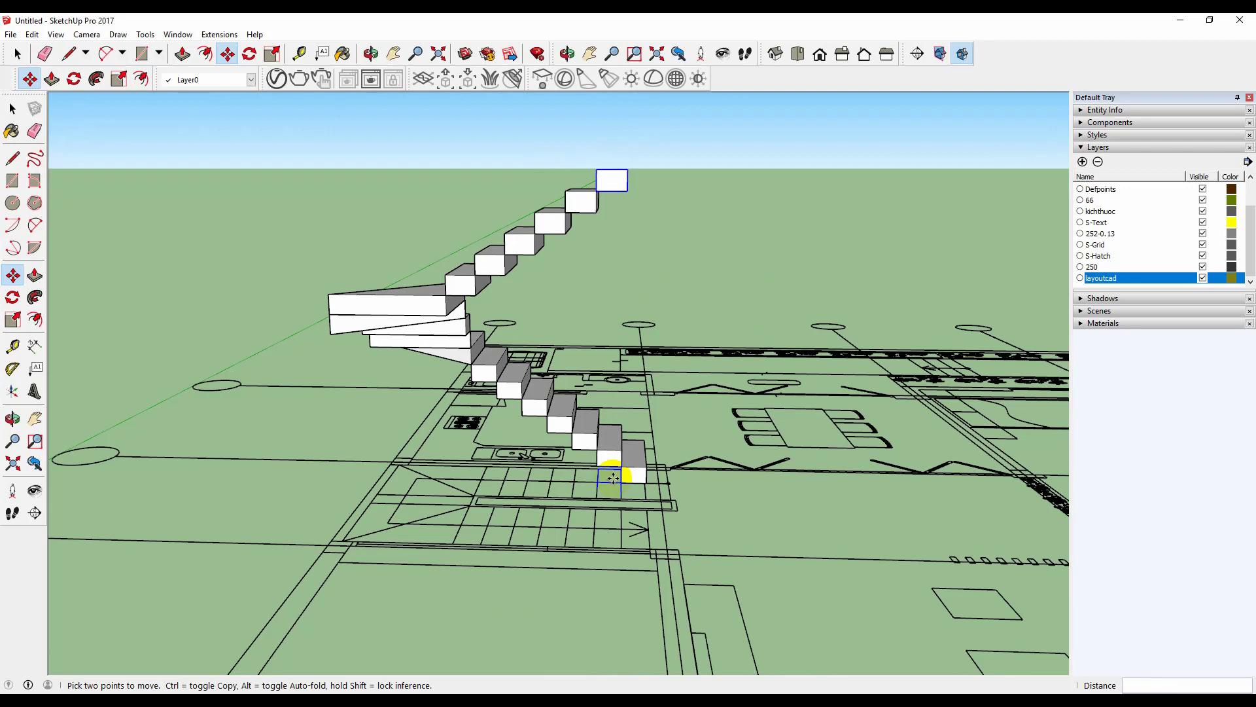
{"action": "left_click", "coordinate": [608, 191]}
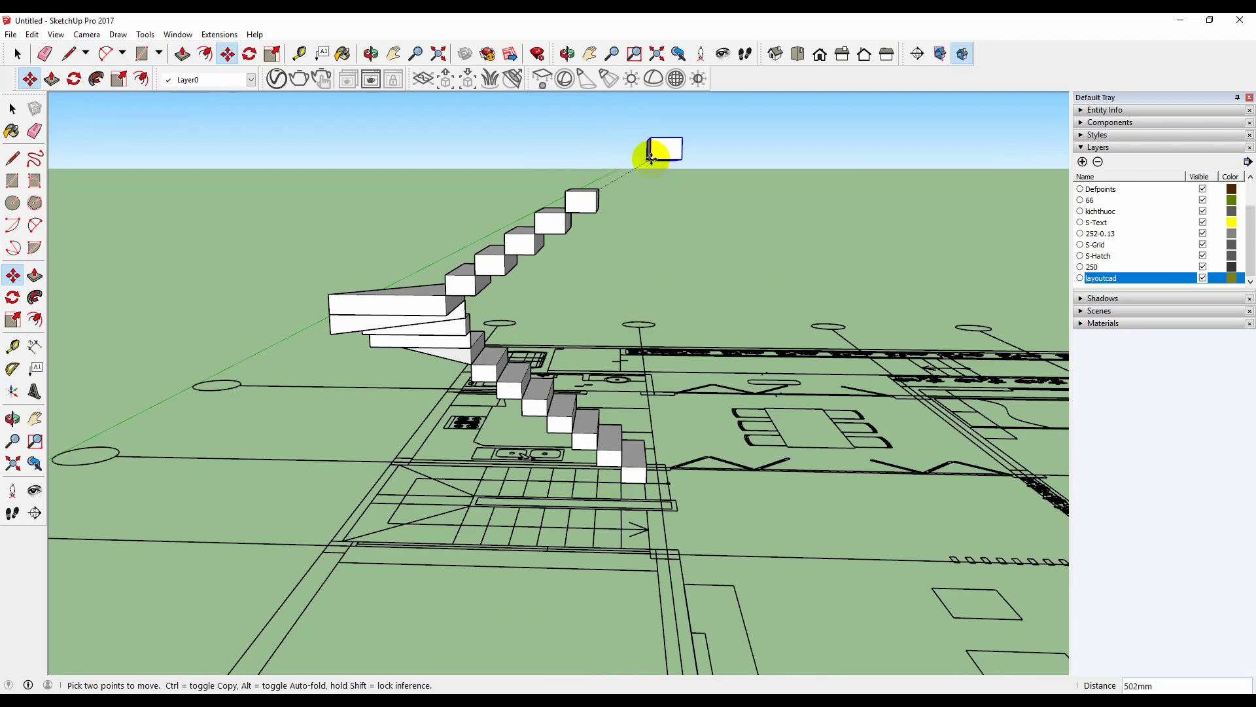
{"action": "key", "text": "ctrl"}
{"action": "left_click", "coordinate": [629, 168]}
{"action": "key", "text": "space"}
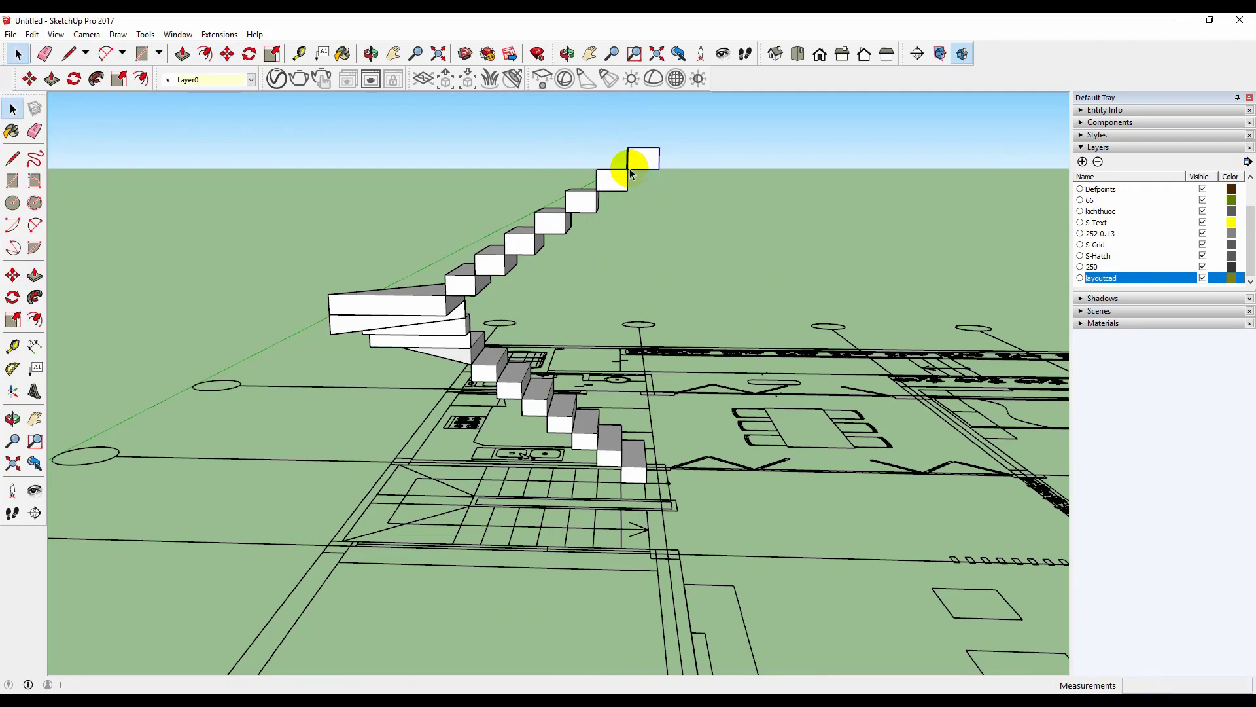
Step: Check the top step's alignment with the stair end on the floor plan using a temporary vertical line from its bottom corner
{"action": "key", "text": "l"}
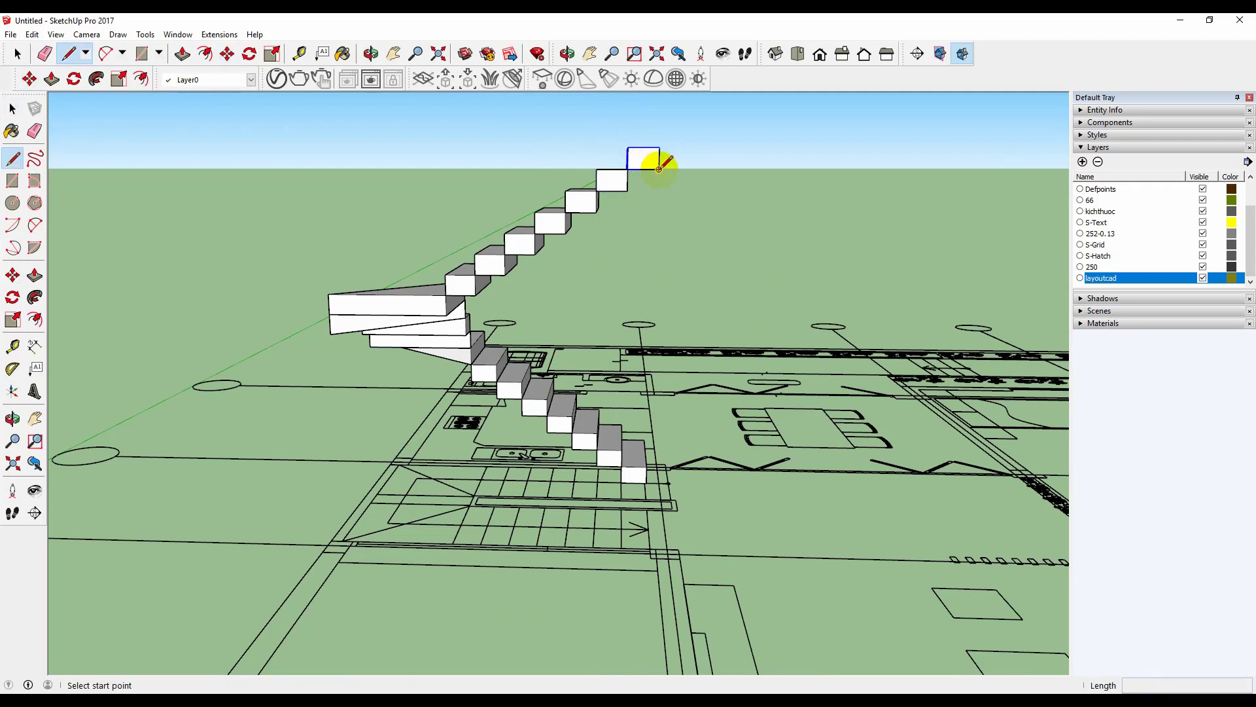
{"action": "left_click", "coordinate": [659, 169]}
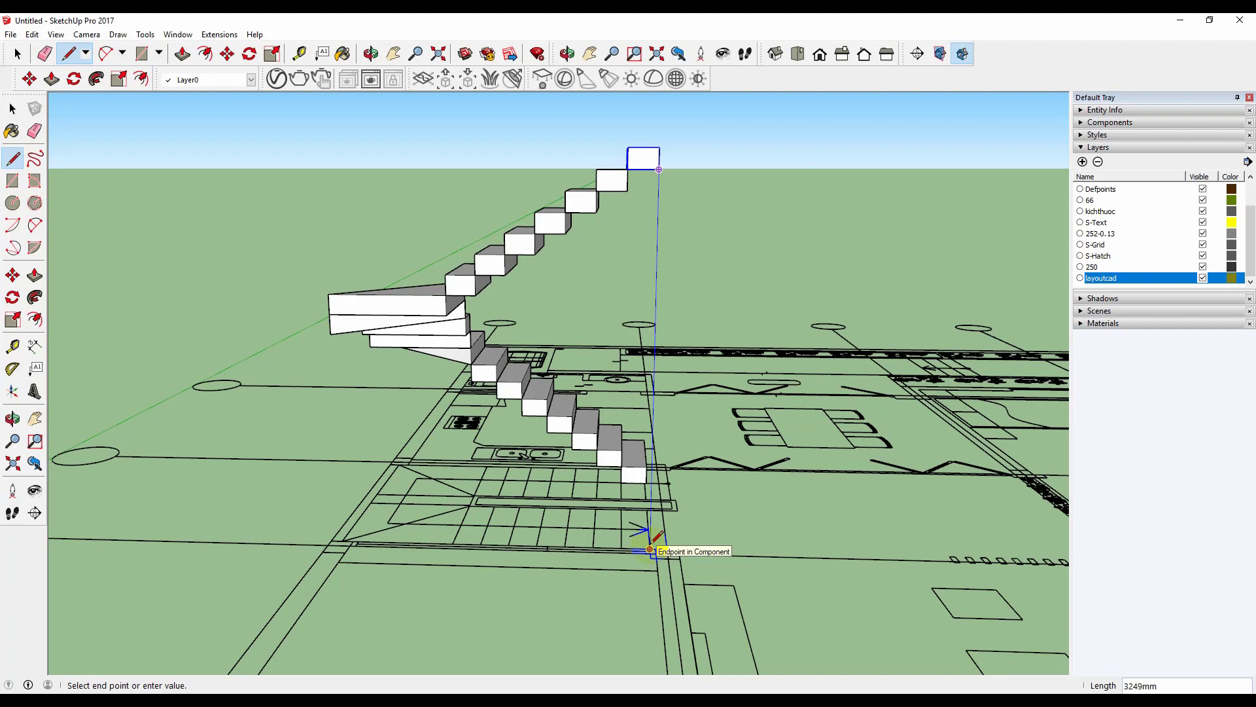
{"action": "key", "text": "Escape"}
{"action": "key", "text": "space"}
Step: Select all the straight steps and winders of the staircase and make them one group
{"action": "middle_click_drag", "start_coordinate": [689, 329], "coordinate": [683, 391]}
{"action": "key", "text": "space"}
{"action": "left_click_drag", "start_coordinate": [308, 164], "coordinate": [735, 502]}
{"action": "middle_click_drag", "start_coordinate": [735, 502], "coordinate": [800, 269]}
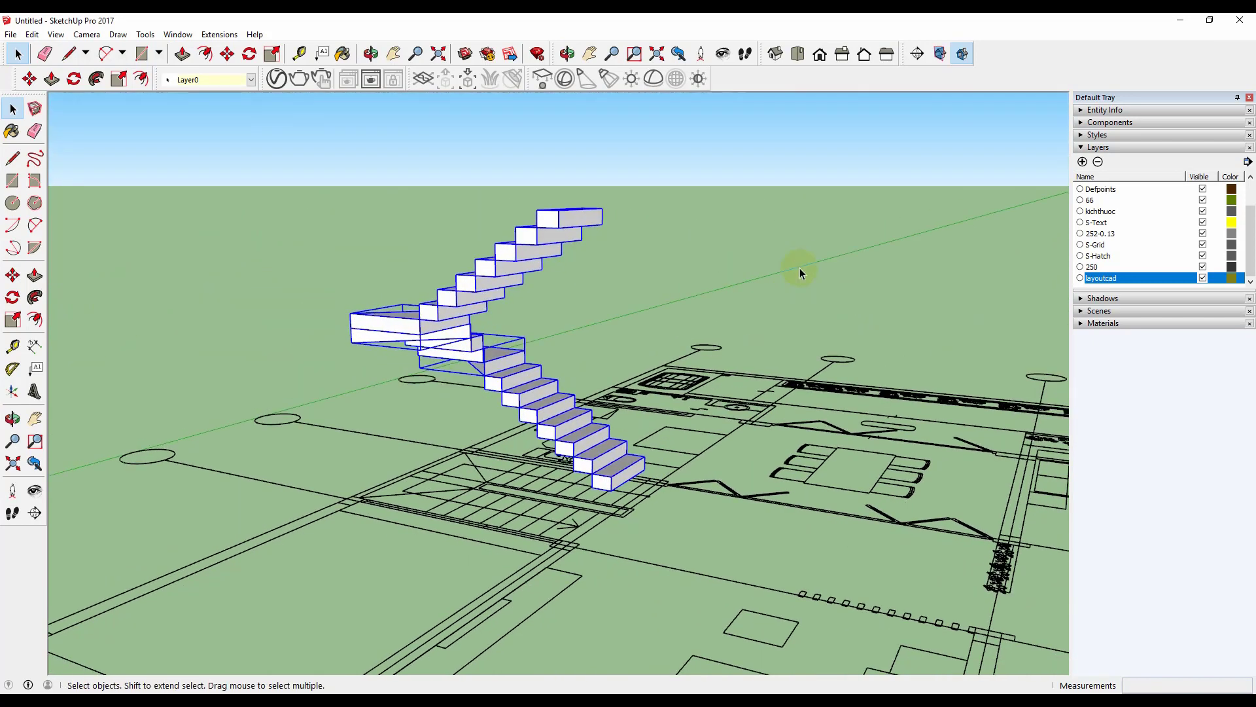
{"action": "right_click", "coordinate": [592, 451]}
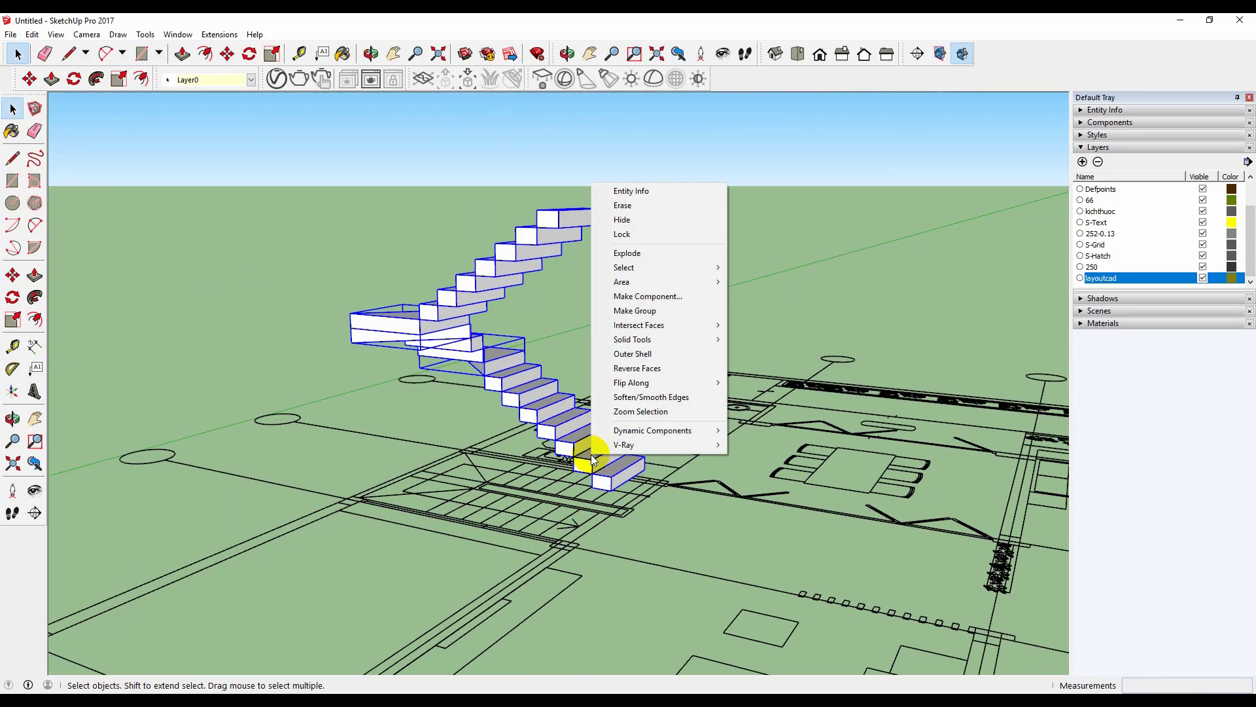
{"action": "left_click", "coordinate": [654, 310]}
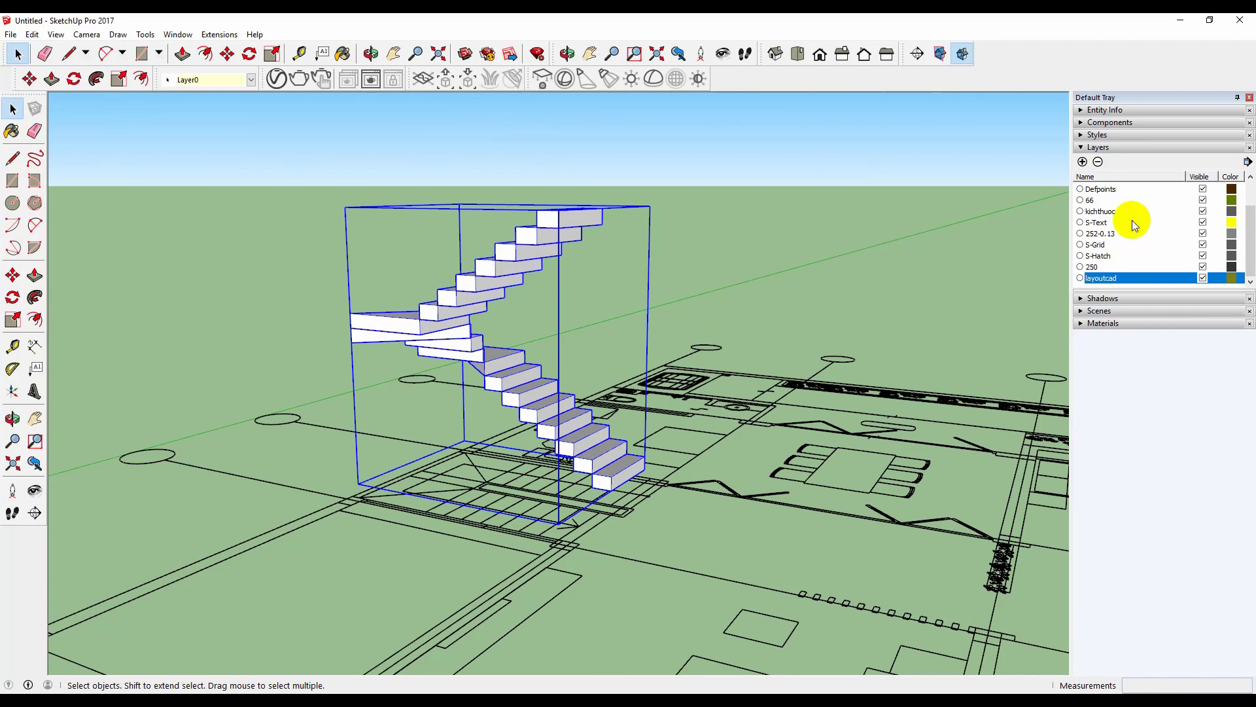
Step: Add a new layer named staircase and assign the staircase group to it
{"action": "left_click", "coordinate": [1083, 162]}
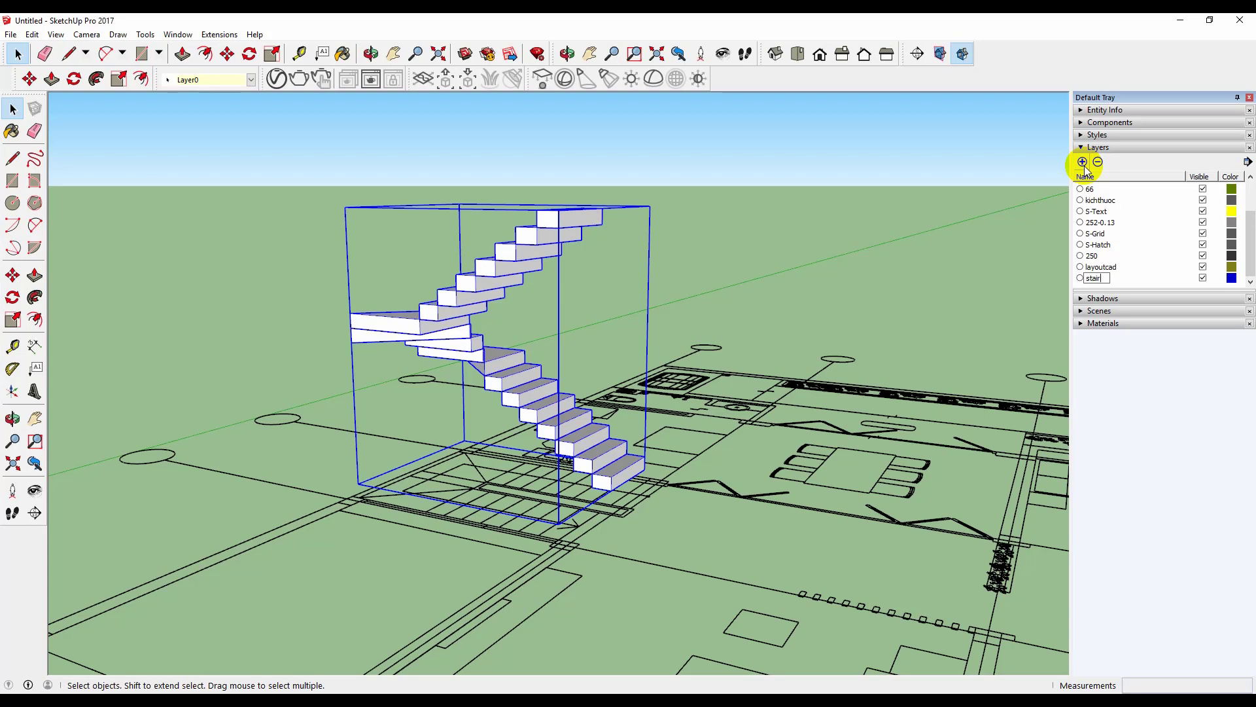
{"action": "key", "text": "Return"}
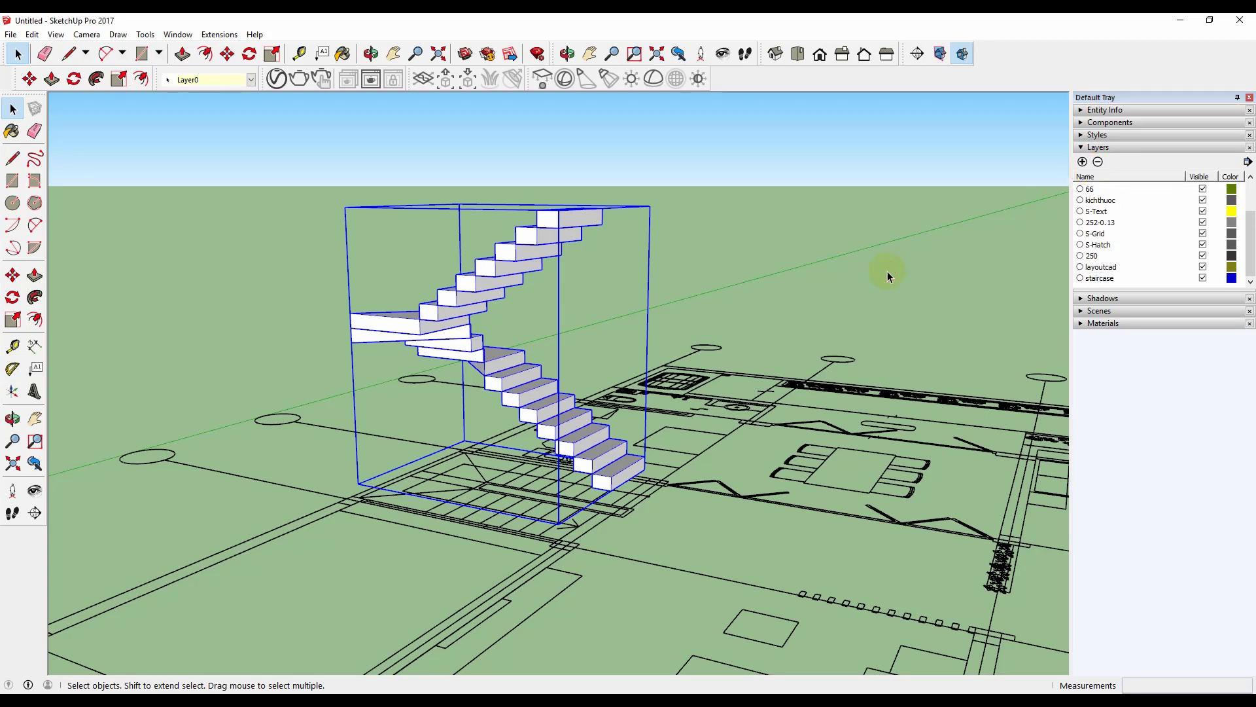
{"action": "left_click", "coordinate": [887, 271]}
{"action": "left_click", "coordinate": [545, 235]}
{"action": "left_click", "coordinate": [206, 78]}
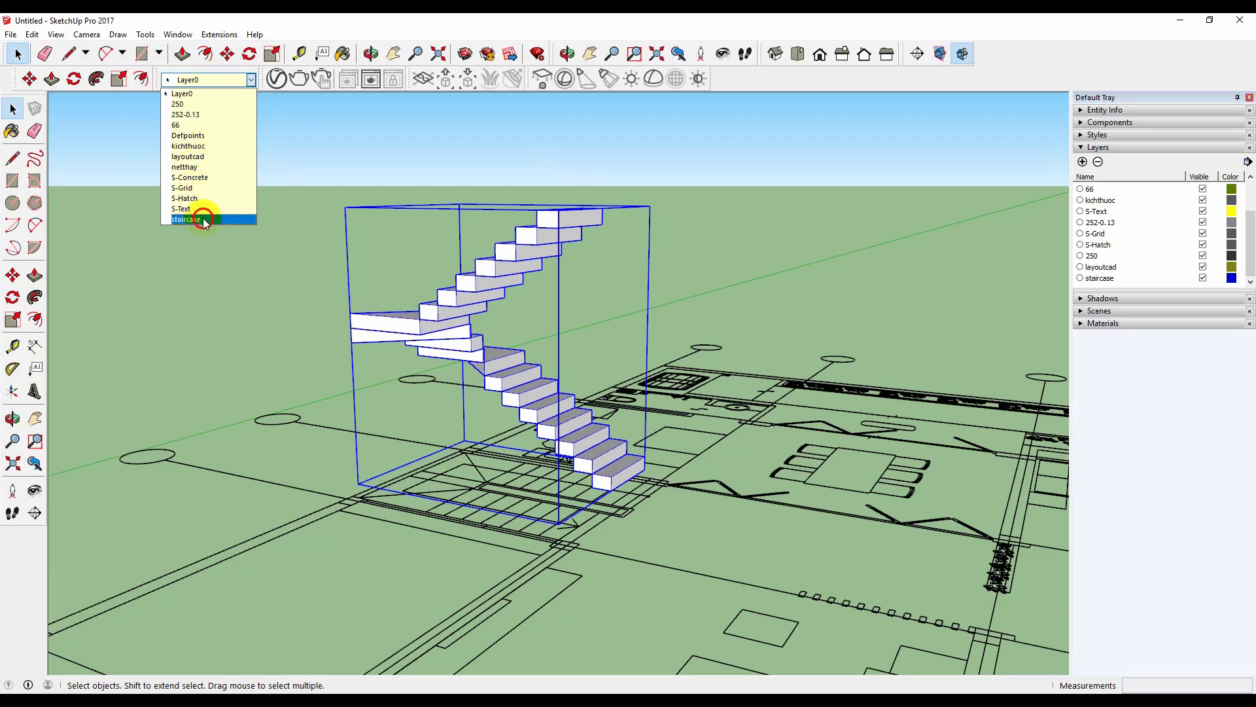
{"action": "left_click", "coordinate": [196, 219]}
Step: Hide the staircase layer and show it again to check that the whole stair belongs to it
{"action": "left_click", "coordinate": [1203, 278]}
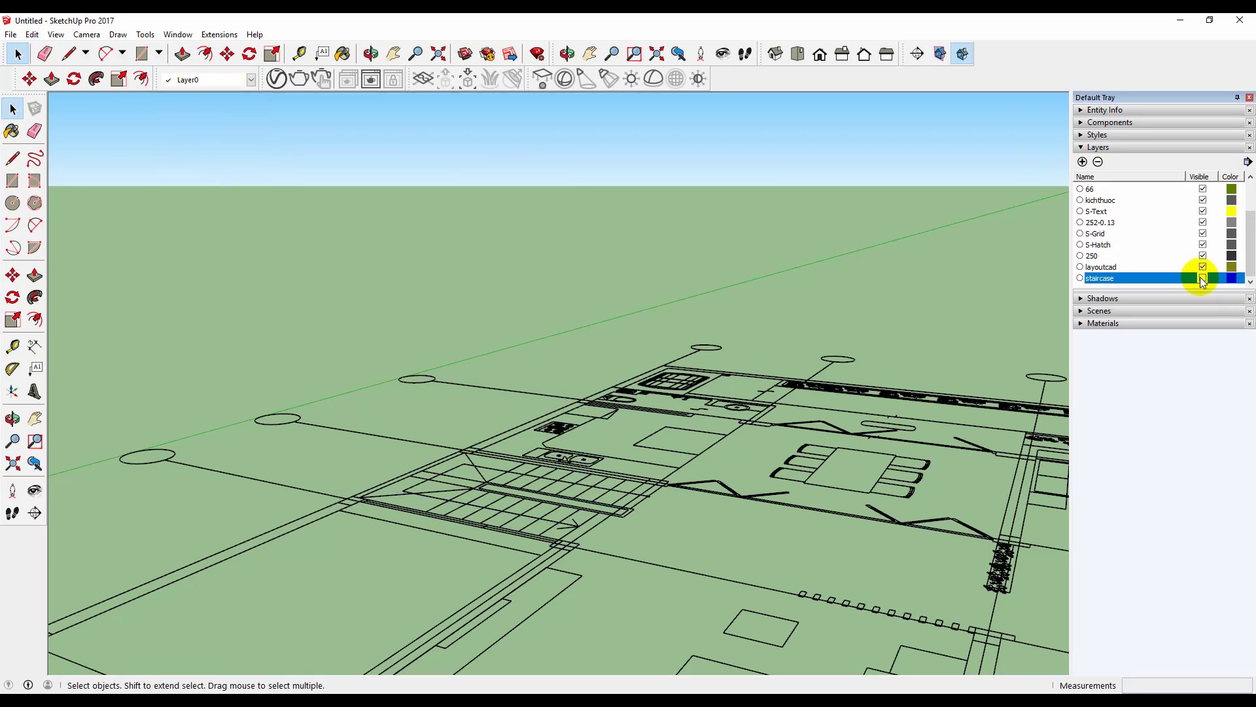
{"action": "left_click", "coordinate": [1203, 278]}
{"action": "left_click", "coordinate": [558, 432]}
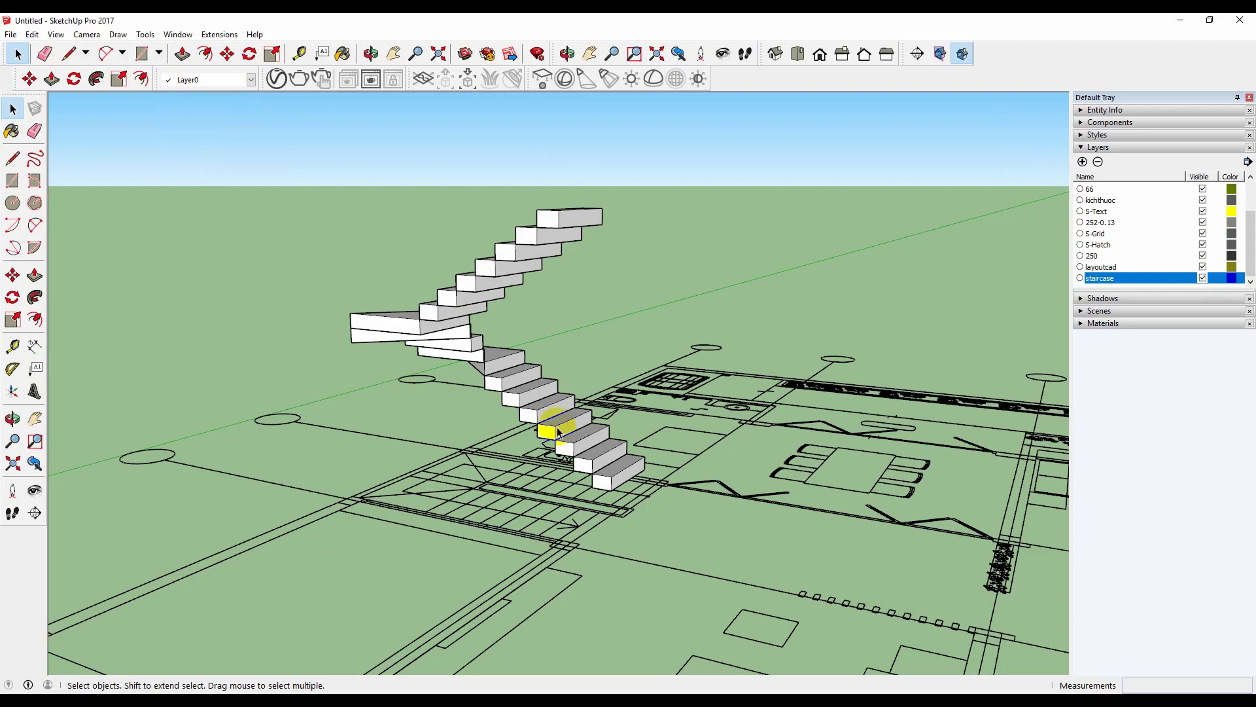
Step: Draw a triangular face beneath the second step, joining its inner bottom corner to the lowest step's inner bottom corner
{"action": "middle_click_drag", "start_coordinate": [558, 431], "coordinate": [611, 461]}
{"action": "scroll", "coordinate": [615, 453], "scroll_direction": "up", "scroll_amount": 3}
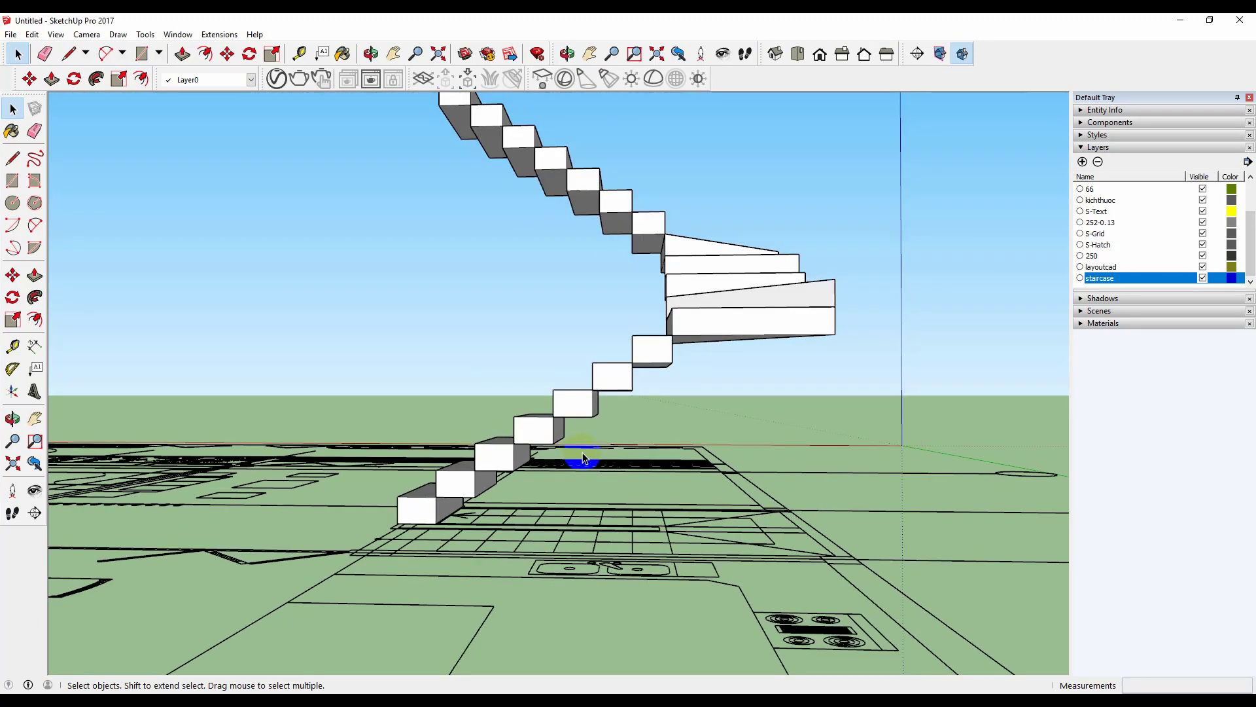
{"action": "scroll", "coordinate": [615, 458], "scroll_direction": "up", "scroll_amount": 3}
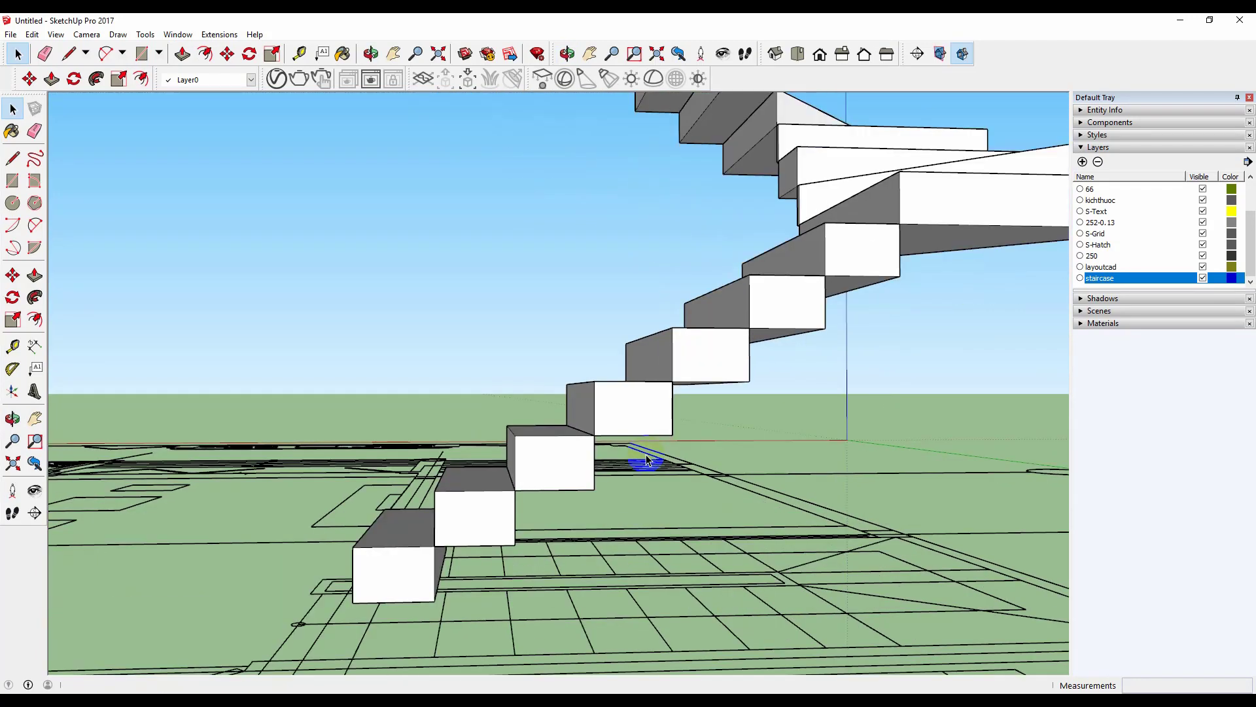
{"action": "key", "text": "l"}
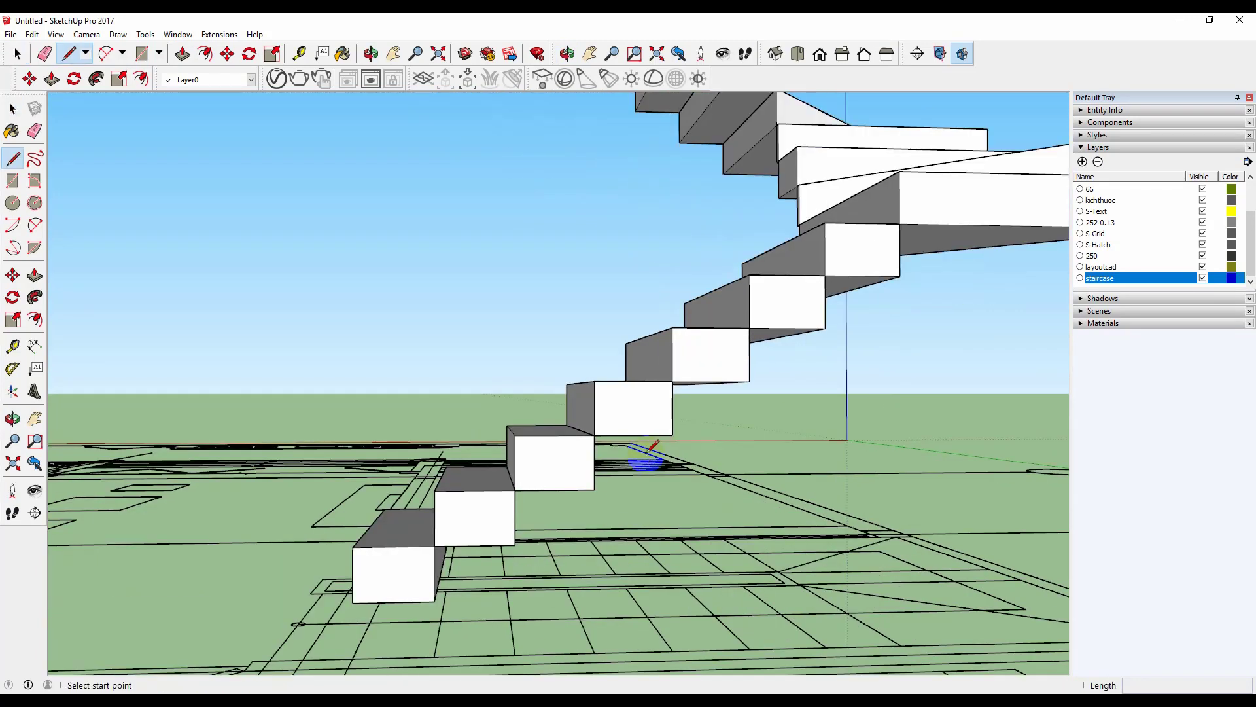
{"action": "left_click", "coordinate": [434, 601]}
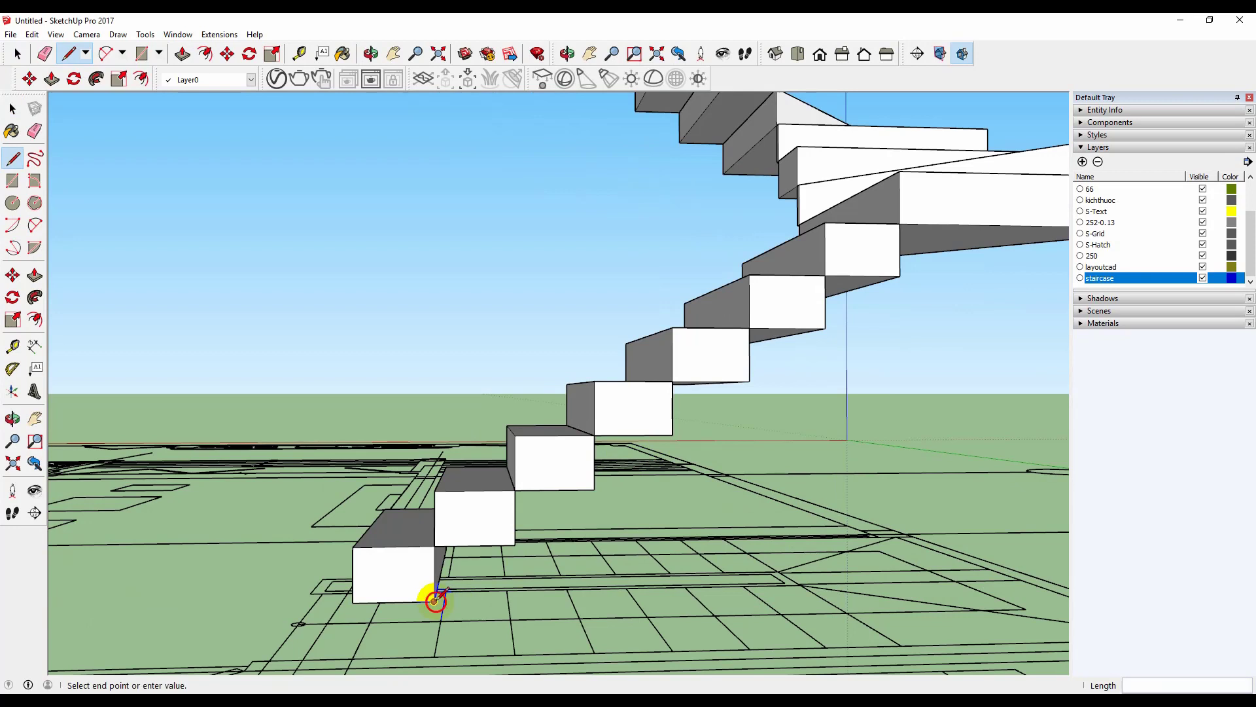
{"action": "left_click", "coordinate": [515, 544]}
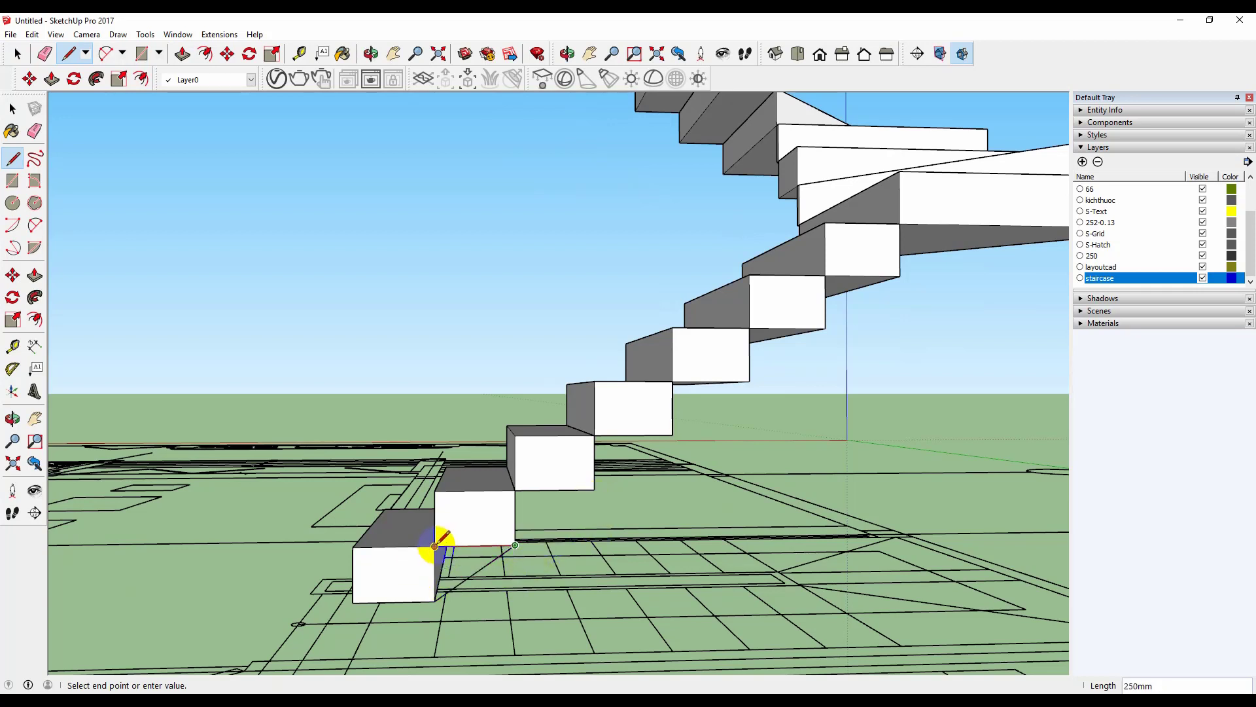
{"action": "left_click", "coordinate": [434, 598]}
{"action": "key", "text": "space"}
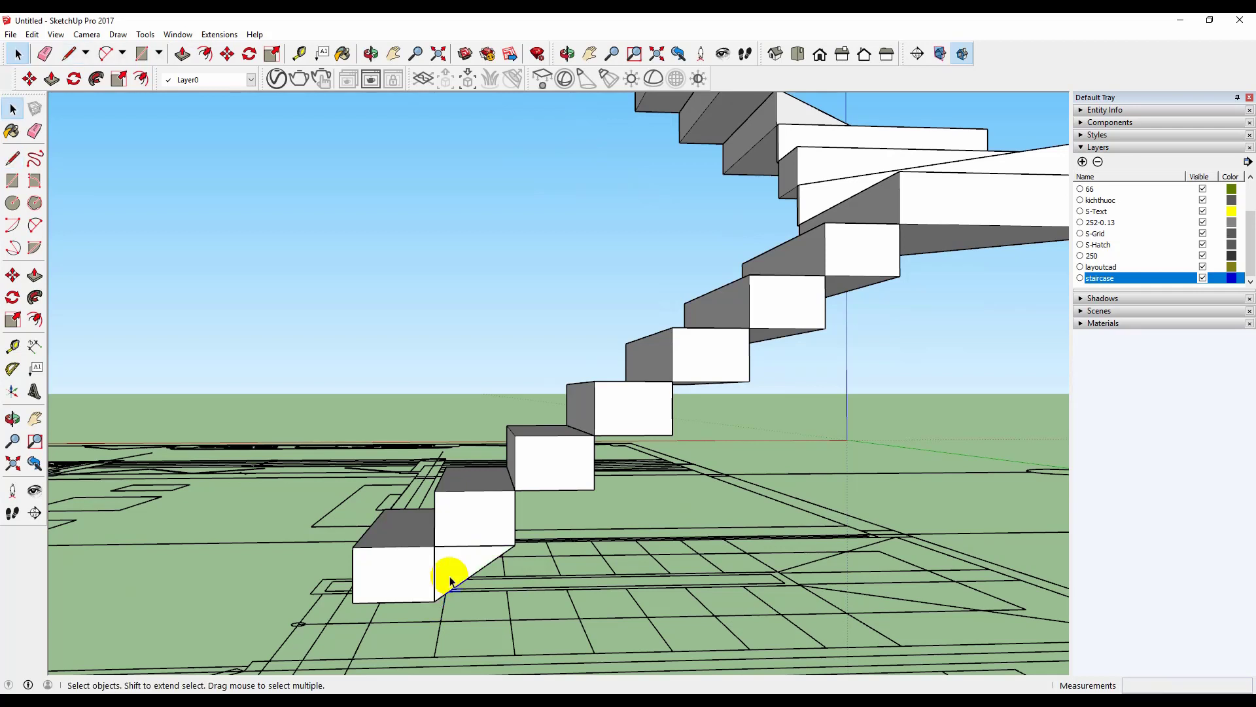
Step: Make the triangular face beneath the second step a group and open that group for editing
{"action": "left_click", "coordinate": [455, 570]}
{"action": "right_click", "coordinate": [454, 570]}
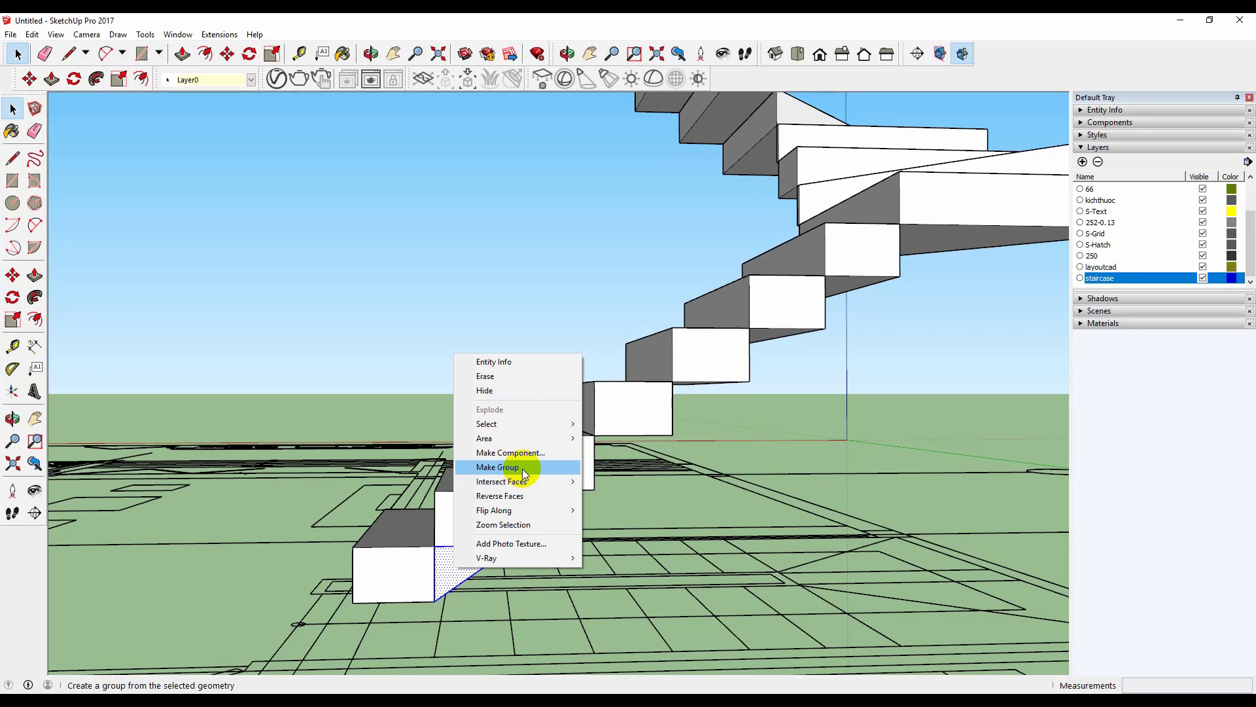
{"action": "left_click", "coordinate": [522, 468]}
{"action": "left_click", "coordinate": [486, 557]}
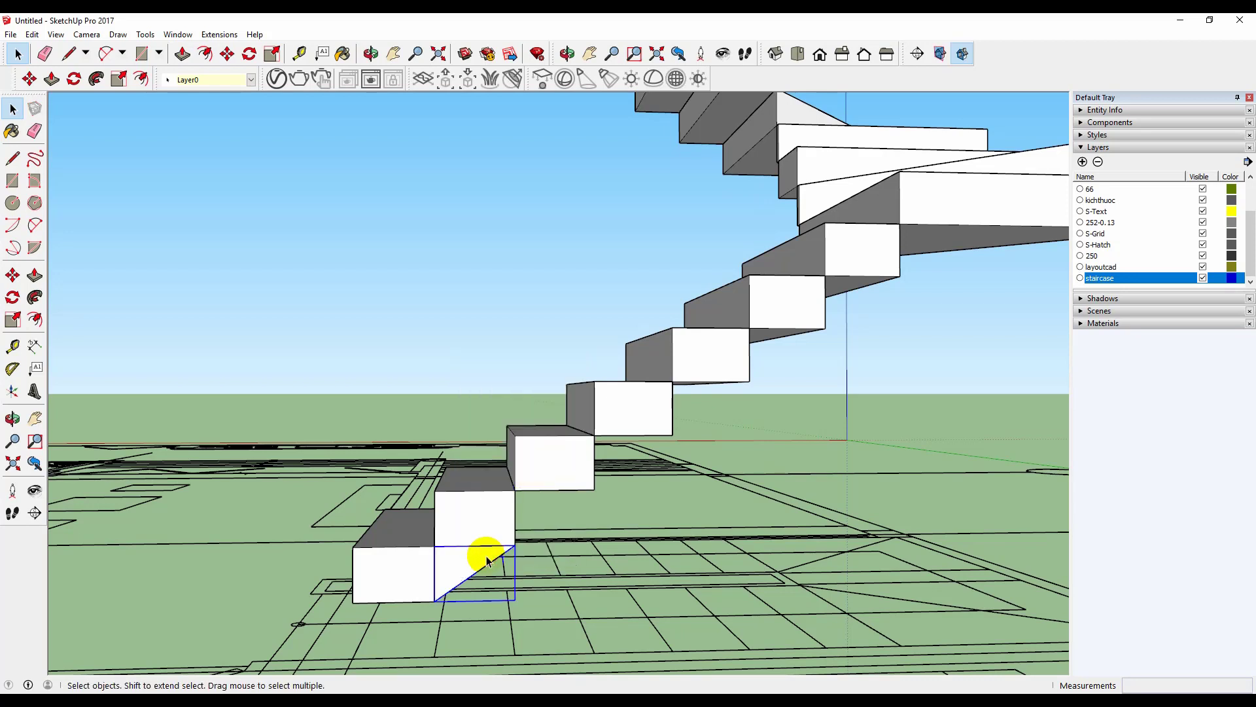
{"action": "double_click", "coordinate": [486, 558]}
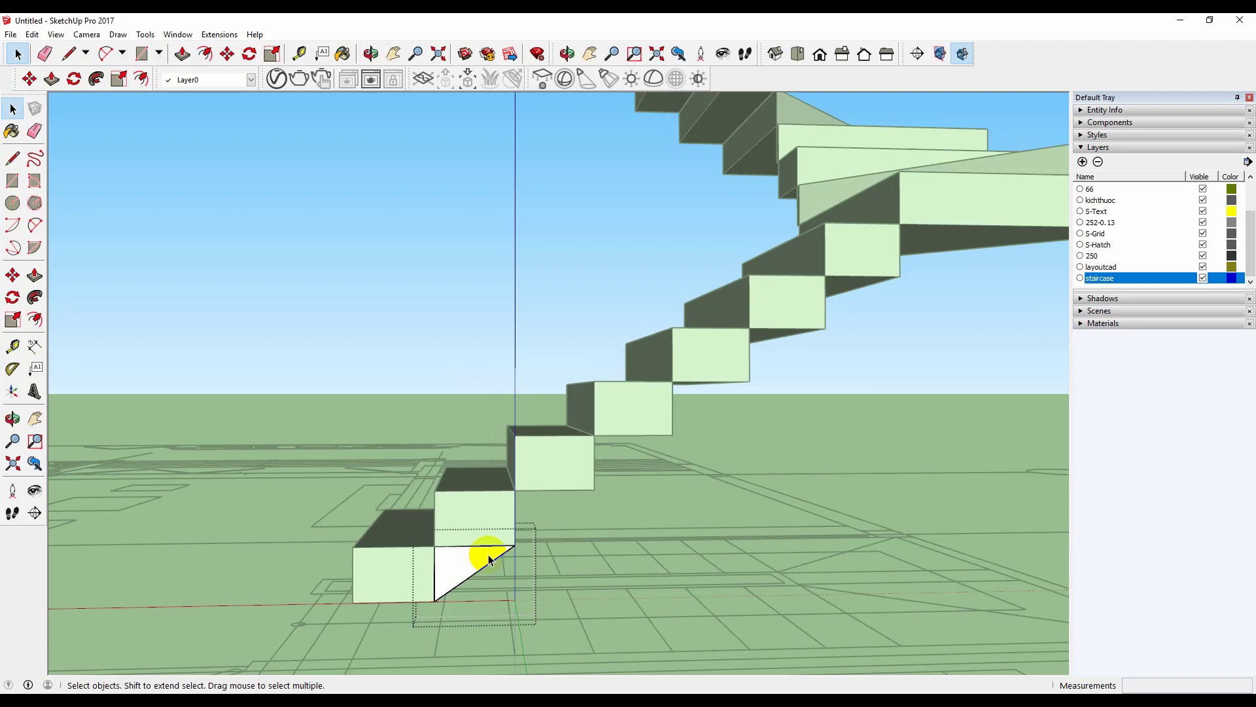
Step: Draw a triangular face beneath the third step, continuing the slope from the first triangle to the third step's inner bottom corner
{"action": "key", "text": "l"}
{"action": "left_click", "coordinate": [515, 544]}
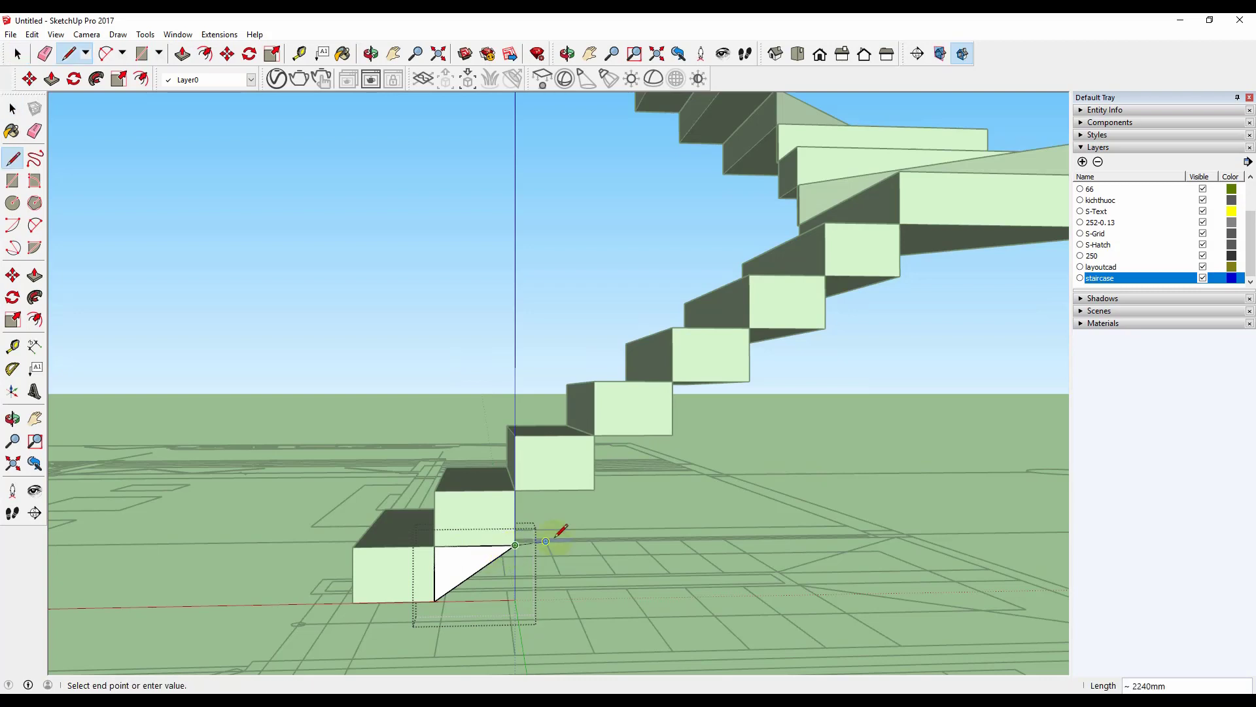
{"action": "left_click", "coordinate": [594, 490]}
{"action": "left_click", "coordinate": [515, 489]}
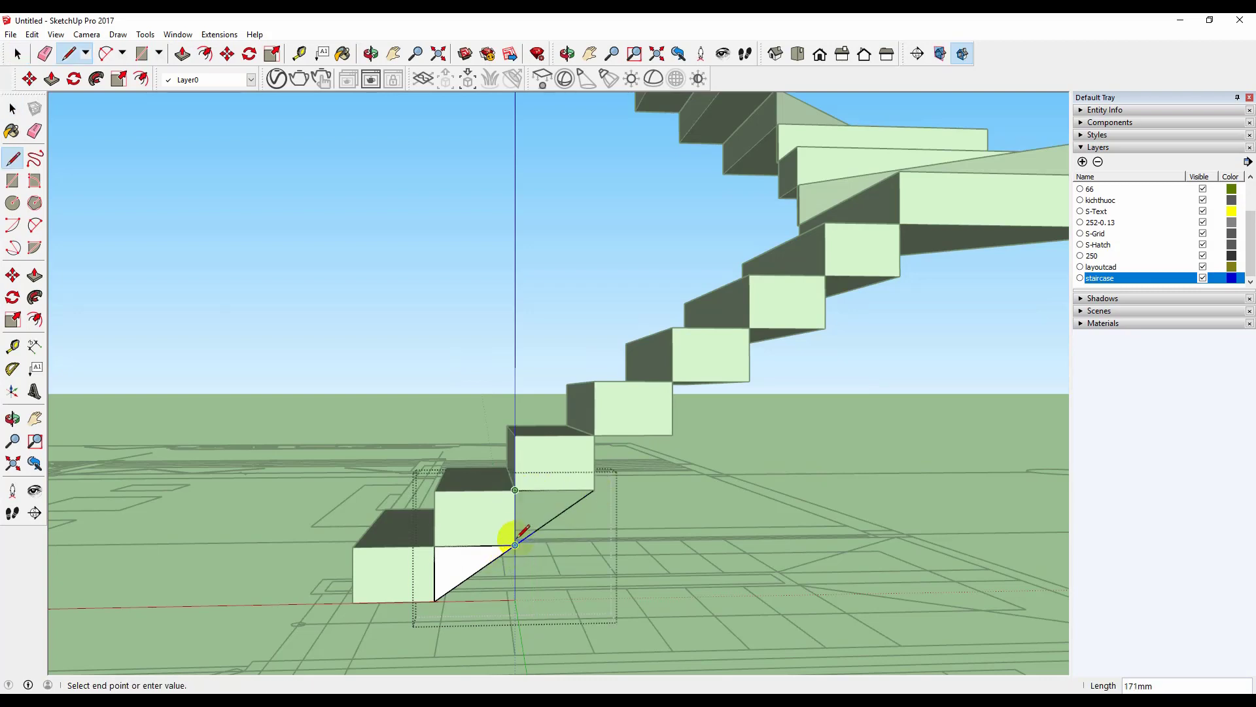
{"action": "left_click", "coordinate": [515, 544]}
Step: Reverse the triangular face beneath the third step so its front side points outward
{"action": "scroll", "coordinate": [588, 504], "scroll_direction": "up", "scroll_amount": 5}
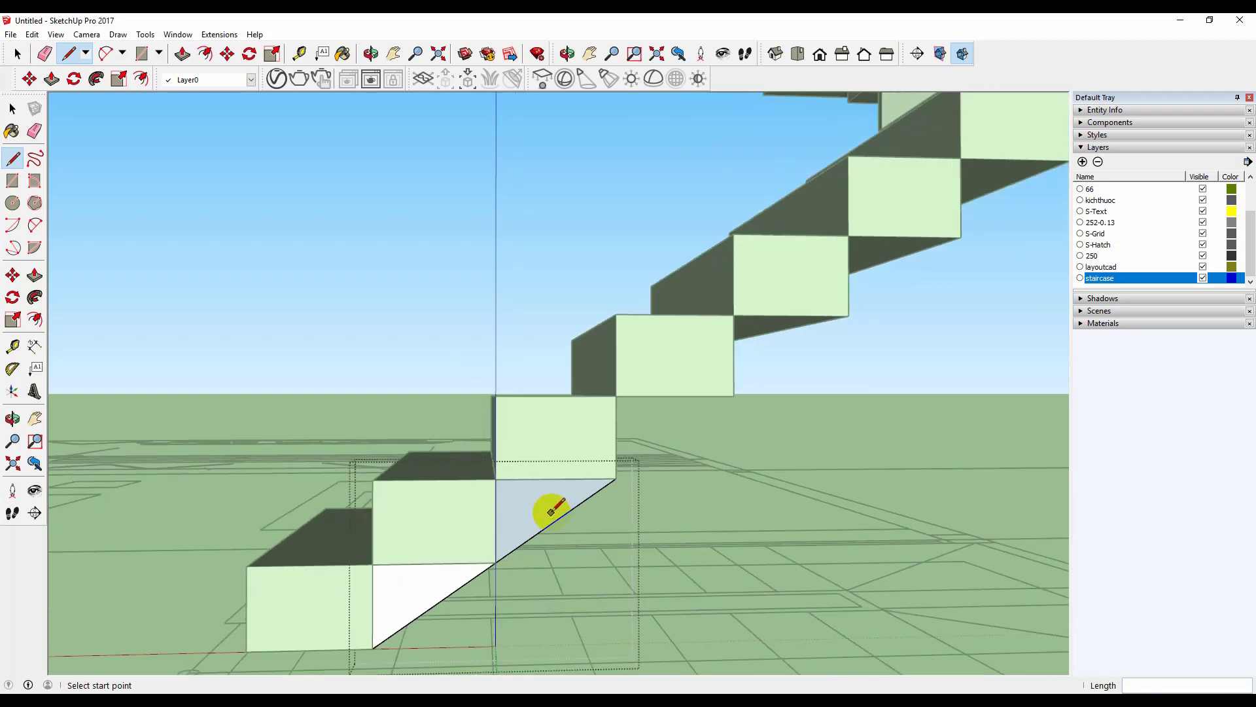
{"action": "key", "text": "space"}
{"action": "left_click", "coordinate": [542, 501]}
{"action": "right_click", "coordinate": [542, 501]}
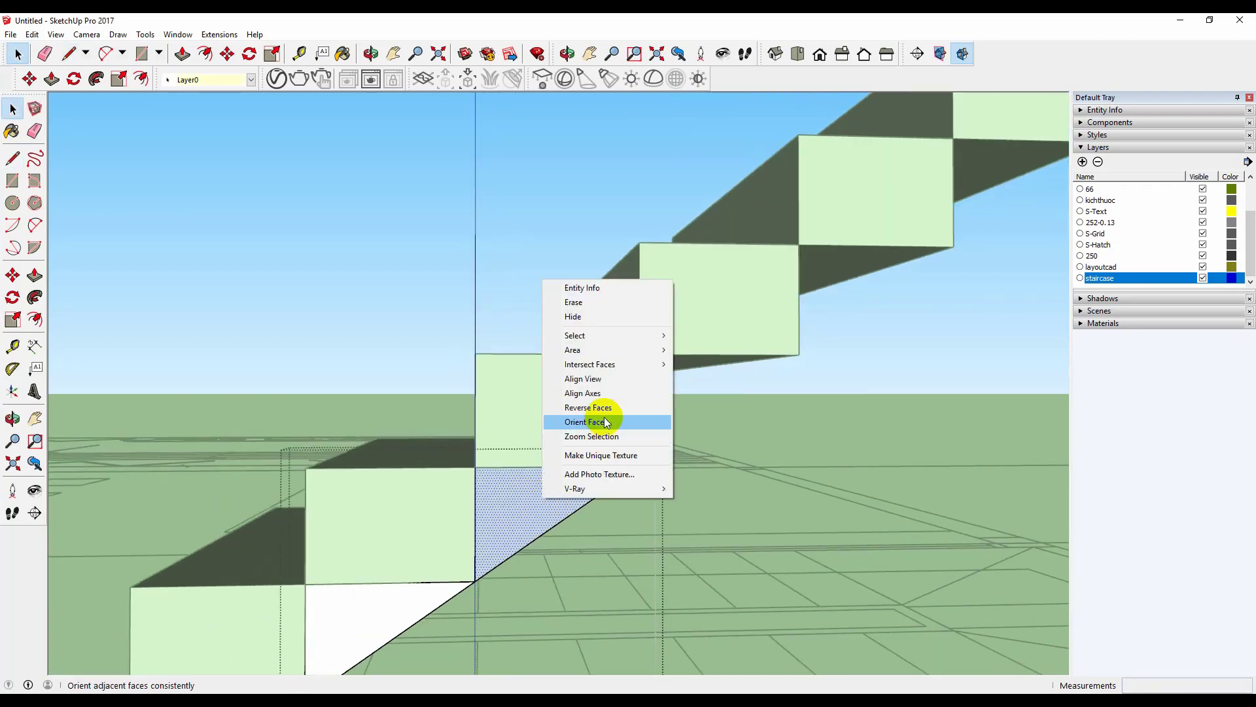
{"action": "left_click", "coordinate": [610, 407]}
{"action": "scroll", "coordinate": [554, 500], "scroll_direction": "down", "scroll_amount": 2}
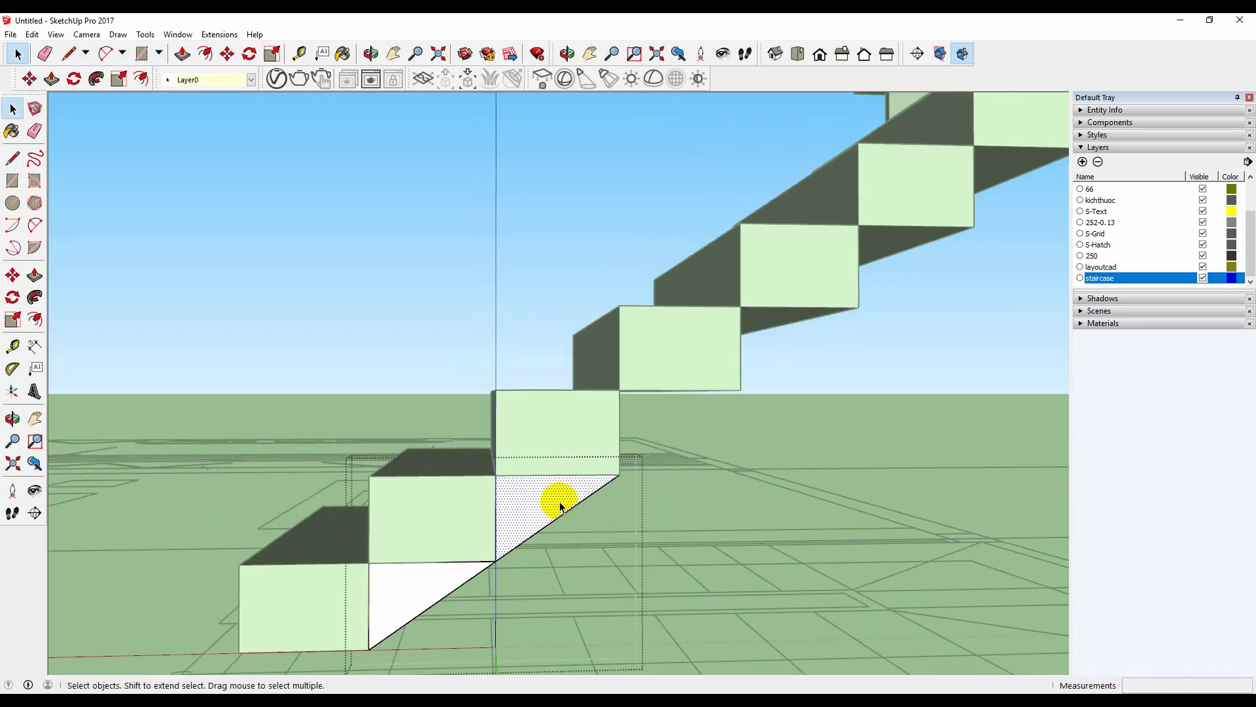
Step: Draw a triangular face beneath the fourth step, extending the sloped edge to that step's inner bottom corner
{"action": "scroll", "coordinate": [569, 494], "scroll_direction": "up", "scroll_amount": 5}
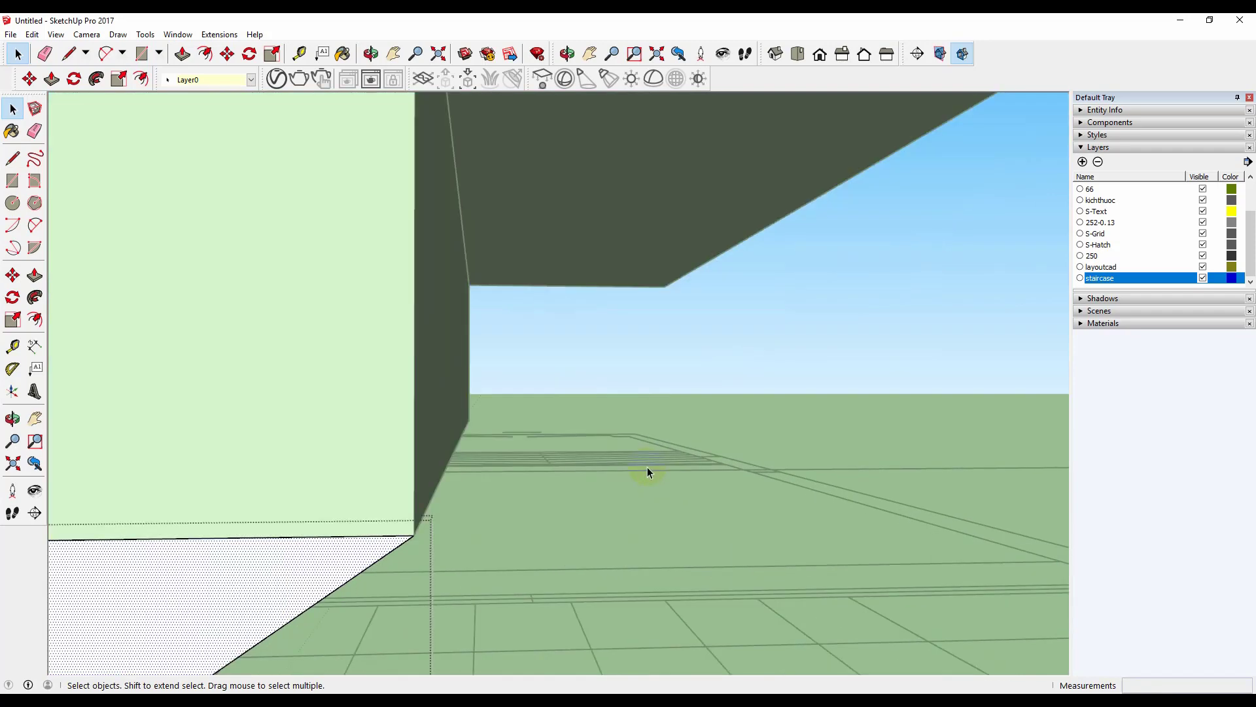
{"action": "scroll", "coordinate": [581, 490], "scroll_direction": "down", "scroll_amount": 4}
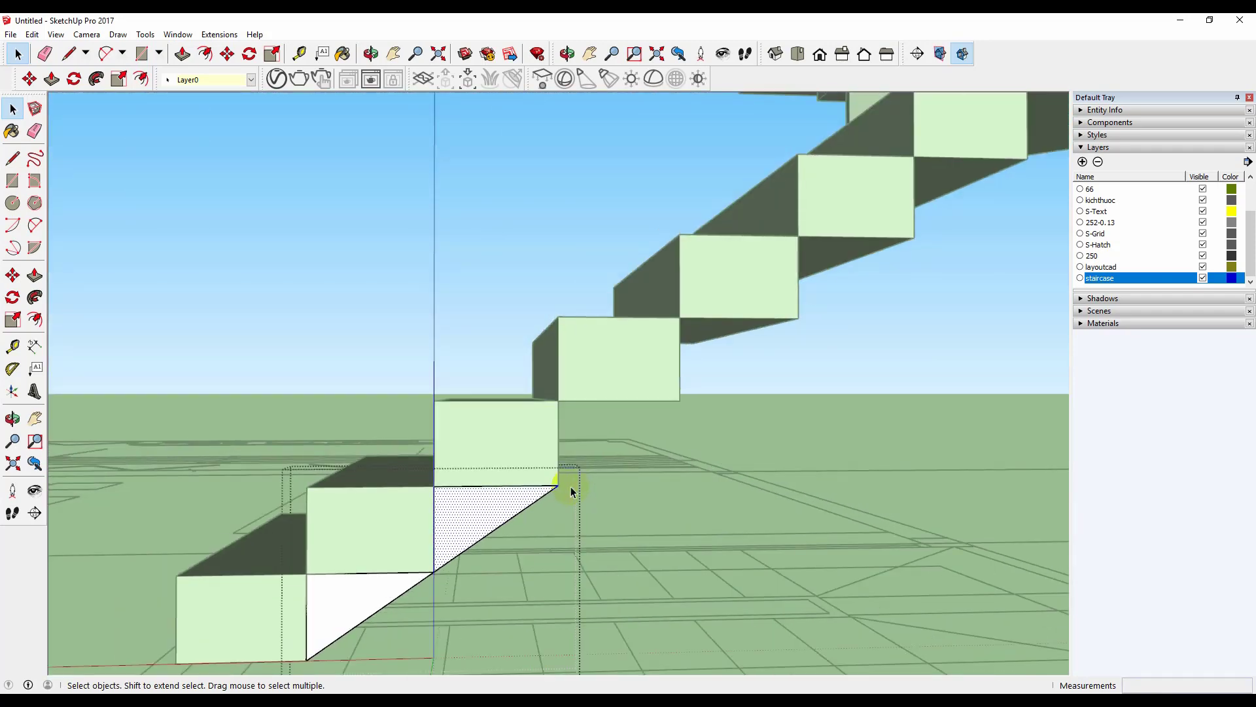
{"action": "key", "text": "l"}
{"action": "left_click", "coordinate": [558, 486]}
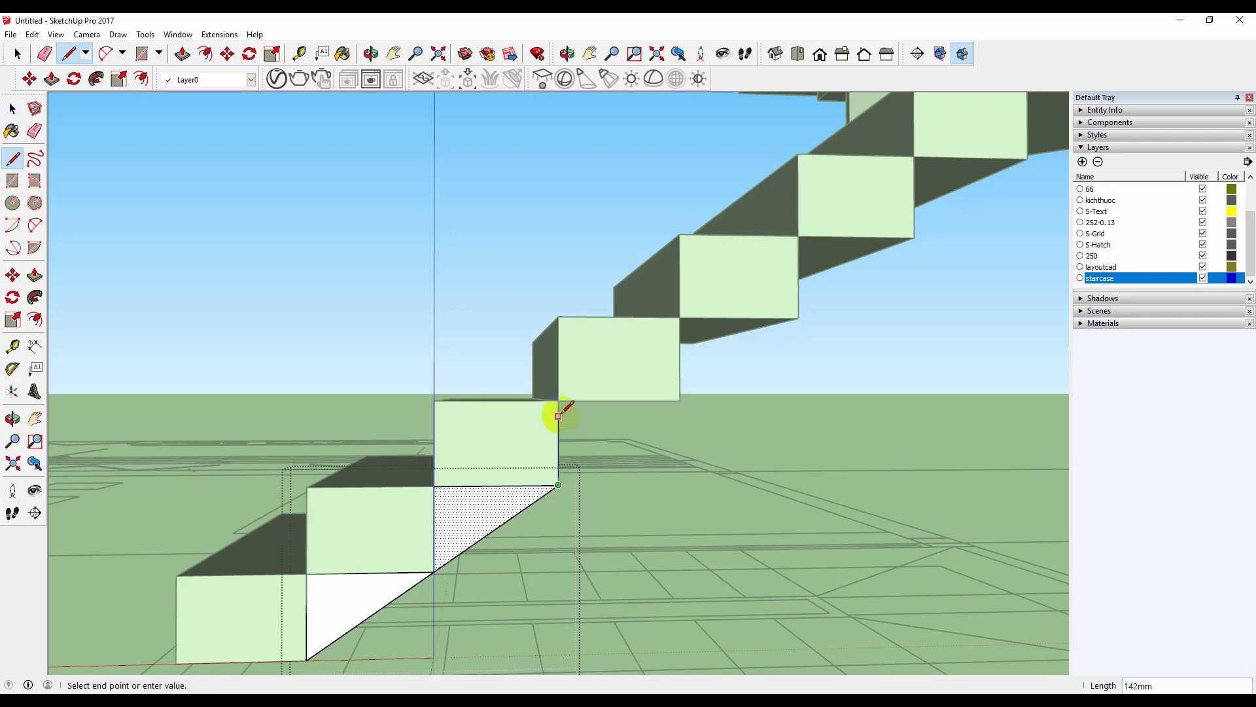
{"action": "left_click", "coordinate": [679, 401]}
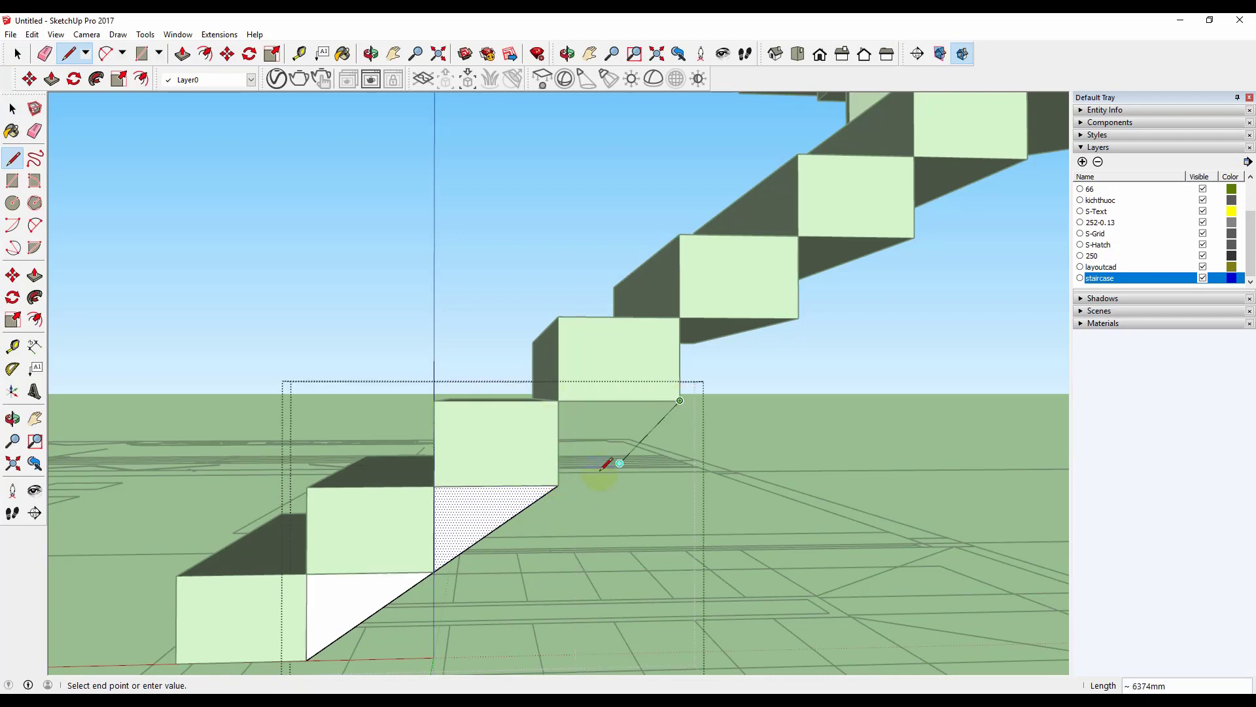
{"action": "left_click", "coordinate": [558, 486]}
{"action": "right_click", "coordinate": [561, 485]}
{"action": "left_click", "coordinate": [574, 430]}
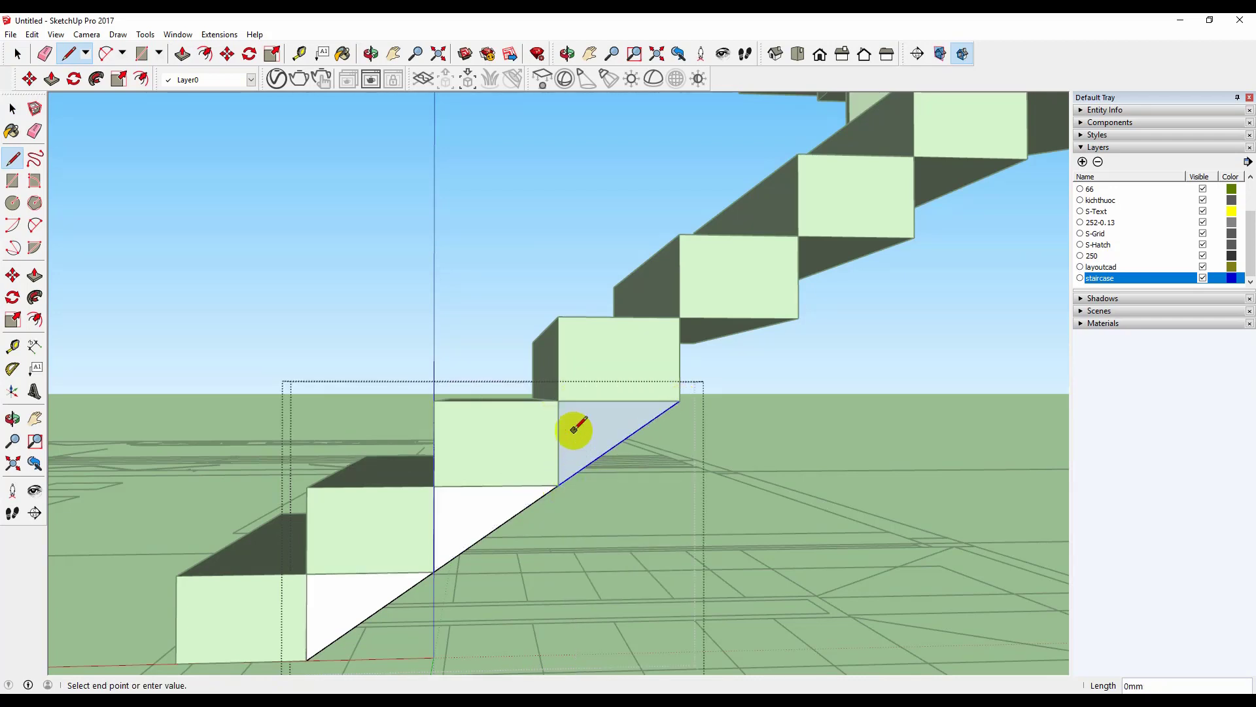
Step: Reverse the triangular face beneath the fourth step to match the other triangles
{"action": "key", "text": "space"}
{"action": "right_click", "coordinate": [584, 428]}
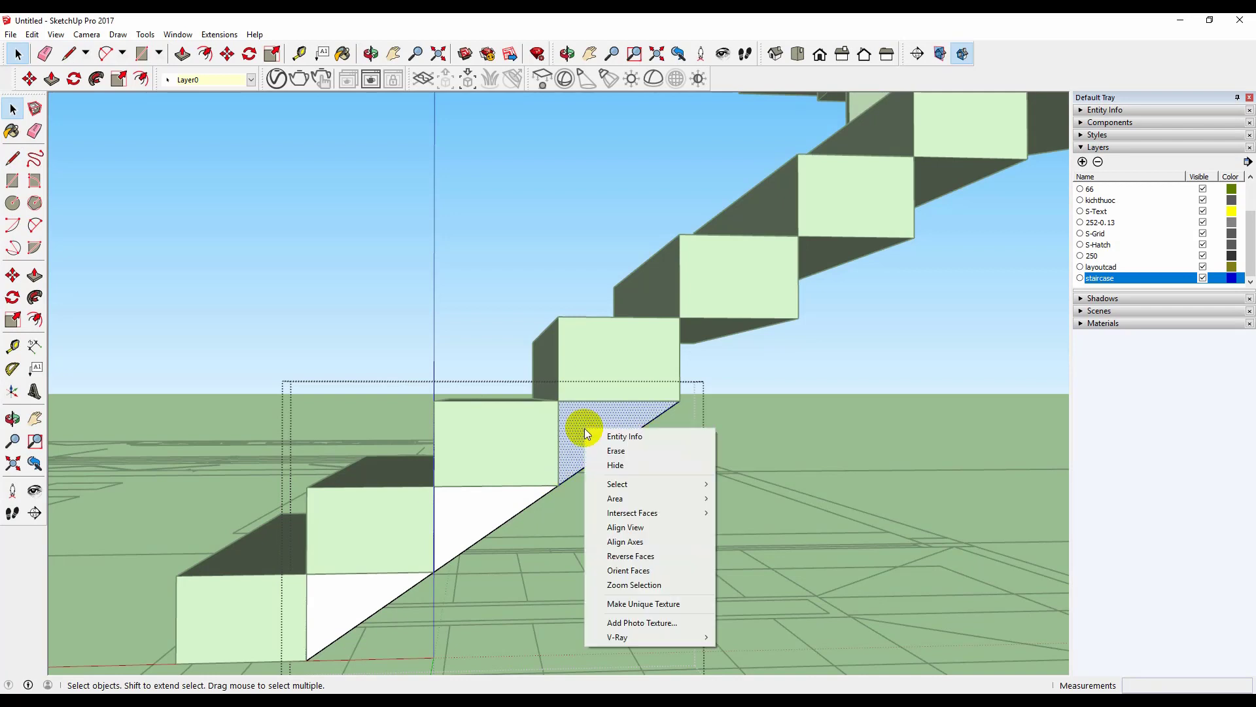
{"action": "left_click", "coordinate": [656, 556]}
Step: Draw a triangular face beneath the fifth step, closing it along the riser and the sloped edge
{"action": "scroll", "coordinate": [468, 555], "scroll_direction": "down", "scroll_amount": 3}
{"action": "scroll", "coordinate": [653, 430], "scroll_direction": "up", "scroll_amount": 2}
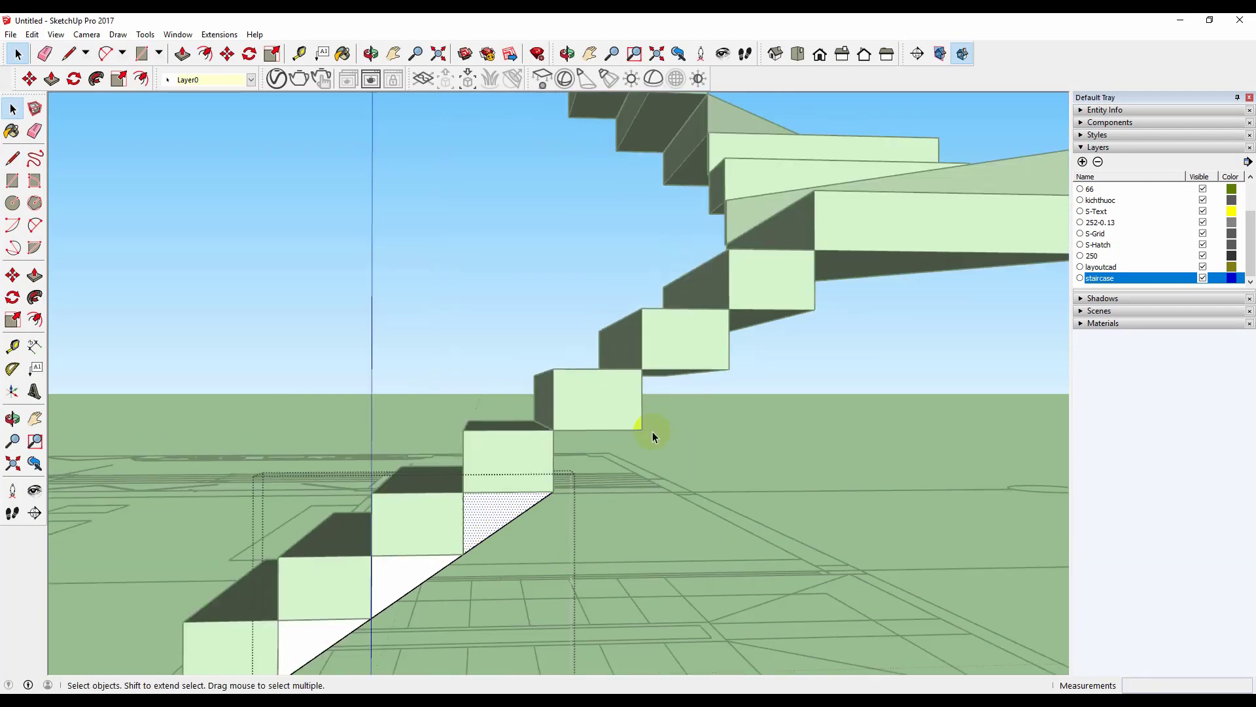
{"action": "scroll", "coordinate": [541, 504], "scroll_direction": "up", "scroll_amount": 1}
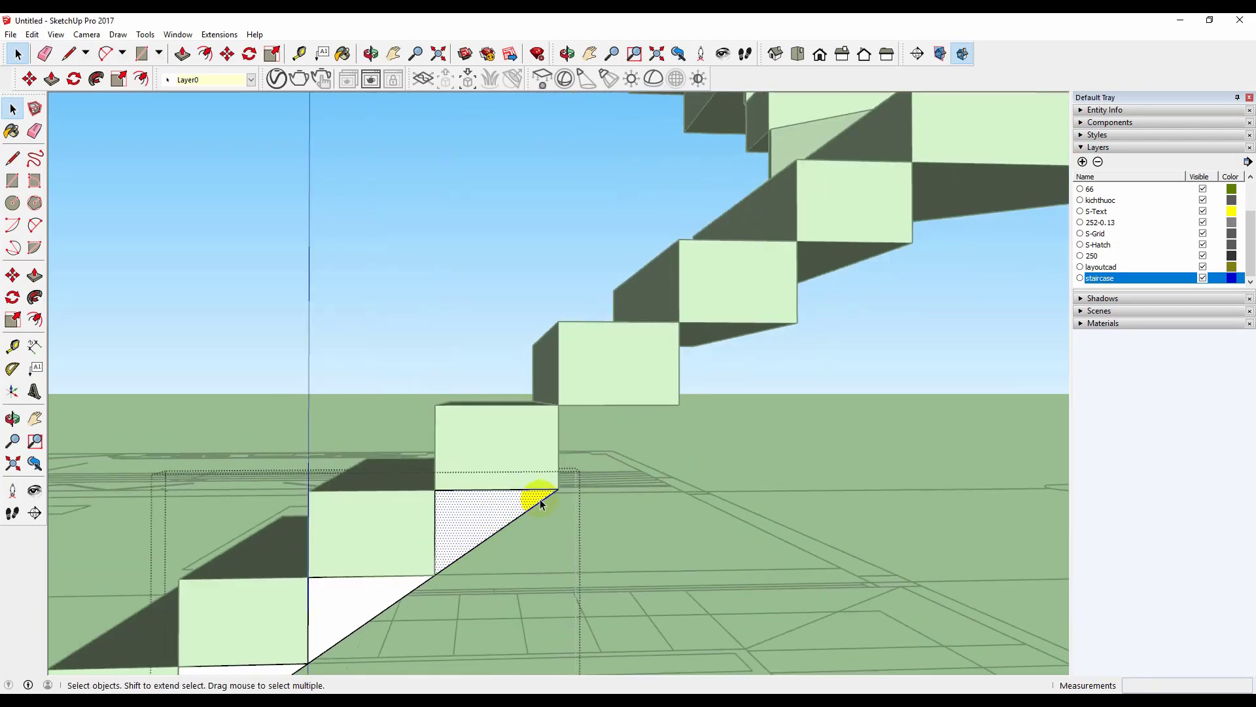
{"action": "key", "text": "l"}
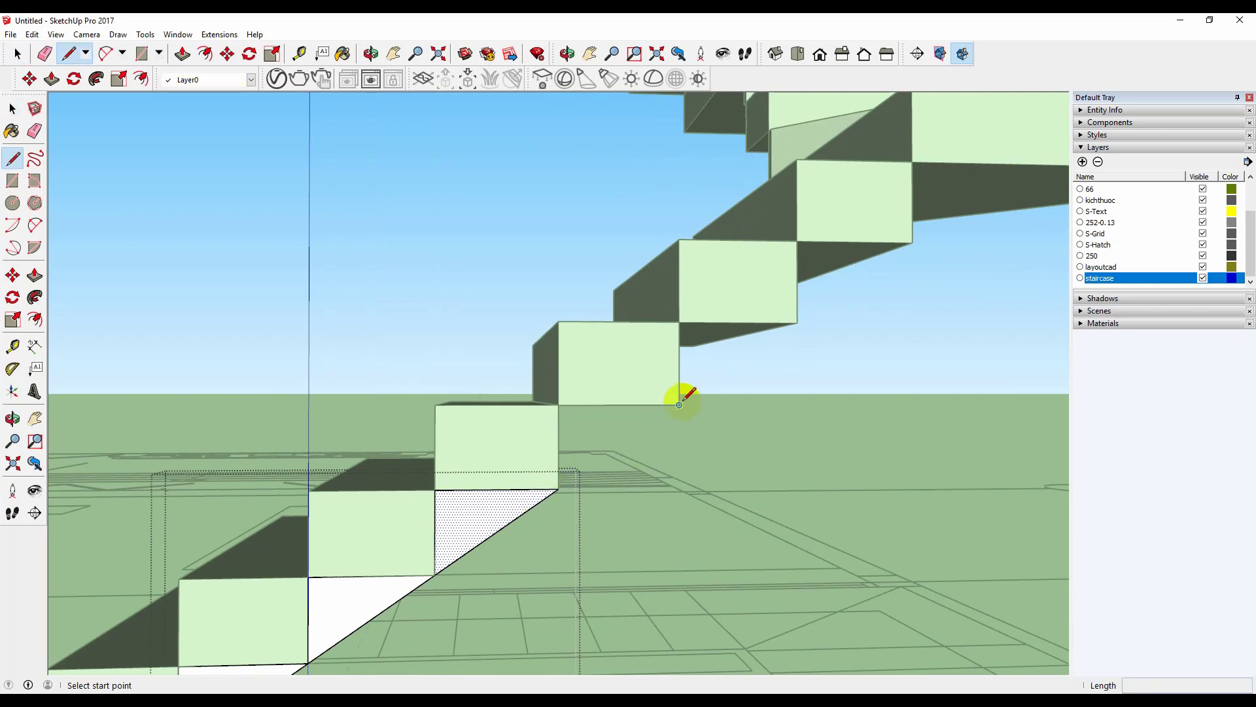
{"action": "left_click", "coordinate": [559, 405]}
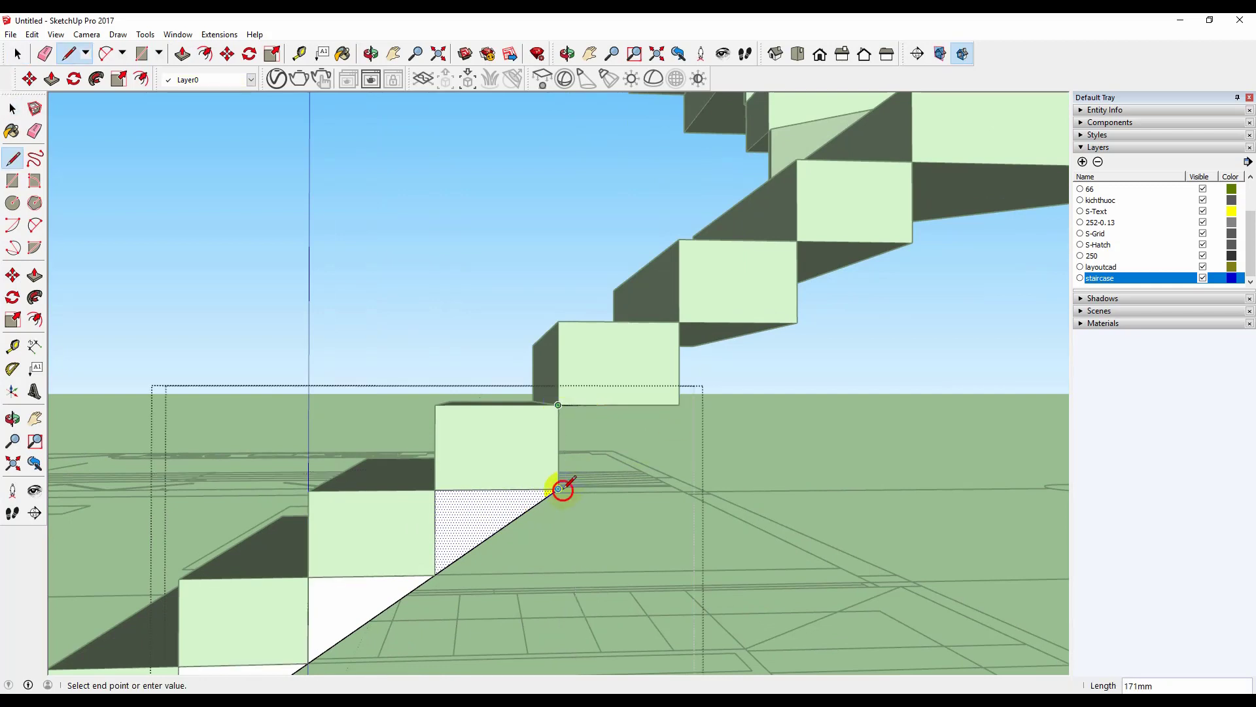
{"action": "left_click", "coordinate": [558, 488]}
{"action": "left_click", "coordinate": [680, 405]}
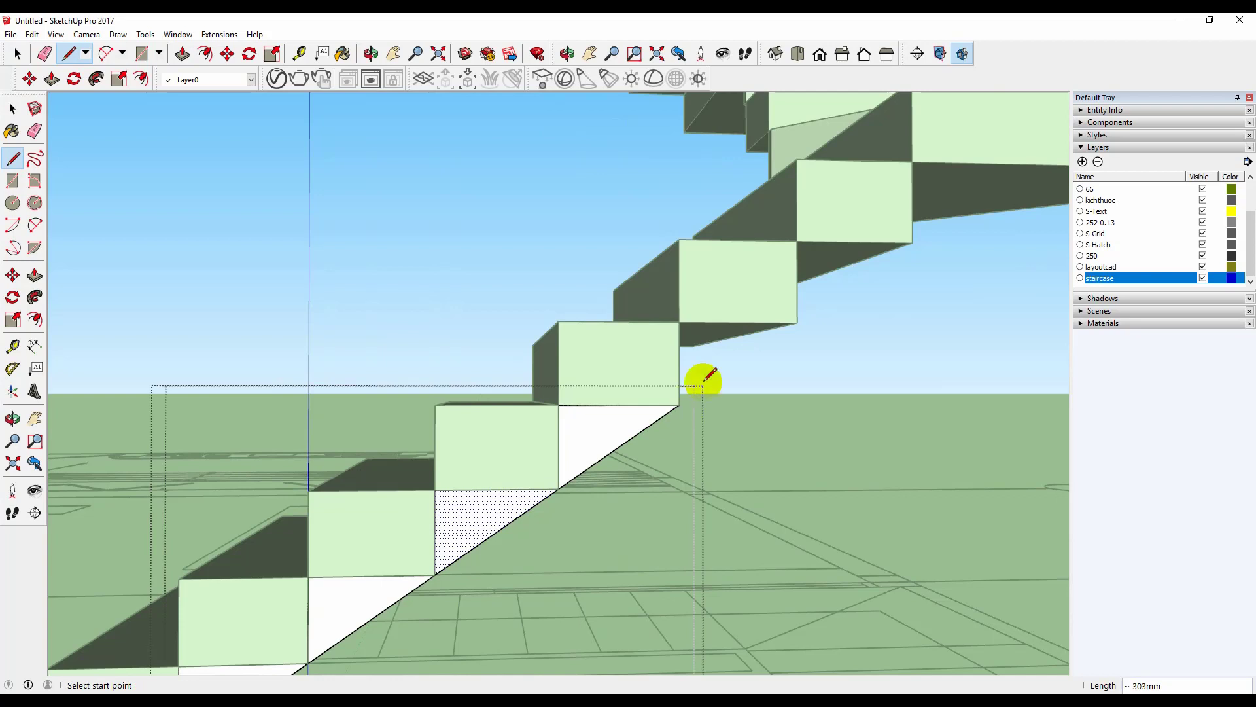
Step: Draw triangular faces beneath the sixth and seventh steps, carrying the sloped edge up to the first winder
{"action": "left_click", "coordinate": [796, 323]}
{"action": "left_click", "coordinate": [680, 323]}
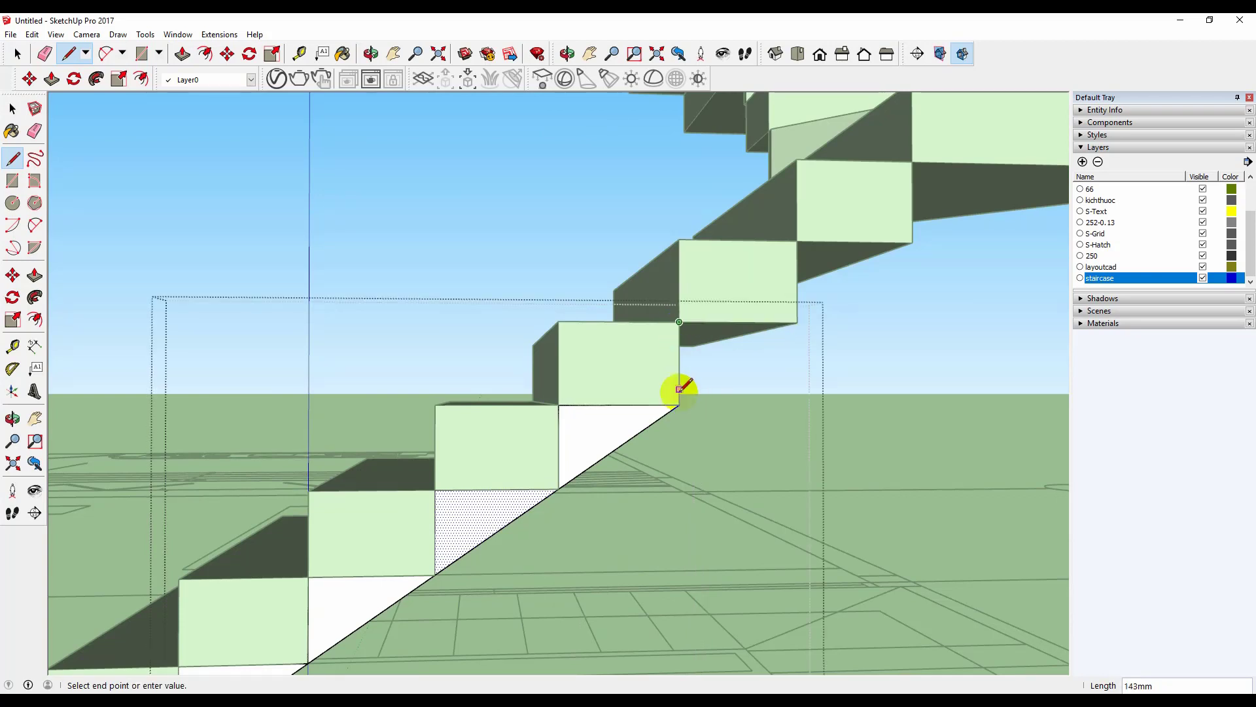
{"action": "left_click", "coordinate": [681, 405]}
{"action": "left_click", "coordinate": [797, 322]}
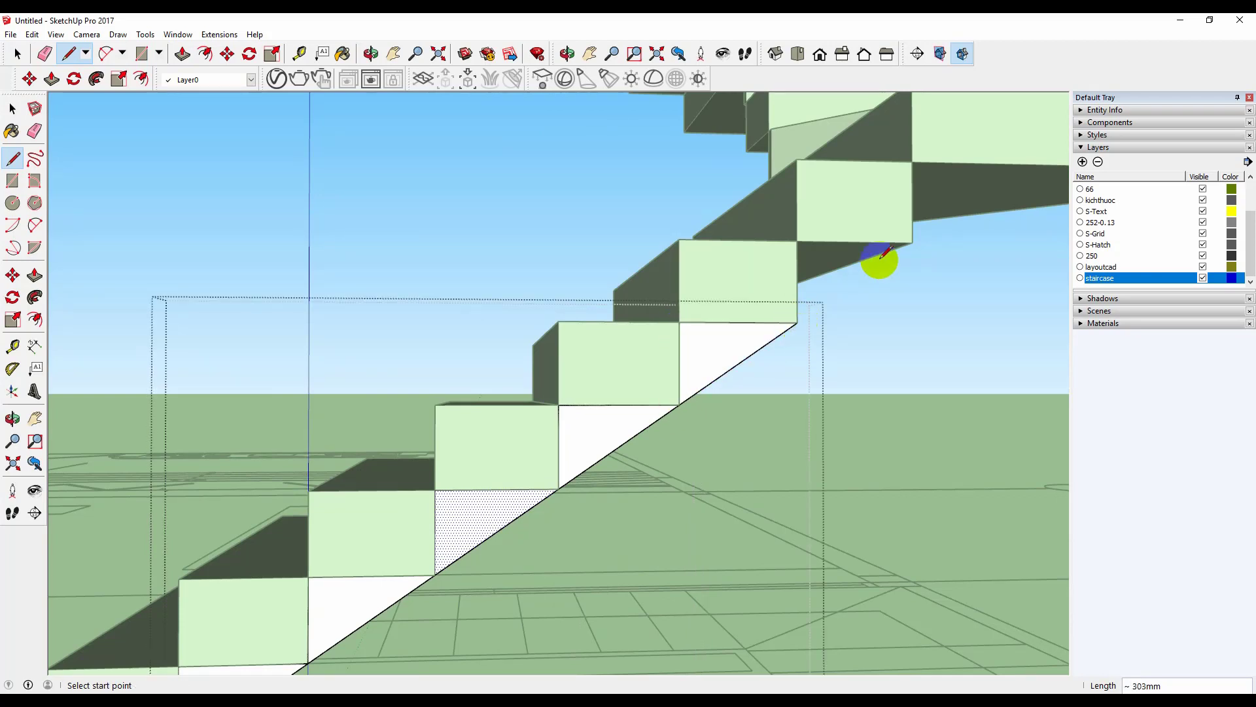
{"action": "left_click", "coordinate": [797, 241]}
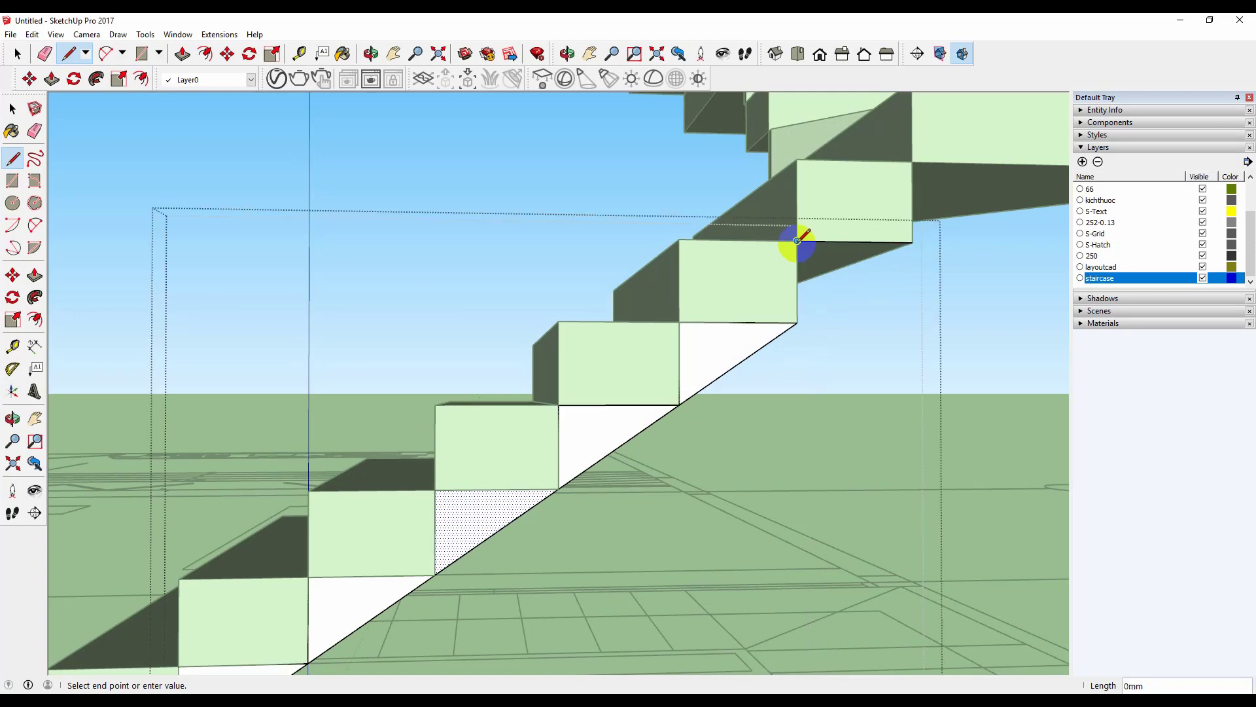
{"action": "left_click", "coordinate": [797, 323]}
{"action": "left_click", "coordinate": [912, 242]}
{"action": "scroll", "coordinate": [514, 435], "scroll_direction": "down", "scroll_amount": 2}
{"action": "scroll", "coordinate": [514, 434], "scroll_direction": "down", "scroll_amount": 3}
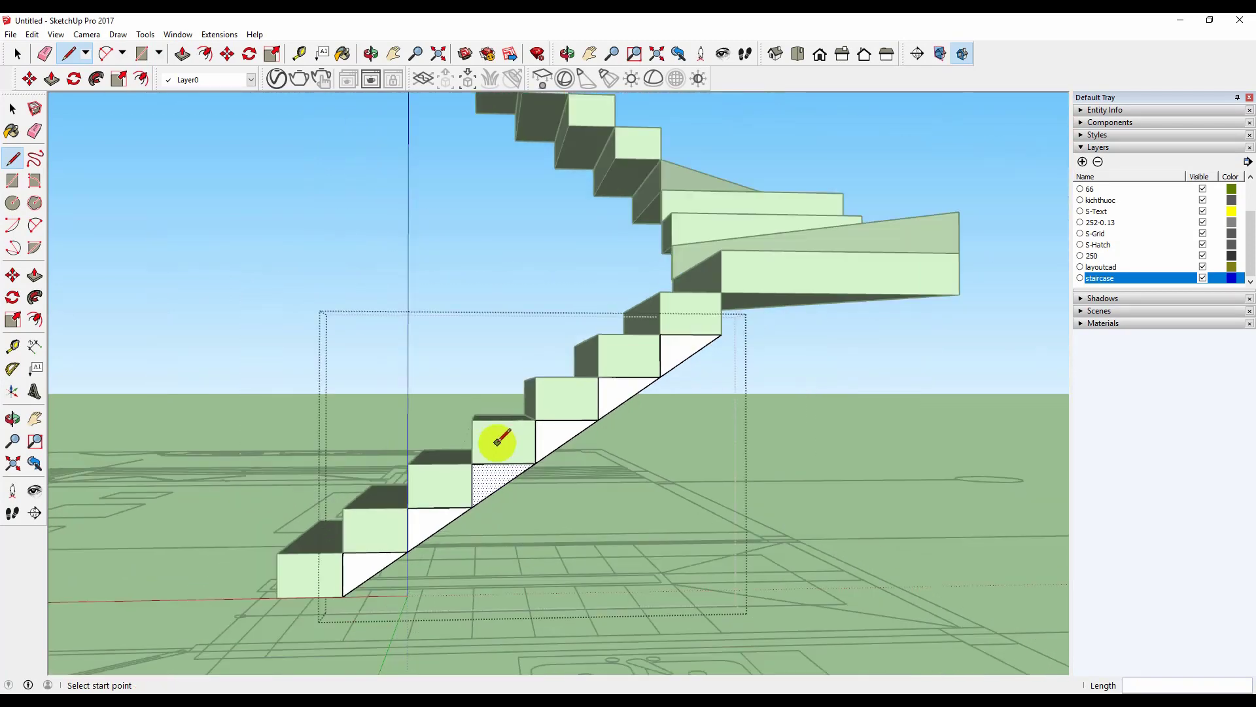
Step: Draw a triangular face beneath the first winder, with a 250 mm top edge and the sloped edge continued from the seventh step
{"action": "scroll", "coordinate": [851, 325], "scroll_direction": "up", "scroll_amount": 2}
{"action": "scroll", "coordinate": [620, 421], "scroll_direction": "down", "scroll_amount": 3}
{"action": "scroll", "coordinate": [877, 363], "scroll_direction": "up", "scroll_amount": 2}
{"action": "scroll", "coordinate": [847, 328], "scroll_direction": "up", "scroll_amount": 1}
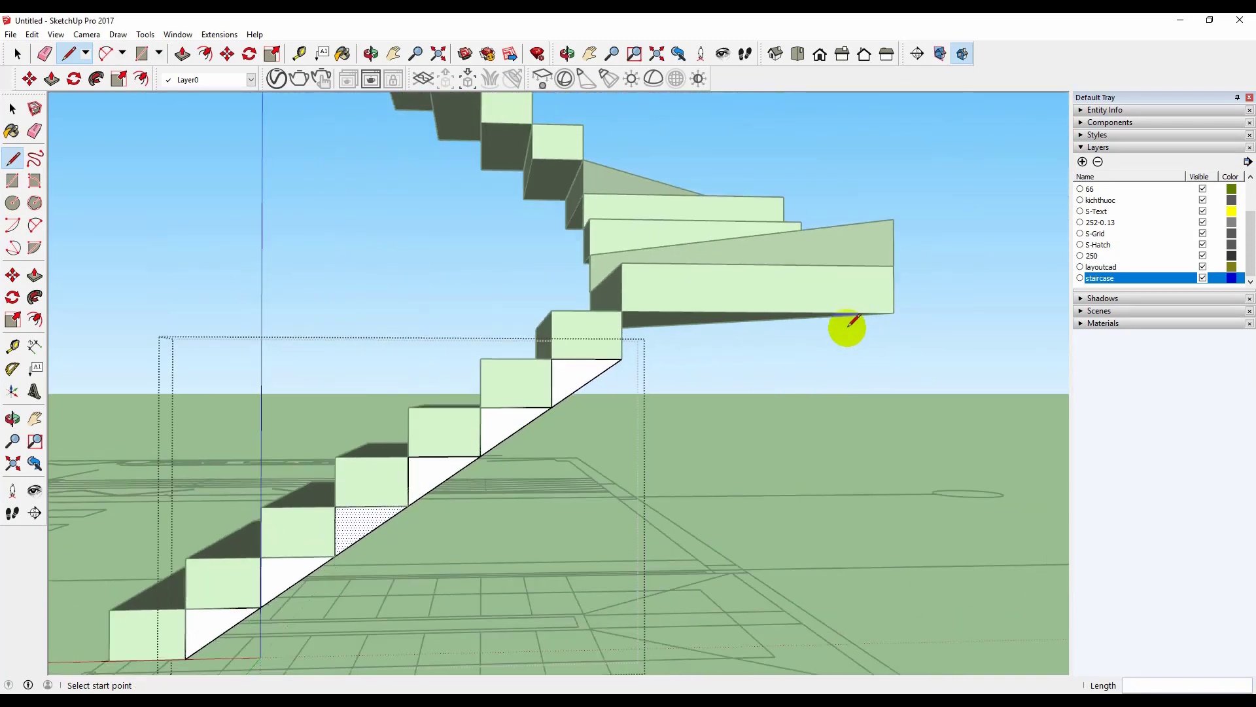
{"action": "middle_click_drag", "start_coordinate": [847, 328], "coordinate": [687, 424]}
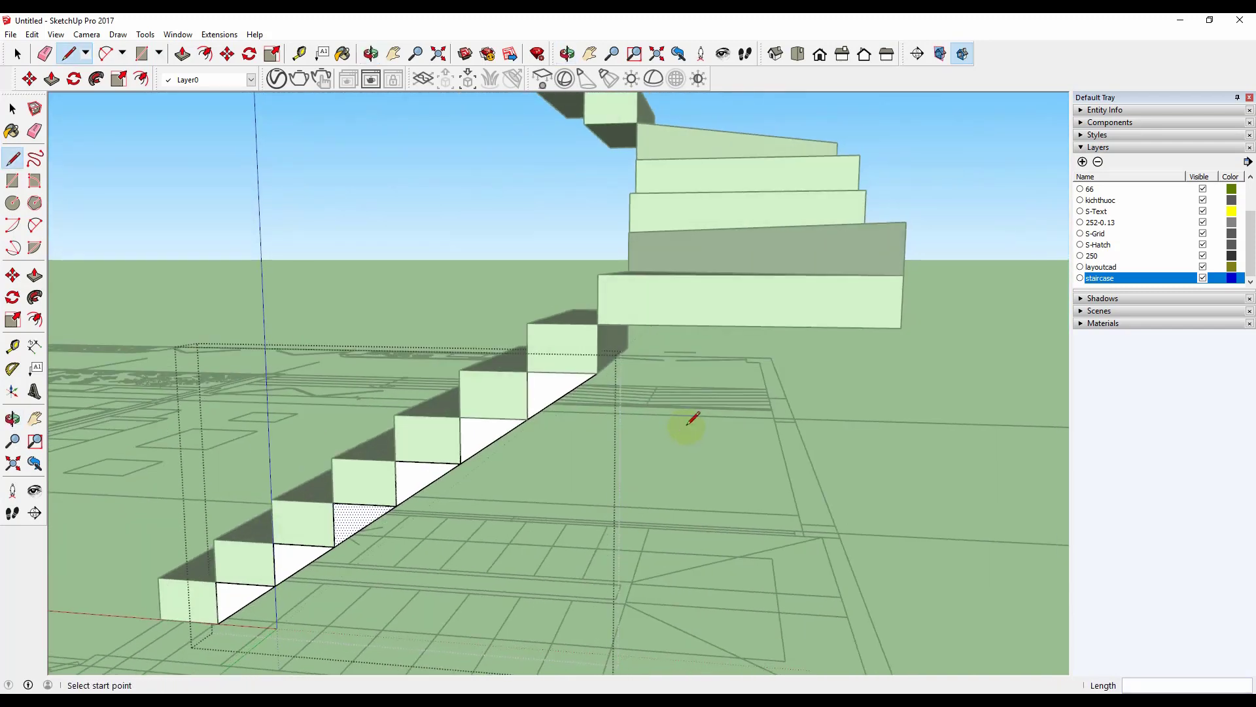
{"action": "left_click", "coordinate": [597, 373]}
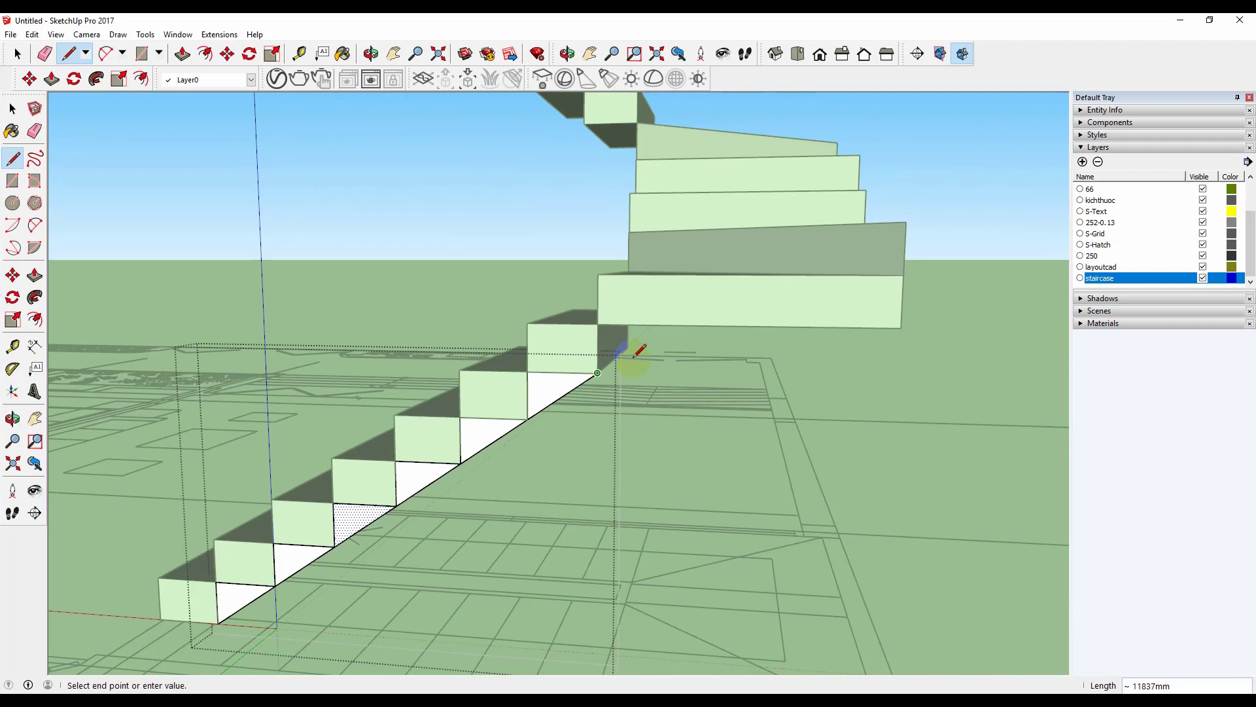
{"action": "left_click", "coordinate": [670, 325]}
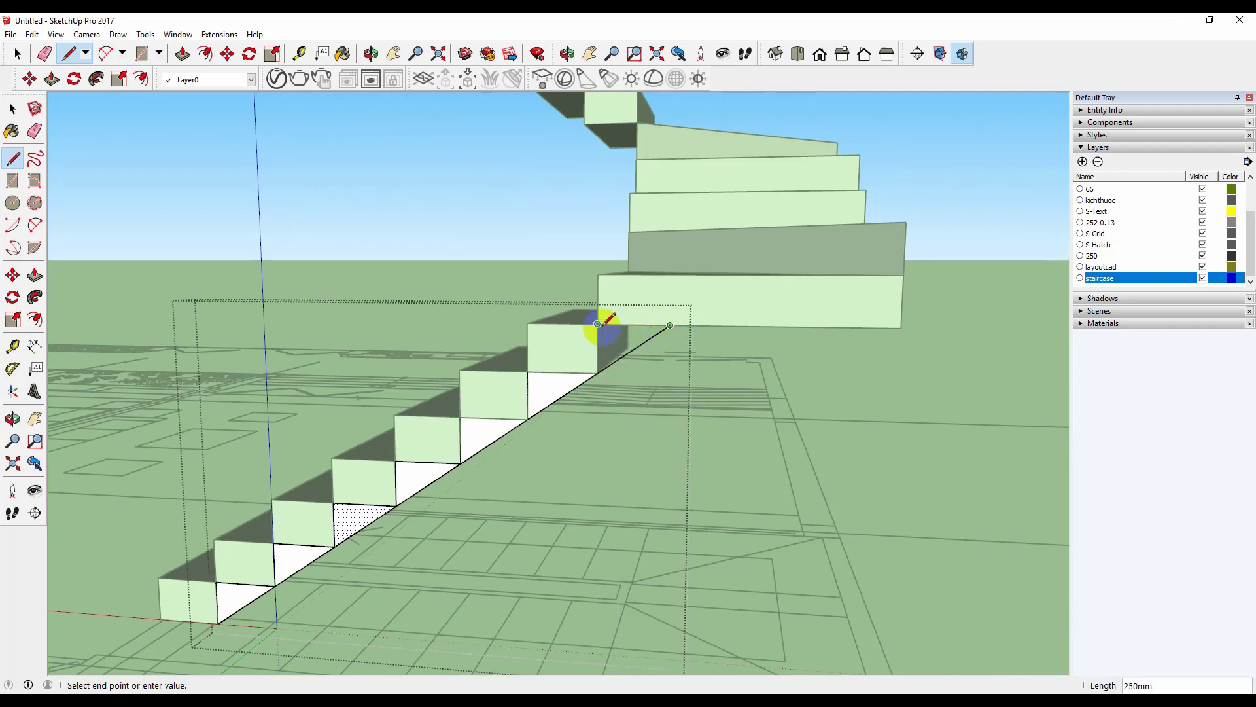
{"action": "left_click", "coordinate": [598, 372]}
Step: Reverse the triangular face beneath the first winder and close the triangle group
{"action": "key", "text": "space"}
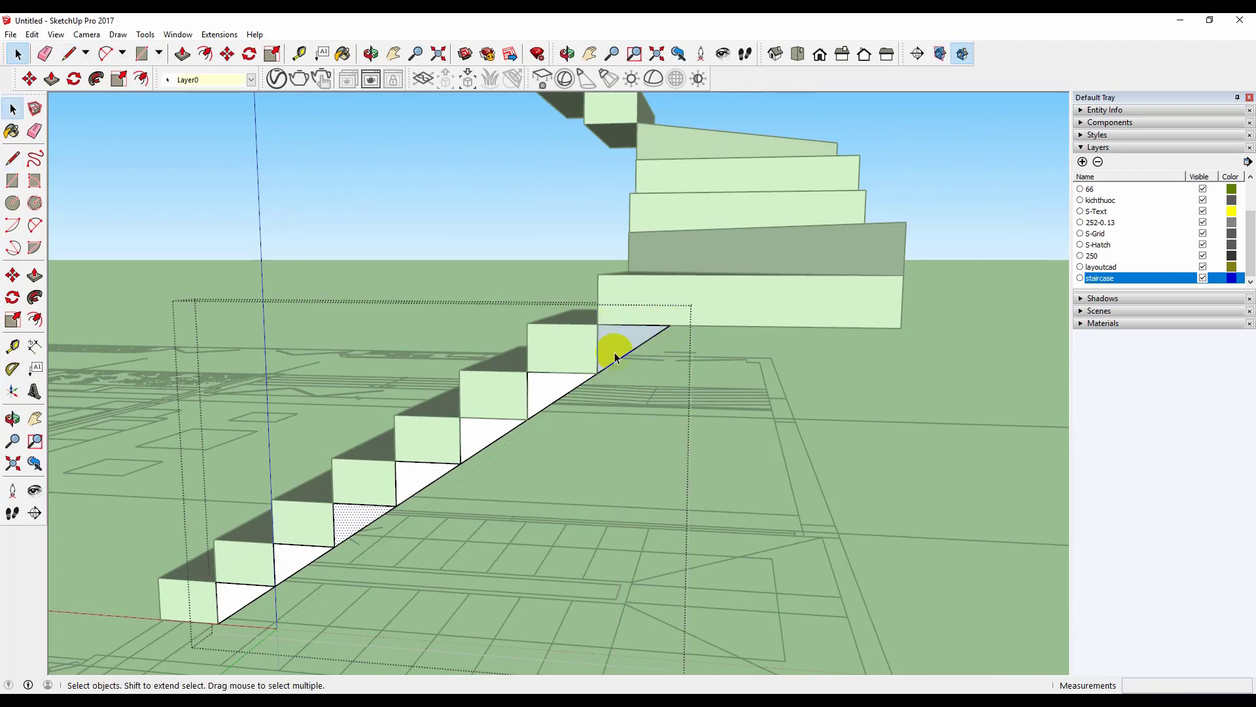
{"action": "right_click", "coordinate": [618, 342]}
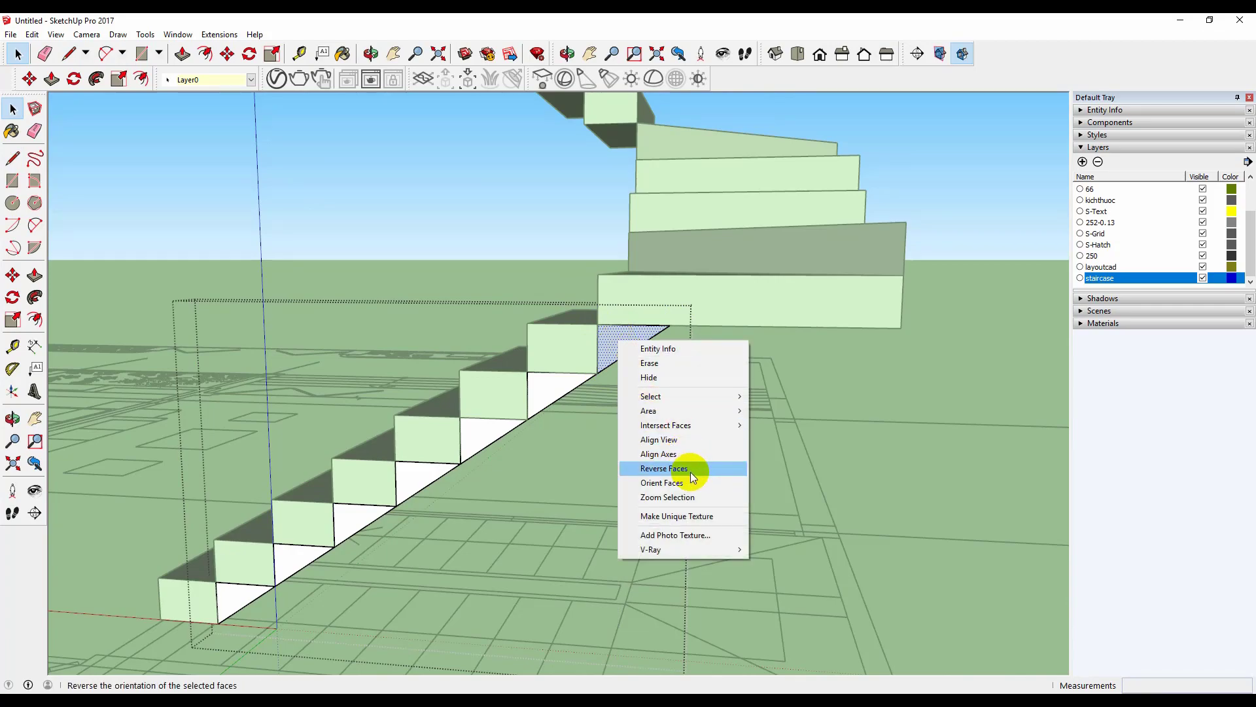
{"action": "left_click", "coordinate": [690, 469]}
{"action": "left_click", "coordinate": [780, 402]}
Step: Reopen the triangle group and draw a vertical rectangle beneath the second winder, down to the first winder's bottom corner
{"action": "scroll", "coordinate": [665, 429], "scroll_direction": "down", "scroll_amount": 2}
{"action": "middle_click_drag", "start_coordinate": [665, 429], "coordinate": [779, 405]}
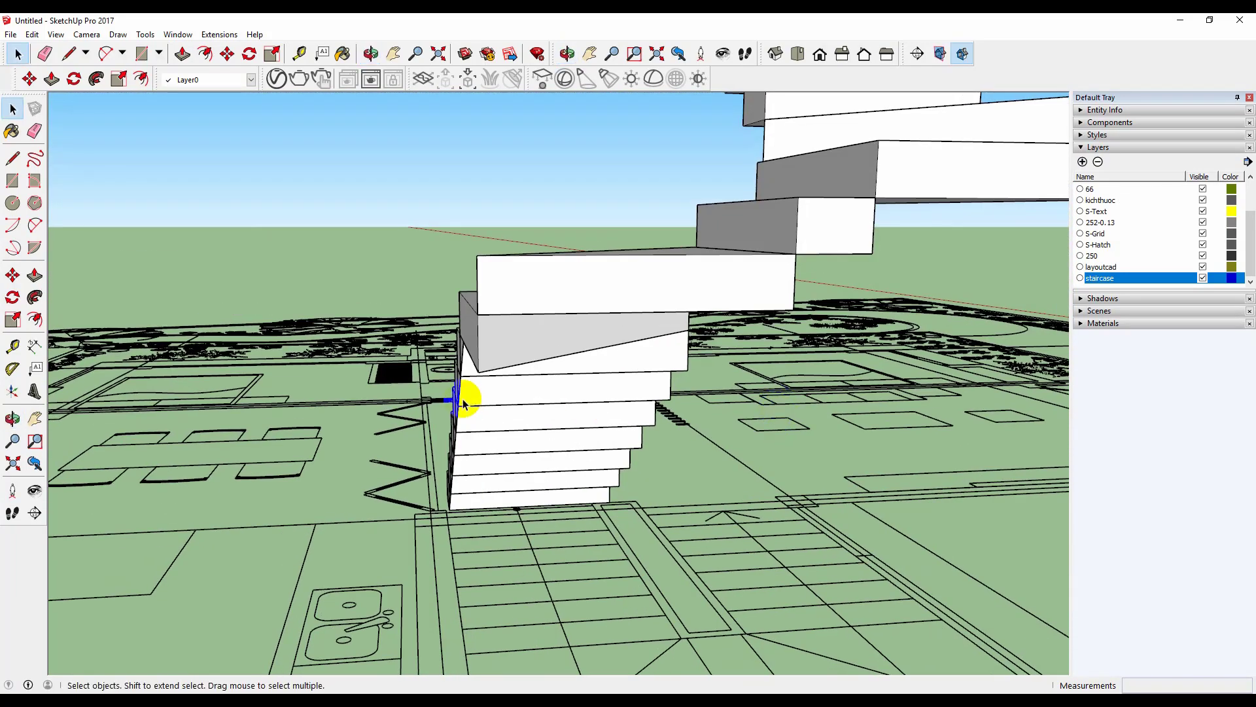
{"action": "middle_click_drag", "start_coordinate": [469, 395], "coordinate": [607, 372]}
{"action": "double_click", "coordinate": [608, 372]}
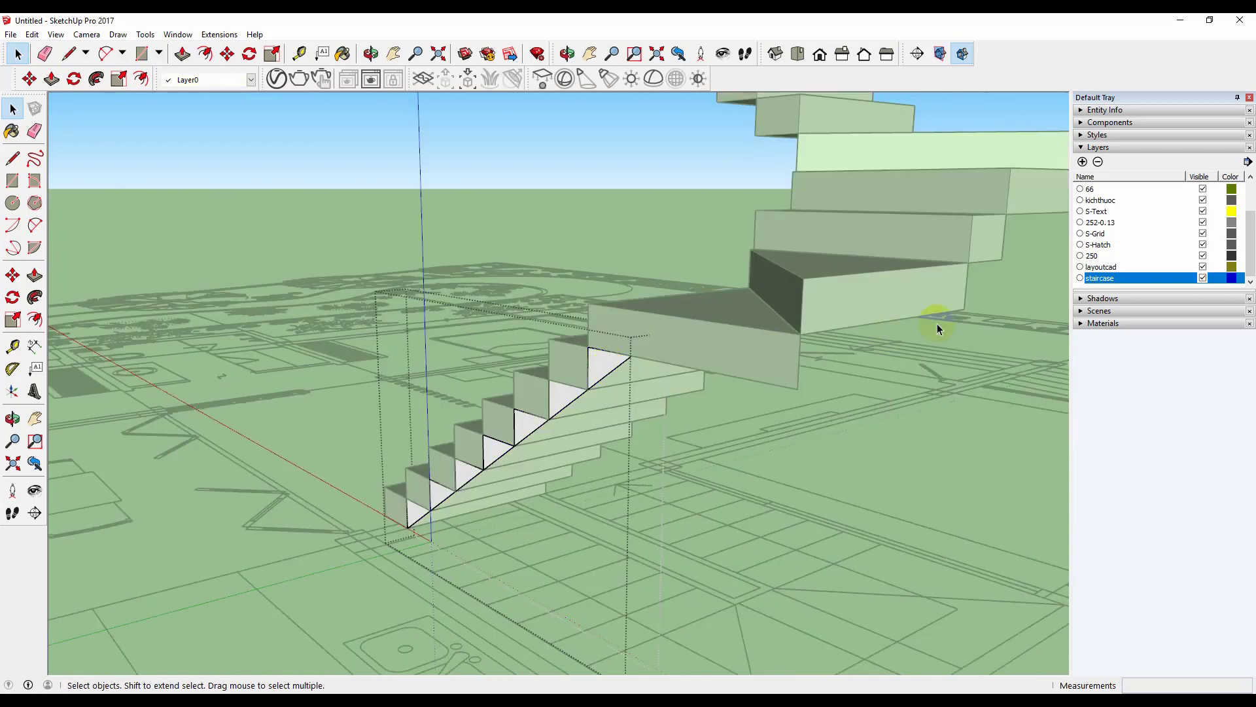
{"action": "key", "text": "t"}
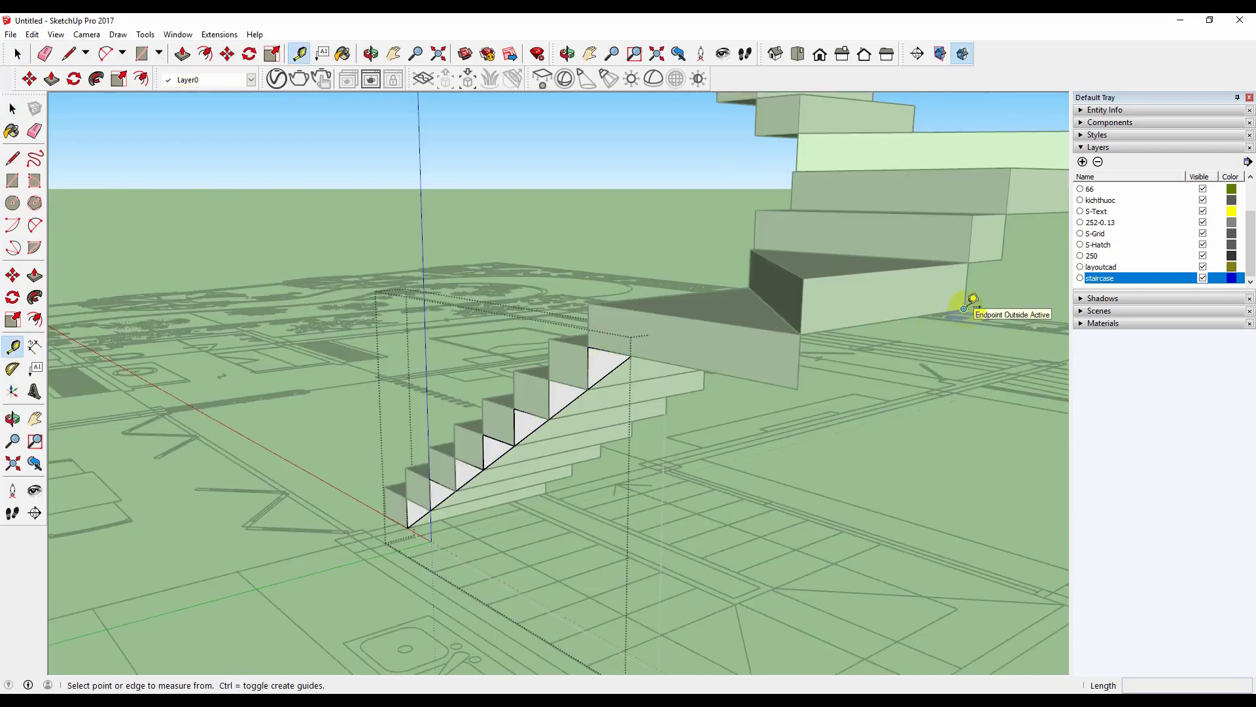
{"action": "key", "text": "r"}
{"action": "left_click", "coordinate": [964, 308]}
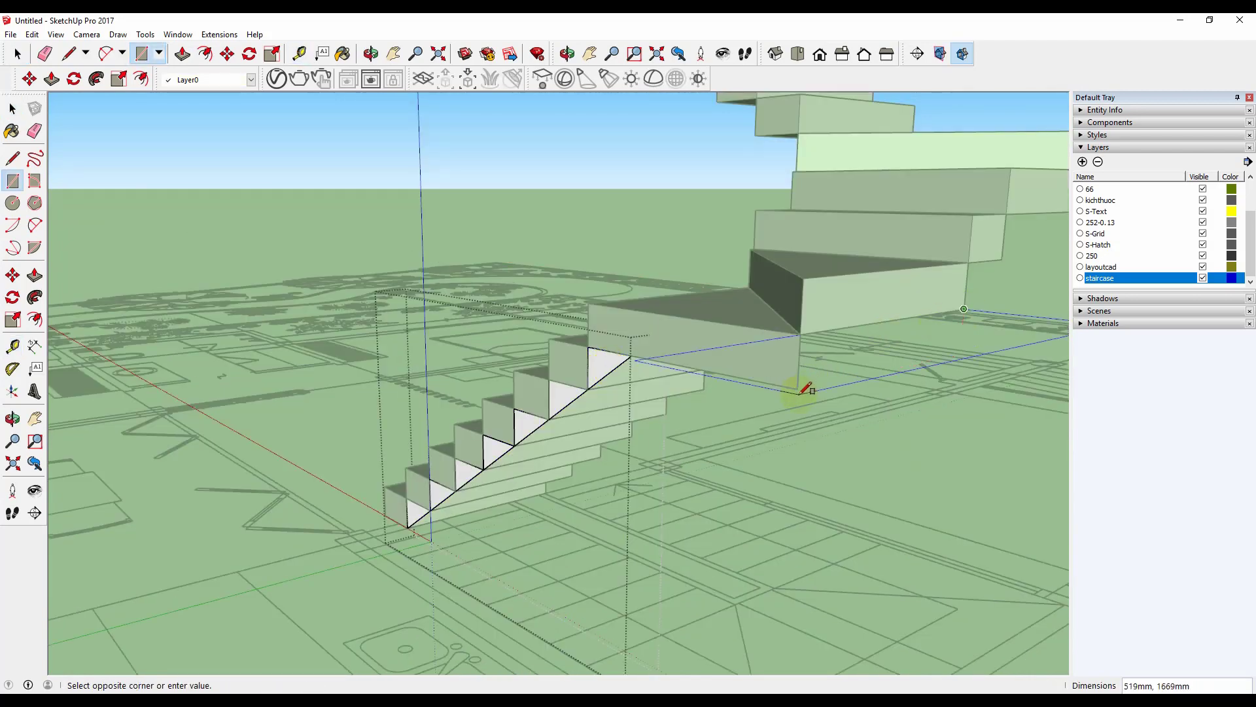
{"action": "left_click", "coordinate": [800, 387]}
Step: Reverse the rectangular face drawn beneath the second winder
{"action": "key", "text": "space"}
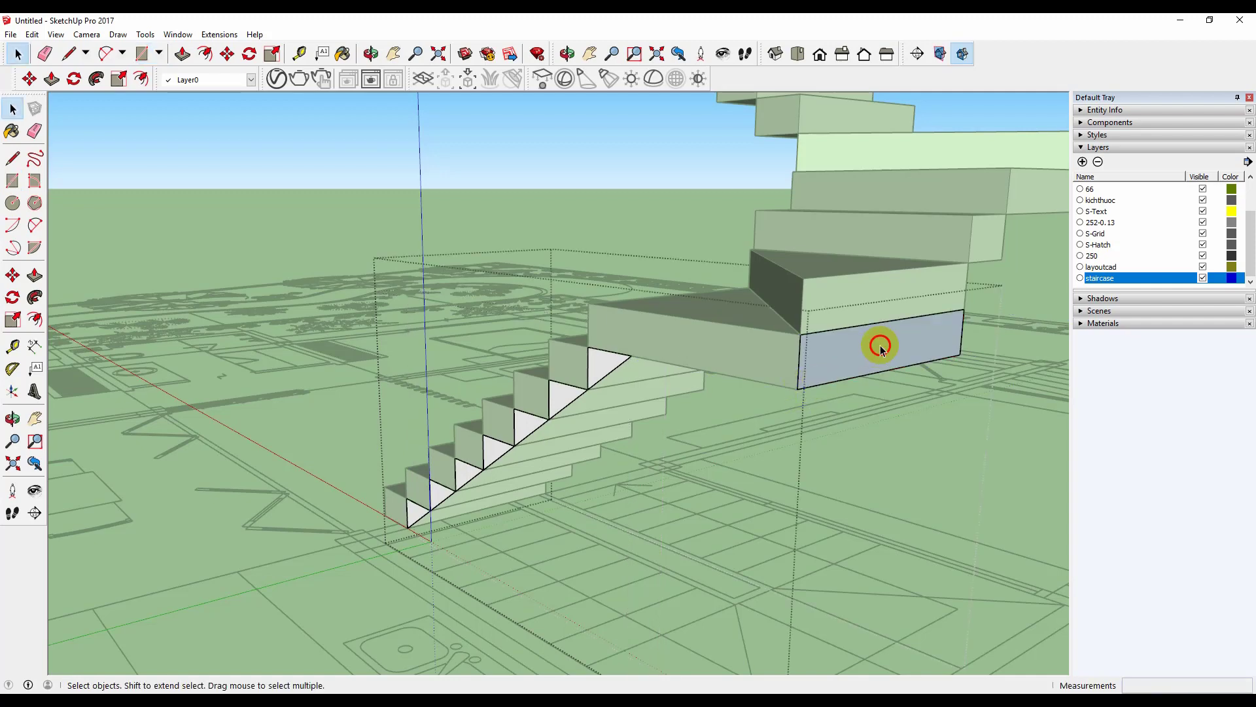
{"action": "left_click", "coordinate": [880, 343]}
{"action": "right_click", "coordinate": [880, 344]}
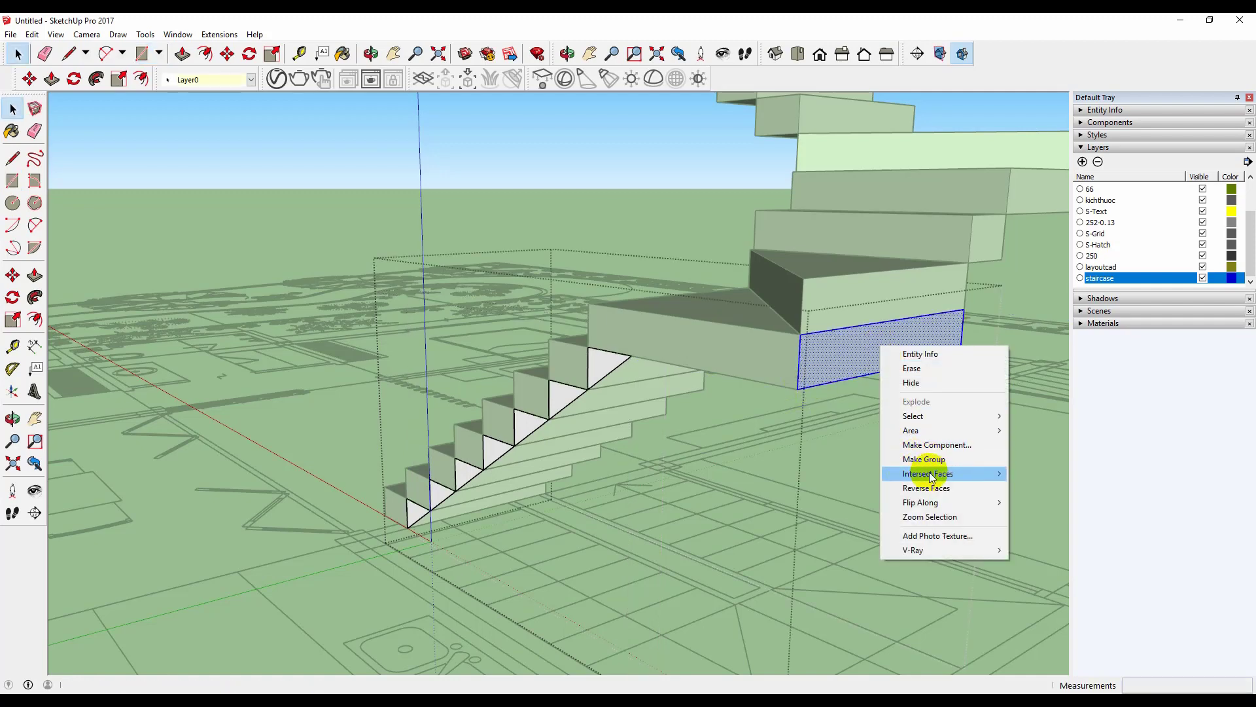
{"action": "left_click", "coordinate": [922, 488]}
{"action": "middle_click_drag", "start_coordinate": [929, 406], "coordinate": [576, 368]}
{"action": "scroll", "coordinate": [576, 368], "scroll_direction": "up", "scroll_amount": 5}
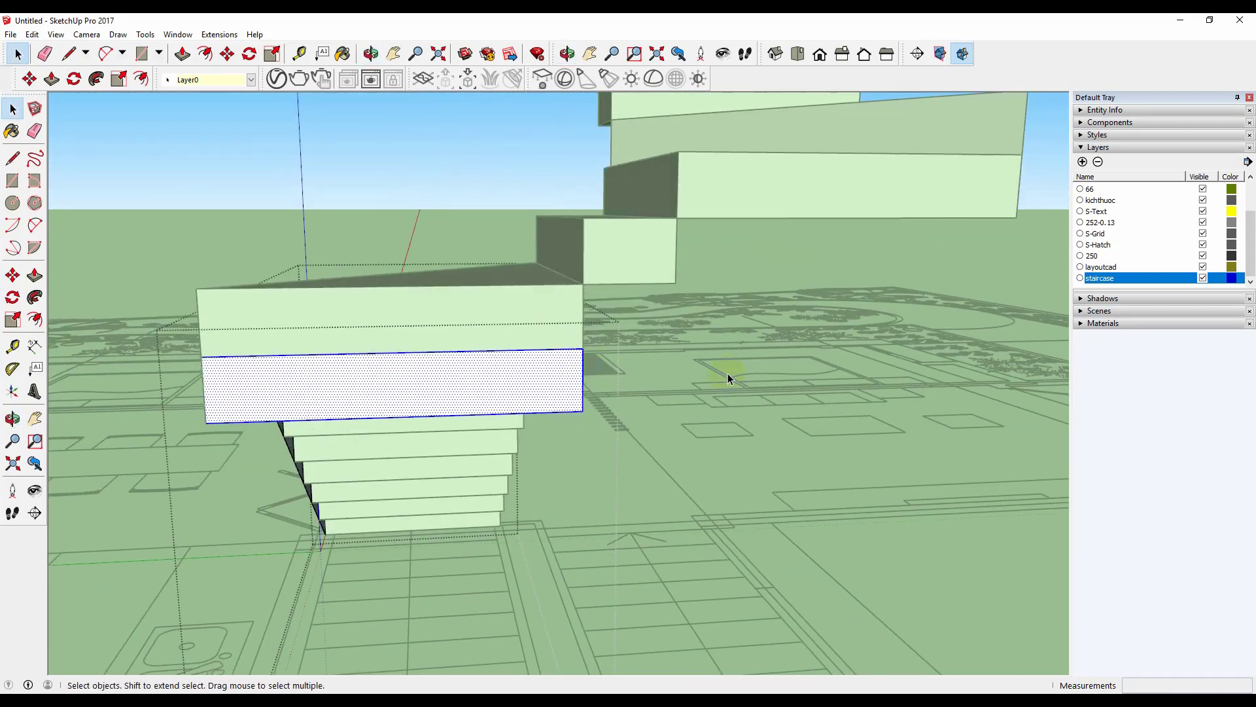
{"action": "middle_click_drag", "start_coordinate": [603, 334], "coordinate": [563, 361]}
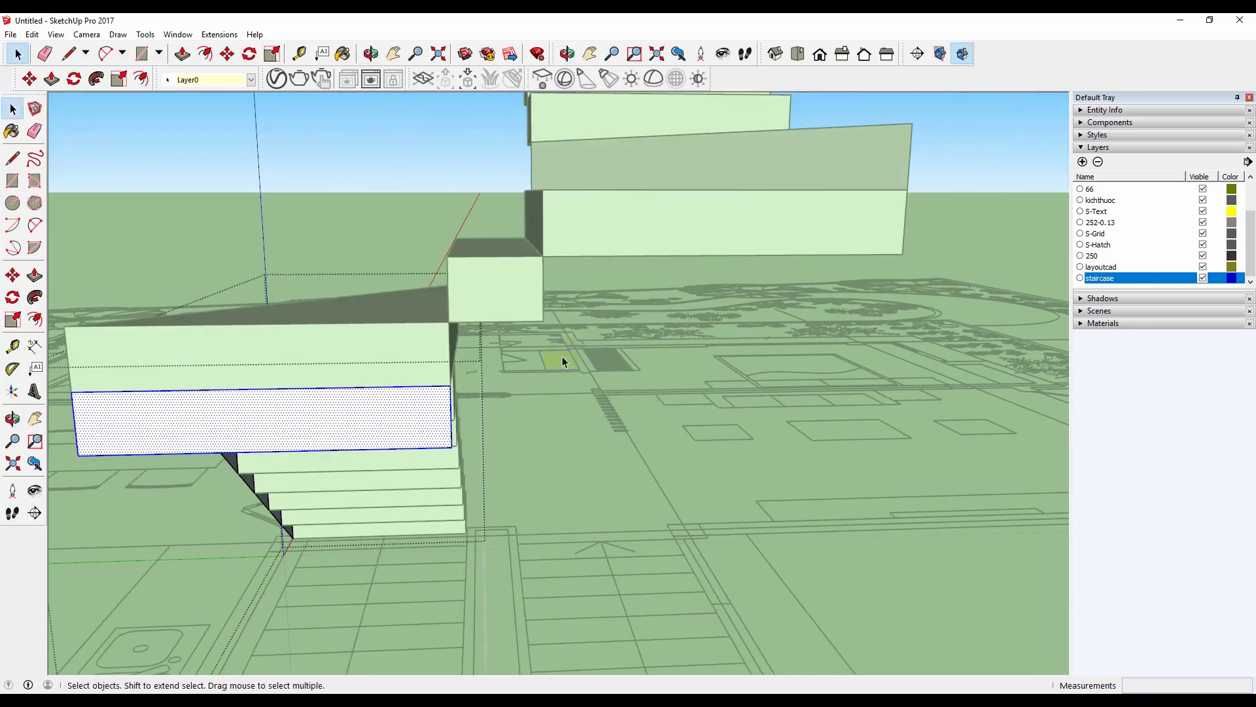
Step: Draw a vertical 342 × 250 mm rectangle beneath the narrow end of the third winder, down to the bottom corner of the second winder's face
{"action": "key", "text": "r"}
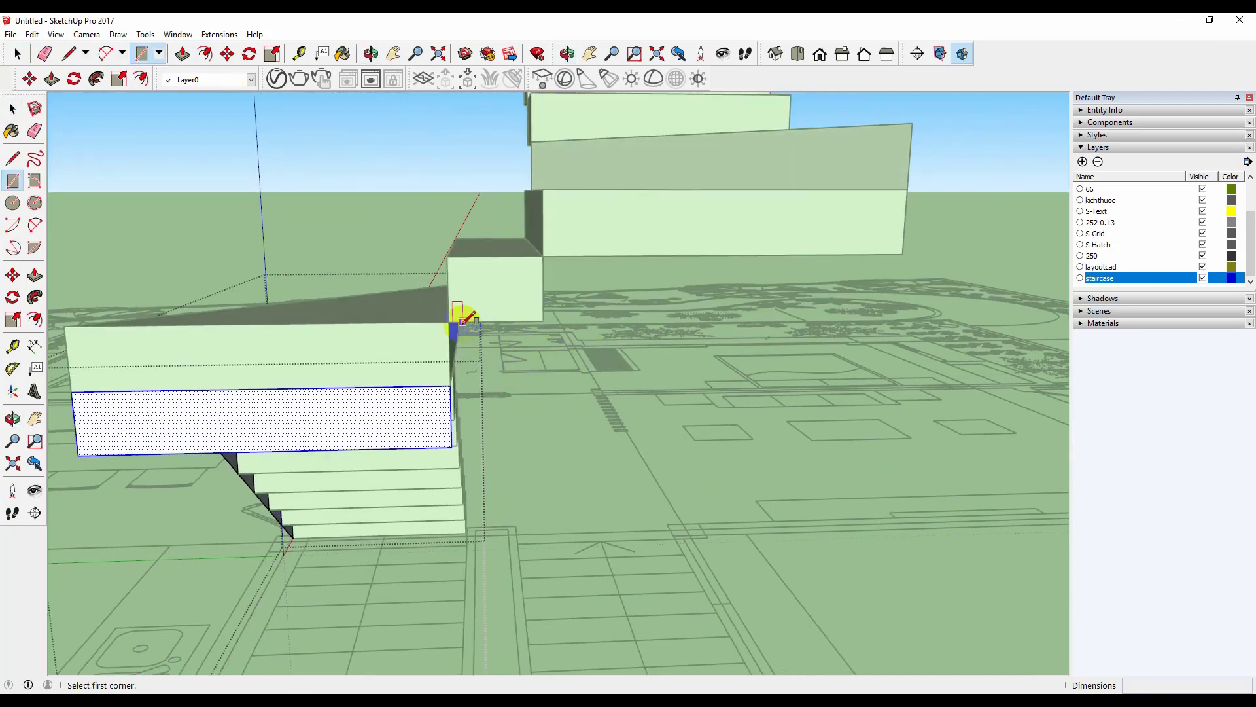
{"action": "left_click", "coordinate": [543, 319]}
{"action": "left_click", "coordinate": [451, 445]}
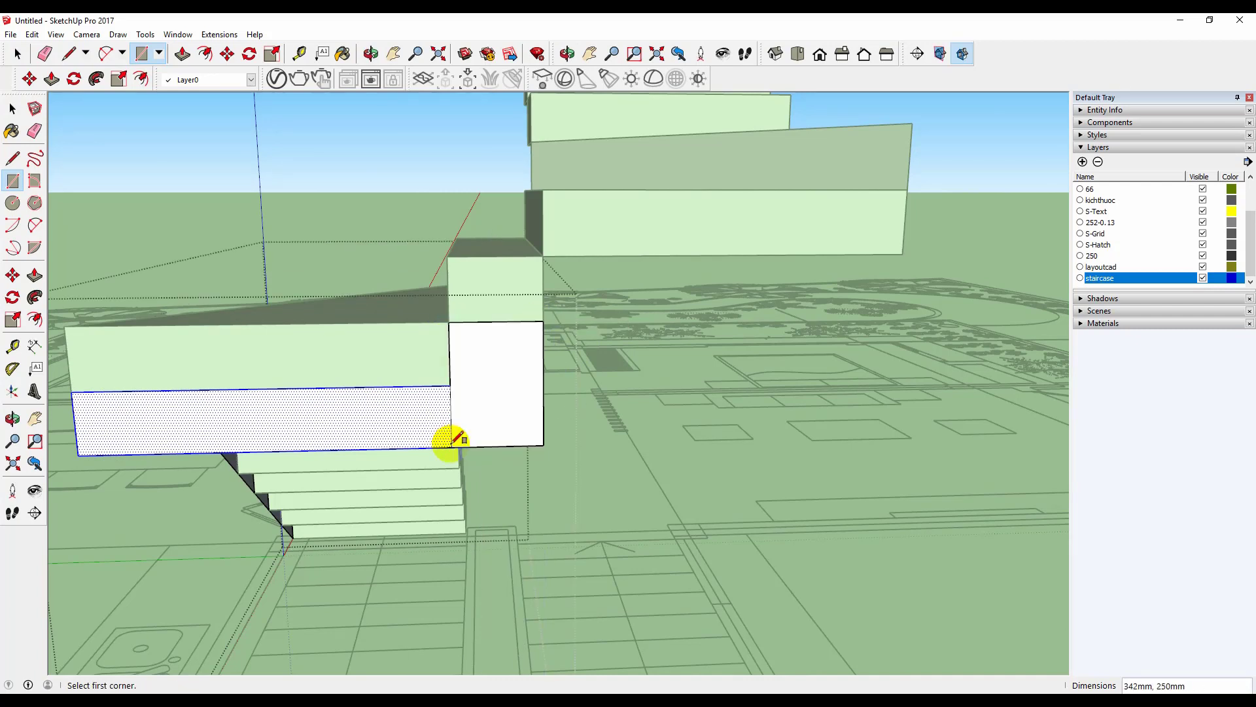
{"action": "mouse_move", "coordinate": [448, 440]}
{"action": "middle_mouse_down"}
{"action": "mouse_move", "coordinate": [581, 351]}
{"action": "mouse_move", "coordinate": [453, 417]}
{"action": "middle_mouse_up"}
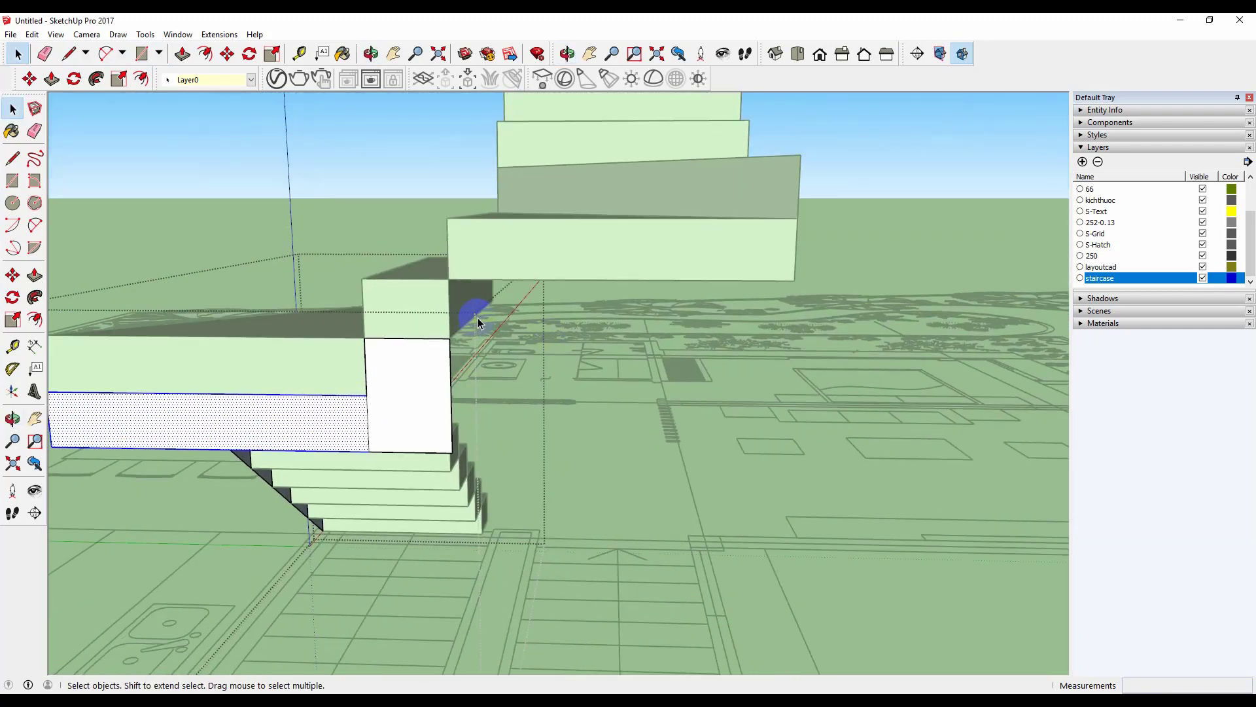
{"action": "scroll", "coordinate": [477, 316], "scroll_direction": "up", "scroll_amount": 5}
{"action": "key", "text": "l"}
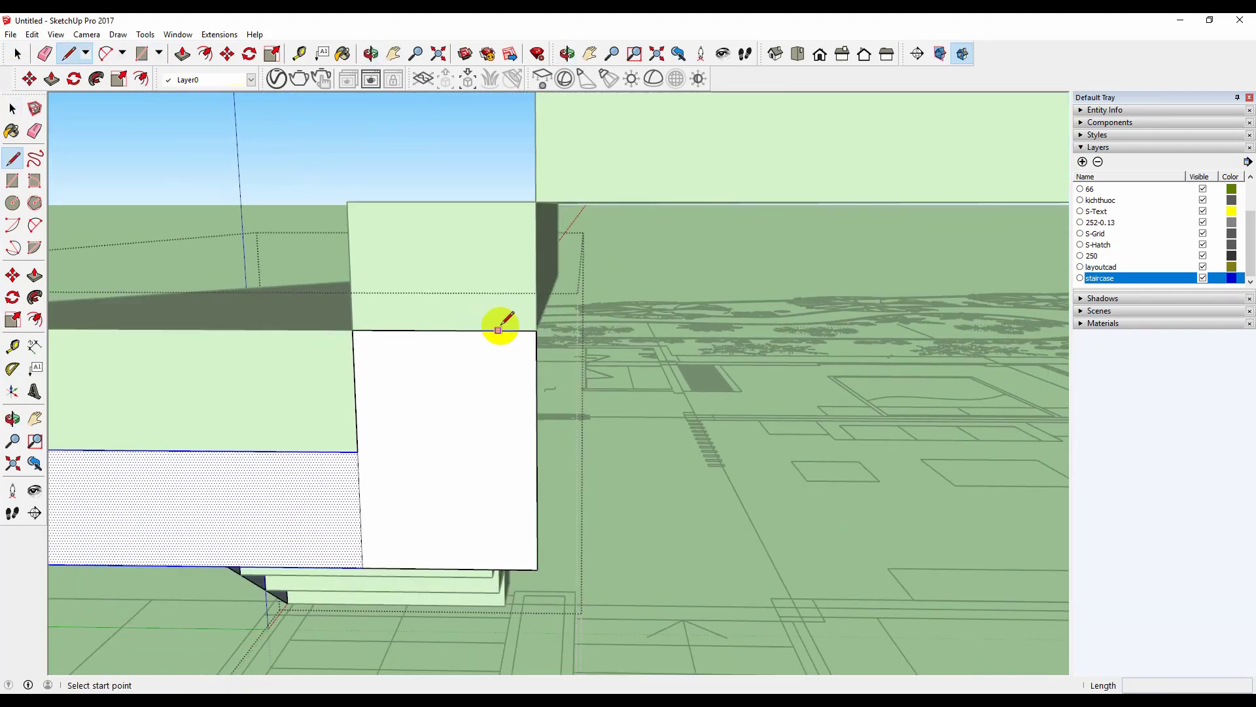
{"action": "left_click", "coordinate": [536, 330]}
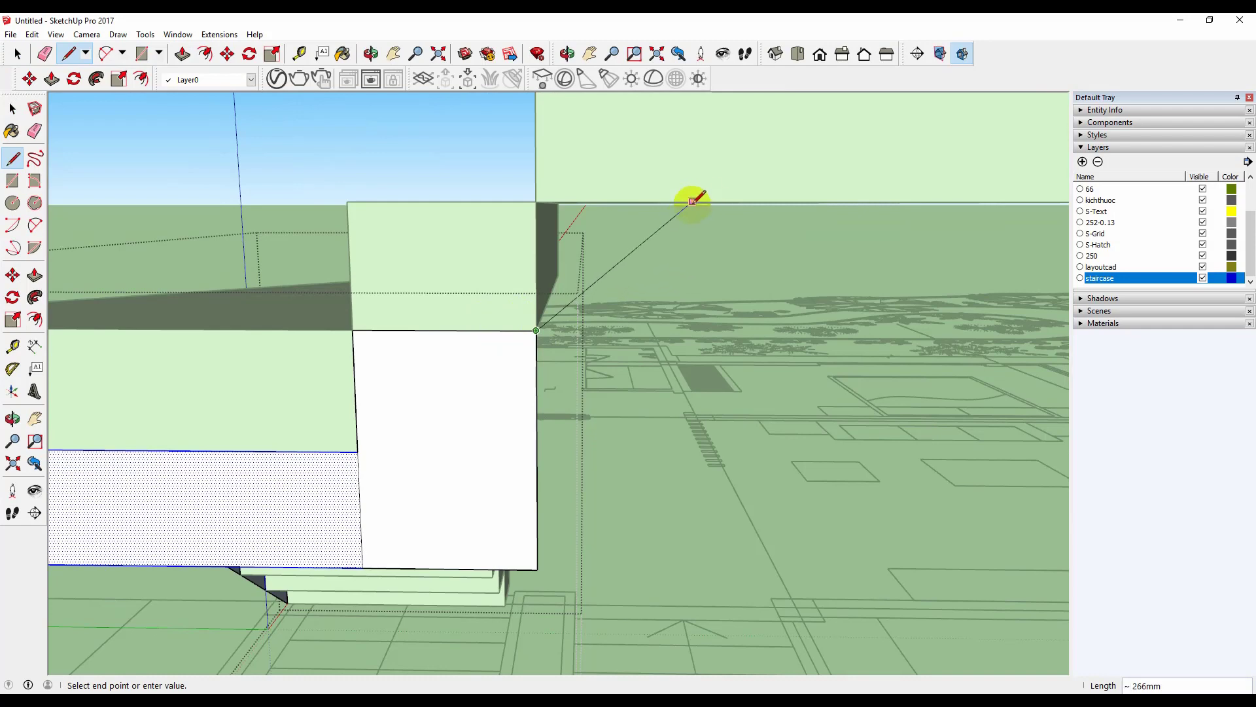
{"action": "scroll", "coordinate": [666, 223], "scroll_direction": "down", "scroll_amount": 5}
{"action": "middle_click_drag", "start_coordinate": [664, 226], "coordinate": [674, 247]}
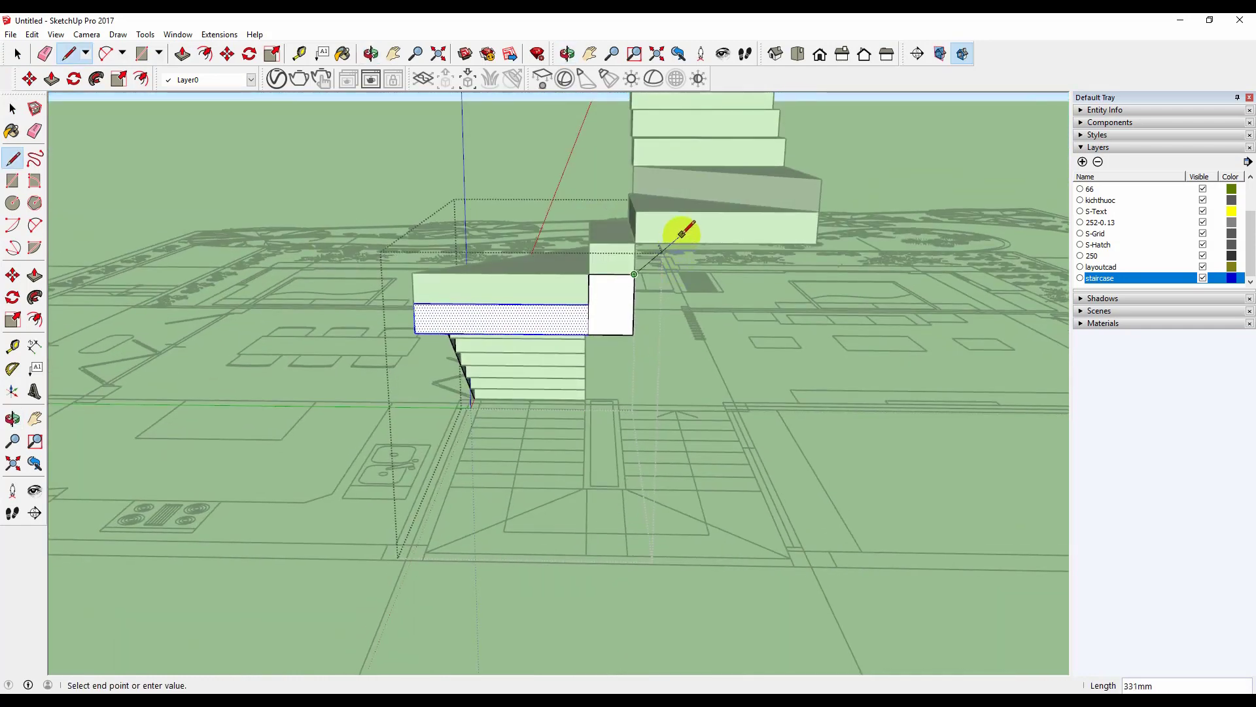
{"action": "scroll", "coordinate": [663, 243], "scroll_direction": "up", "scroll_amount": 4}
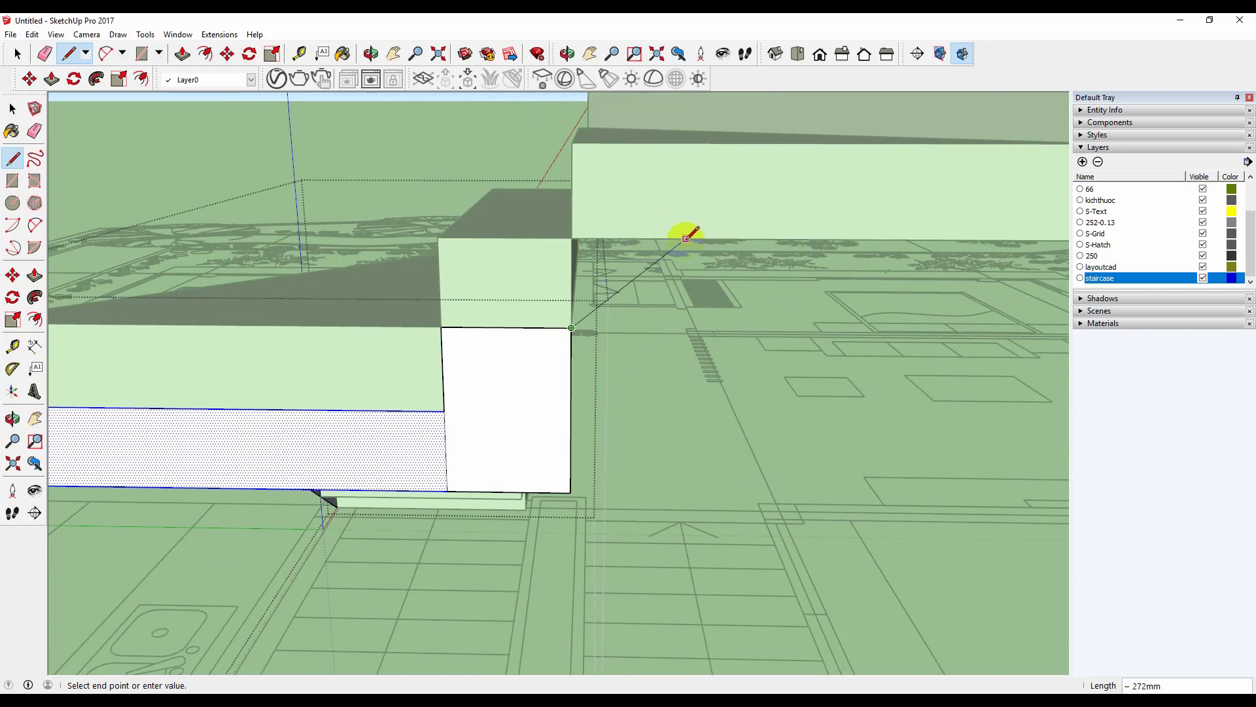
{"action": "scroll", "coordinate": [629, 241], "scroll_direction": "down", "scroll_amount": 5}
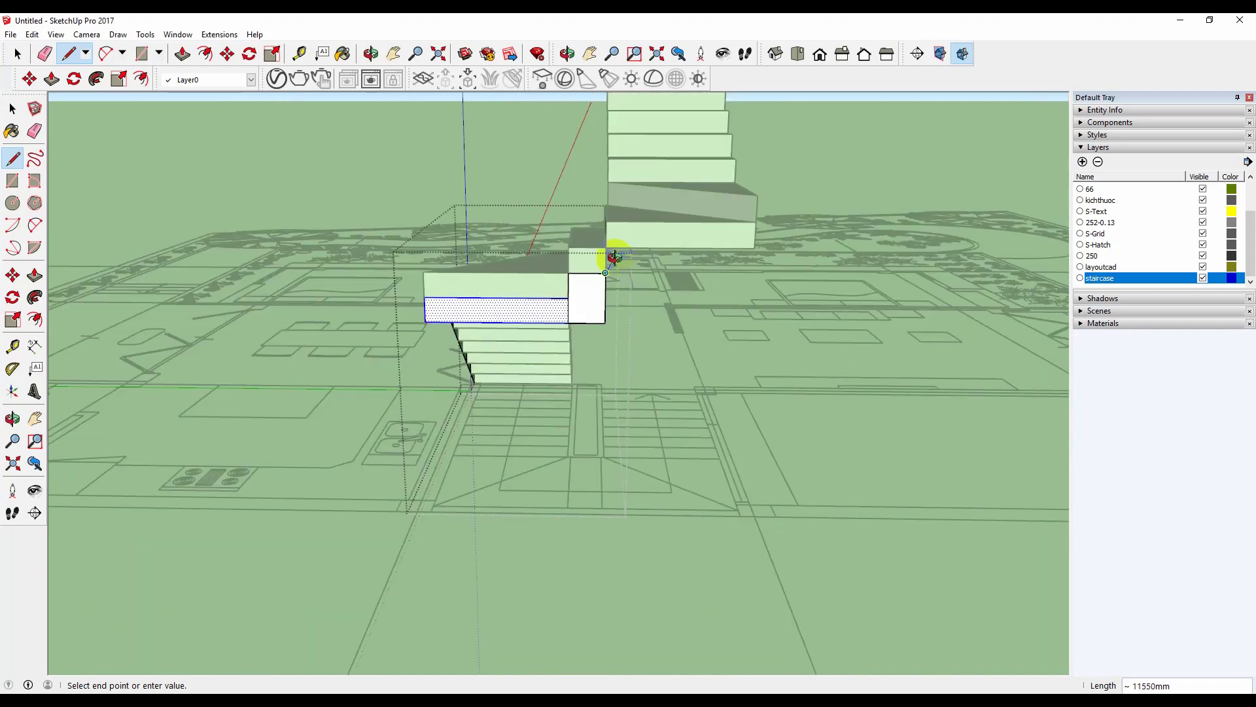
{"action": "middle_click_drag", "start_coordinate": [612, 253], "coordinate": [426, 247]}
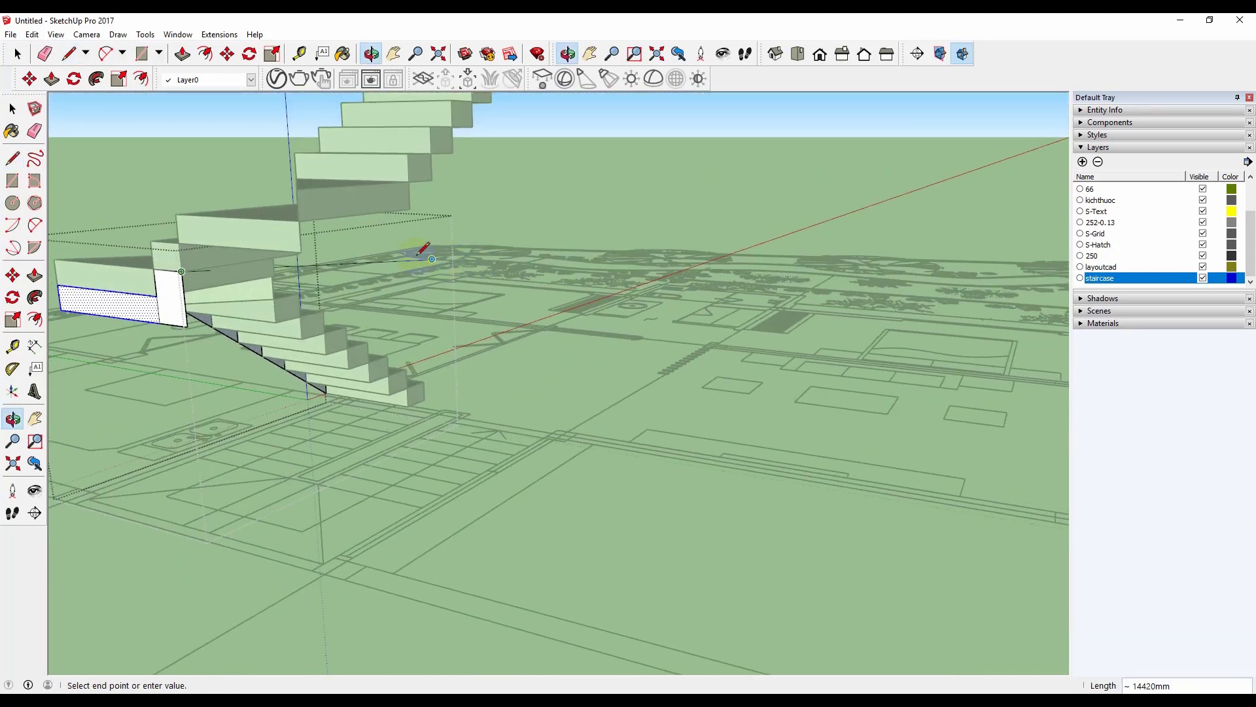
{"action": "scroll", "coordinate": [332, 234], "scroll_direction": "up", "scroll_amount": 3}
{"action": "key", "text": "space"}
Step: Draw a vertical 1000 × 171 mm rectangle beneath the last winder's outer side, down to the bottom corner of the winder below
{"action": "key", "text": "r"}
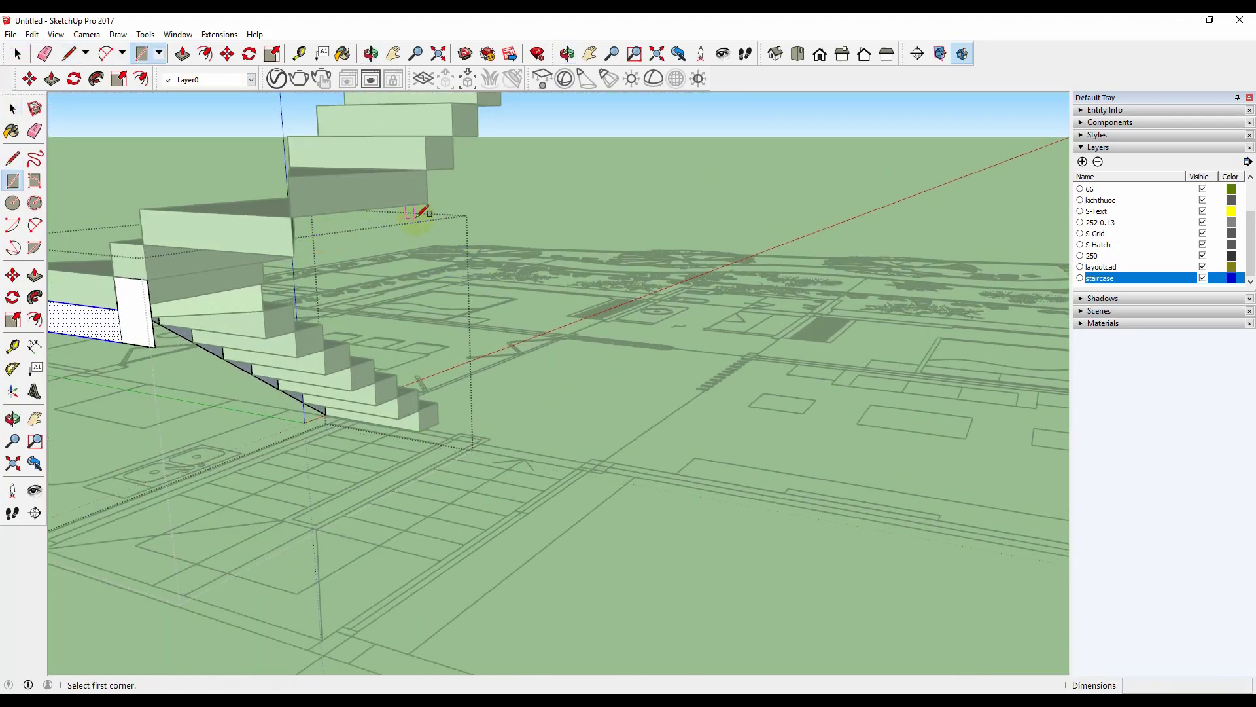
{"action": "left_click", "coordinate": [428, 202]}
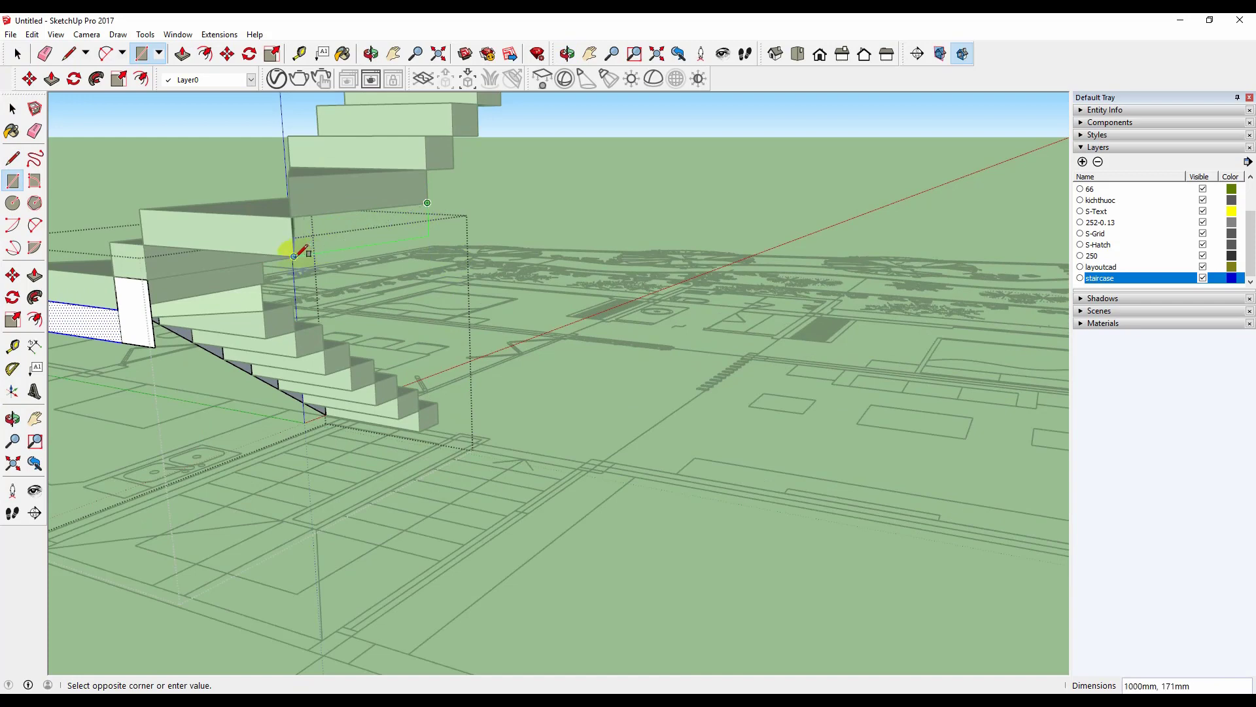
{"action": "left_click", "coordinate": [296, 253]}
{"action": "key", "text": "space"}
{"action": "left_click_drag", "start_coordinate": [275, 255], "coordinate": [451, 240]}
{"action": "key", "text": "space"}
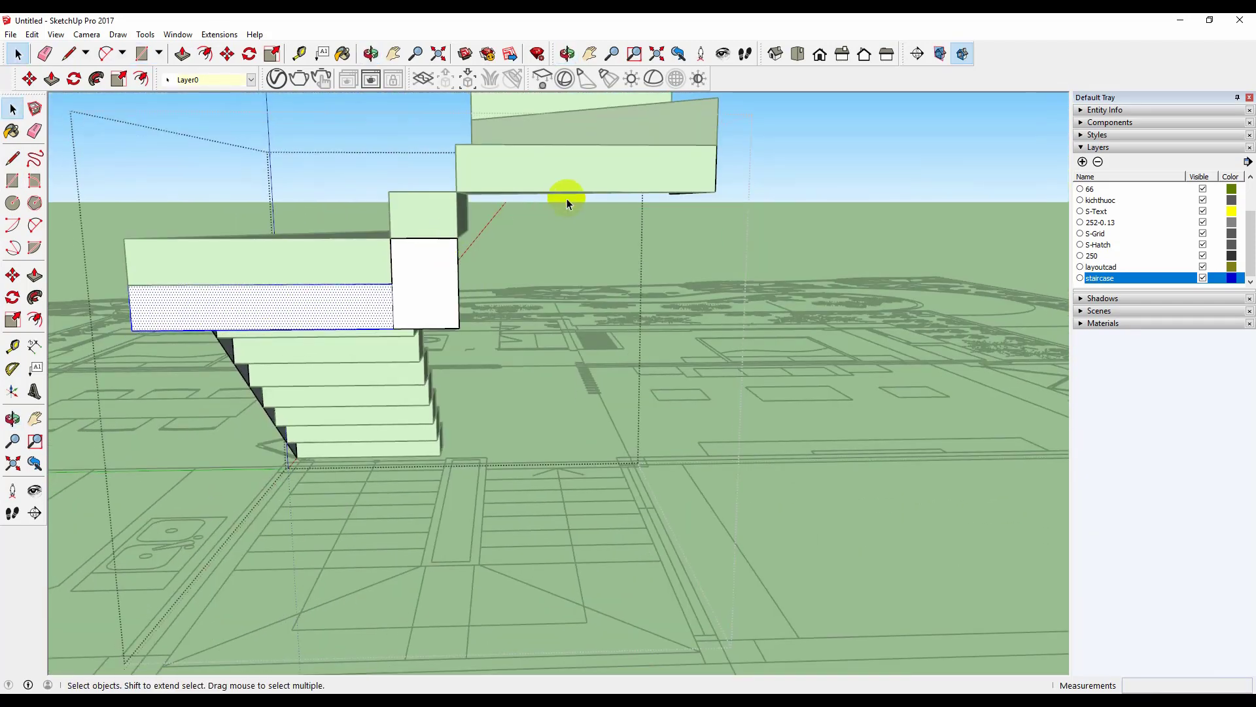
Step: Draw a vertical rectangle beneath the upper flight's first step, down to the bottom corner of the last winder's face
{"action": "middle_click_drag", "start_coordinate": [567, 198], "coordinate": [415, 287]}
{"action": "scroll", "coordinate": [480, 327], "scroll_direction": "down", "scroll_amount": 5}
{"action": "key", "text": "r"}
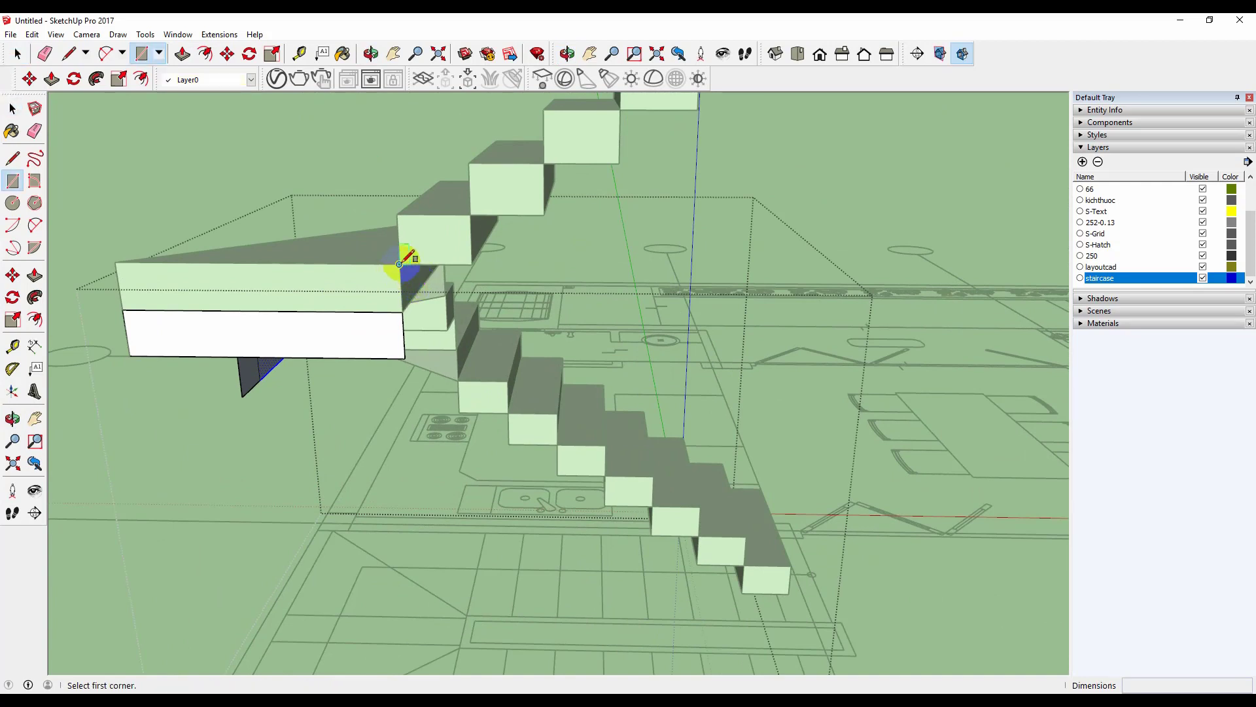
{"action": "left_click", "coordinate": [472, 263]}
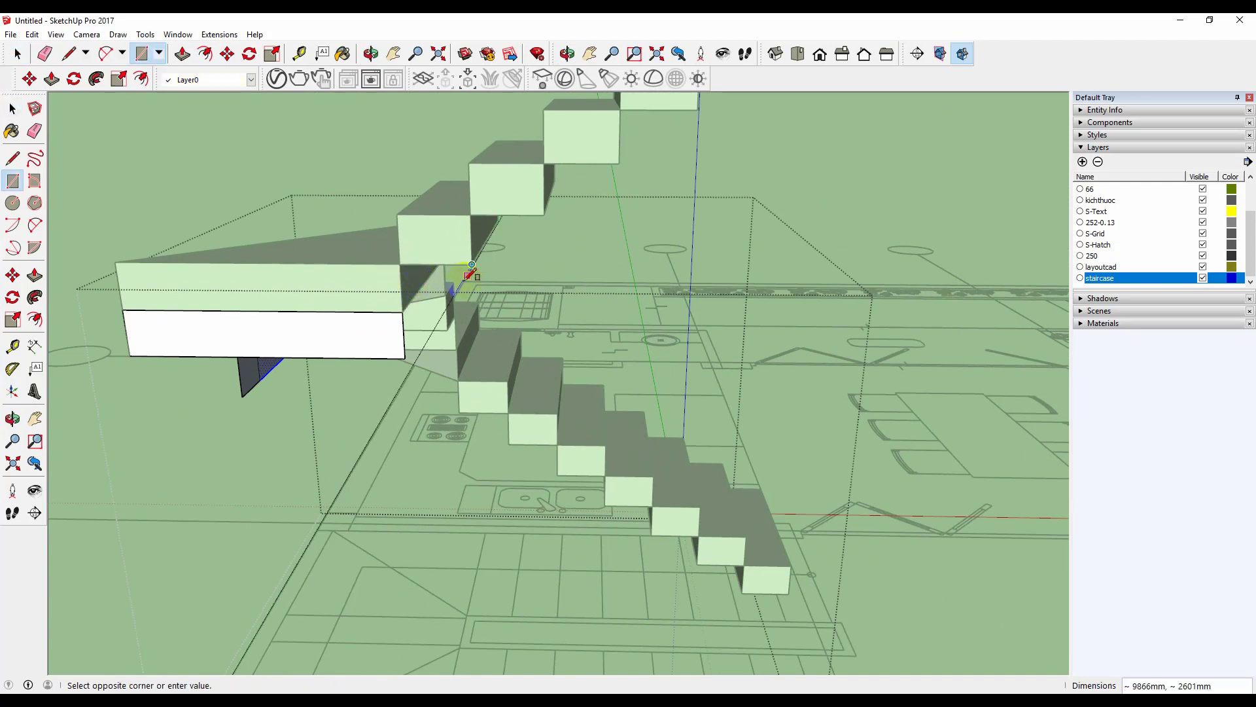
{"action": "left_click", "coordinate": [406, 358]}
{"action": "key", "text": "space"}
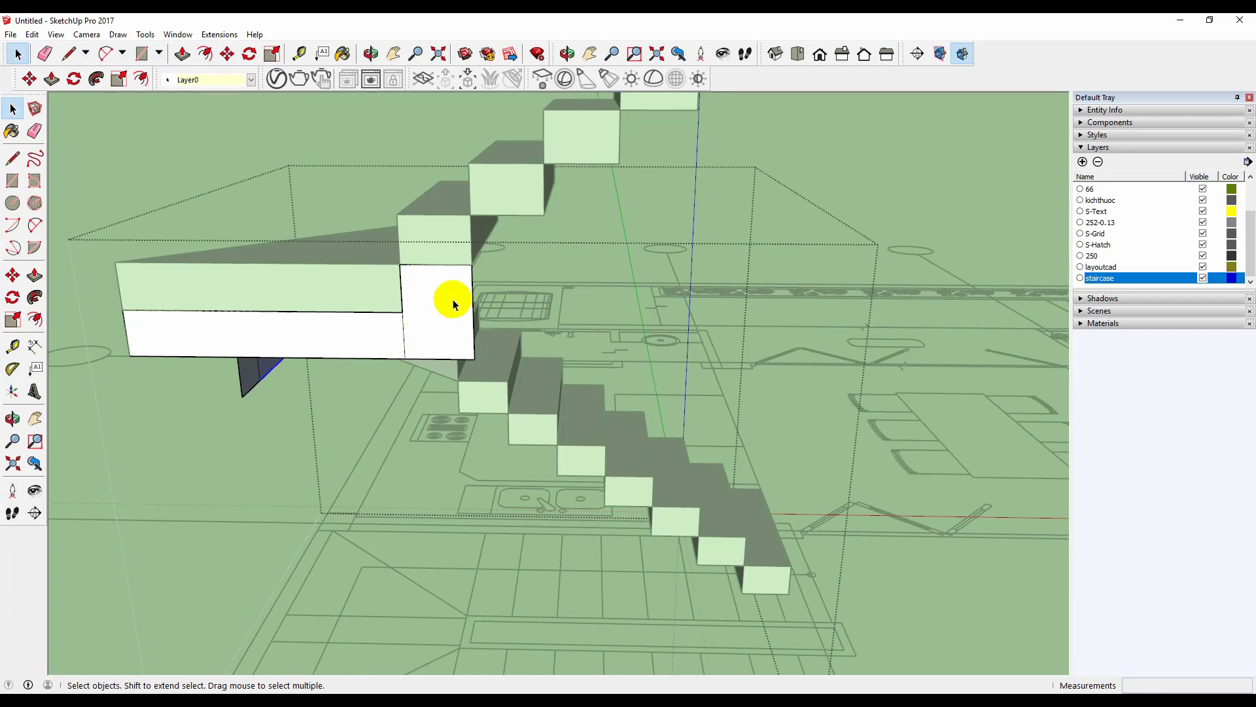
Step: Draw a triangular face beneath the upper flight's second step, sloping to the first step's bottom corner, and reverse it
{"action": "key", "text": "l"}
{"action": "left_click", "coordinate": [471, 264]}
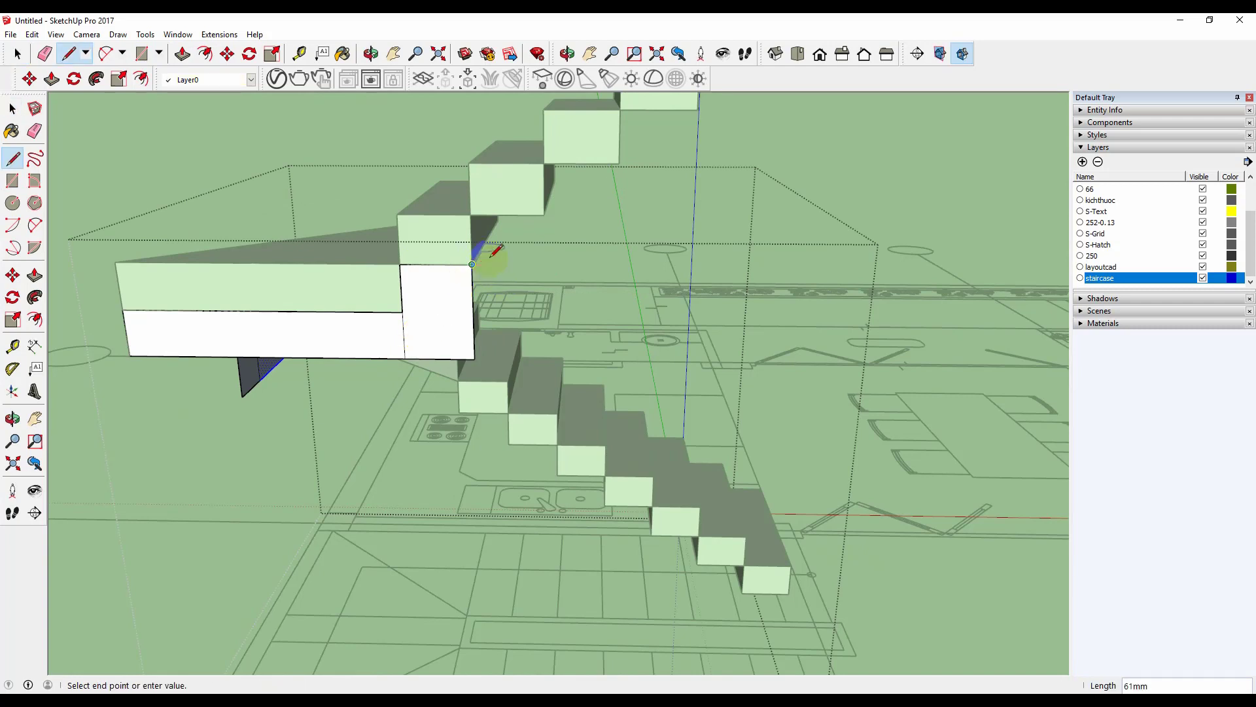
{"action": "left_click", "coordinate": [543, 215]}
{"action": "left_click", "coordinate": [471, 264]}
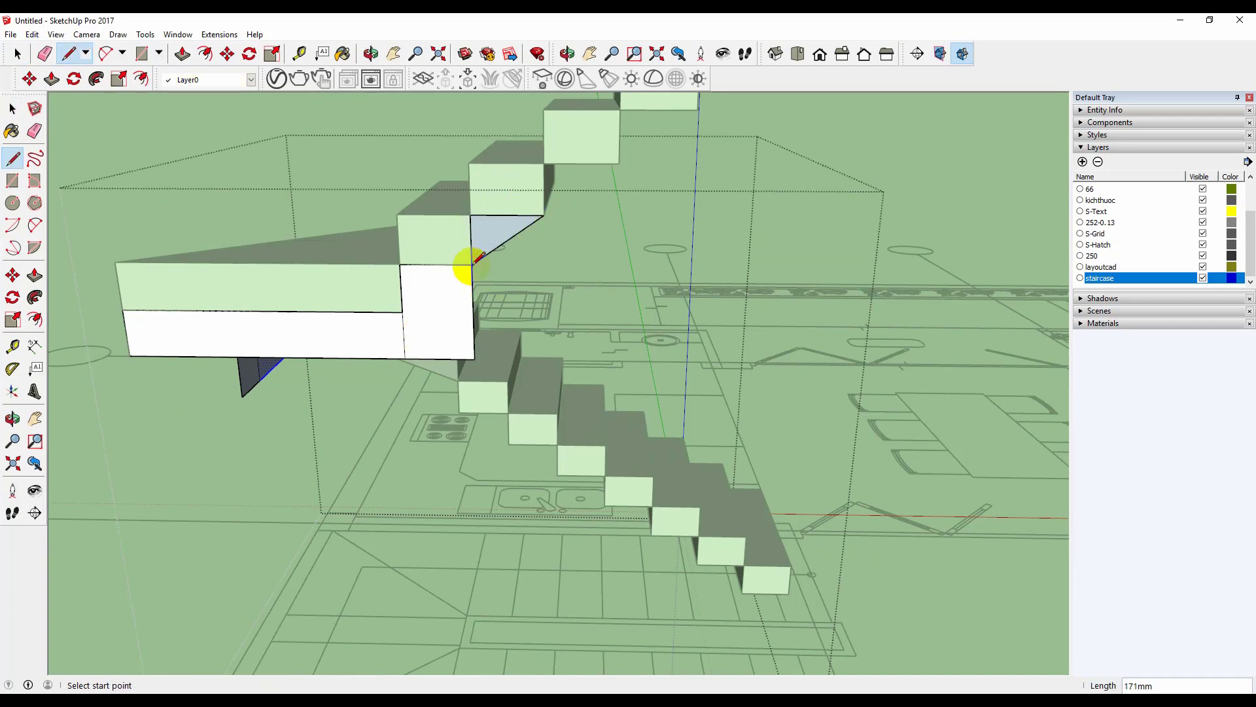
{"action": "key", "text": "space"}
{"action": "right_click", "coordinate": [477, 245]}
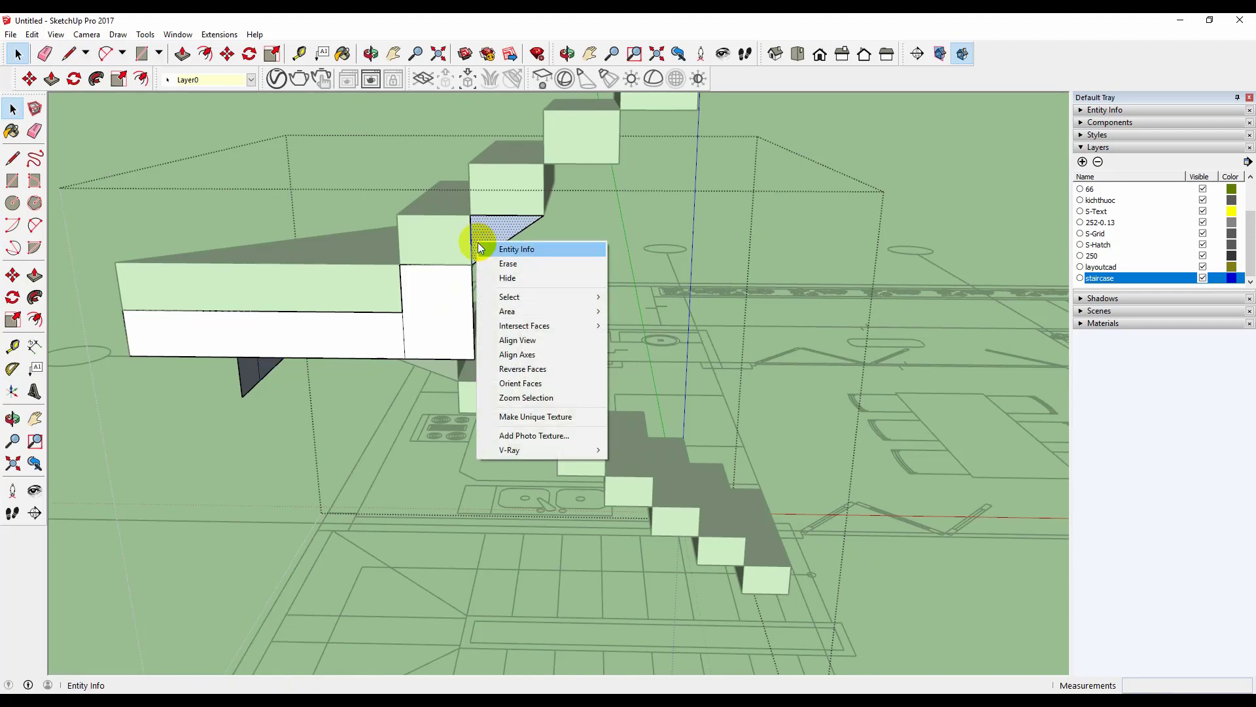
{"action": "left_click", "coordinate": [537, 369]}
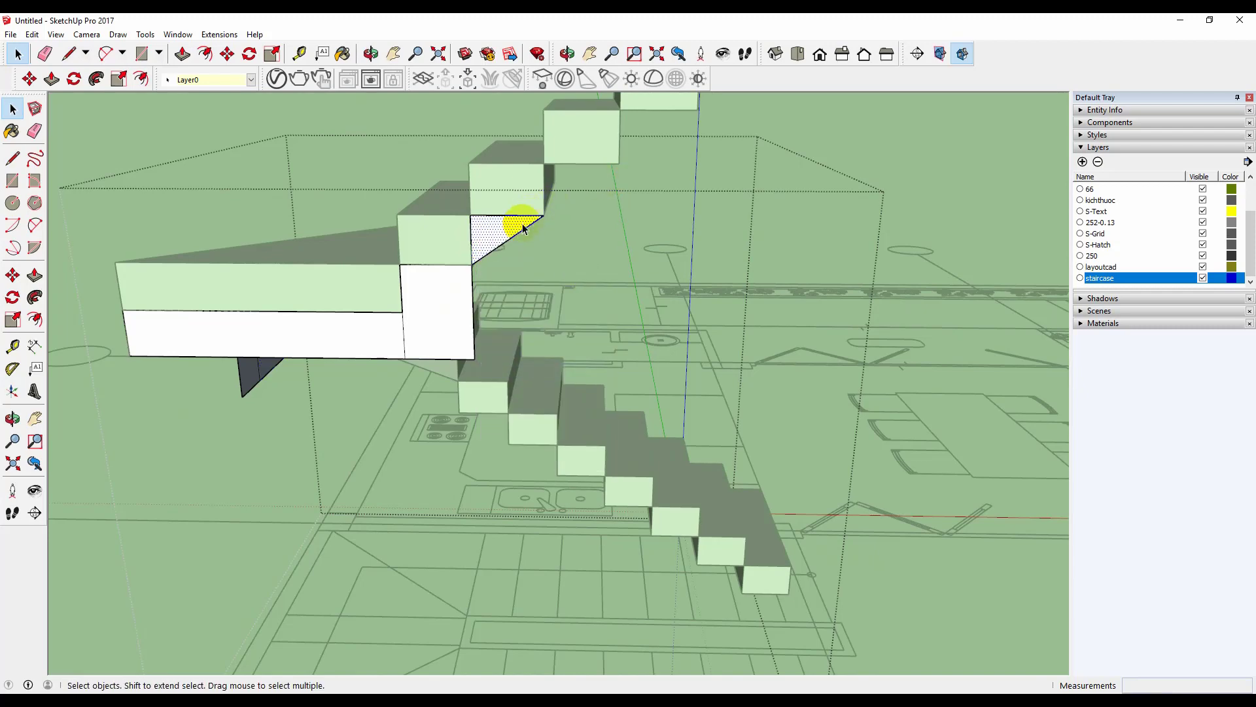
{"action": "left_click", "coordinate": [594, 173]}
Step: Draw a triangular face with a 250 mm top edge beneath the upper flight's third step and reverse it
{"action": "scroll", "coordinate": [594, 173], "scroll_direction": "down", "scroll_amount": 4}
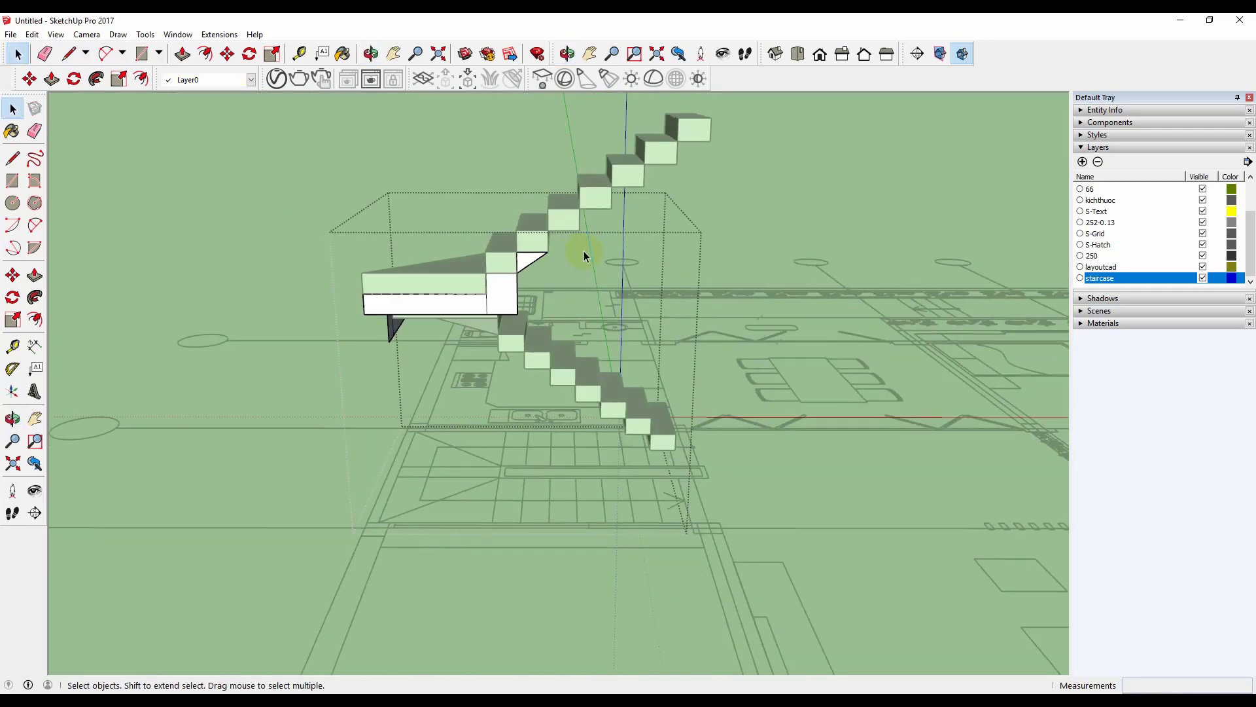
{"action": "scroll", "coordinate": [584, 250], "scroll_direction": "up", "scroll_amount": 4}
{"action": "scroll", "coordinate": [536, 235], "scroll_direction": "up", "scroll_amount": 2}
{"action": "left_click", "coordinate": [447, 303]}
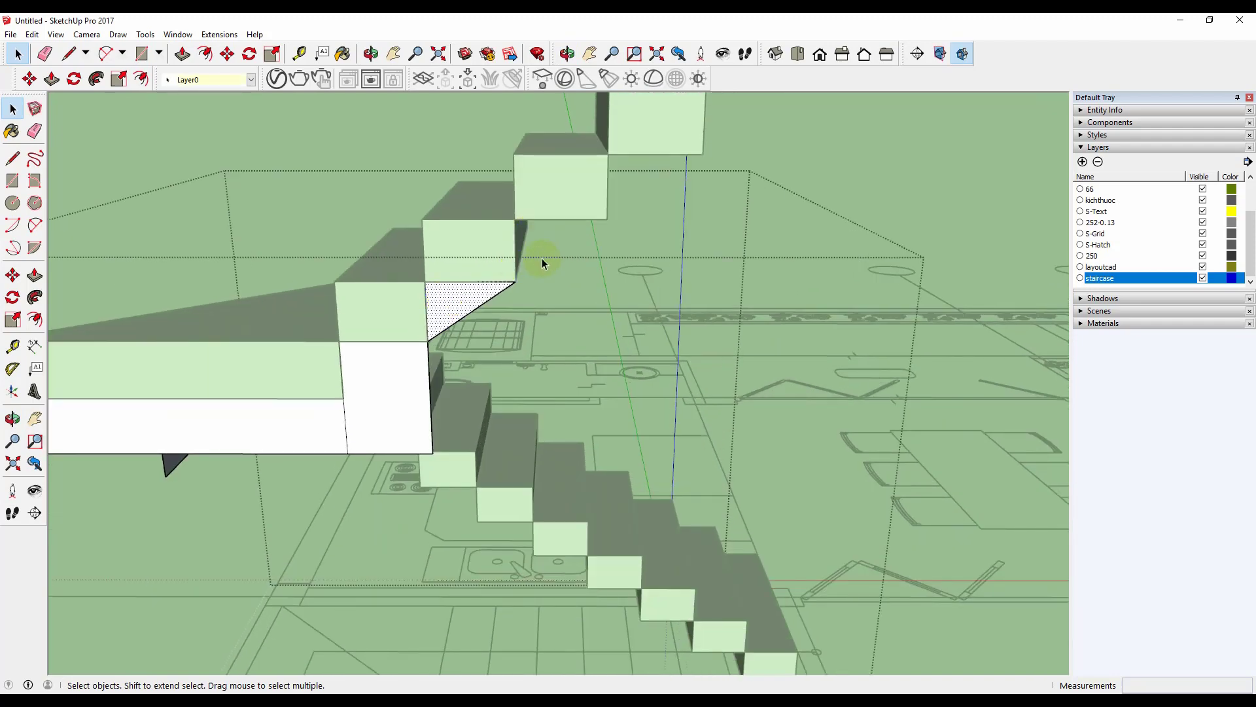
{"action": "key", "text": "l"}
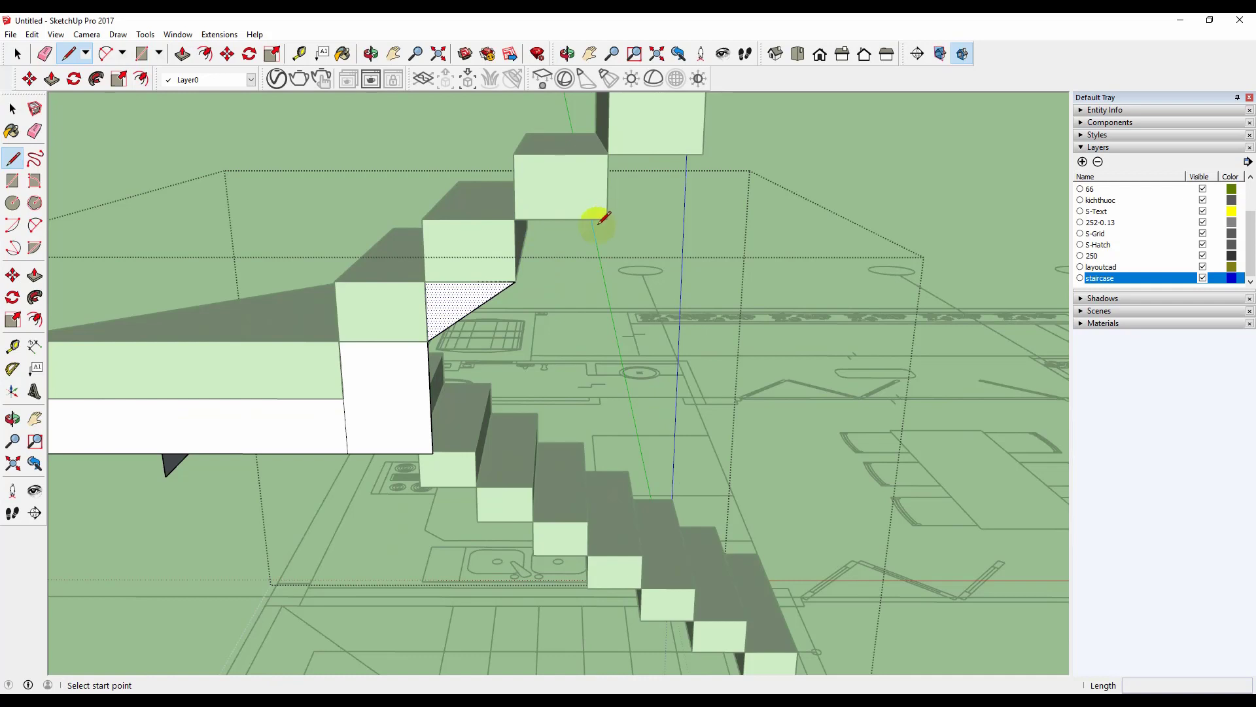
{"action": "left_click", "coordinate": [516, 281]}
{"action": "left_click", "coordinate": [515, 219]}
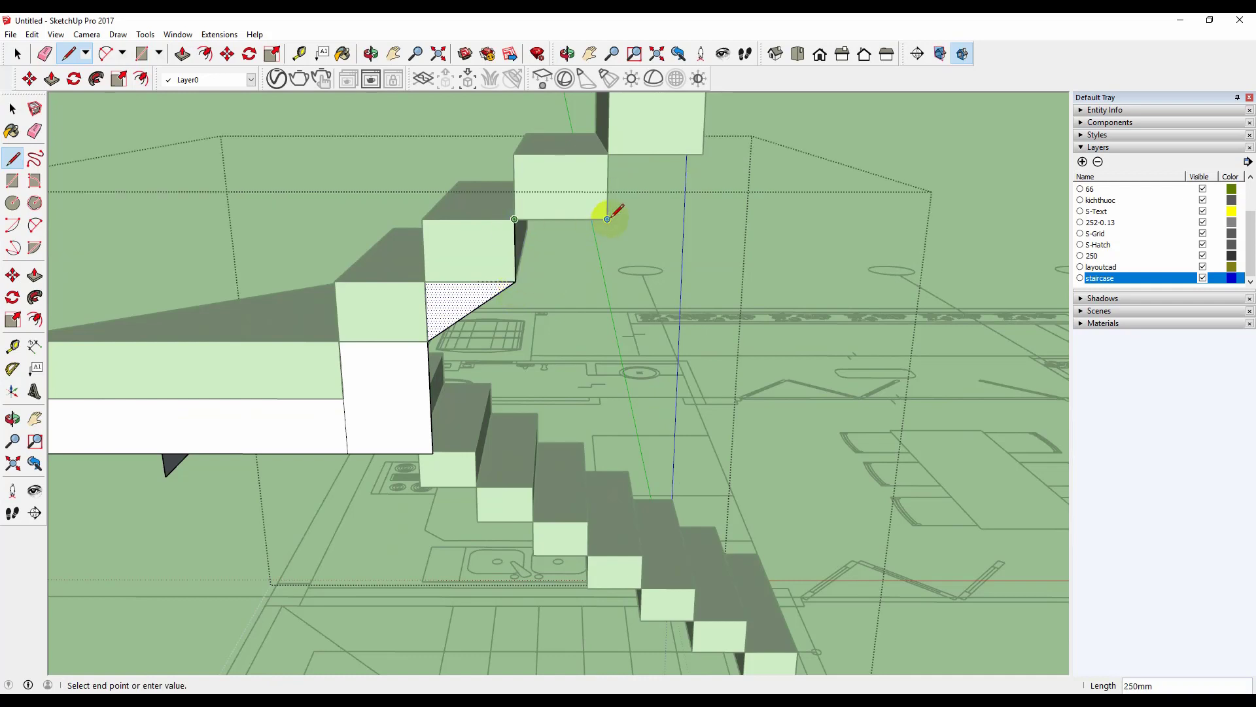
{"action": "left_click", "coordinate": [516, 281]}
{"action": "key", "text": "space"}
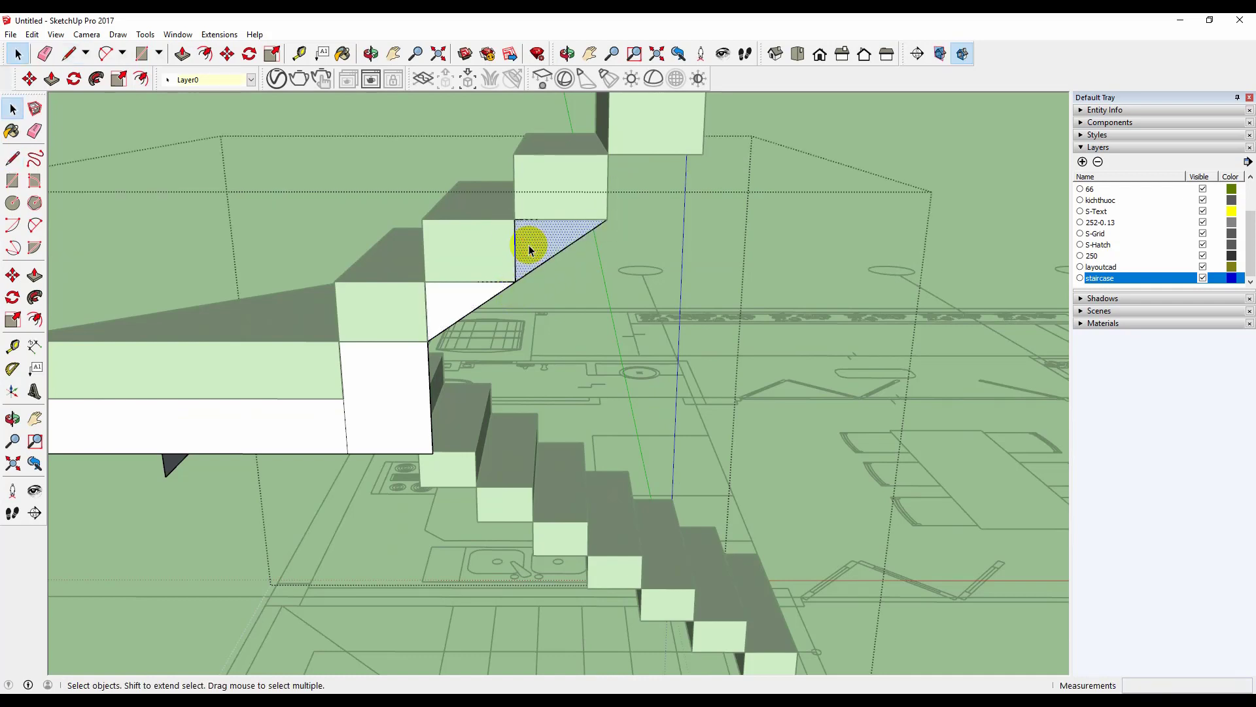
{"action": "right_click", "coordinate": [527, 244]}
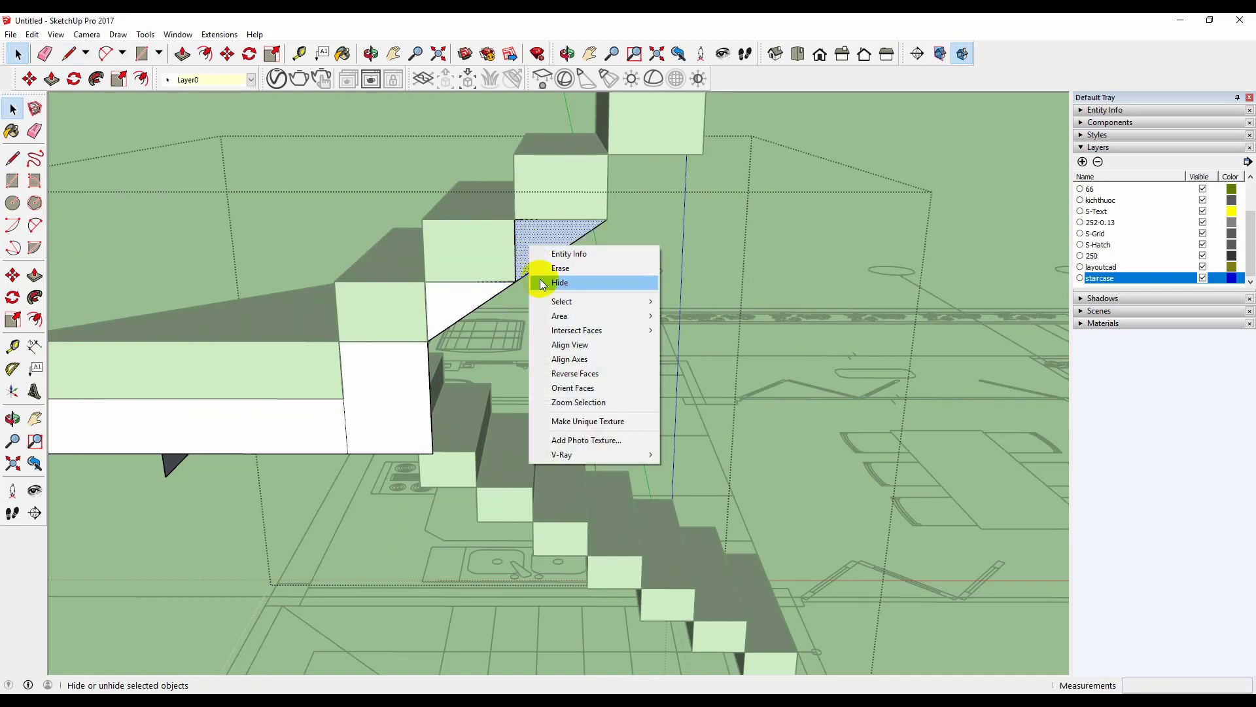
{"action": "left_click", "coordinate": [591, 373]}
Step: Draw a triangular face beneath the upper flight's fourth step, continuing the sloped edge, and reverse it
{"action": "key", "text": "l"}
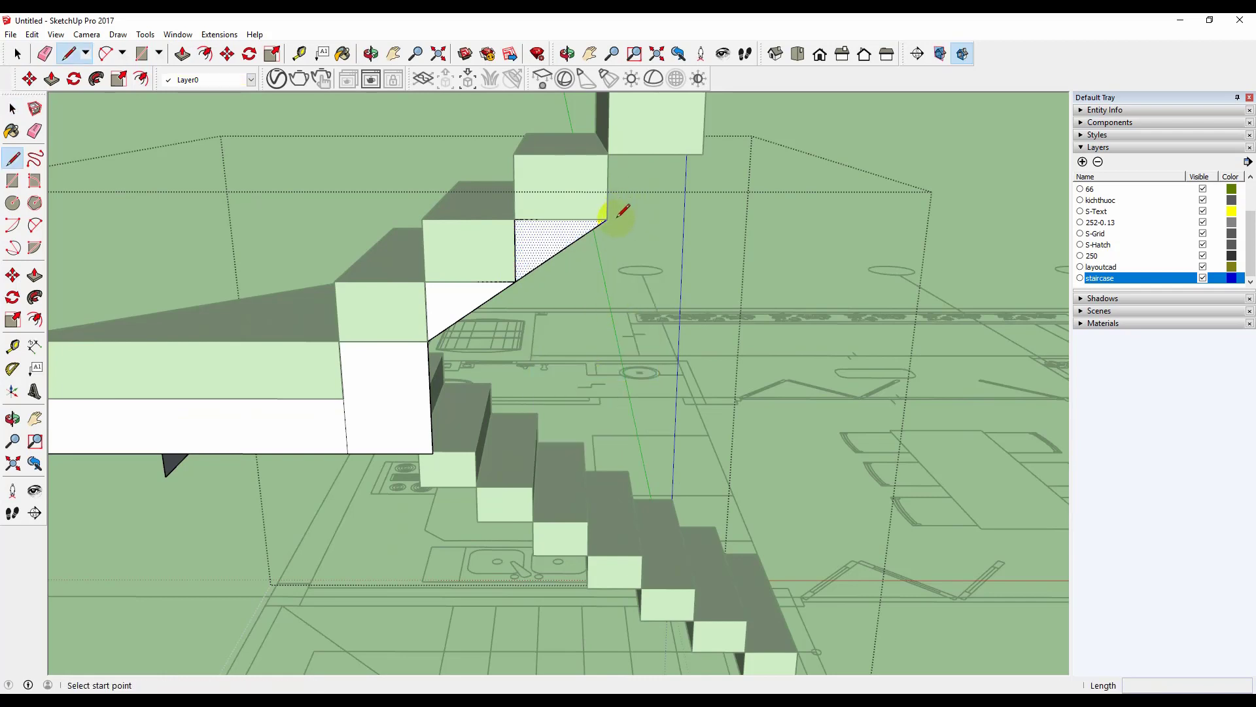
{"action": "left_click", "coordinate": [608, 218]}
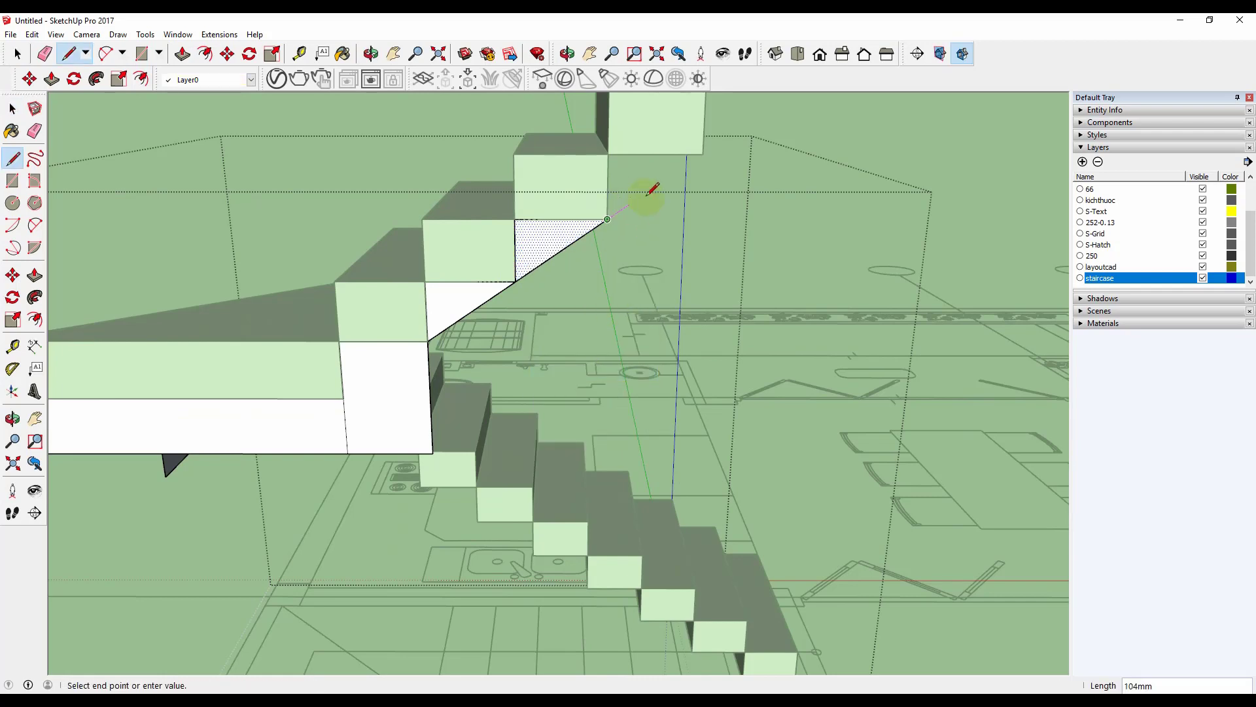
{"action": "left_click", "coordinate": [702, 154]}
{"action": "left_click", "coordinate": [608, 200]}
{"action": "key", "text": "space"}
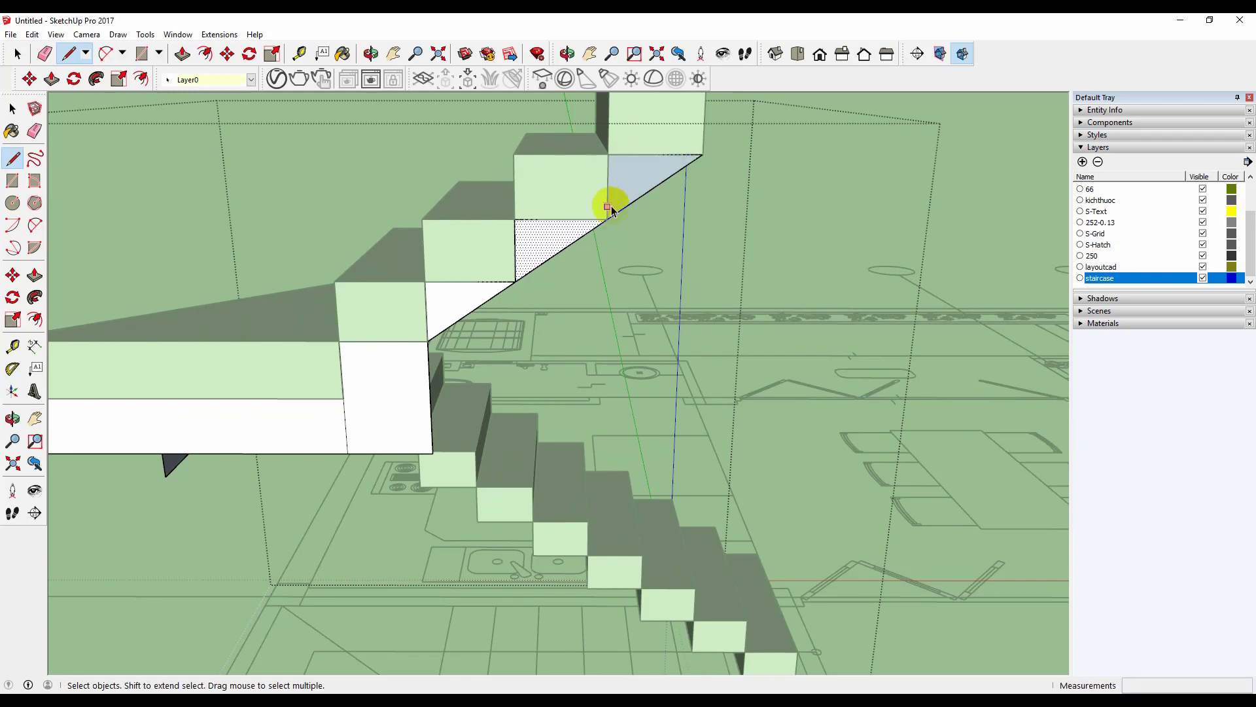
{"action": "left_click", "coordinate": [629, 182]}
{"action": "right_click", "coordinate": [630, 182]}
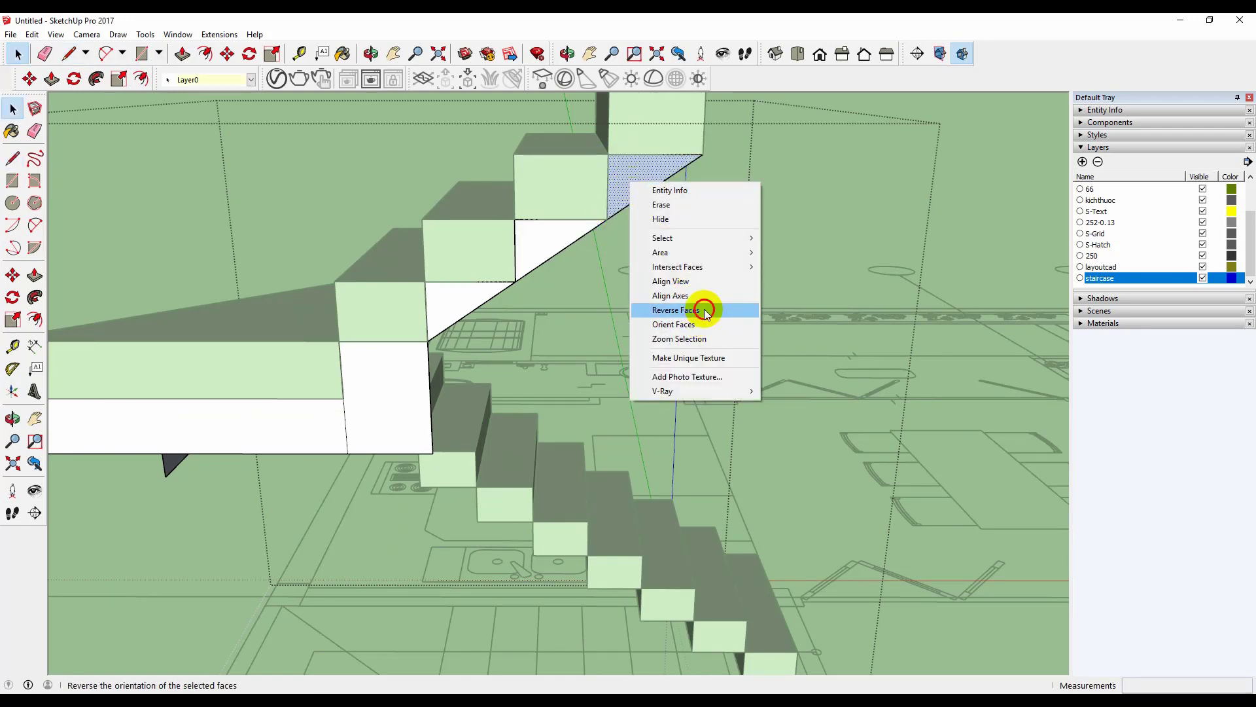
{"action": "left_click", "coordinate": [677, 310]}
Step: Draw a sloped line about 917 mm long from the fourth step's bottom corner to the seventh step's bottom corner on the upper flight
{"action": "scroll", "coordinate": [568, 352], "scroll_direction": "down", "scroll_amount": 4}
{"action": "middle_click_drag", "start_coordinate": [567, 352], "coordinate": [580, 261]}
{"action": "key", "text": "l"}
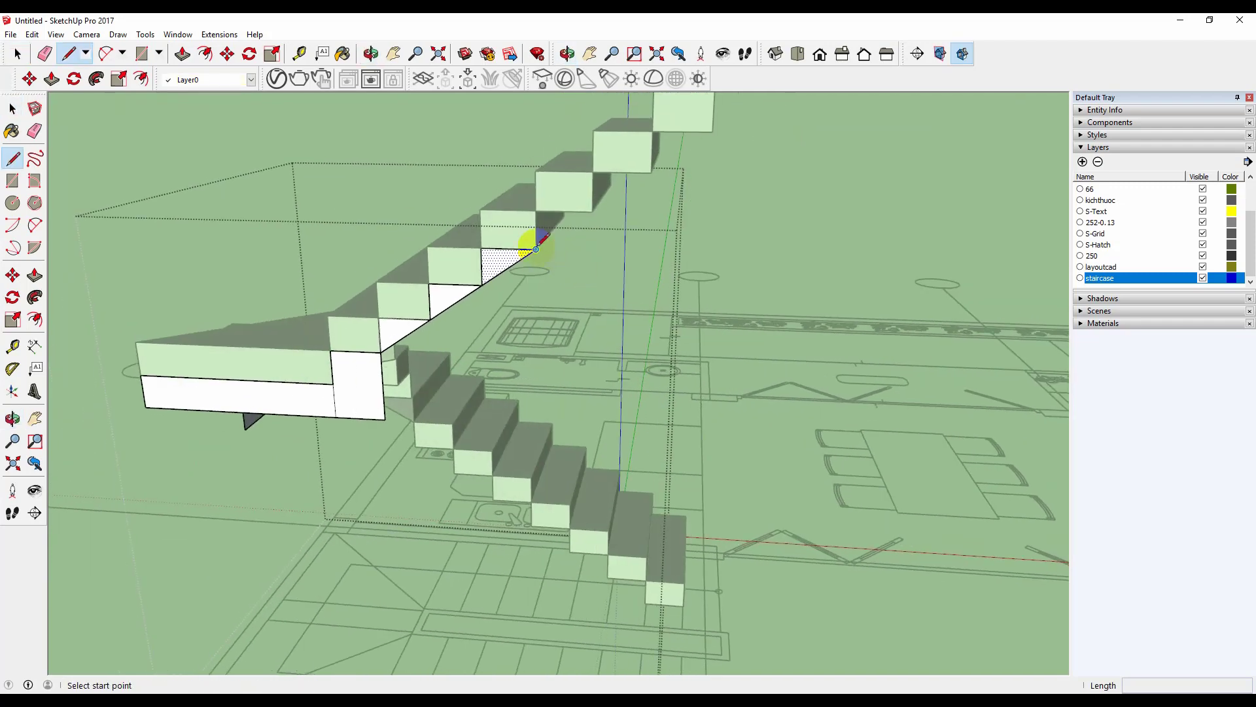
{"action": "left_click", "coordinate": [536, 250]}
{"action": "left_click", "coordinate": [715, 133]}
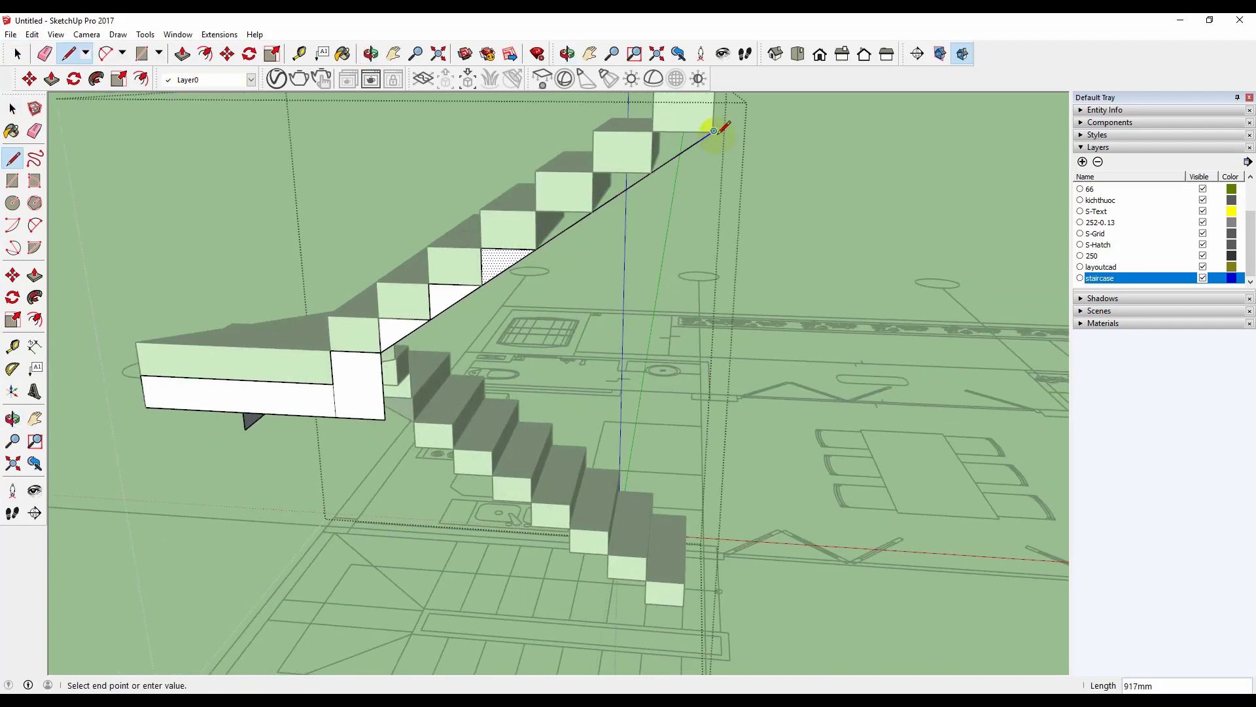
Step: Draw the edges closing the triangular faces beneath the upper flight's fifth and seventh steps, along the sloped line
{"action": "key", "text": "space"}
{"action": "key", "text": "l"}
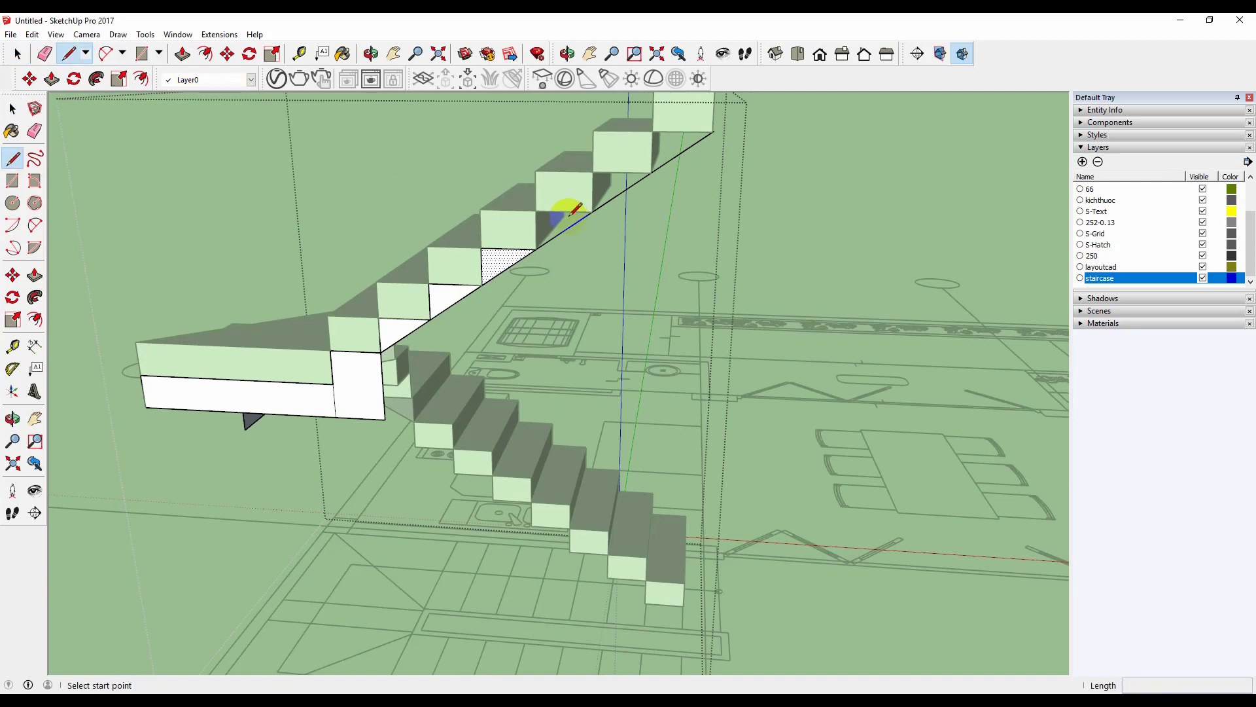
{"action": "left_click", "coordinate": [536, 250]}
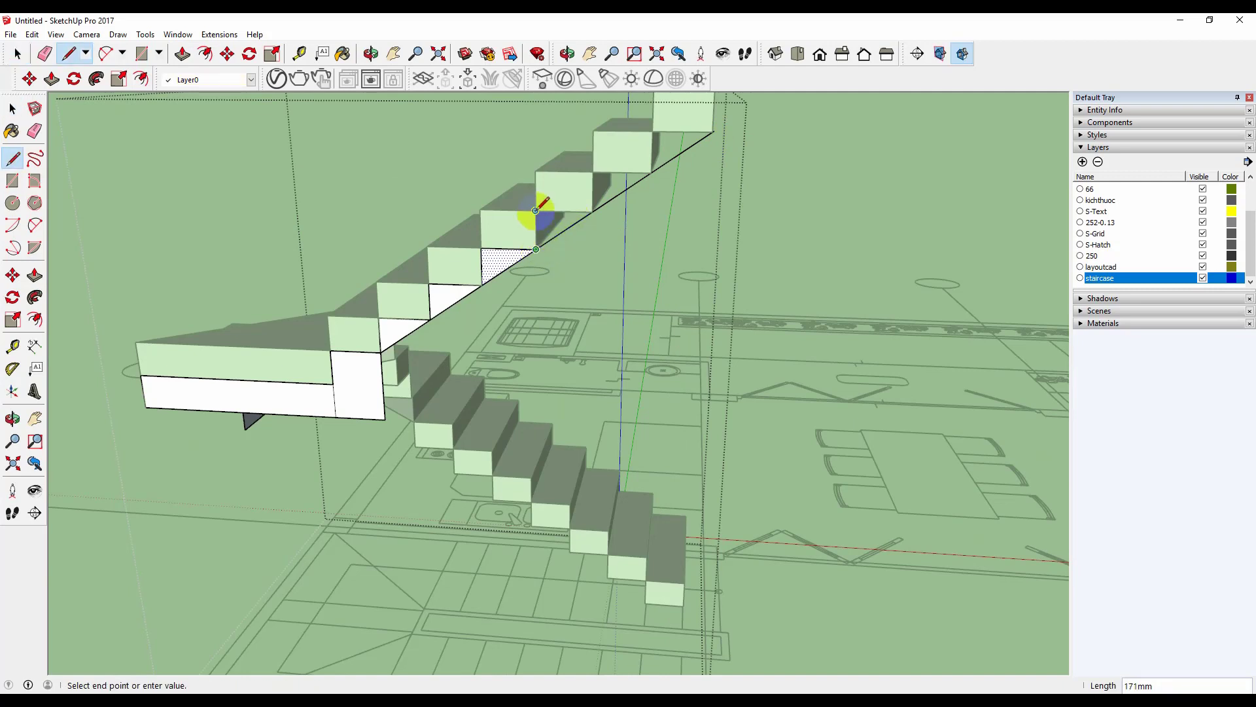
{"action": "left_click", "coordinate": [592, 172]}
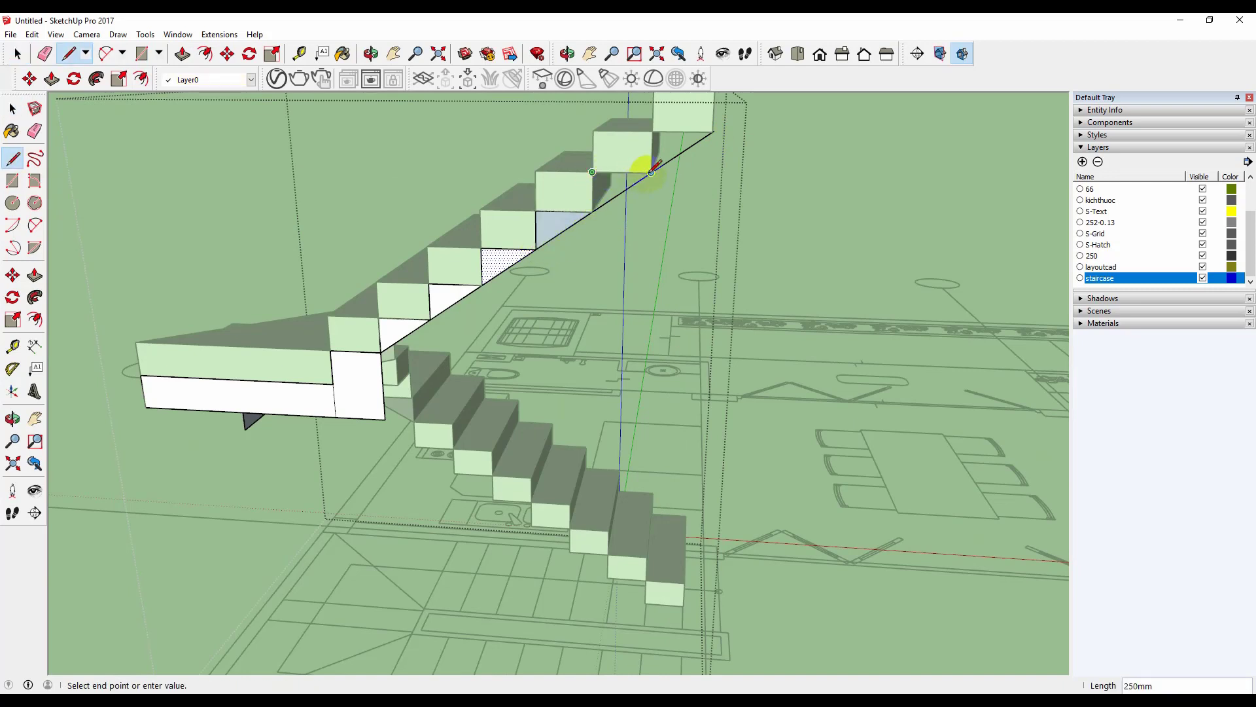
{"action": "left_click", "coordinate": [713, 132]}
{"action": "key", "text": "space"}
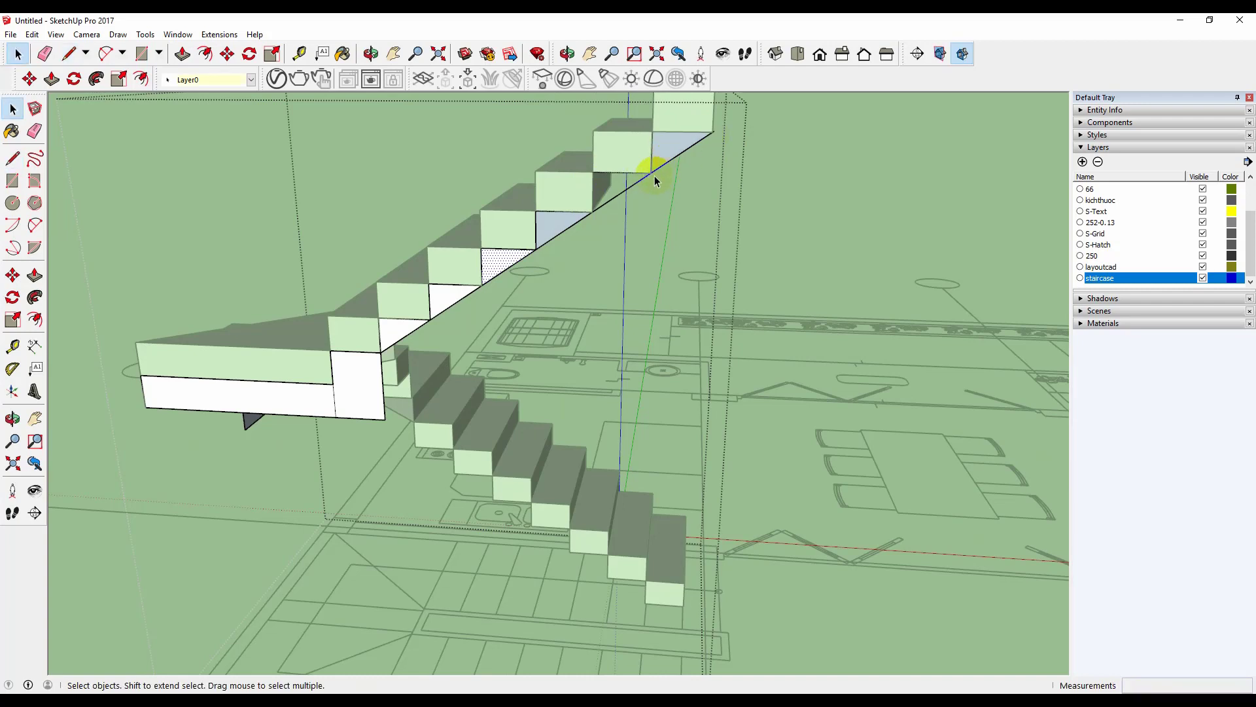
Step: Draw a 250 mm edge along the bottom of the upper flight's sixth step
{"action": "key", "text": "l"}
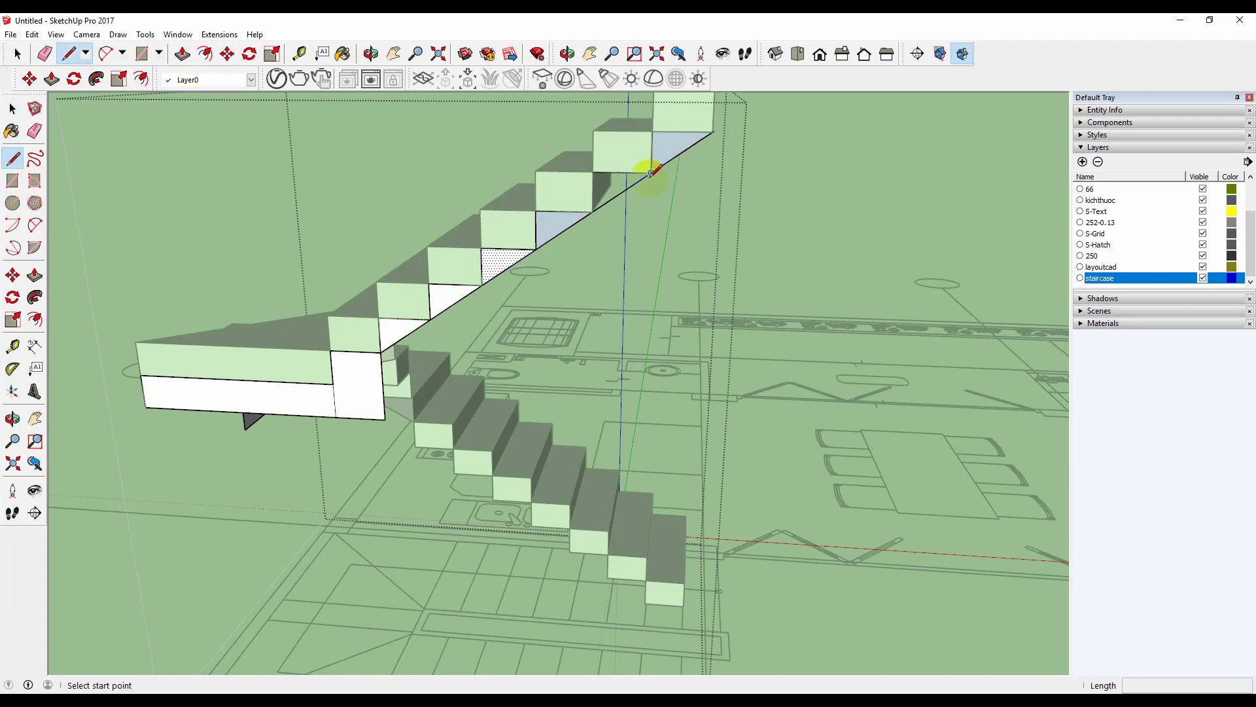
{"action": "left_click", "coordinate": [649, 174]}
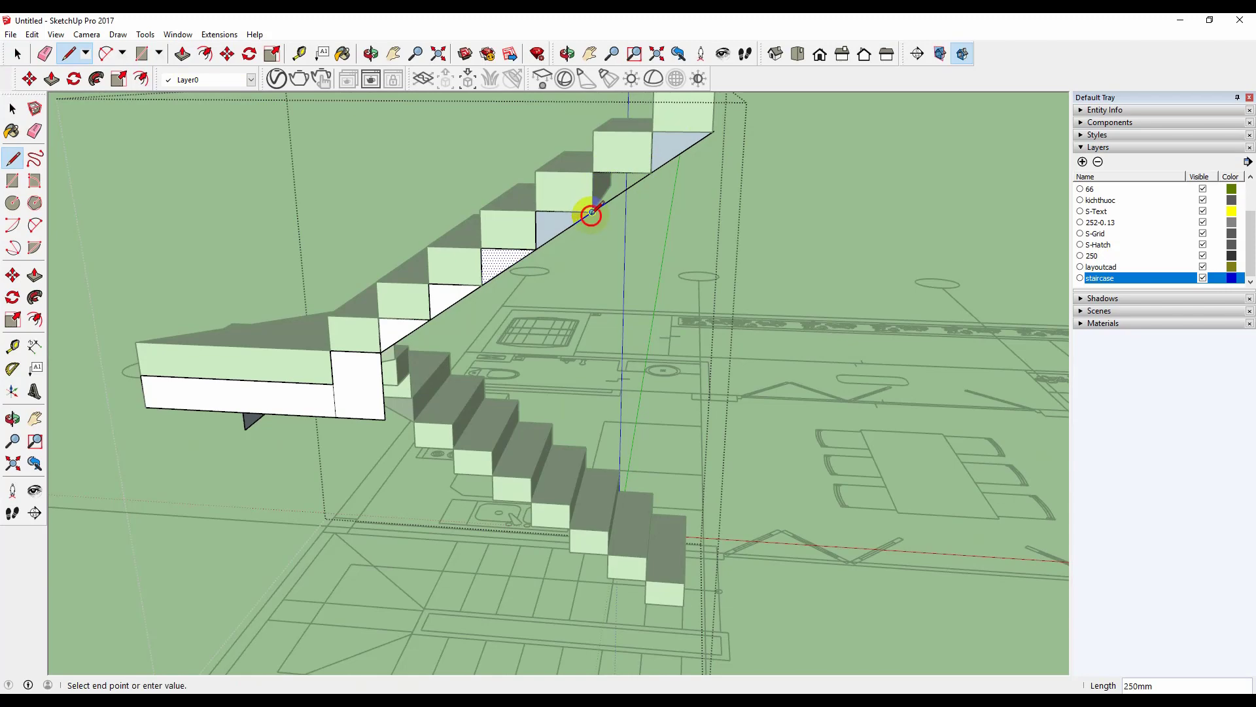
{"action": "middle_click_drag", "start_coordinate": [618, 169], "coordinate": [782, 317]}
{"action": "scroll", "coordinate": [488, 531], "scroll_direction": "up", "scroll_amount": 3}
{"action": "scroll", "coordinate": [503, 399], "scroll_direction": "down", "scroll_amount": 5}
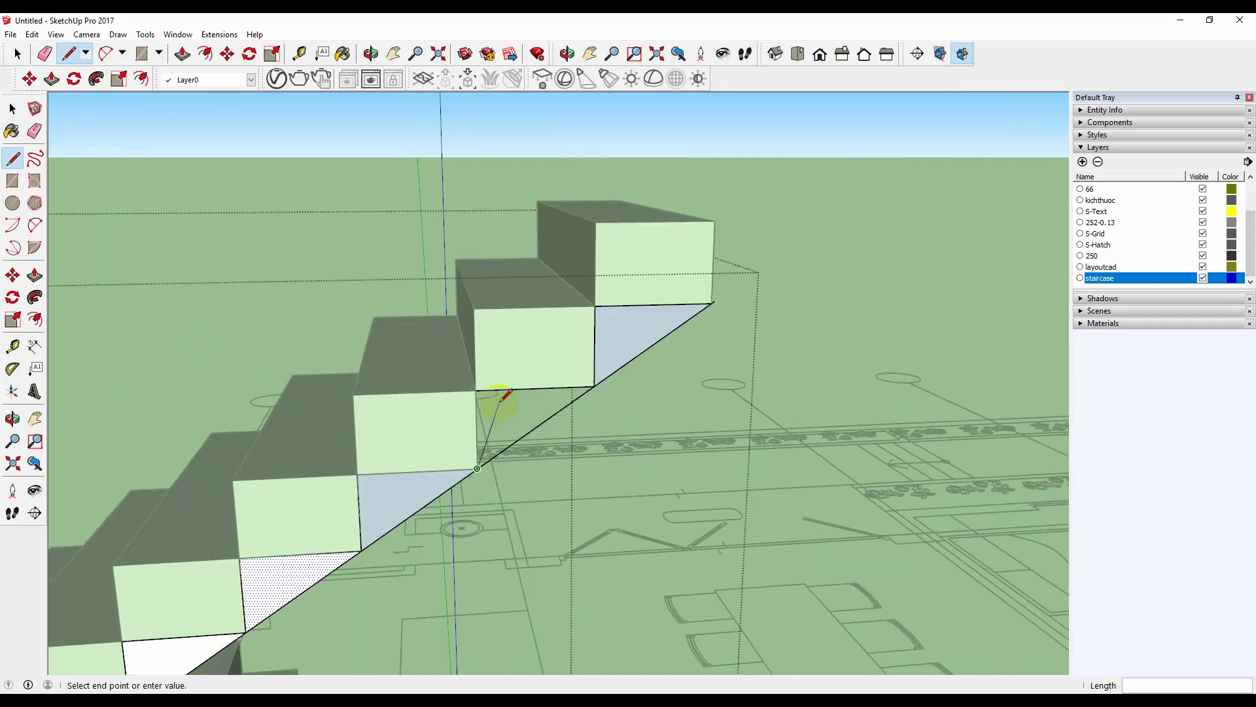
{"action": "key", "text": "space"}
Step: Reverse the triangular faces beneath the upper flight's fifth and seventh steps
{"action": "left_click", "coordinate": [426, 502]}
{"action": "right_click", "coordinate": [426, 492]}
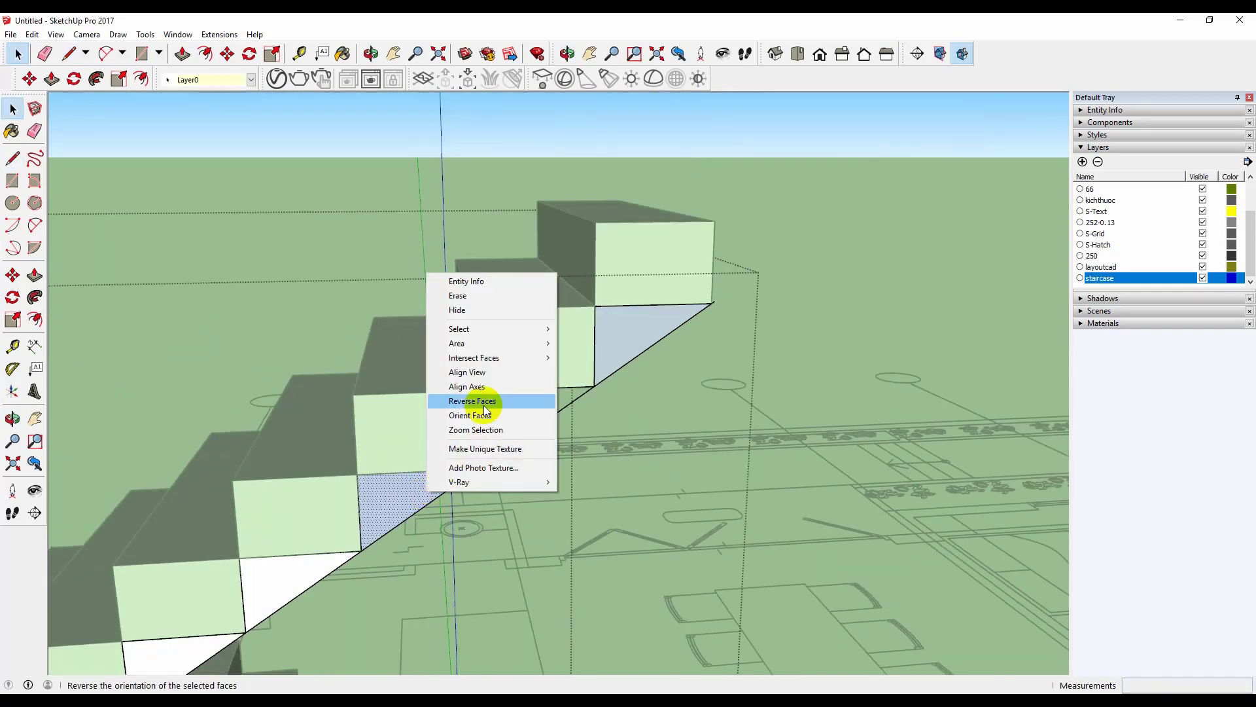
{"action": "left_click", "coordinate": [491, 402]}
{"action": "left_click", "coordinate": [647, 356]}
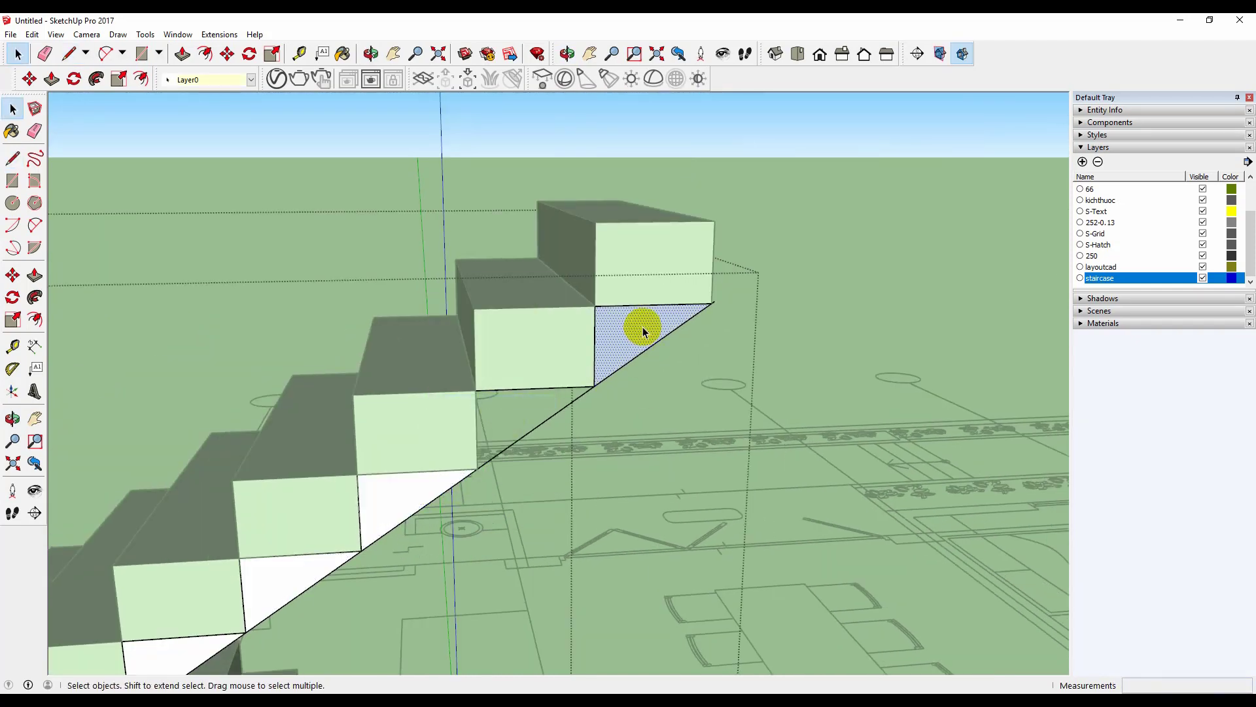
{"action": "right_click", "coordinate": [644, 328]}
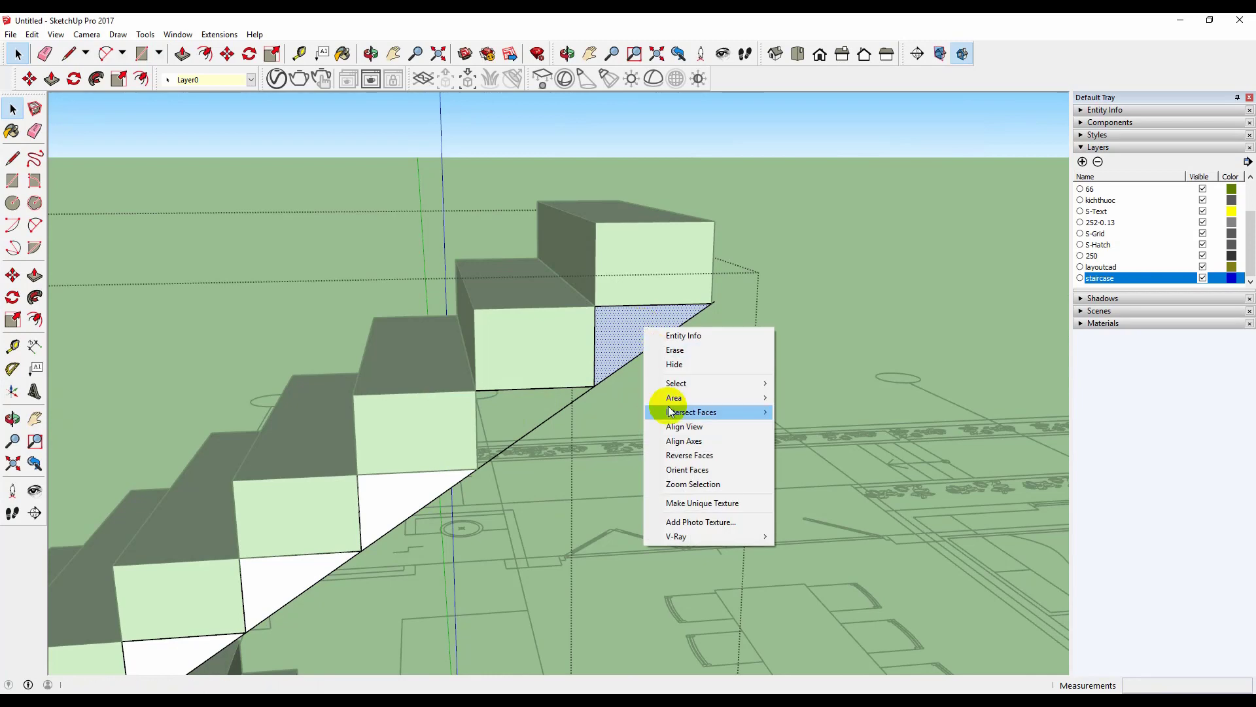
{"action": "left_click", "coordinate": [709, 457]}
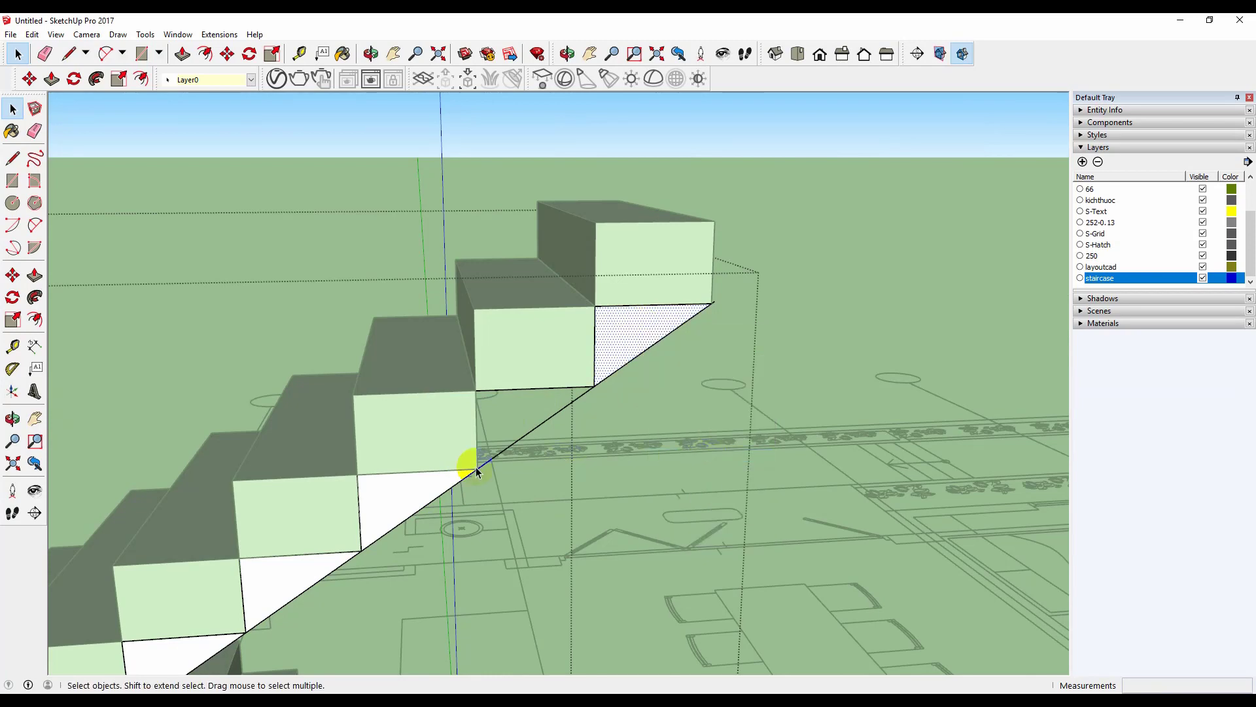
Step: Close the triangular face beneath the upper flight's sixth step with a 171 mm vertical edge and reverse it
{"action": "scroll", "coordinate": [466, 474], "scroll_direction": "up", "scroll_amount": 6}
{"action": "middle_click_drag", "start_coordinate": [469, 477], "coordinate": [513, 367]}
{"action": "key", "text": "l"}
{"action": "left_click", "coordinate": [500, 239]}
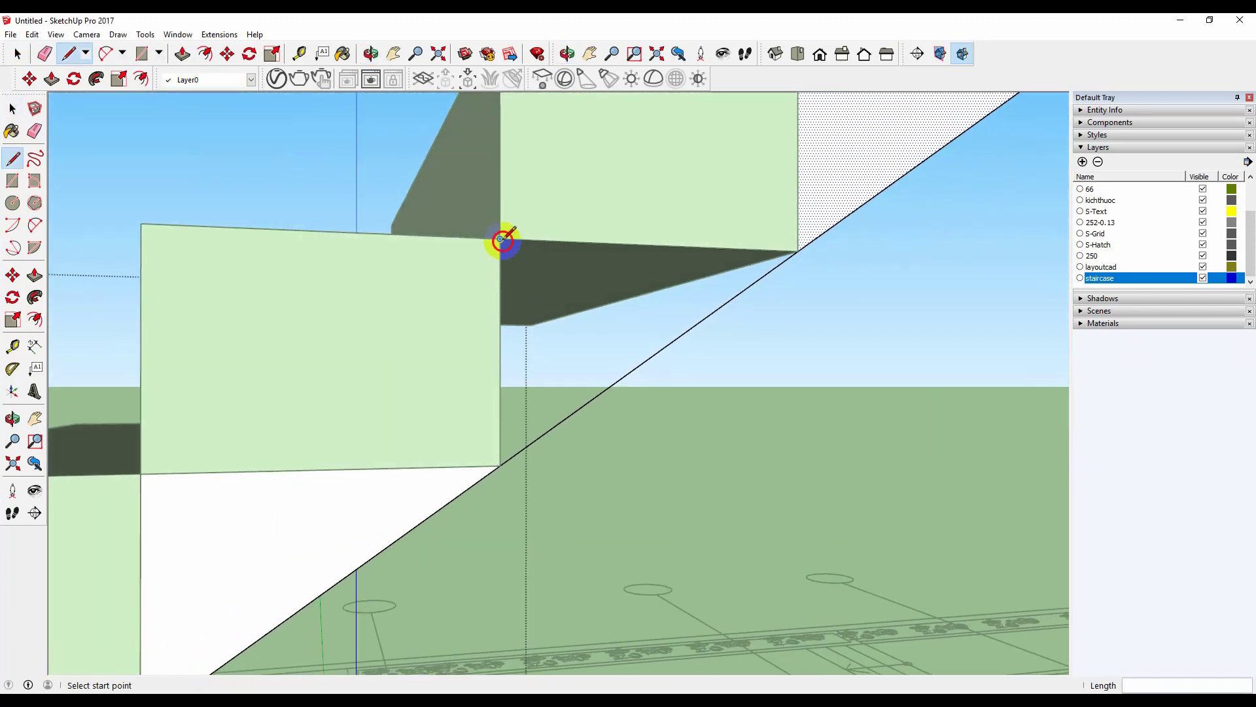
{"action": "left_click", "coordinate": [500, 465]}
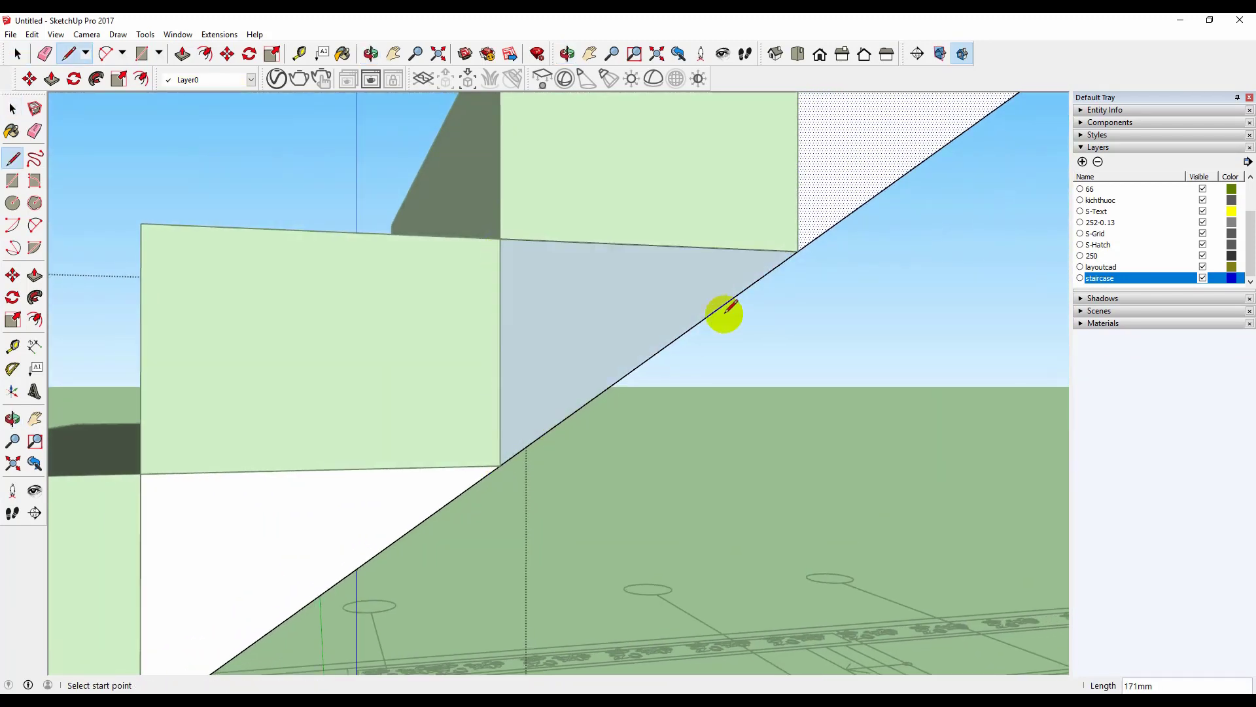
{"action": "key", "text": "space"}
{"action": "left_click", "coordinate": [618, 301]}
{"action": "right_click", "coordinate": [618, 300]}
{"action": "left_click", "coordinate": [684, 429]}
{"action": "scroll", "coordinate": [567, 373], "scroll_direction": "down", "scroll_amount": 6}
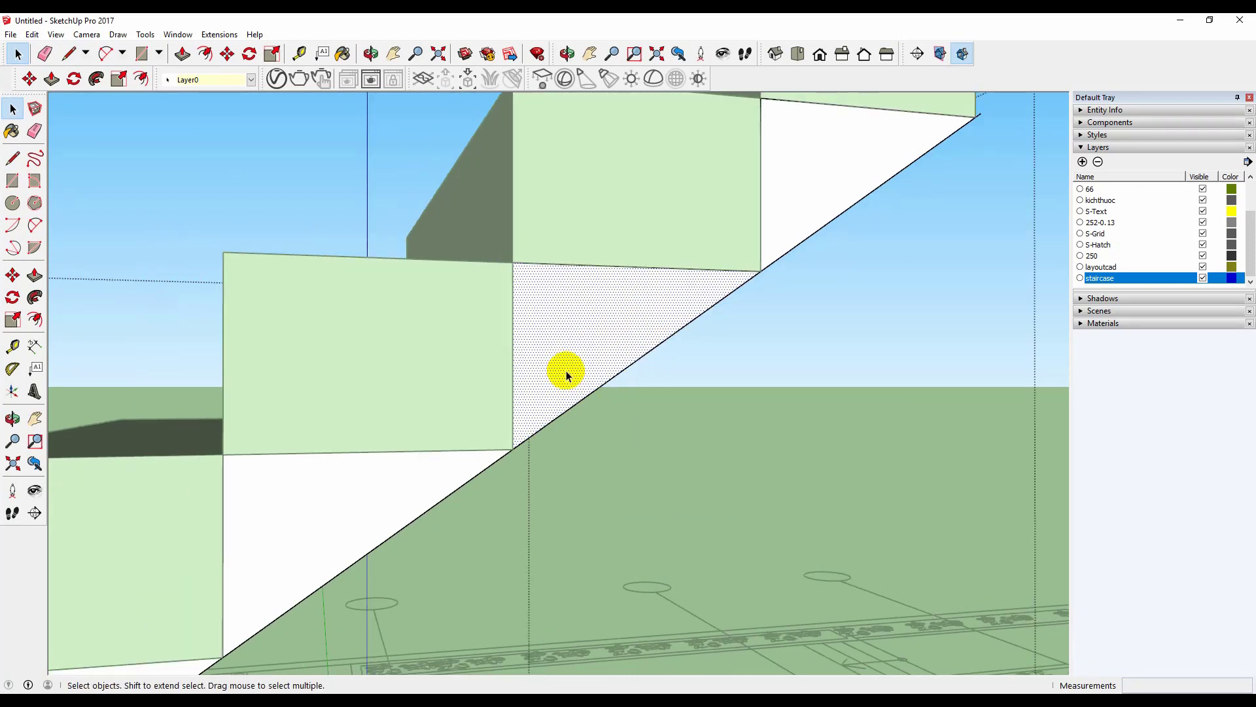
Step: Push/Pull the triangular face beneath the upper flight's seventh step 950 mm across the full width of the flight
{"action": "middle_click_drag", "start_coordinate": [556, 402], "coordinate": [451, 403]}
{"action": "scroll", "coordinate": [267, 395], "scroll_direction": "up", "scroll_amount": 4}
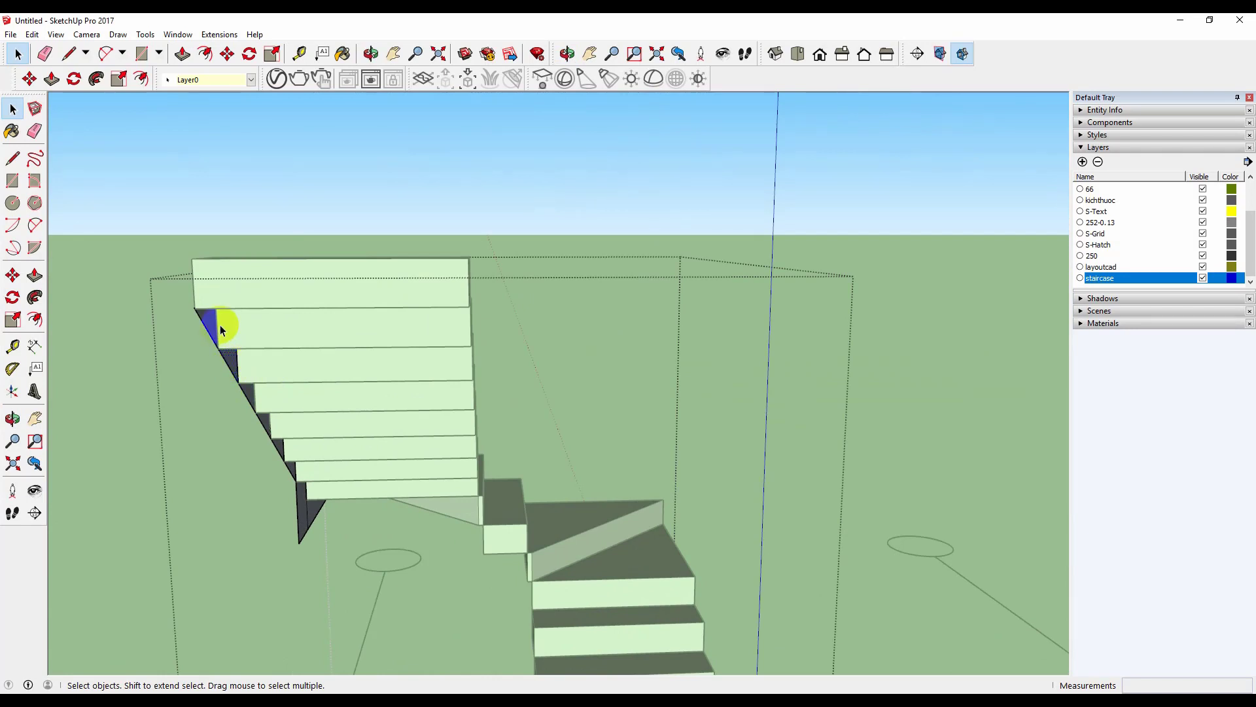
{"action": "scroll", "coordinate": [207, 324], "scroll_direction": "up", "scroll_amount": 3}
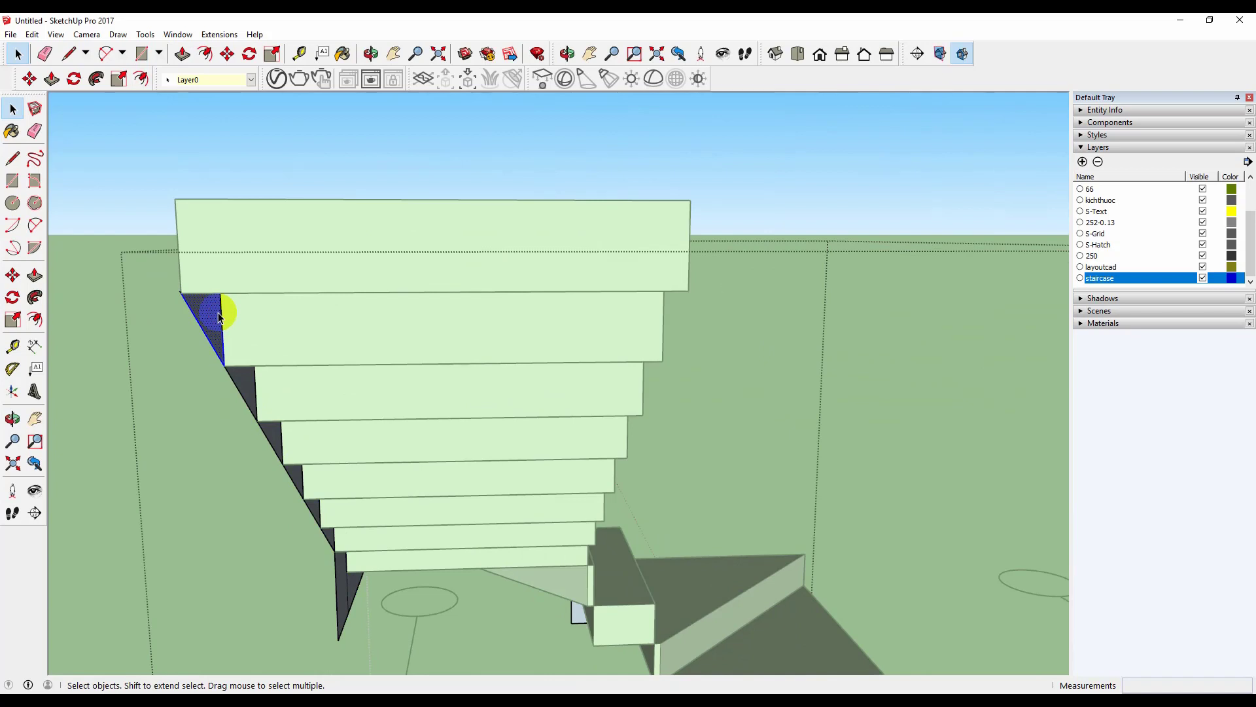
{"action": "left_click", "coordinate": [198, 320]}
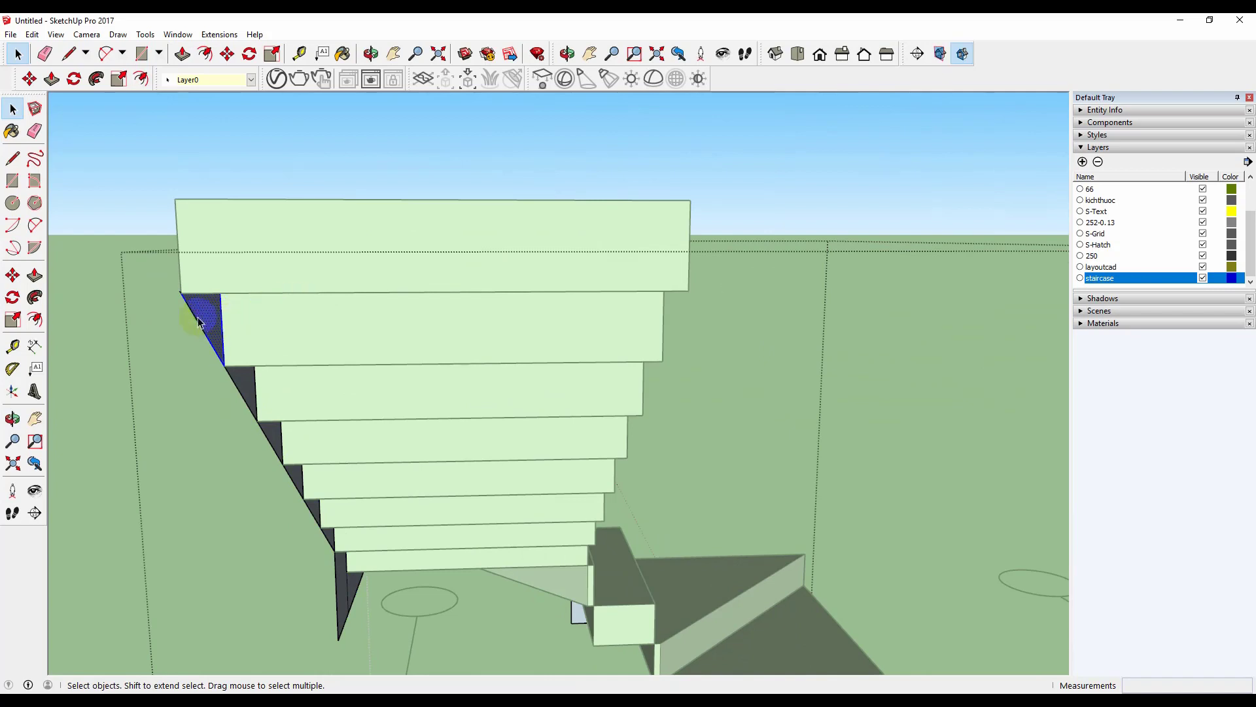
{"action": "key", "text": "p"}
{"action": "left_click_drag", "start_coordinate": [210, 316], "coordinate": [661, 359]}
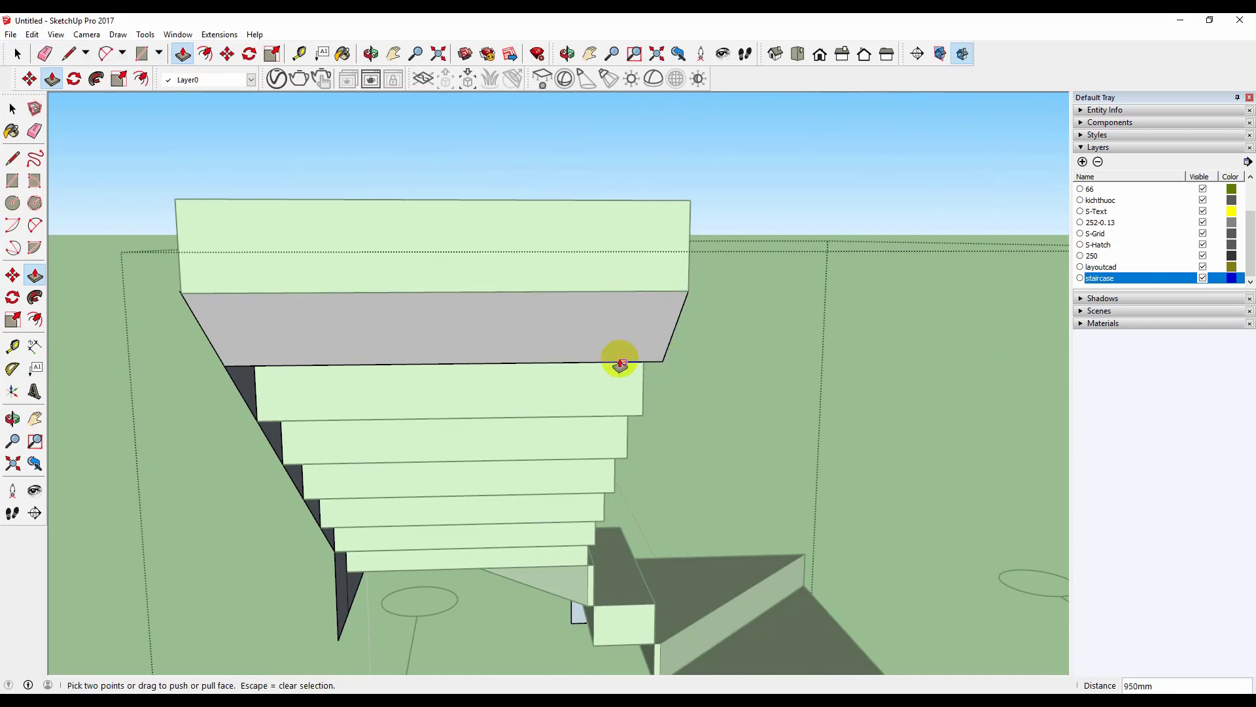
Step: Push/Pull the triangular face beneath the upper flight's sixth step 950 mm across the flight
{"action": "middle_click_drag", "start_coordinate": [620, 360], "coordinate": [254, 280]}
{"action": "key", "text": "space"}
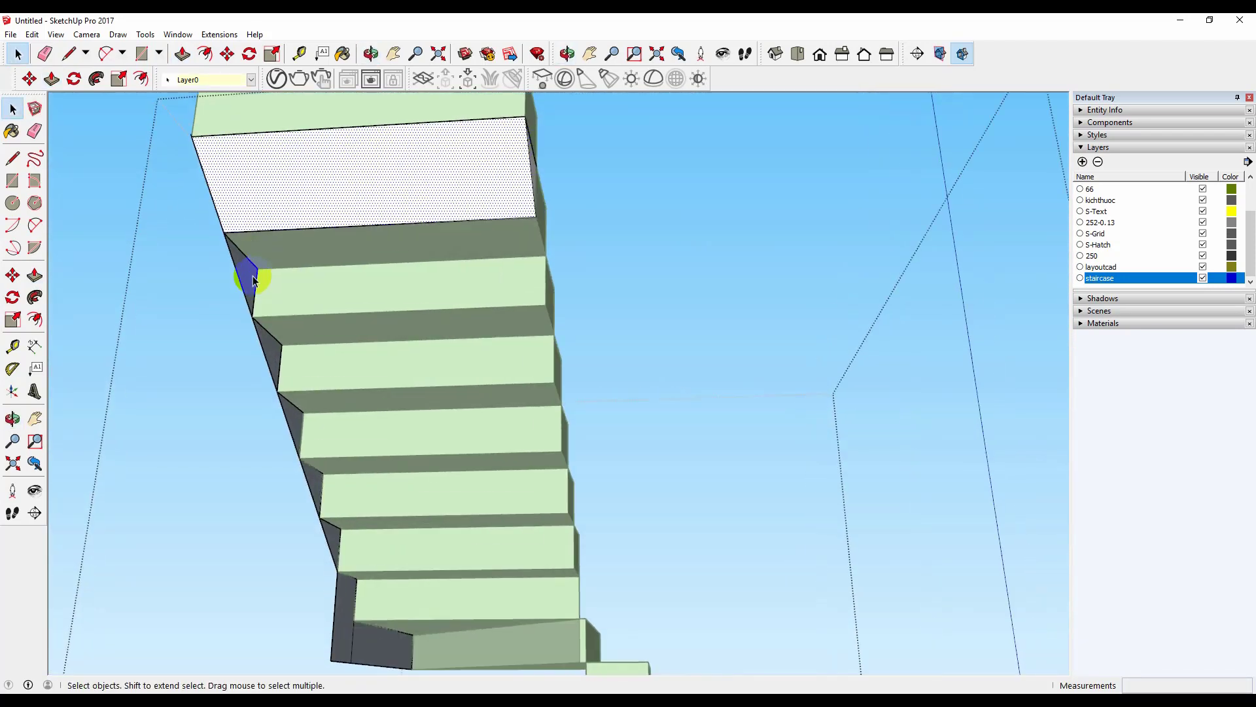
{"action": "left_click", "coordinate": [251, 276]}
{"action": "key", "text": "p"}
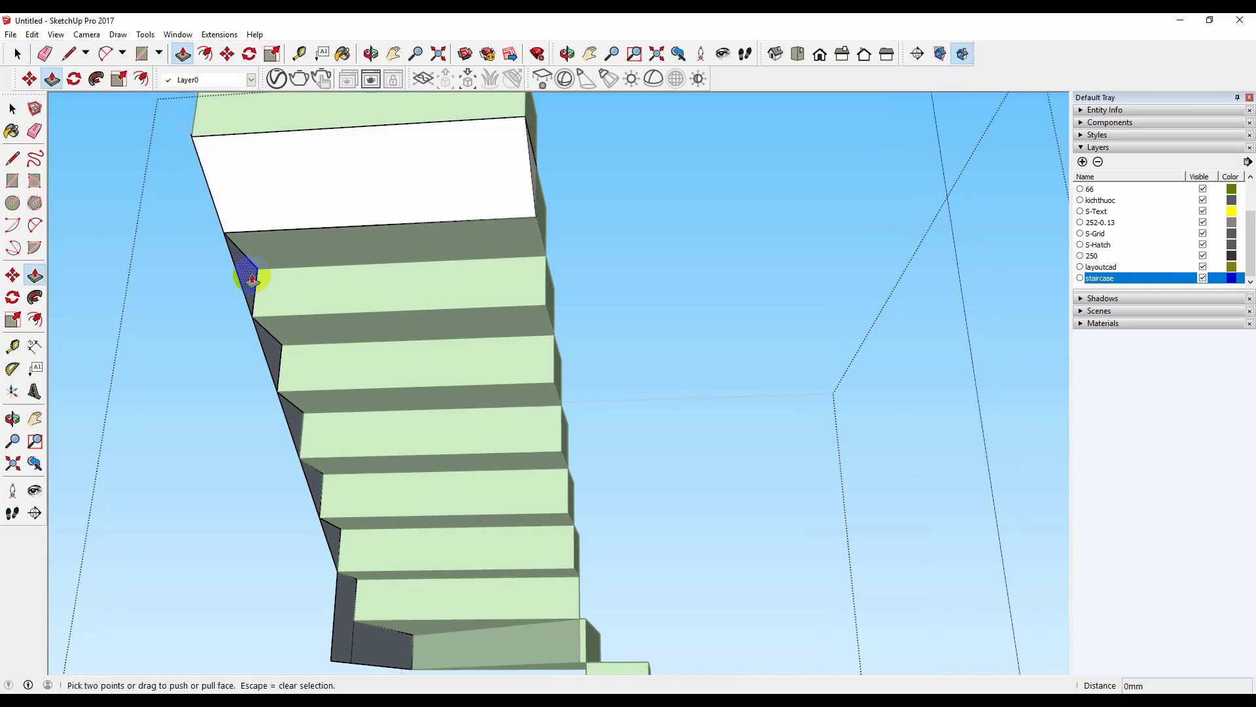
{"action": "left_click_drag", "start_coordinate": [248, 280], "coordinate": [545, 307]}
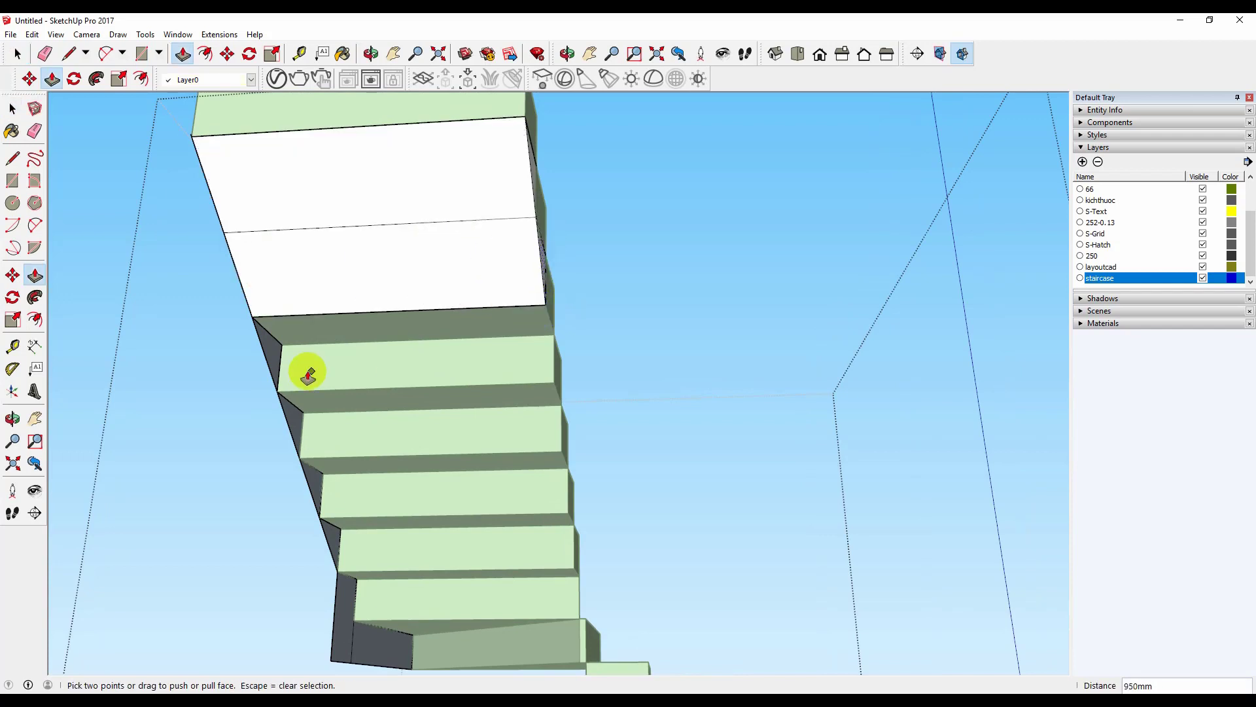
Step: Extrude the triangular faces beneath the upper flight's fifth and fourth steps by the same 950 mm
{"action": "key", "text": "space"}
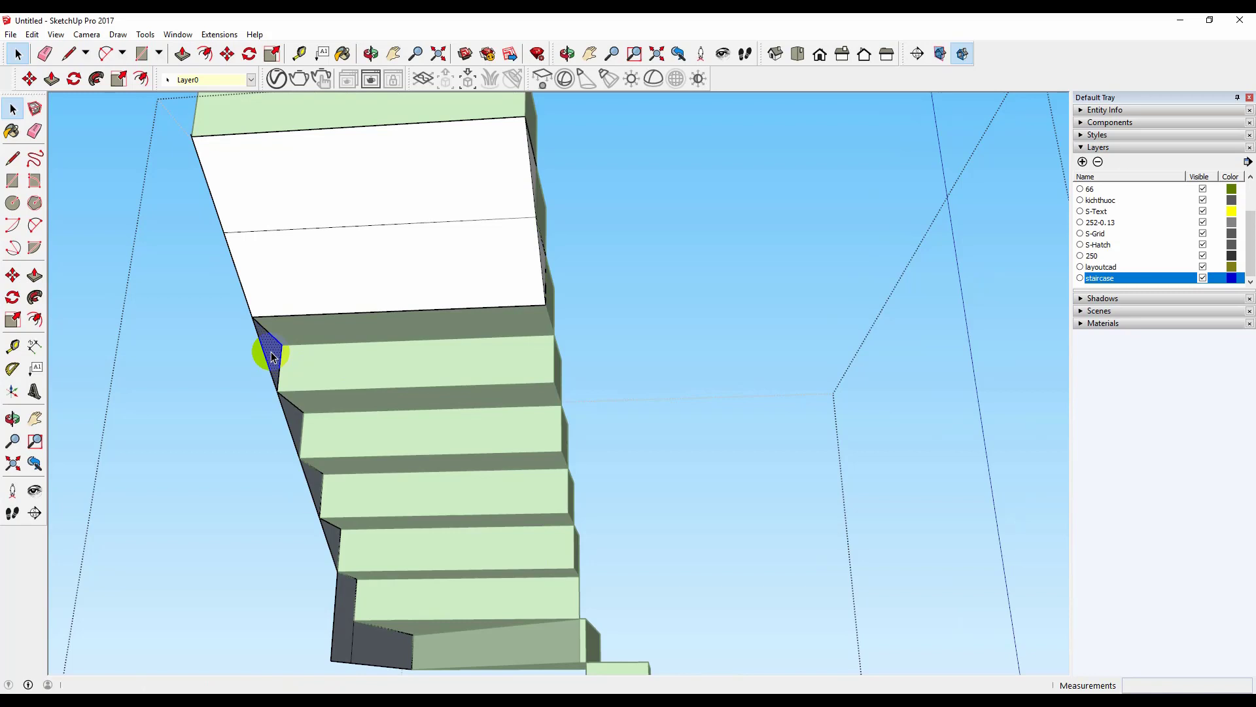
{"action": "key", "text": "p"}
{"action": "double_click", "coordinate": [272, 357]}
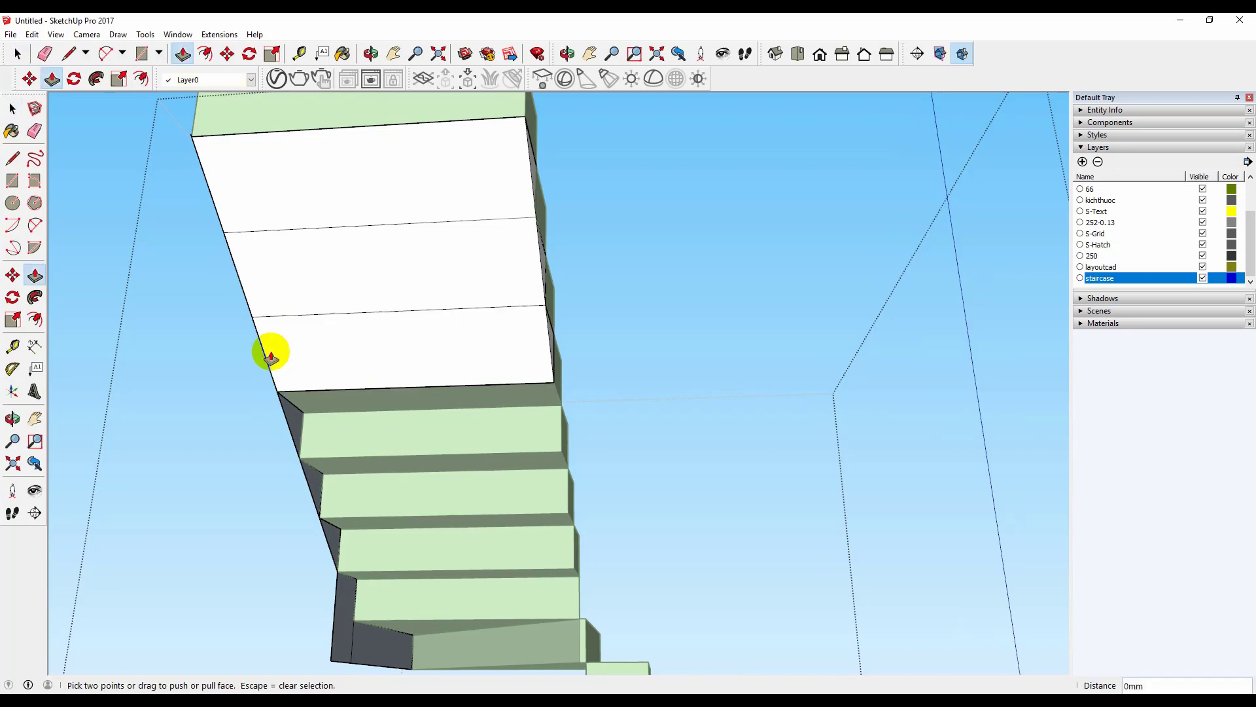
{"action": "key", "text": "space"}
{"action": "key", "text": "p"}
{"action": "double_click", "coordinate": [294, 419]}
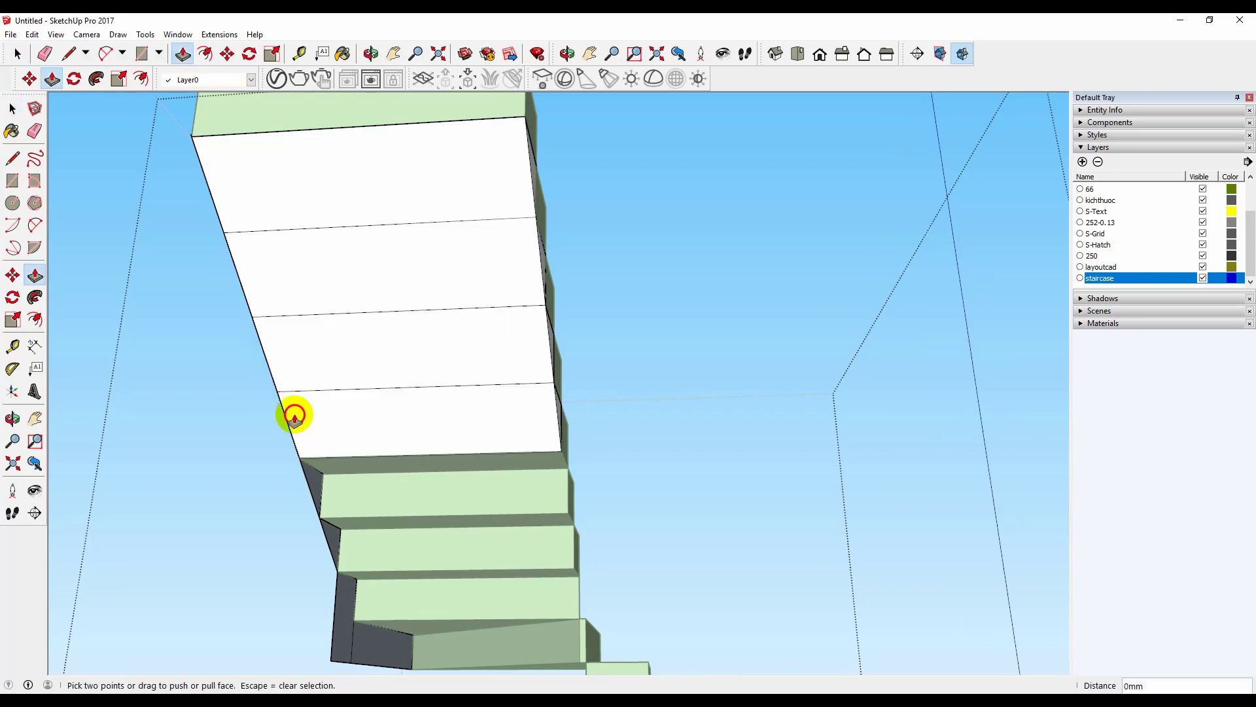
Step: Extrude the triangular faces beneath the upper flight's third and second steps by the same 950 mm
{"action": "key", "text": "space"}
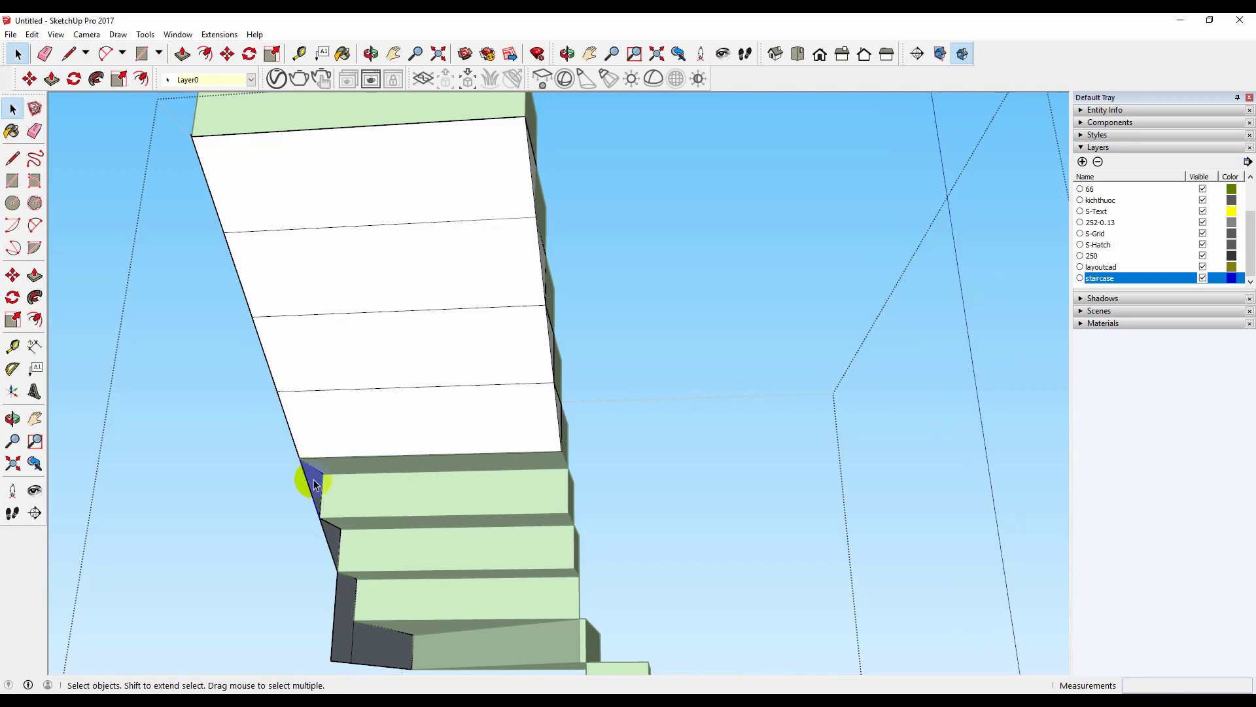
{"action": "key", "text": "p"}
{"action": "double_click", "coordinate": [316, 481]}
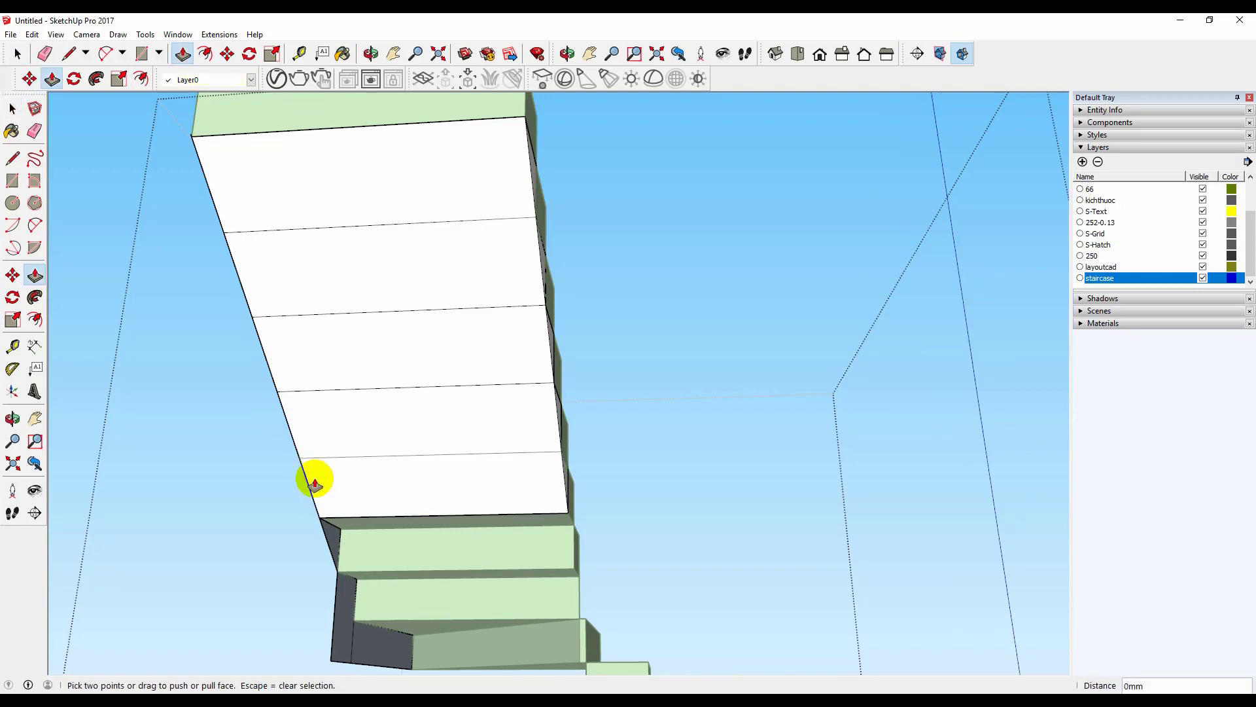
{"action": "key", "text": "space"}
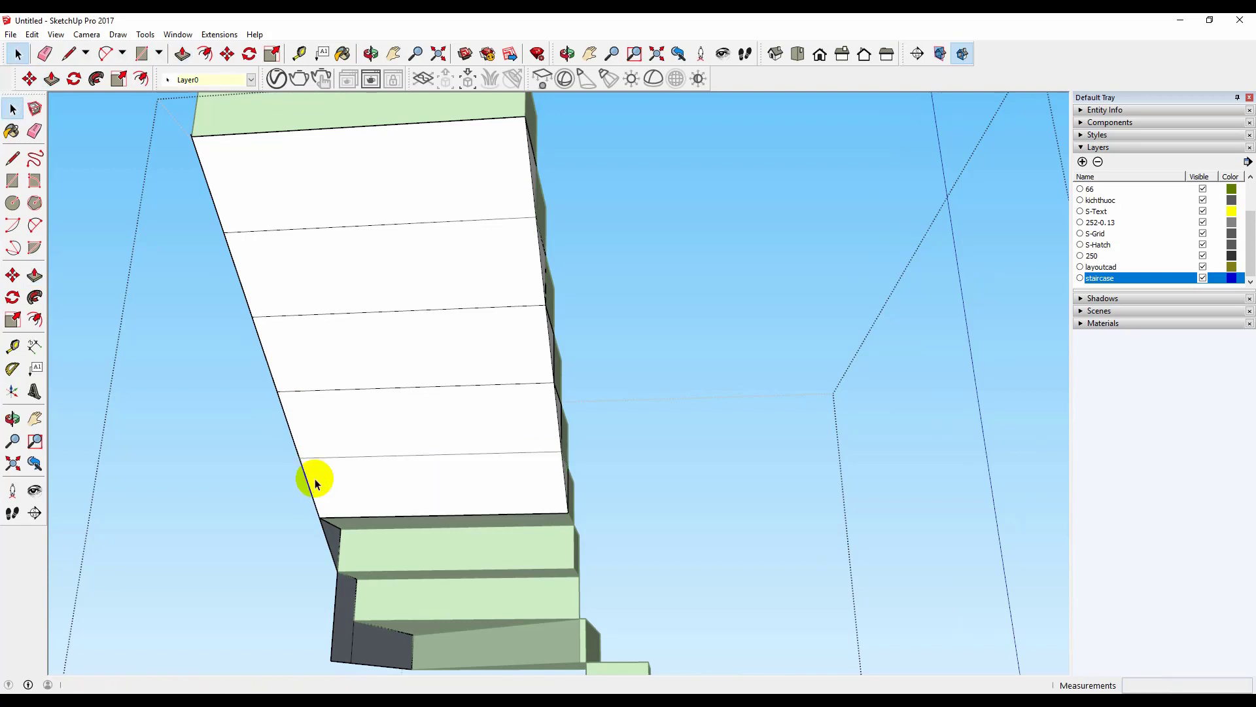
{"action": "key", "text": "p"}
{"action": "double_click", "coordinate": [336, 541]}
{"action": "key", "text": "space"}
Step: Extrude the rectangular face beneath the upper flight's first step by the same 950 mm across the flight
{"action": "scroll", "coordinate": [337, 541], "scroll_direction": "down", "scroll_amount": 2}
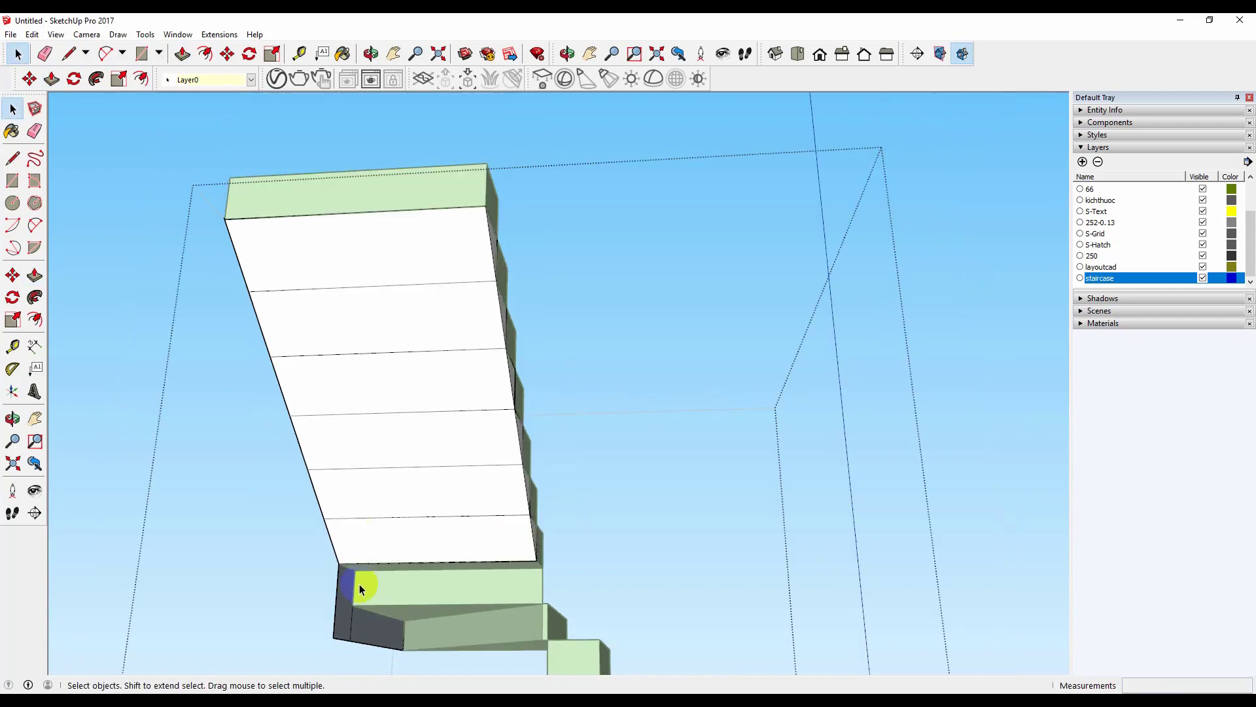
{"action": "middle_click_drag", "start_coordinate": [415, 631], "coordinate": [449, 662]}
{"action": "middle_click_drag", "start_coordinate": [622, 597], "coordinate": [583, 505]}
{"action": "scroll", "coordinate": [561, 594], "scroll_direction": "up", "scroll_amount": 4}
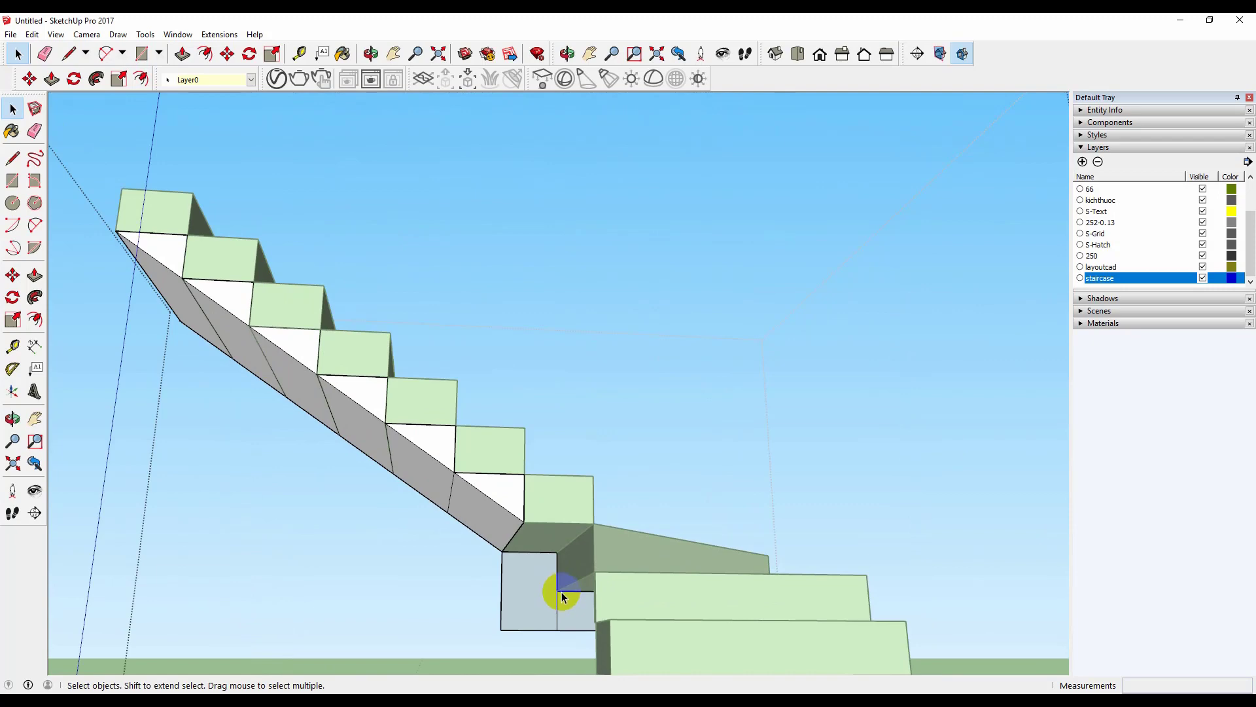
{"action": "middle_click_drag", "start_coordinate": [562, 605], "coordinate": [563, 634]}
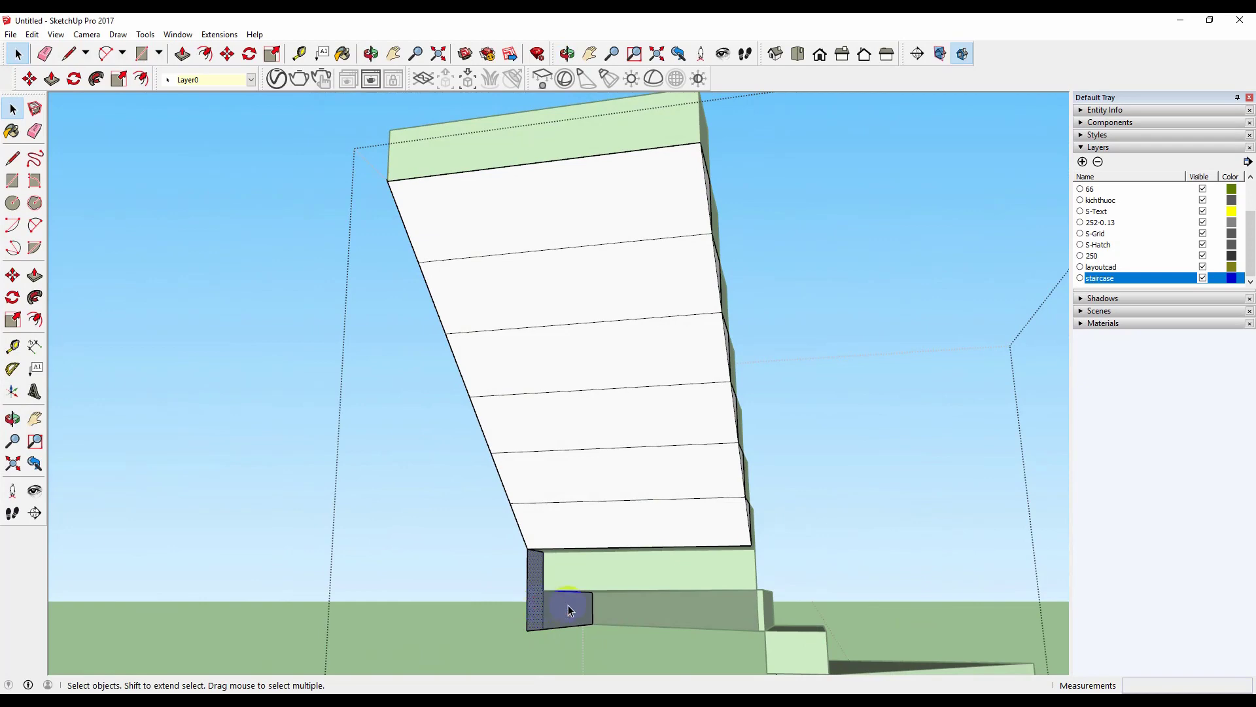
{"action": "key", "text": "p"}
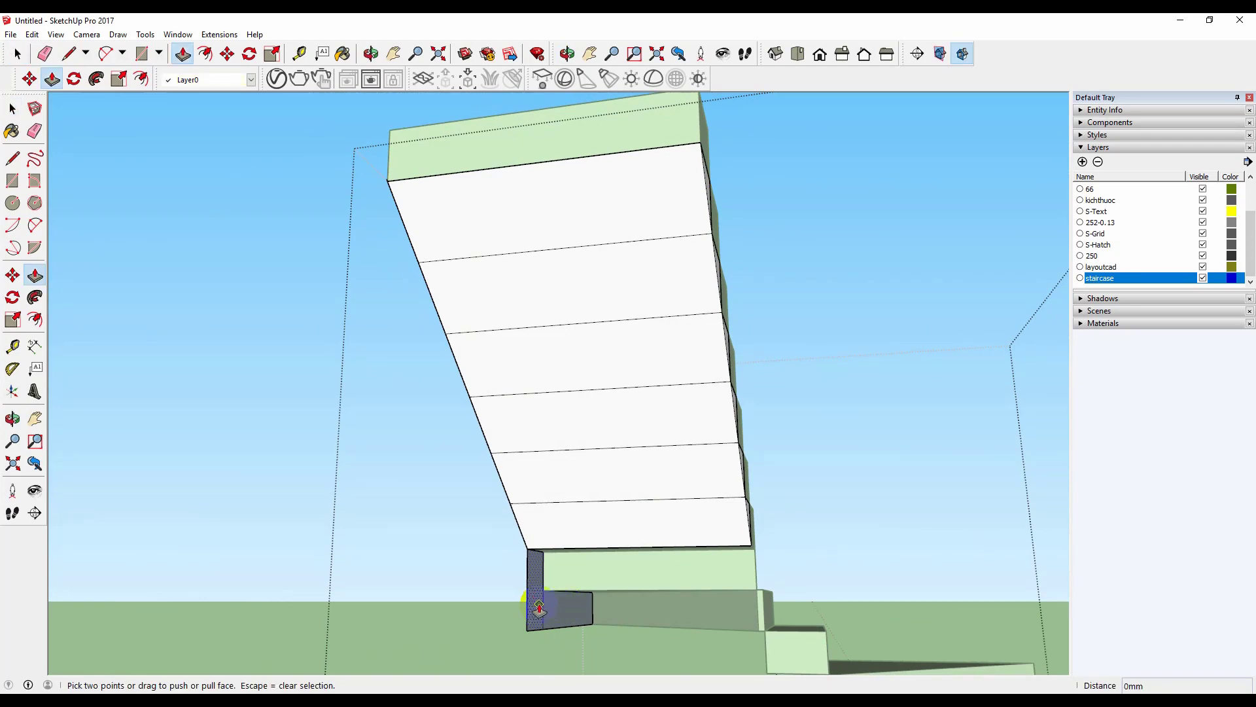
{"action": "double_click", "coordinate": [536, 603]}
Step: Reverse the front and narrow side faces of the block beneath the upper flight's first step
{"action": "middle_click_drag", "start_coordinate": [537, 603], "coordinate": [747, 488]}
{"action": "scroll", "coordinate": [673, 553], "scroll_direction": "down", "scroll_amount": 1}
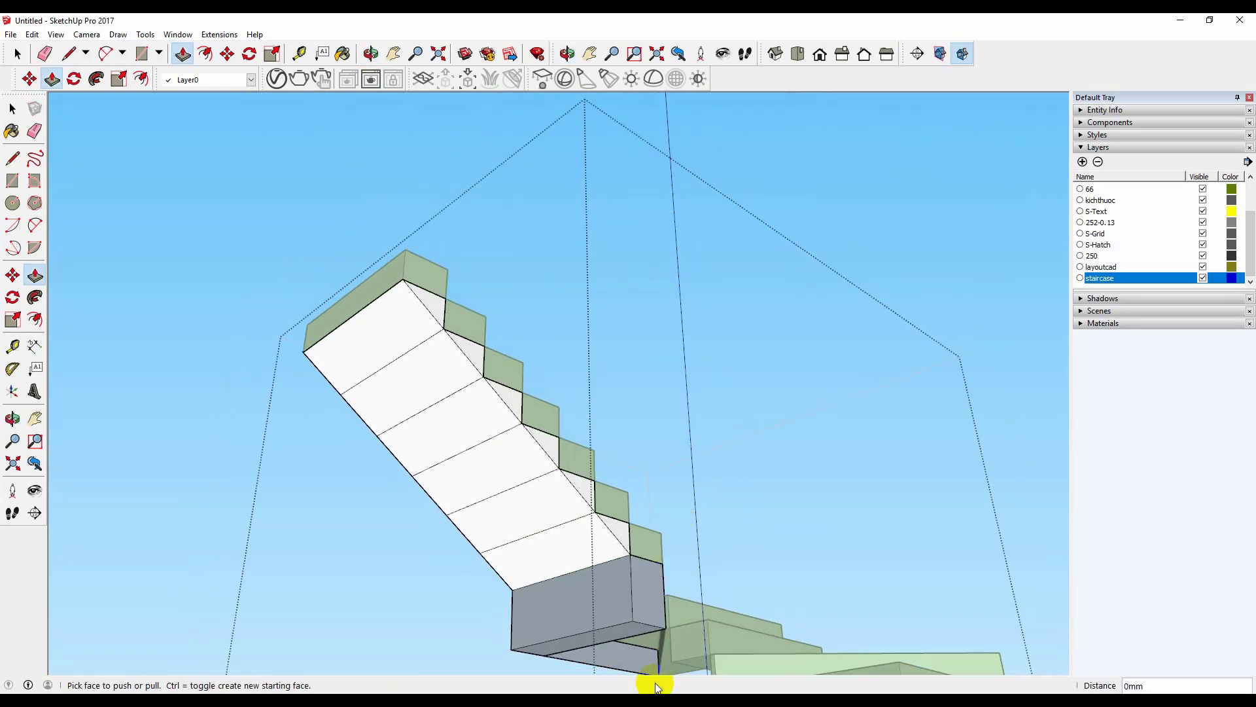
{"action": "scroll", "coordinate": [631, 651], "scroll_direction": "up", "scroll_amount": 2}
{"action": "scroll", "coordinate": [605, 555], "scroll_direction": "down", "scroll_amount": 5}
{"action": "middle_click_drag", "start_coordinate": [606, 554], "coordinate": [575, 569]}
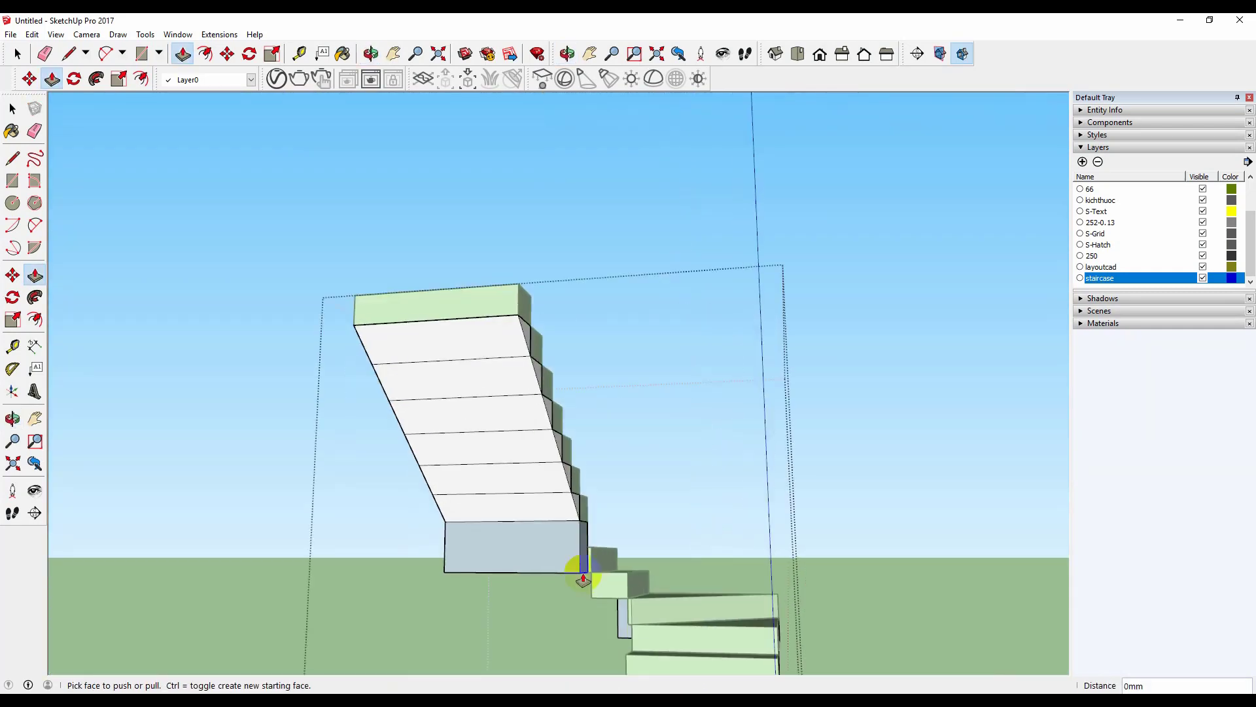
{"action": "key", "text": "space"}
{"action": "right_click", "coordinate": [548, 546]}
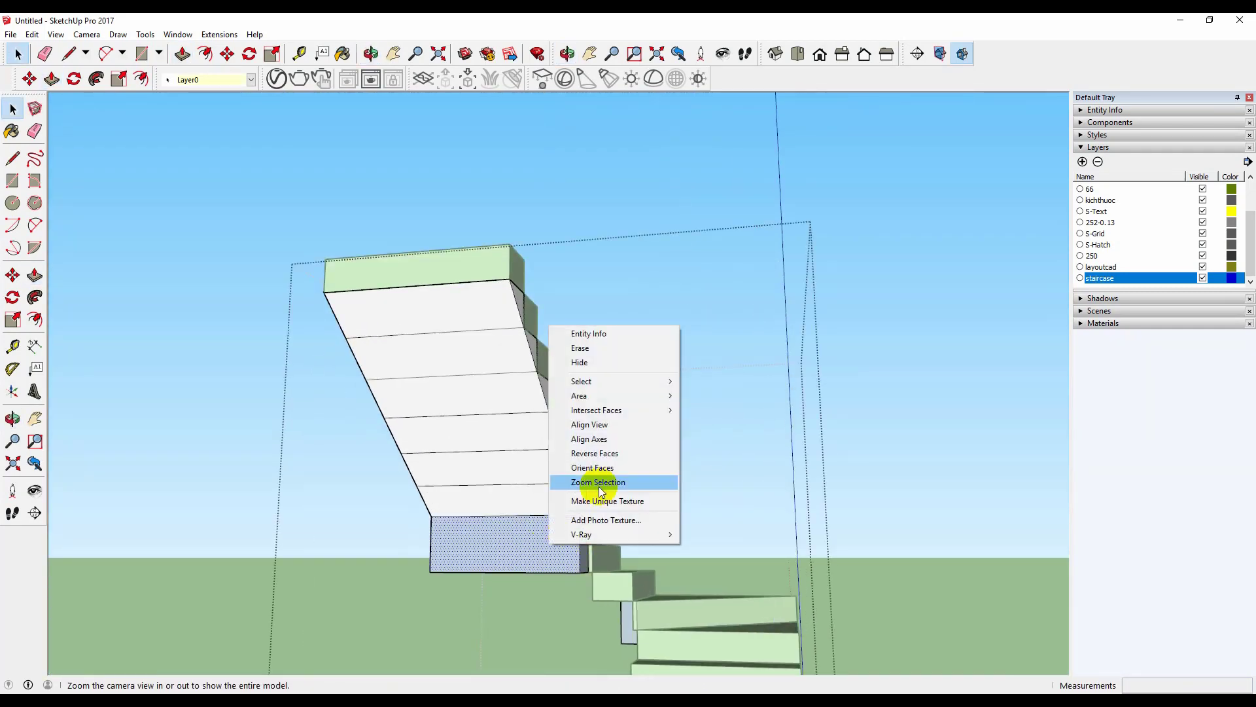
{"action": "left_click", "coordinate": [605, 450]}
{"action": "left_click", "coordinate": [586, 558]}
{"action": "right_click", "coordinate": [585, 558]}
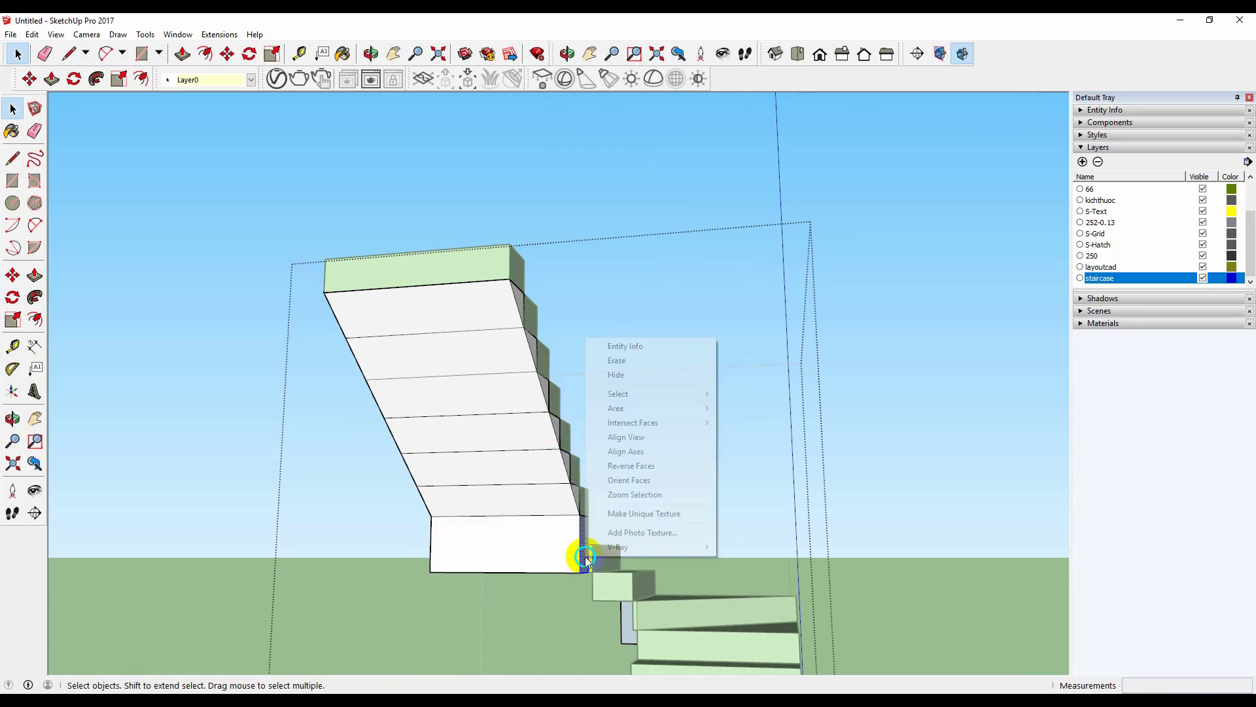
{"action": "left_click", "coordinate": [636, 462]}
Step: Draw a 250 x 342 mm rectangle closing the open side of the block beneath the upper flight's first step
{"action": "middle_click_drag", "start_coordinate": [598, 583], "coordinate": [513, 560]}
{"action": "scroll", "coordinate": [426, 550], "scroll_direction": "up", "scroll_amount": 5}
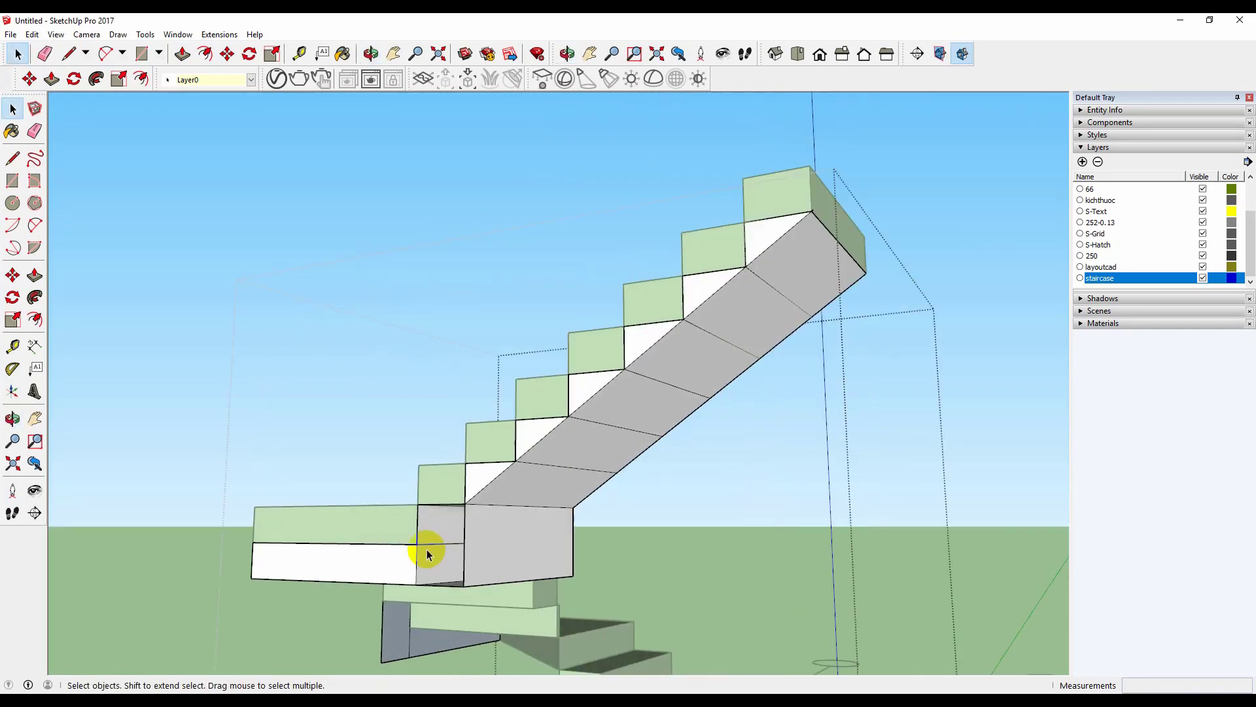
{"action": "key", "text": "r"}
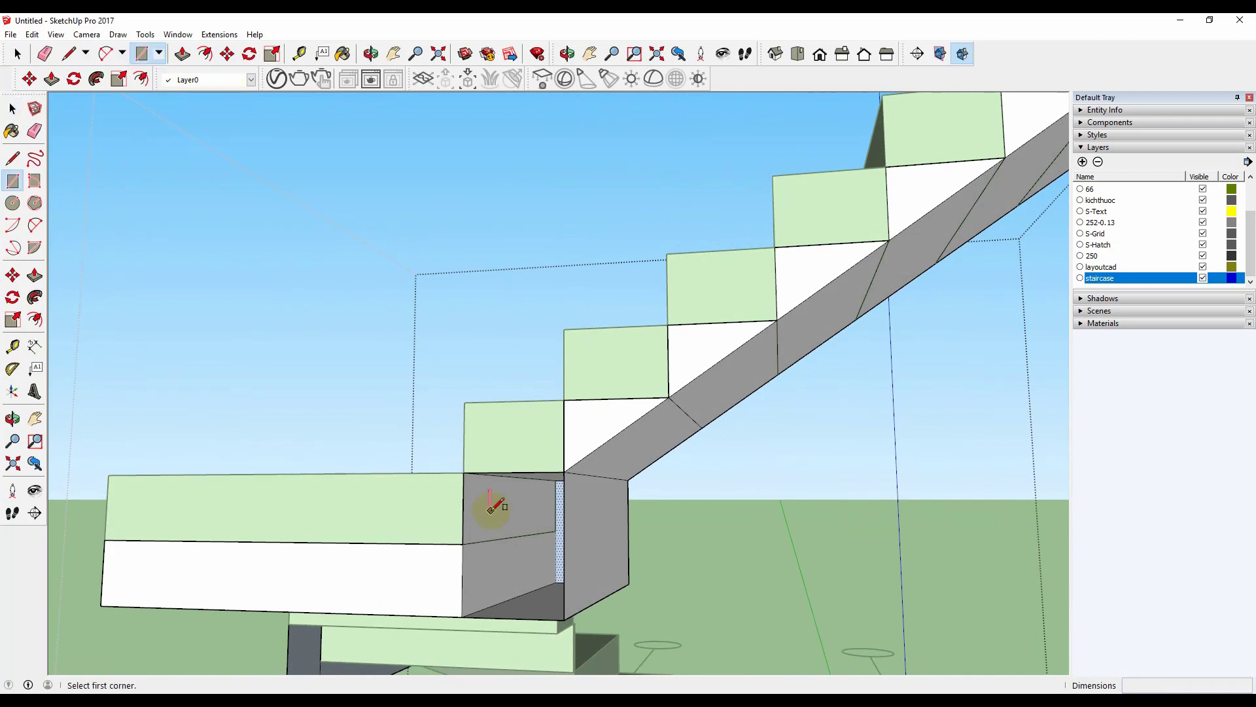
{"action": "left_click", "coordinate": [463, 472]}
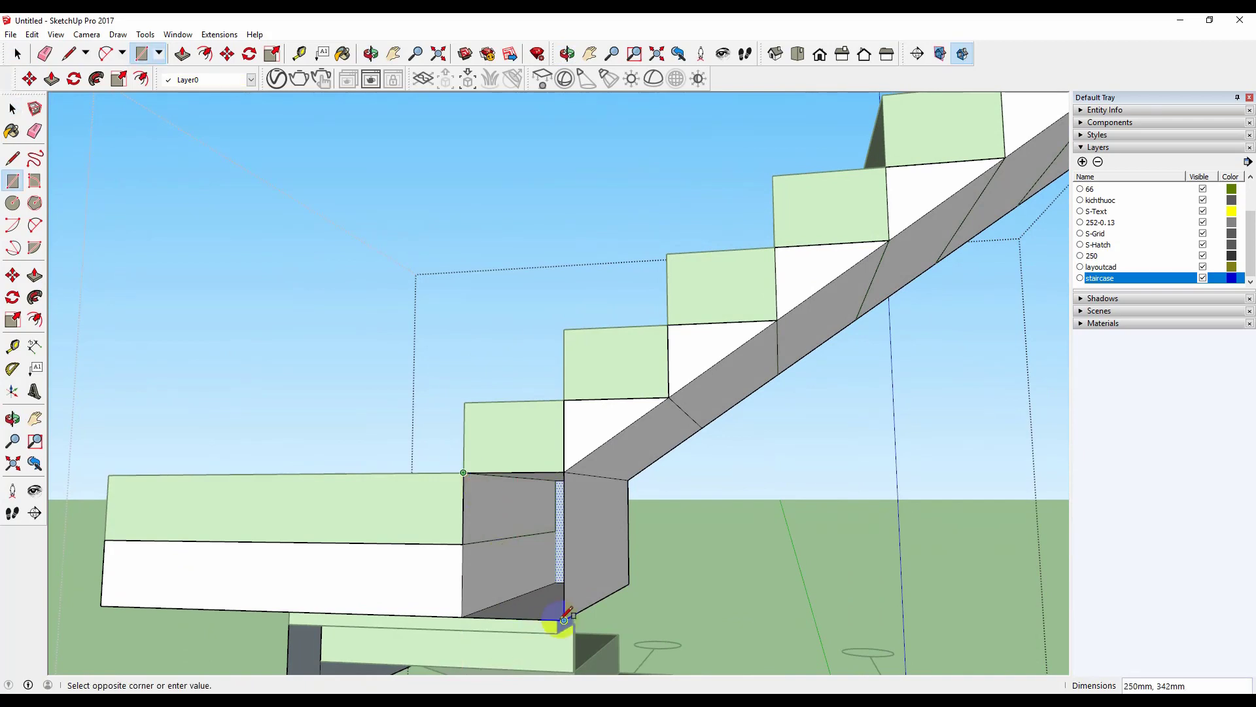
{"action": "left_click", "coordinate": [564, 618]}
{"action": "key", "text": "space"}
{"action": "middle_click_drag", "start_coordinate": [533, 557], "coordinate": [551, 588]}
{"action": "double_click", "coordinate": [548, 582]}
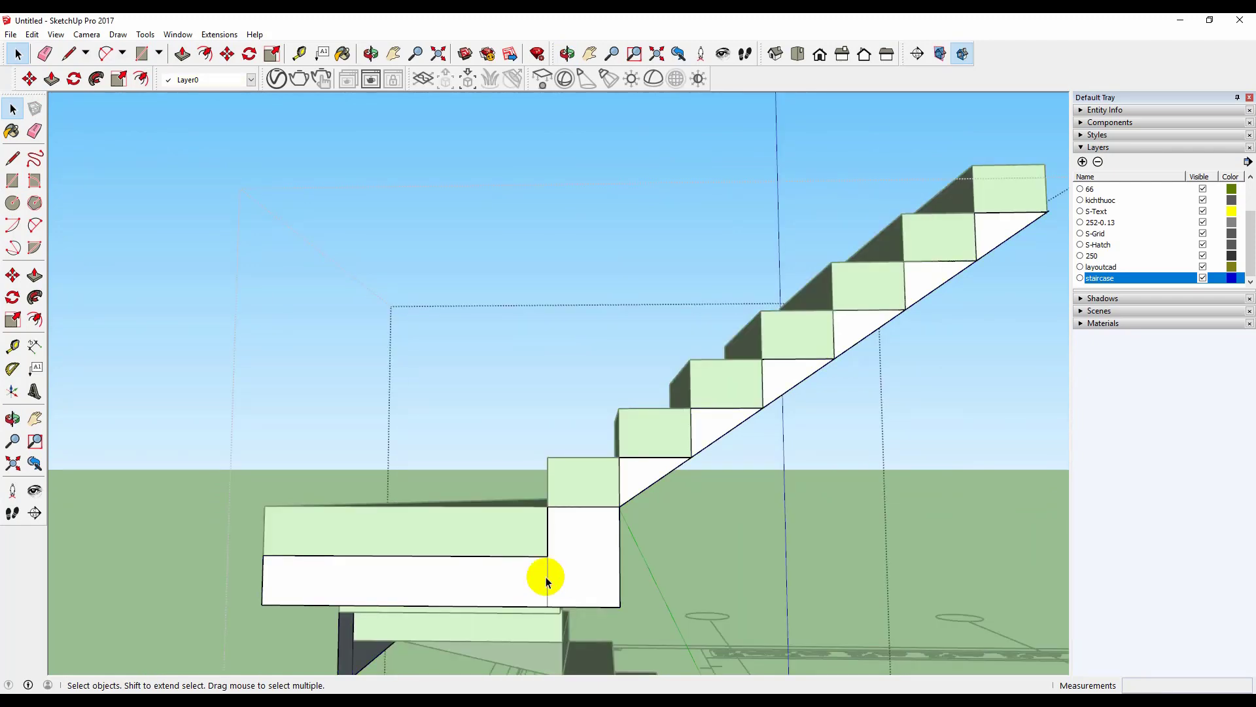
Step: Push/Pull the triangular face beneath the lower flight's second step across the full flight width
{"action": "scroll", "coordinate": [548, 582], "scroll_direction": "down", "scroll_amount": 2}
{"action": "middle_click_drag", "start_coordinate": [630, 591], "coordinate": [465, 579]}
{"action": "scroll", "coordinate": [465, 578], "scroll_direction": "down", "scroll_amount": 1}
{"action": "scroll", "coordinate": [703, 549], "scroll_direction": "down", "scroll_amount": 3}
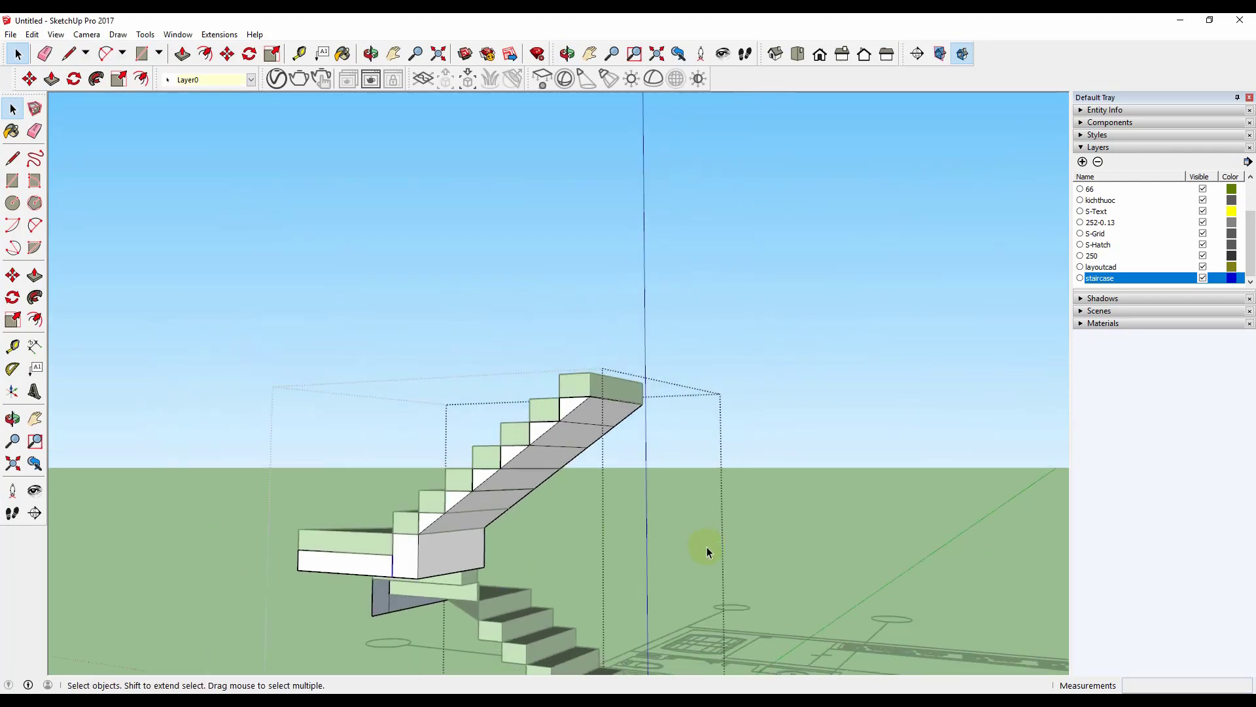
{"action": "middle_click_drag", "start_coordinate": [486, 535], "coordinate": [589, 519]}
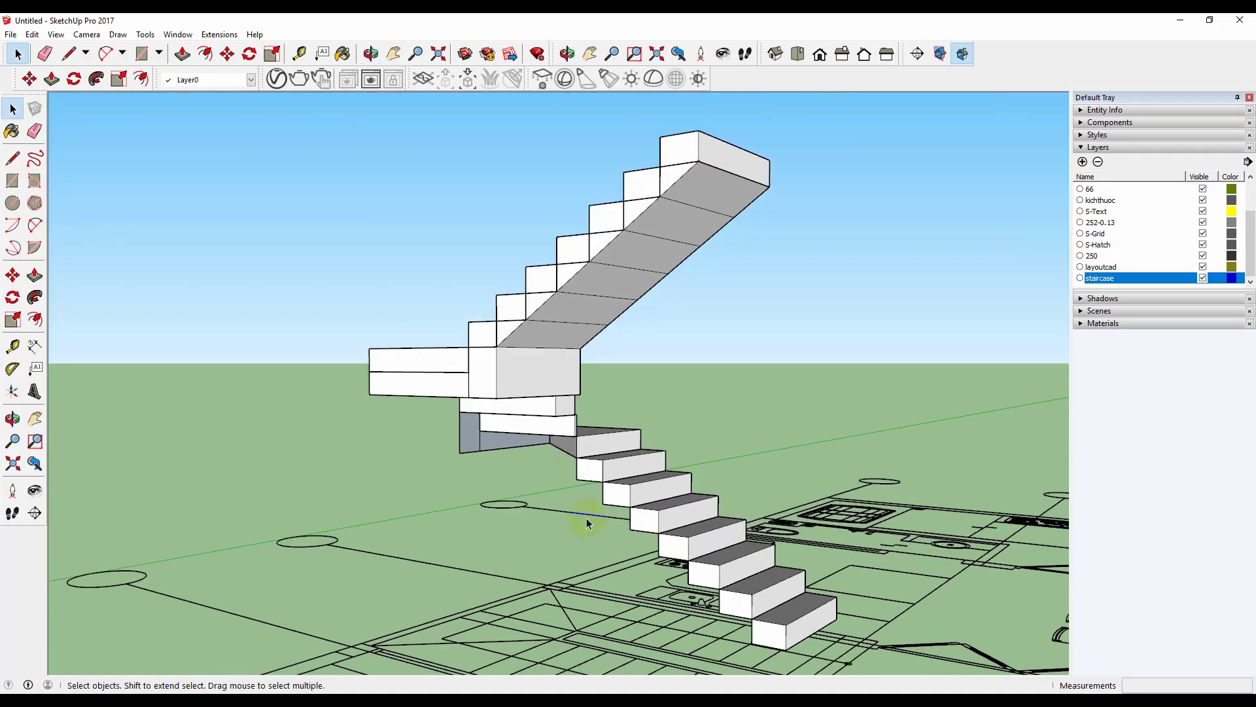
{"action": "scroll", "coordinate": [592, 503], "scroll_direction": "up", "scroll_amount": 2}
{"action": "middle_click_drag", "start_coordinate": [731, 564], "coordinate": [1052, 524]}
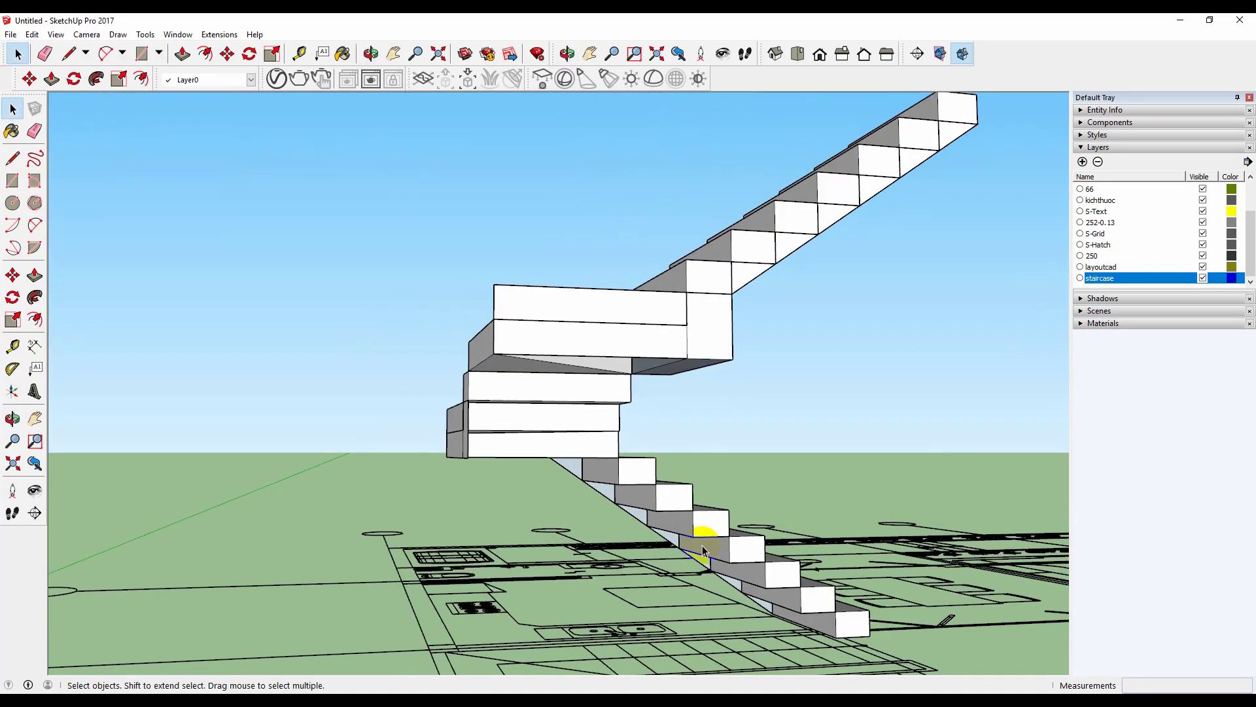
{"action": "middle_click_drag", "start_coordinate": [705, 543], "coordinate": [779, 576]}
{"action": "scroll", "coordinate": [852, 662], "scroll_direction": "up", "scroll_amount": 5}
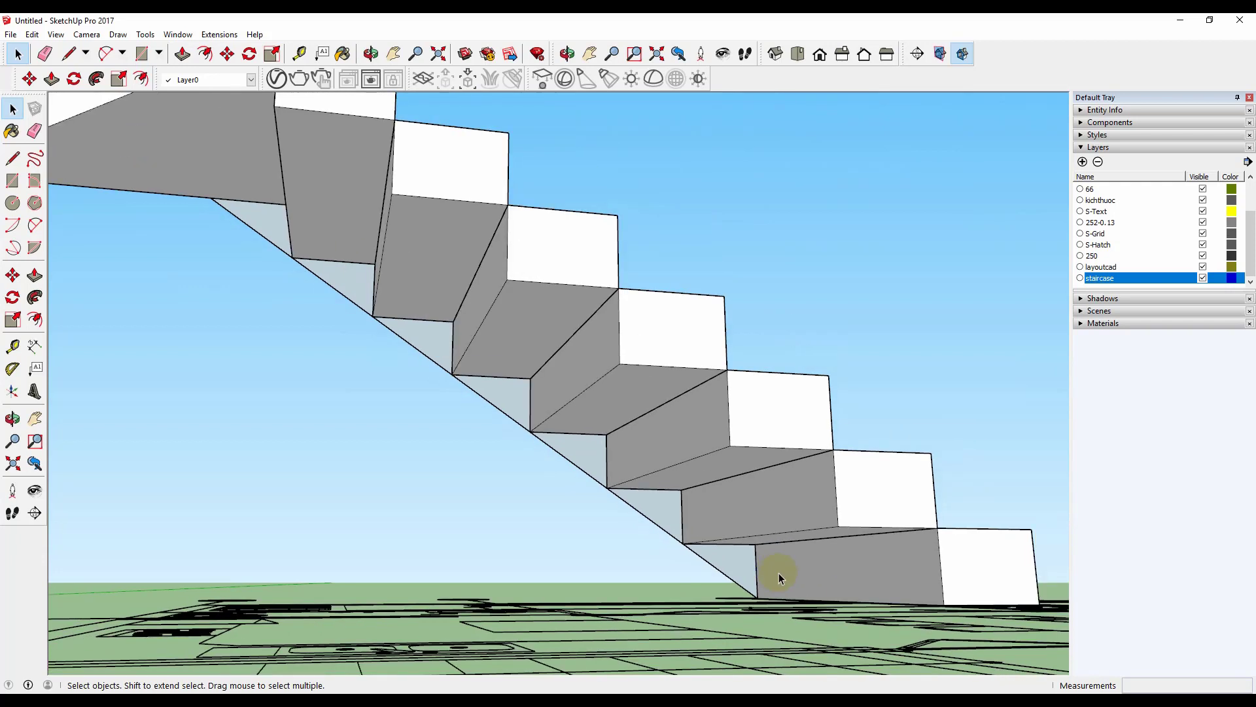
{"action": "double_click", "coordinate": [742, 567]}
{"action": "key", "text": "p"}
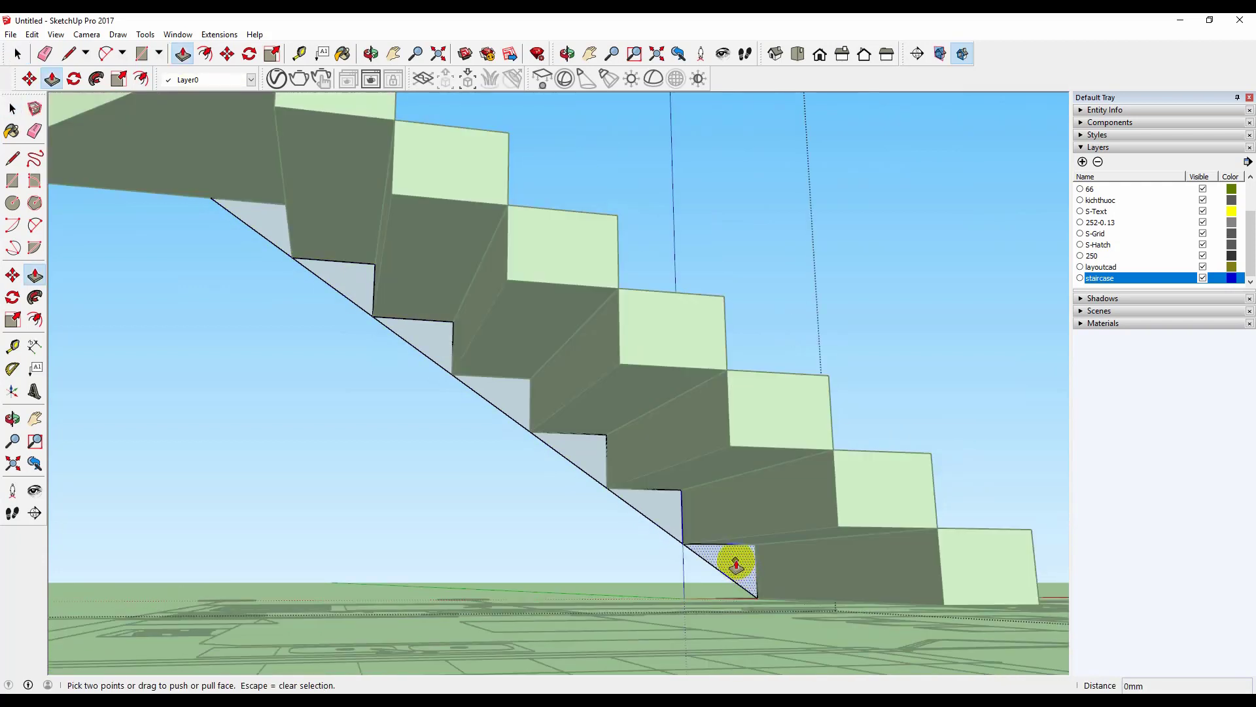
{"action": "left_click_drag", "start_coordinate": [736, 567], "coordinate": [838, 526]}
Step: Extrude the triangular faces beneath the lower flight's third and fourth steps by the same distance across the flight
{"action": "key", "text": "space"}
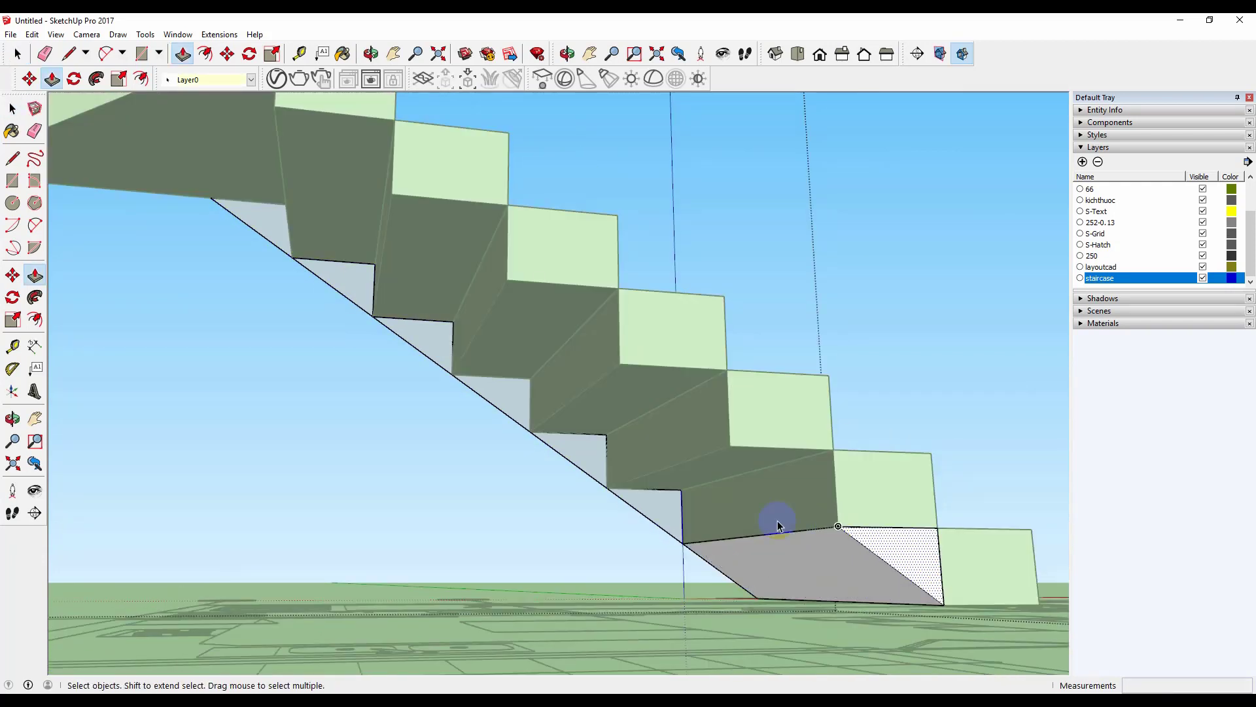
{"action": "left_click", "coordinate": [654, 508]}
{"action": "key", "text": "p"}
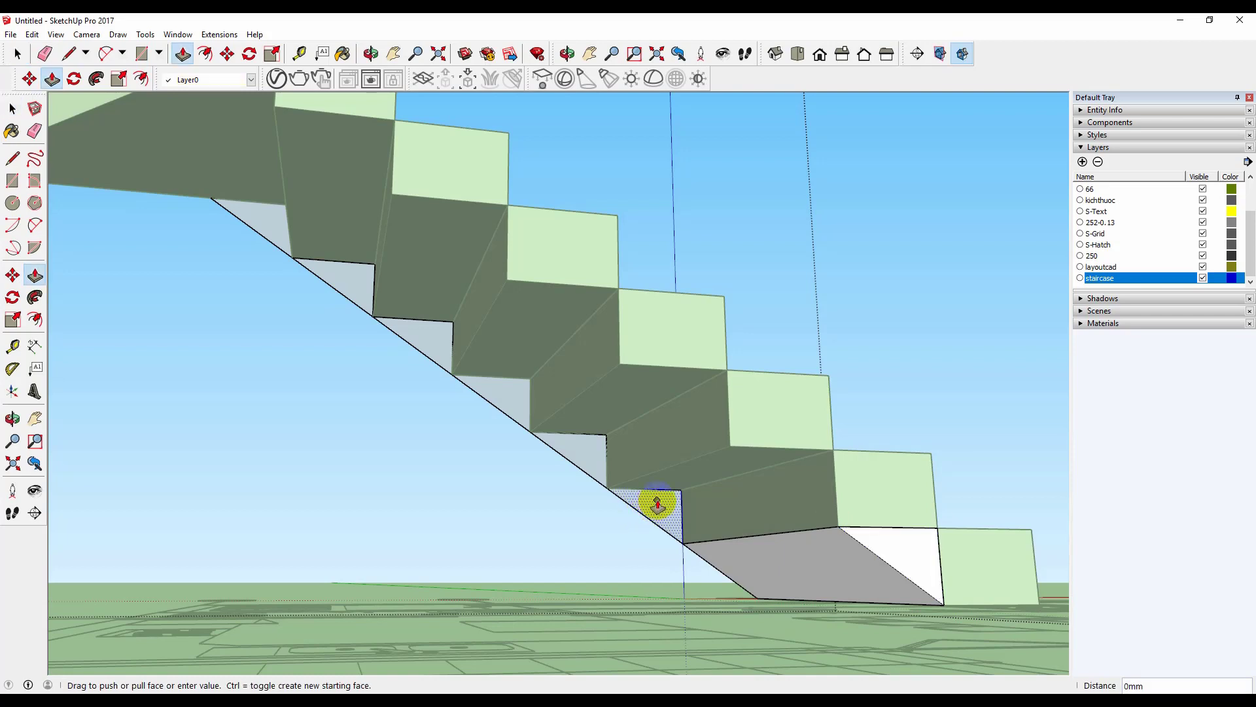
{"action": "double_click", "coordinate": [645, 492]}
{"action": "key", "text": "space"}
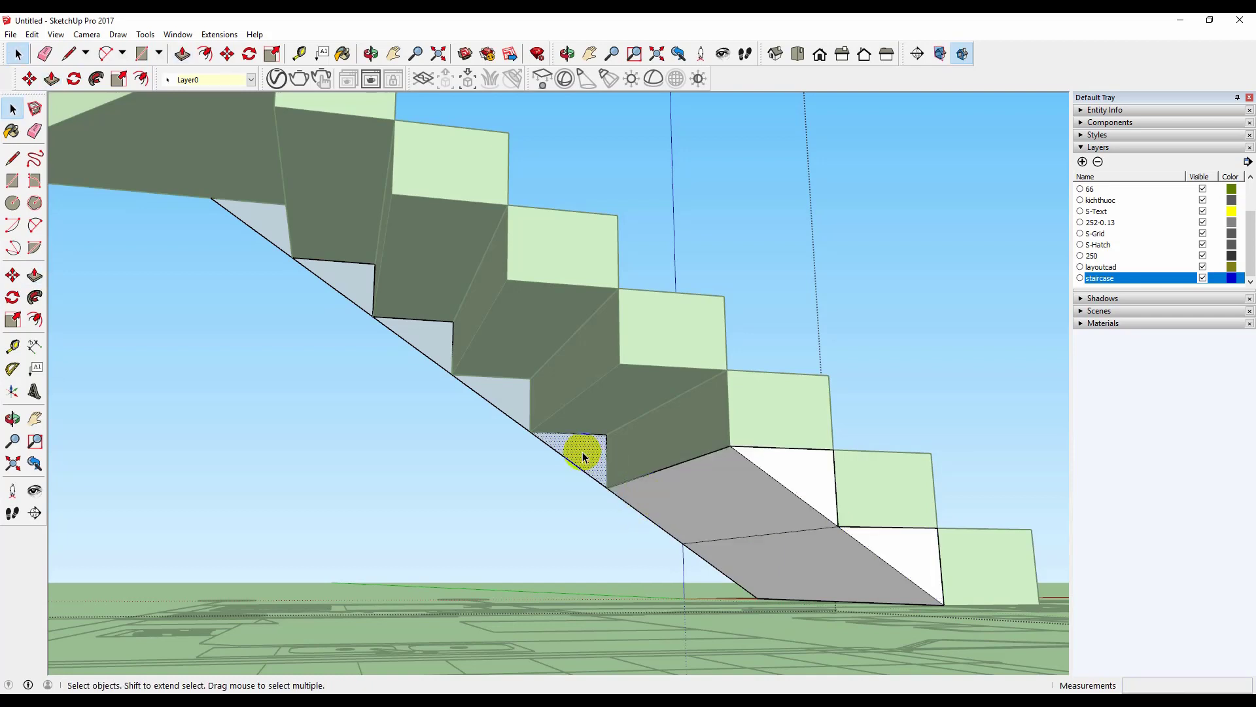
{"action": "key", "text": "p"}
{"action": "double_click", "coordinate": [583, 458]}
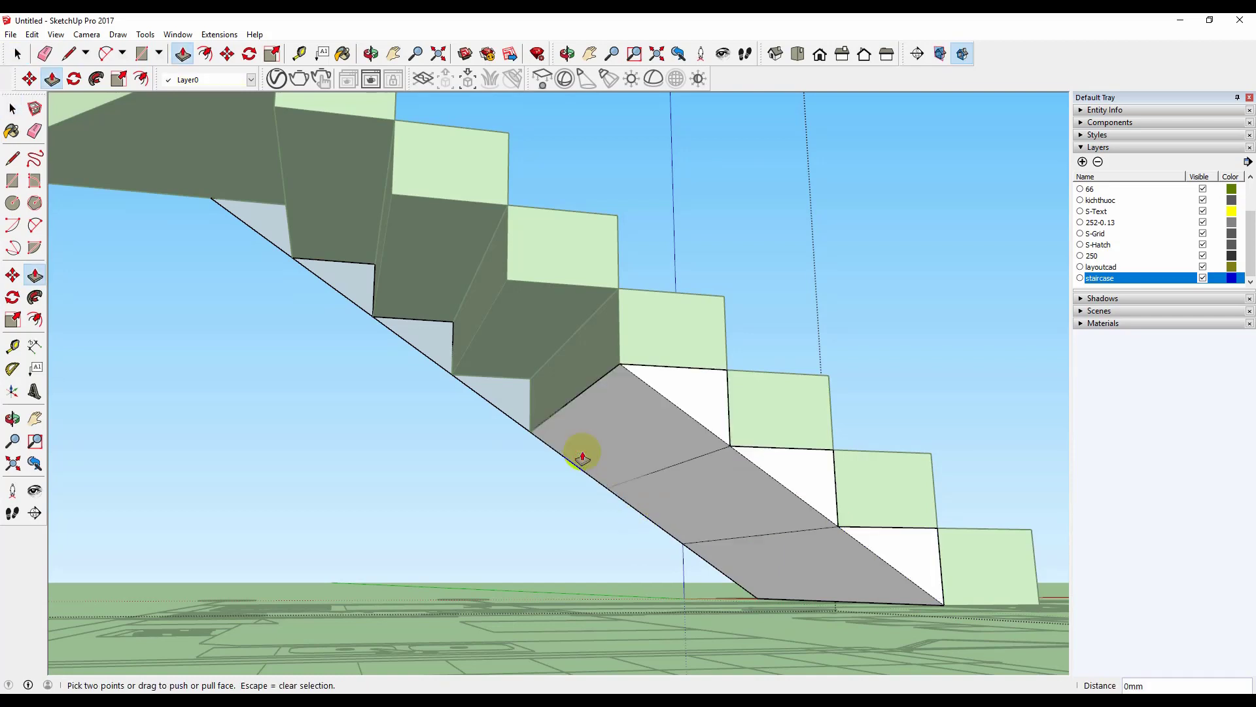
Step: Extrude the remaining triangular faces beneath the lower flight, from the fifth step upward, by the same distance
{"action": "key", "text": "p"}
{"action": "double_click", "coordinate": [511, 407]}
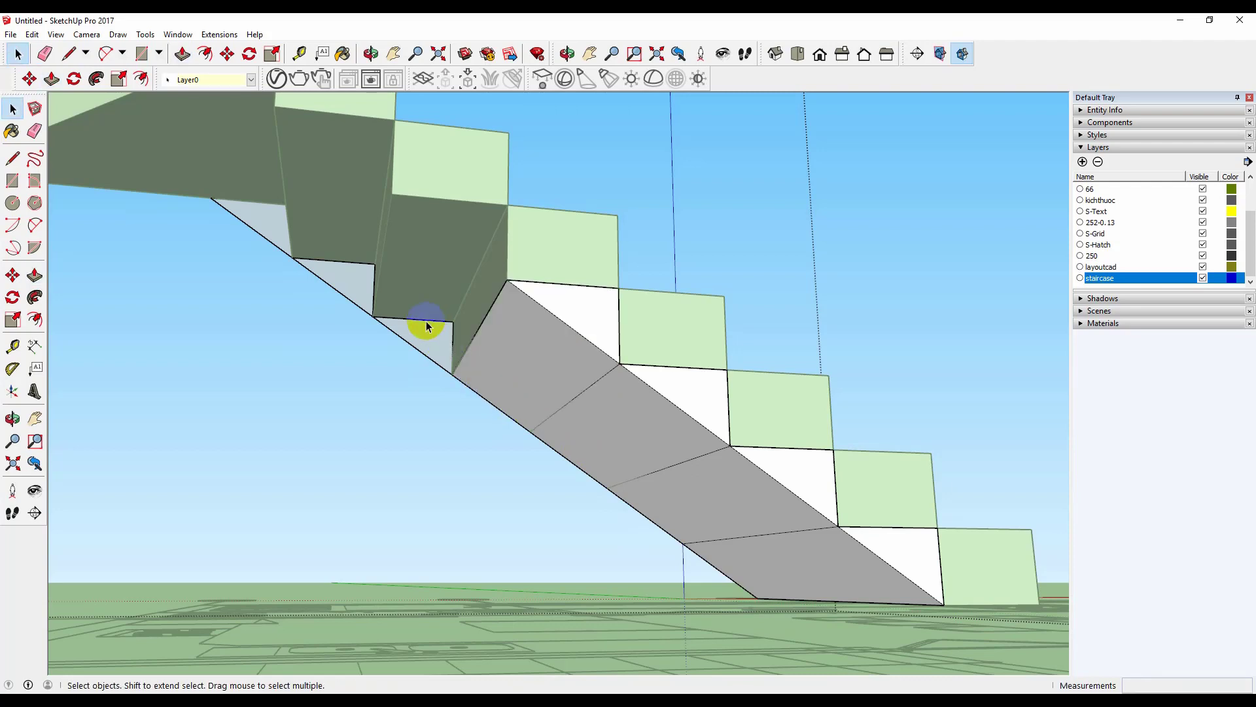
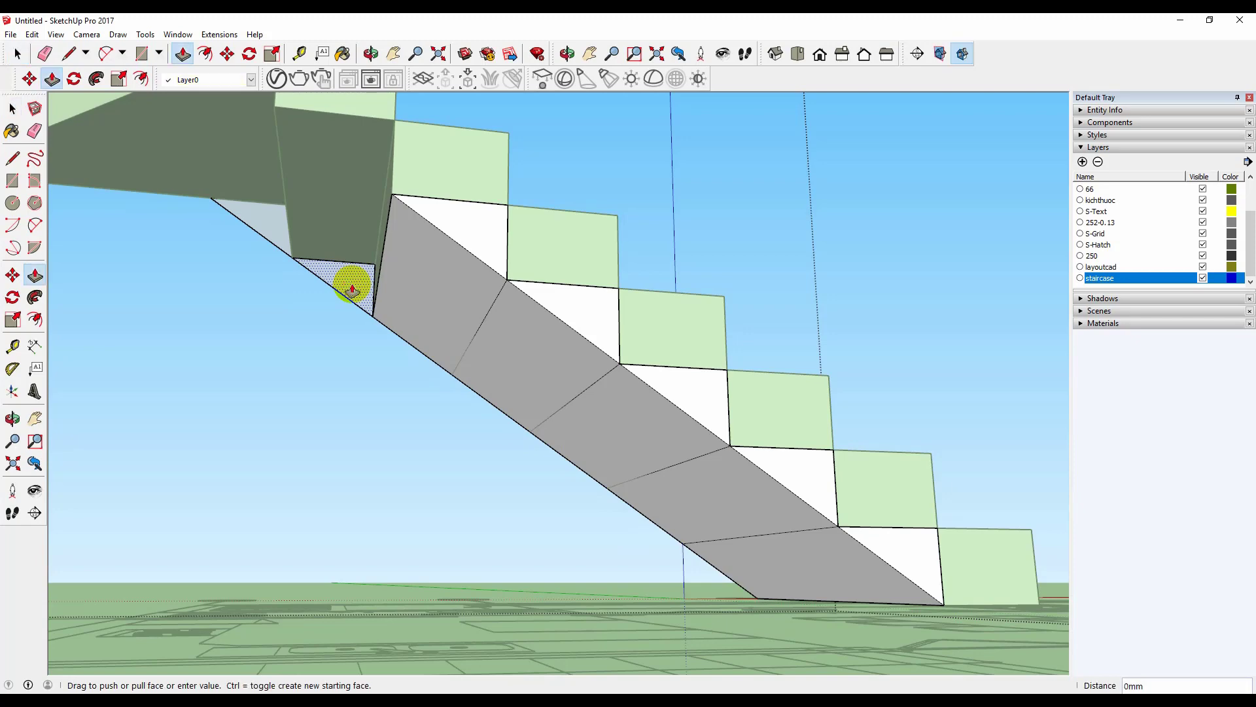
{"action": "middle_click_drag", "start_coordinate": [250, 332], "coordinate": [354, 416]}
{"action": "scroll", "coordinate": [359, 381], "scroll_direction": "down", "scroll_amount": 3}
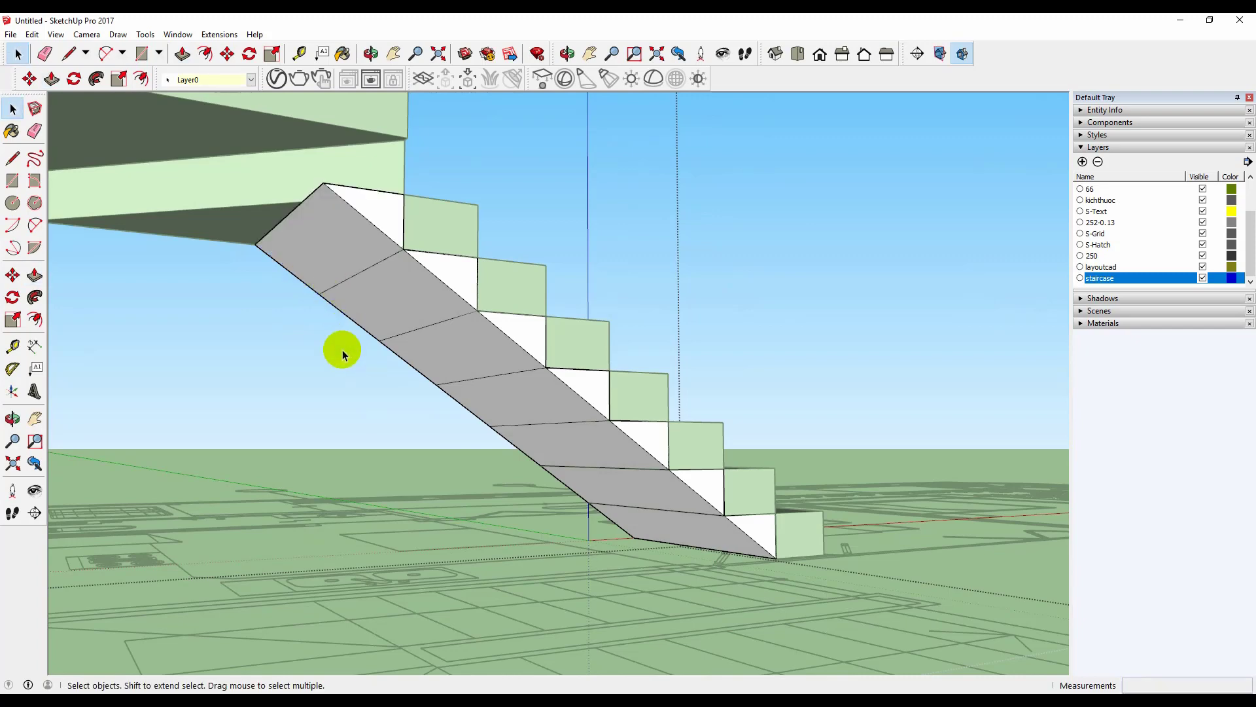
Step: Push/Pull the rectangular face beneath the lower straight step between the two winder corners by 1000 mm
{"action": "scroll", "coordinate": [345, 364], "scroll_direction": "down", "scroll_amount": 3}
{"action": "middle_click_drag", "start_coordinate": [345, 364], "coordinate": [124, 278]}
{"action": "scroll", "coordinate": [394, 222], "scroll_direction": "up", "scroll_amount": 3}
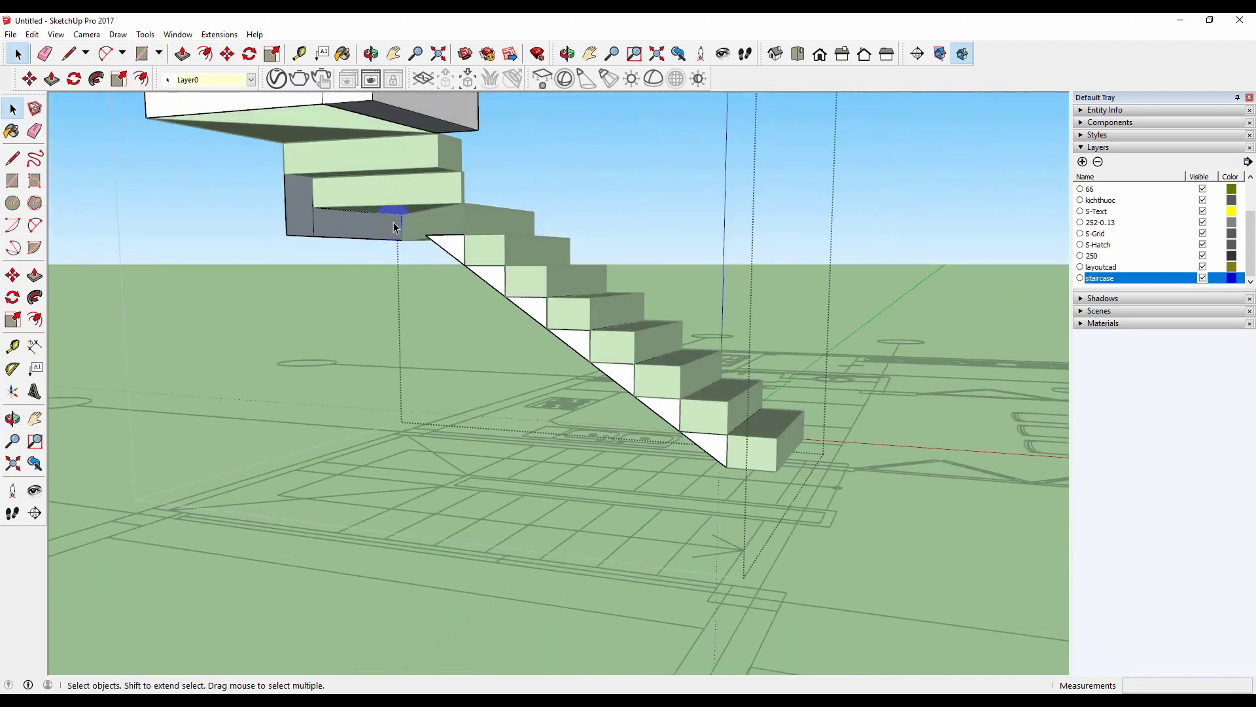
{"action": "middle_click_drag", "start_coordinate": [394, 224], "coordinate": [369, 253]}
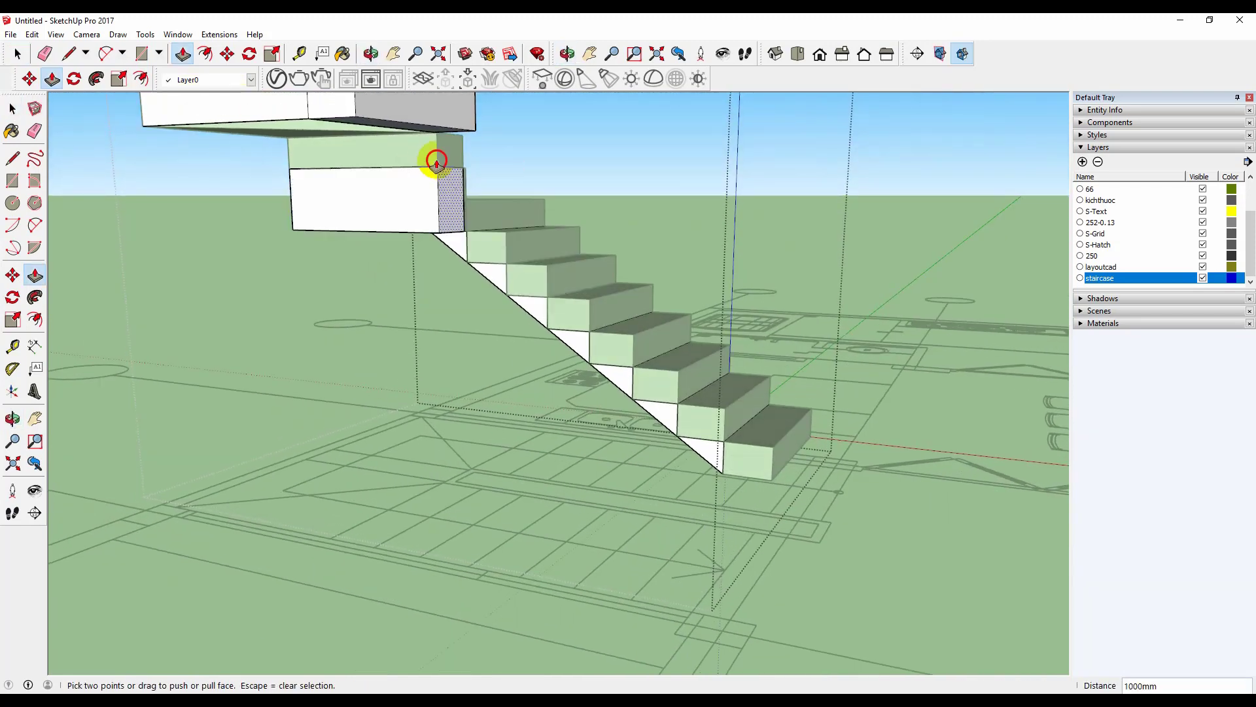
{"action": "mouse_move", "coordinate": [436, 165]}
{"action": "middle_mouse_down"}
{"action": "mouse_move", "coordinate": [485, 205]}
{"action": "mouse_move", "coordinate": [617, 159]}
{"action": "mouse_move", "coordinate": [499, 202]}
{"action": "mouse_move", "coordinate": [538, 165]}
{"action": "mouse_move", "coordinate": [642, 118]}
{"action": "middle_mouse_up"}
{"action": "key", "text": "space"}
Step: Draw edges around the open triangular underside of the upper step in the lower winder corner to close it with a face
{"action": "scroll", "coordinate": [552, 159], "scroll_direction": "up", "scroll_amount": 2}
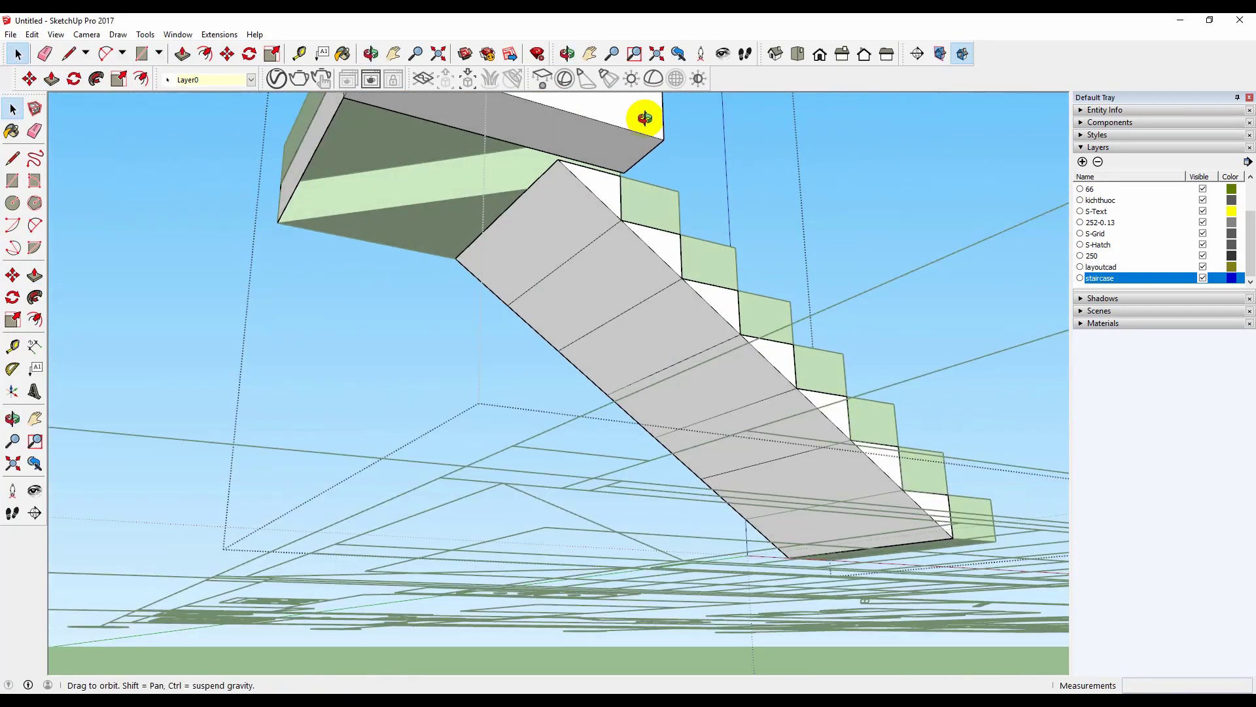
{"action": "scroll", "coordinate": [586, 156], "scroll_direction": "up", "scroll_amount": 4}
{"action": "middle_click_drag", "start_coordinate": [586, 156], "coordinate": [672, 106]}
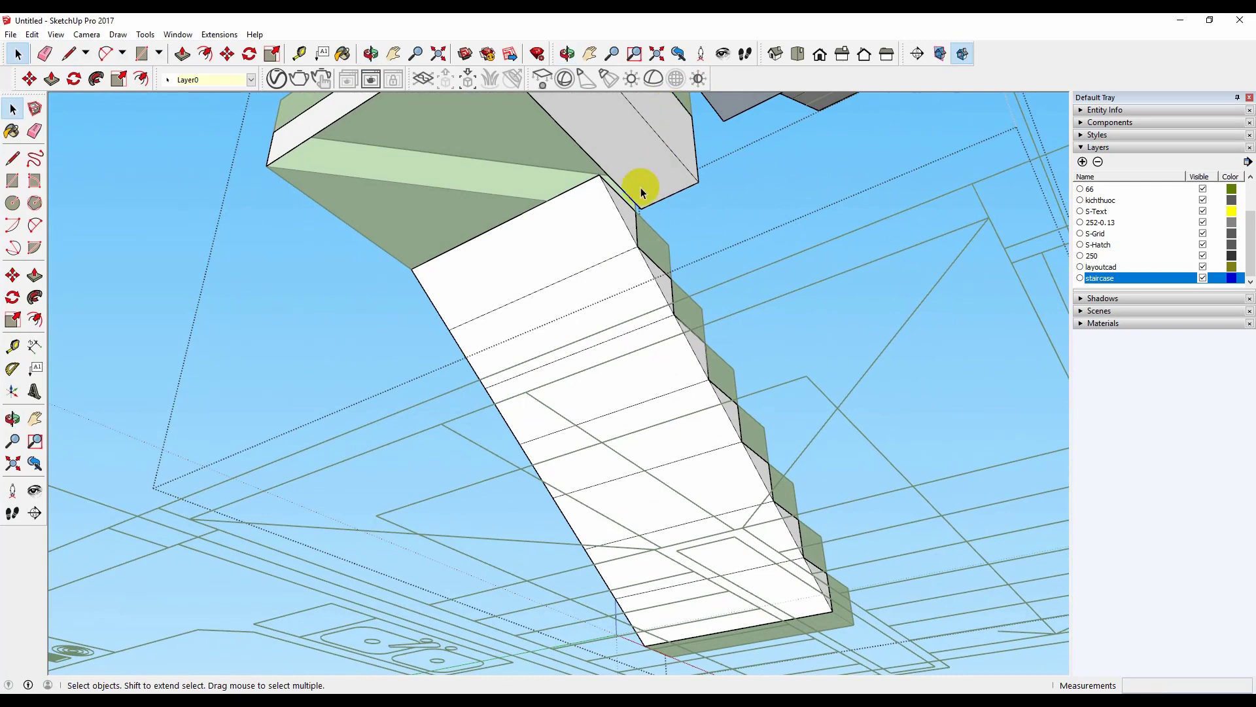
{"action": "middle_click_drag", "start_coordinate": [642, 193], "coordinate": [689, 317]}
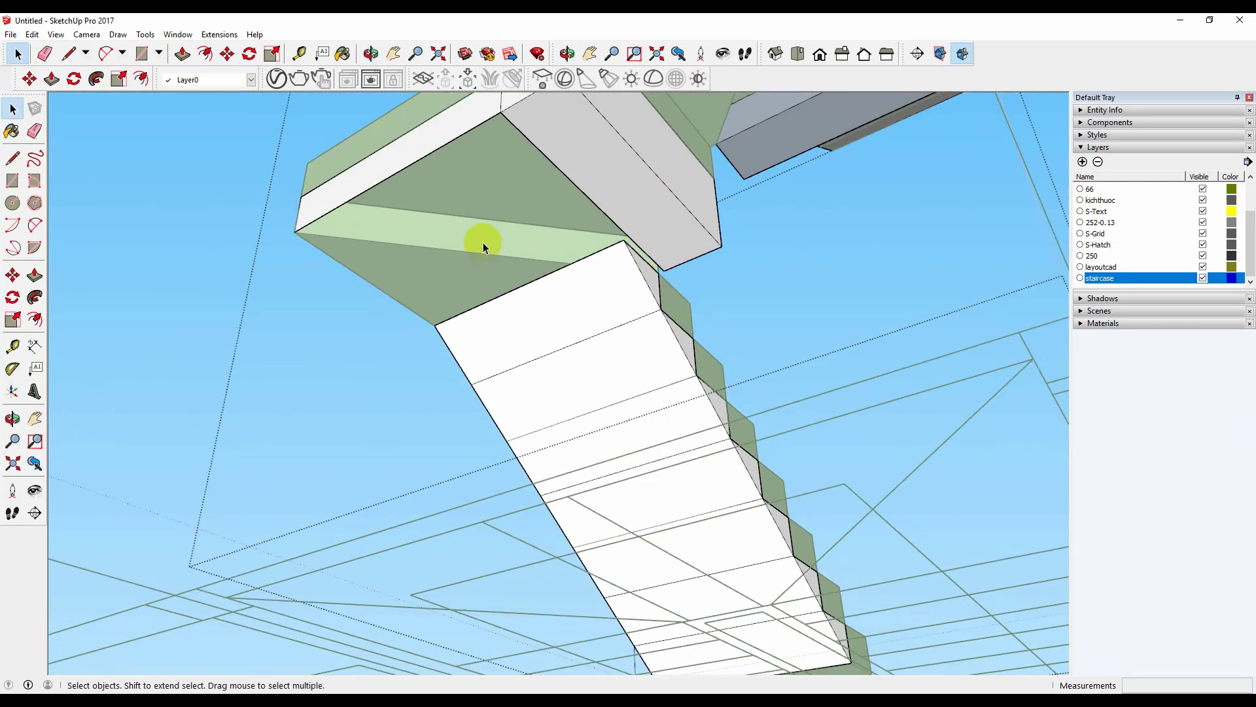
{"action": "middle_click_drag", "start_coordinate": [422, 203], "coordinate": [725, 297]}
{"action": "middle_click", "coordinate": [654, 293]}
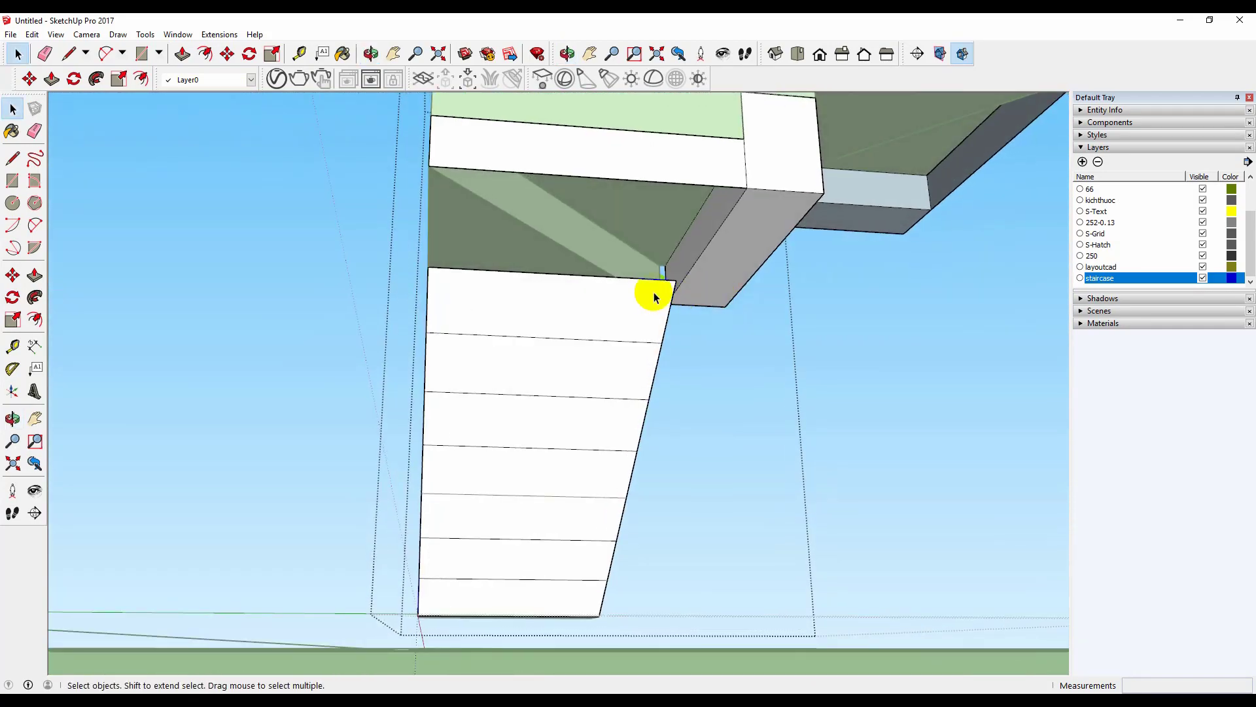
{"action": "key", "text": "l"}
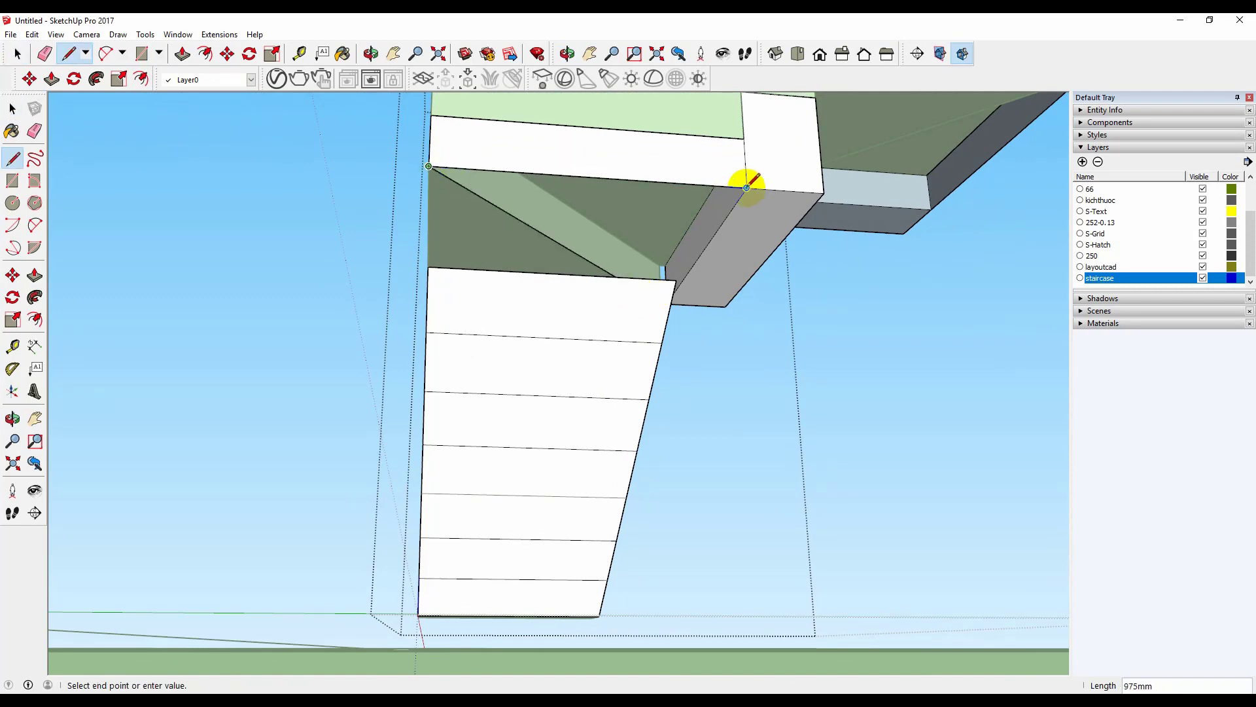
{"action": "middle_click_drag", "start_coordinate": [721, 251], "coordinate": [598, 237]}
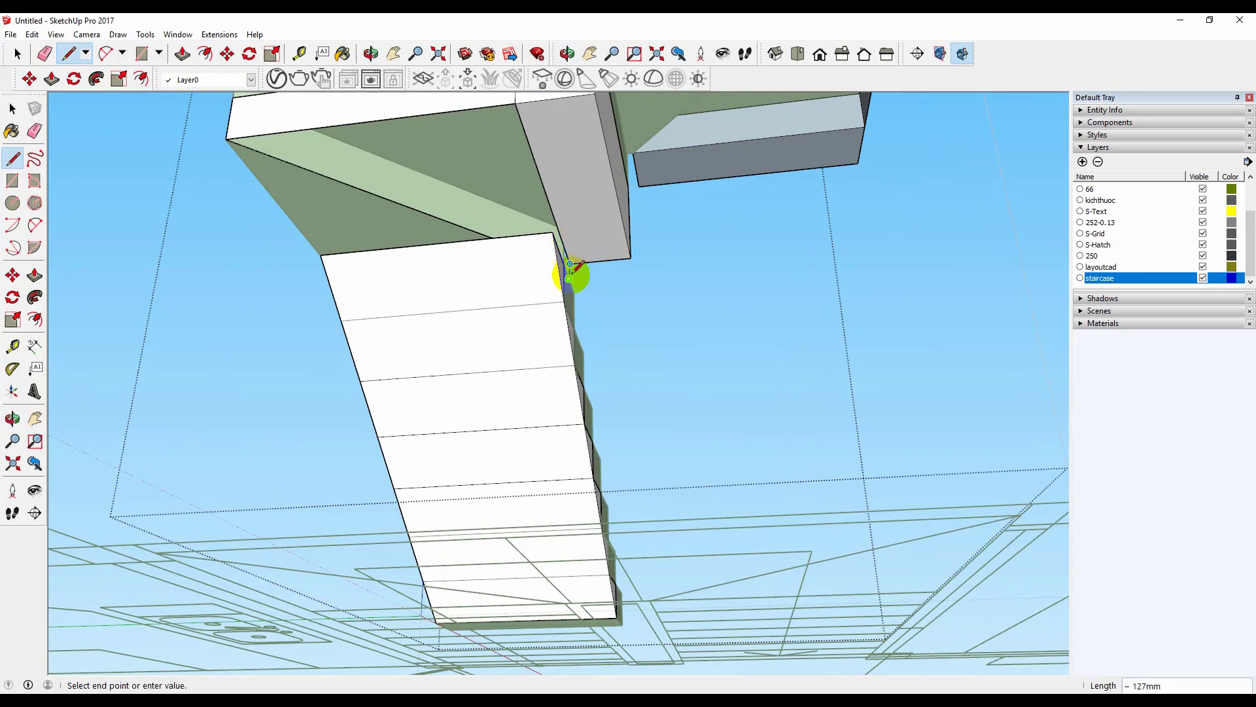
{"action": "scroll", "coordinate": [570, 269], "scroll_direction": "up", "scroll_amount": 3}
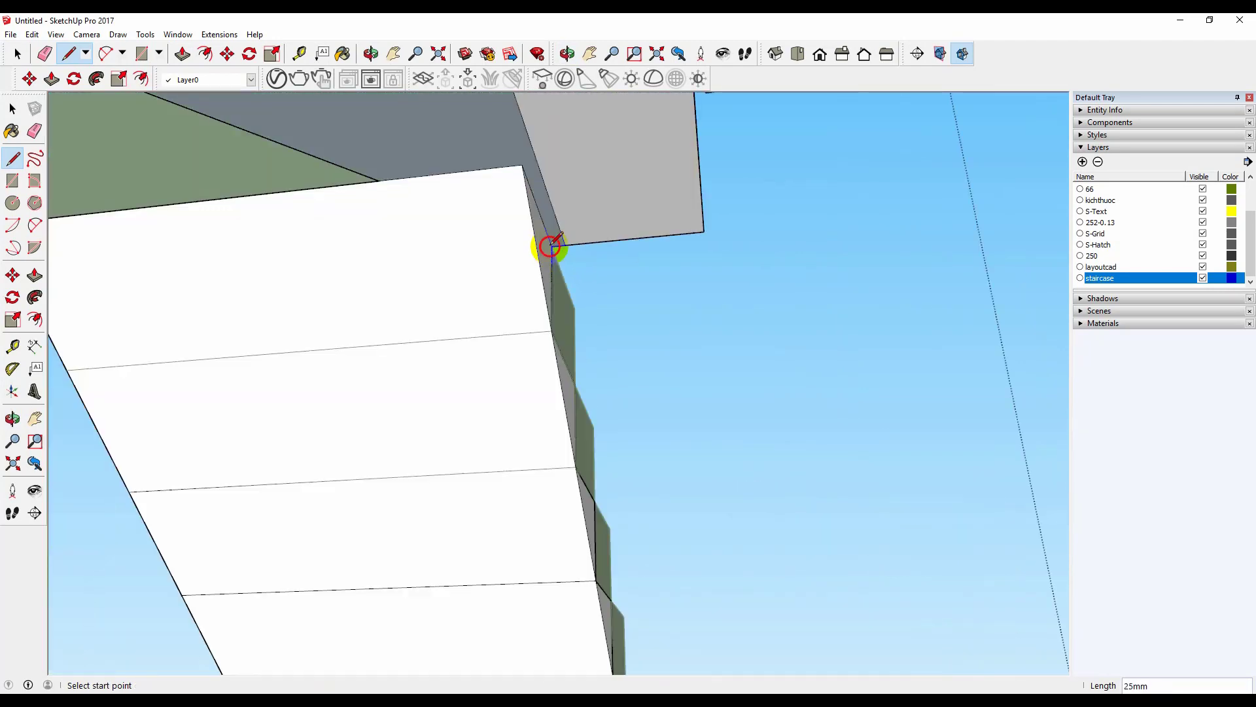
Step: Reverse the new triangular face on the underside of the lower winder corner
{"action": "key", "text": "space"}
{"action": "middle_click_drag", "start_coordinate": [548, 207], "coordinate": [554, 259]}
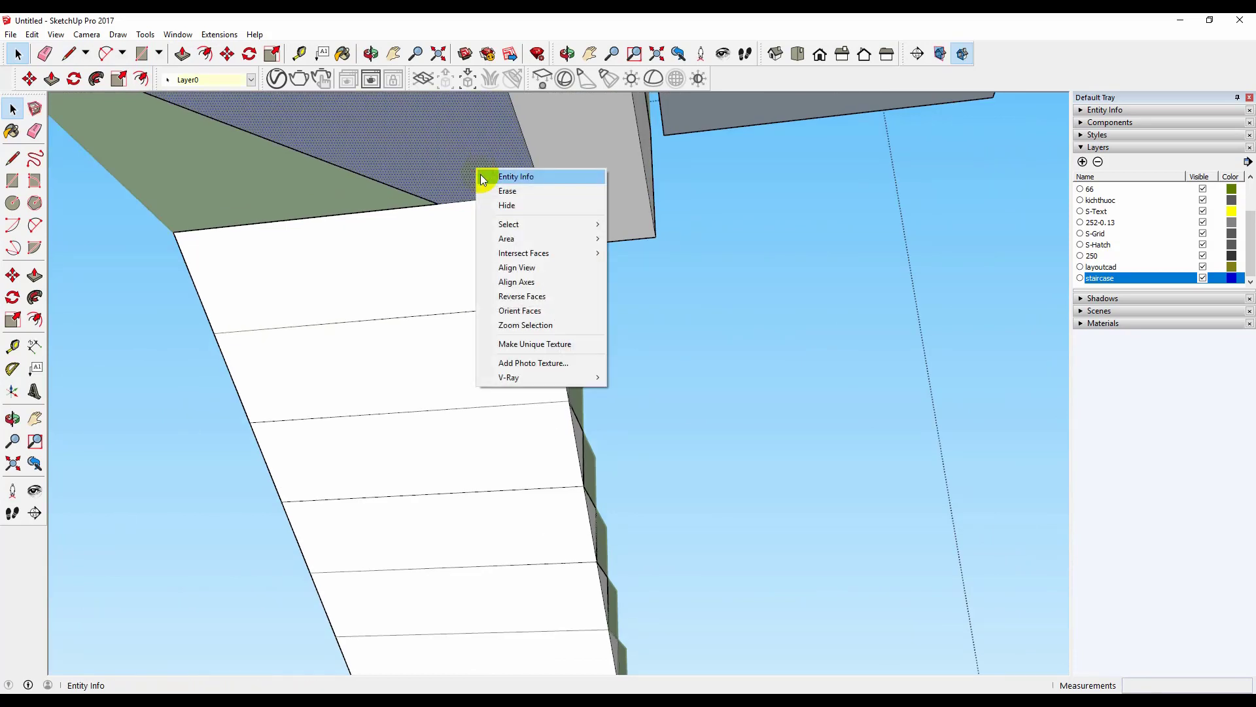
{"action": "left_click", "coordinate": [547, 300]}
{"action": "scroll", "coordinate": [576, 300], "scroll_direction": "down", "scroll_amount": 5}
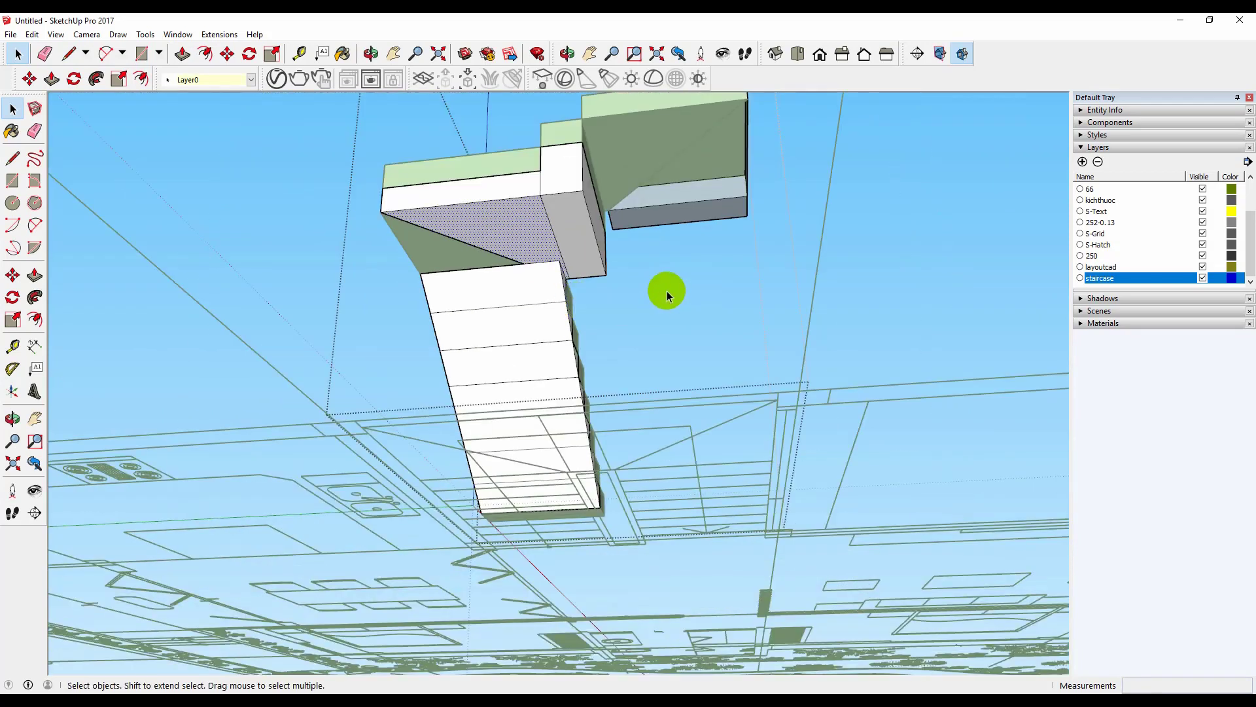
Step: Examine the whole staircase from beneath, above and the front, including the winder section between the flights
{"action": "middle_click_drag", "start_coordinate": [666, 290], "coordinate": [546, 299]}
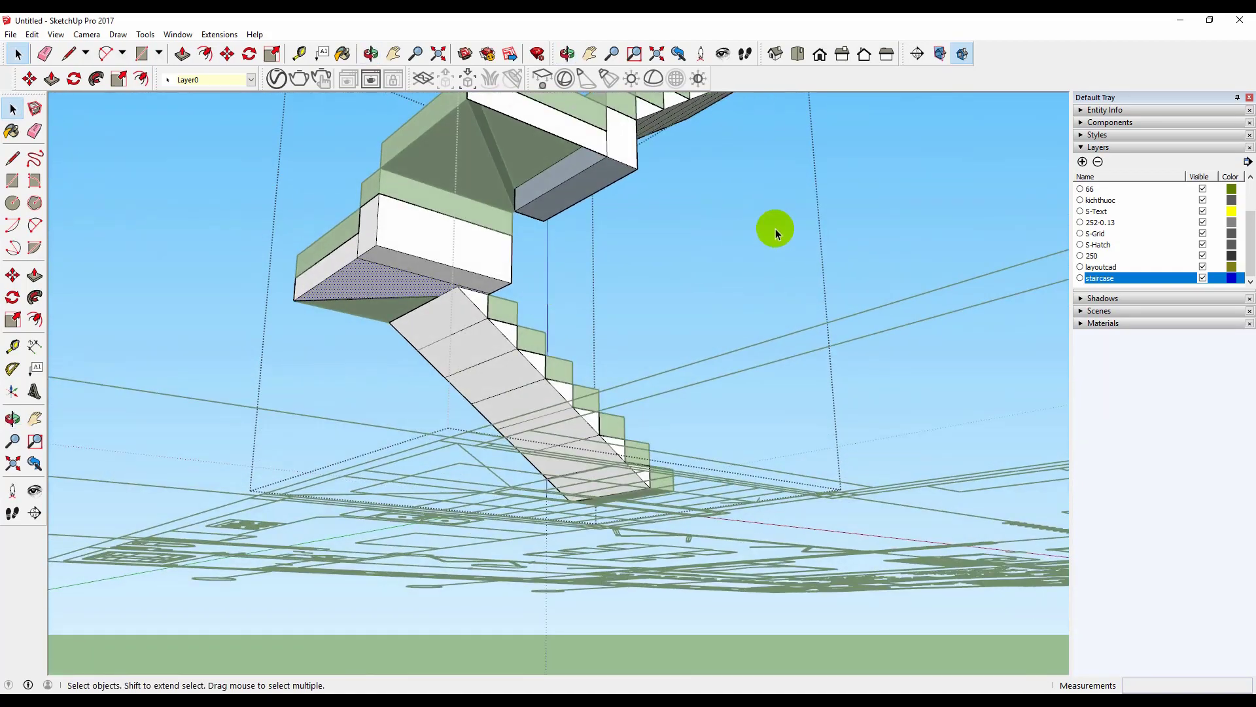
{"action": "middle_click_drag", "start_coordinate": [776, 229], "coordinate": [1149, 397]}
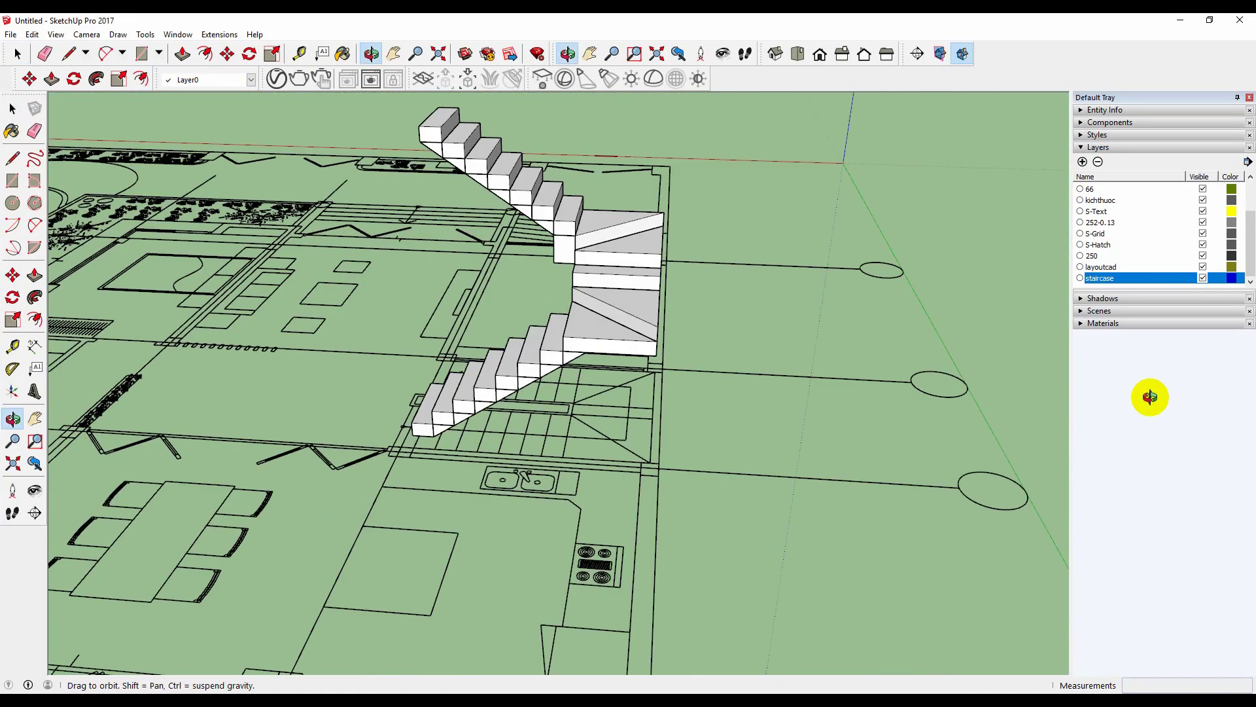
{"action": "left_click_drag", "start_coordinate": [1149, 397], "coordinate": [638, 374]}
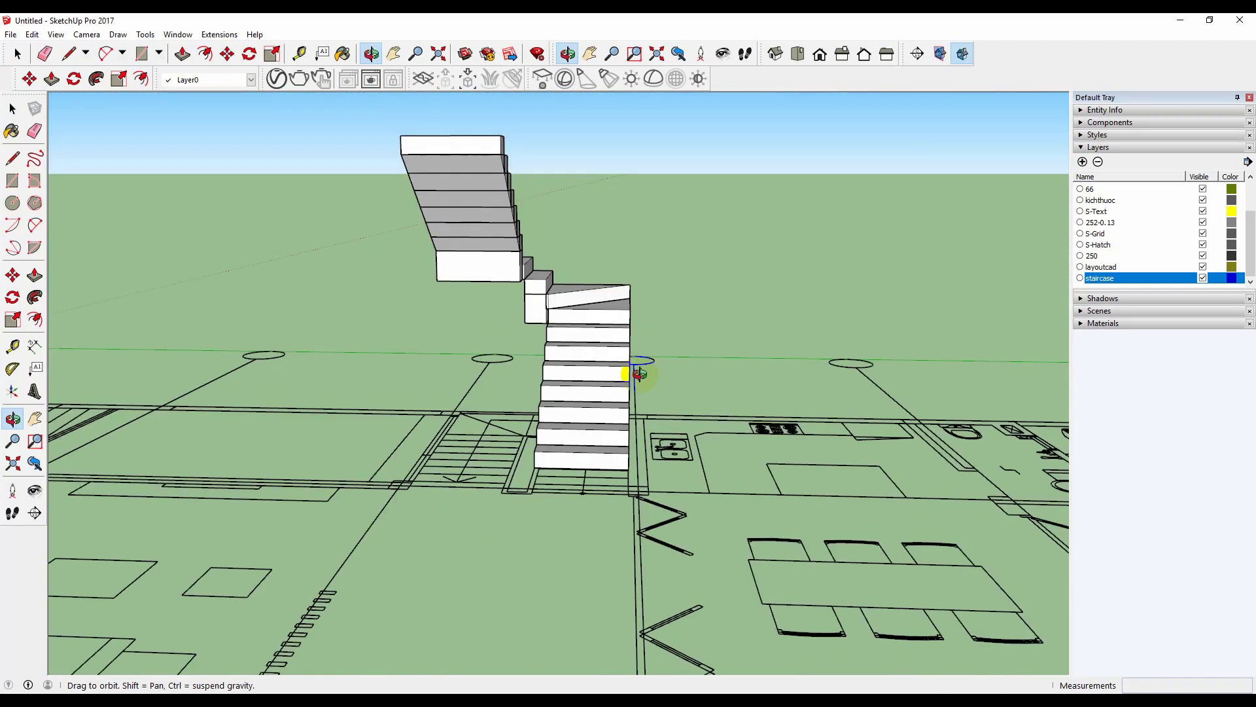
{"action": "key", "text": "space"}
{"action": "middle_click_drag", "start_coordinate": [508, 326], "coordinate": [393, 331]}
{"action": "scroll", "coordinate": [552, 332], "scroll_direction": "up", "scroll_amount": 3}
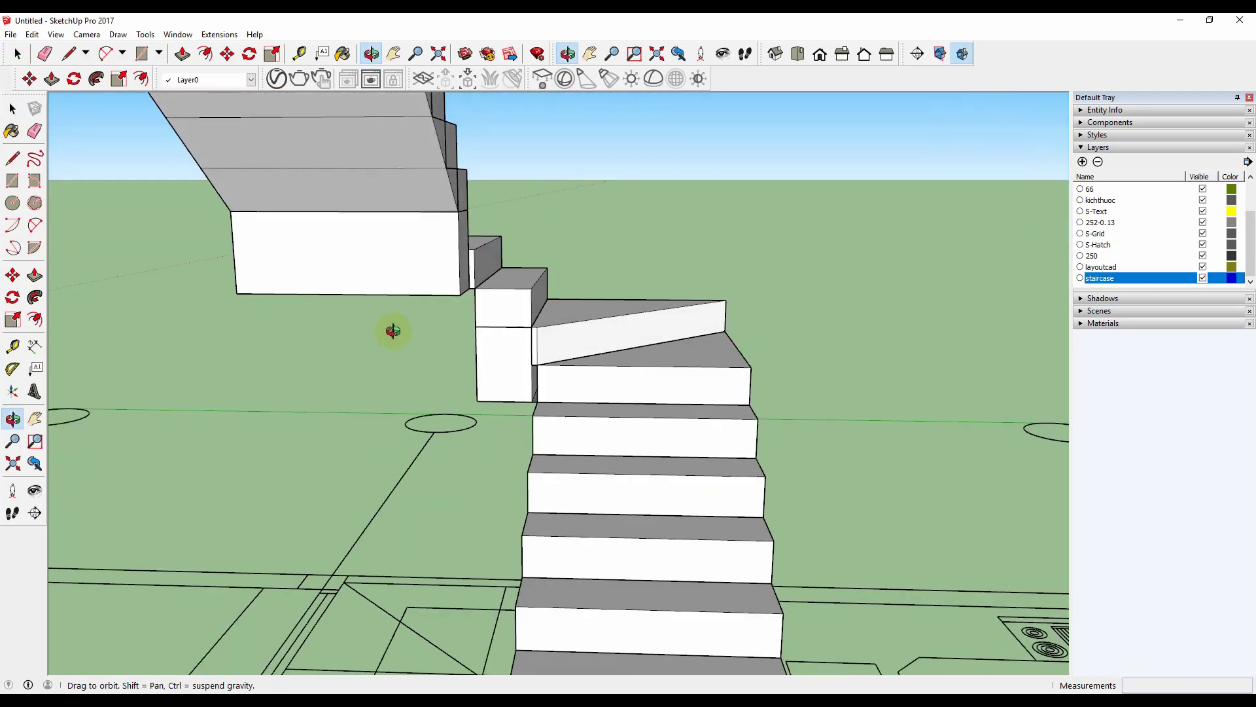
Step: Push/Pull the end face of the upper straight step between the winder corners outward beneath the upper winder steps
{"action": "middle_click_drag", "start_coordinate": [494, 322], "coordinate": [570, 293]}
{"action": "middle_click_drag", "start_coordinate": [669, 371], "coordinate": [746, 379]}
{"action": "middle_click_drag", "start_coordinate": [682, 348], "coordinate": [582, 372]}
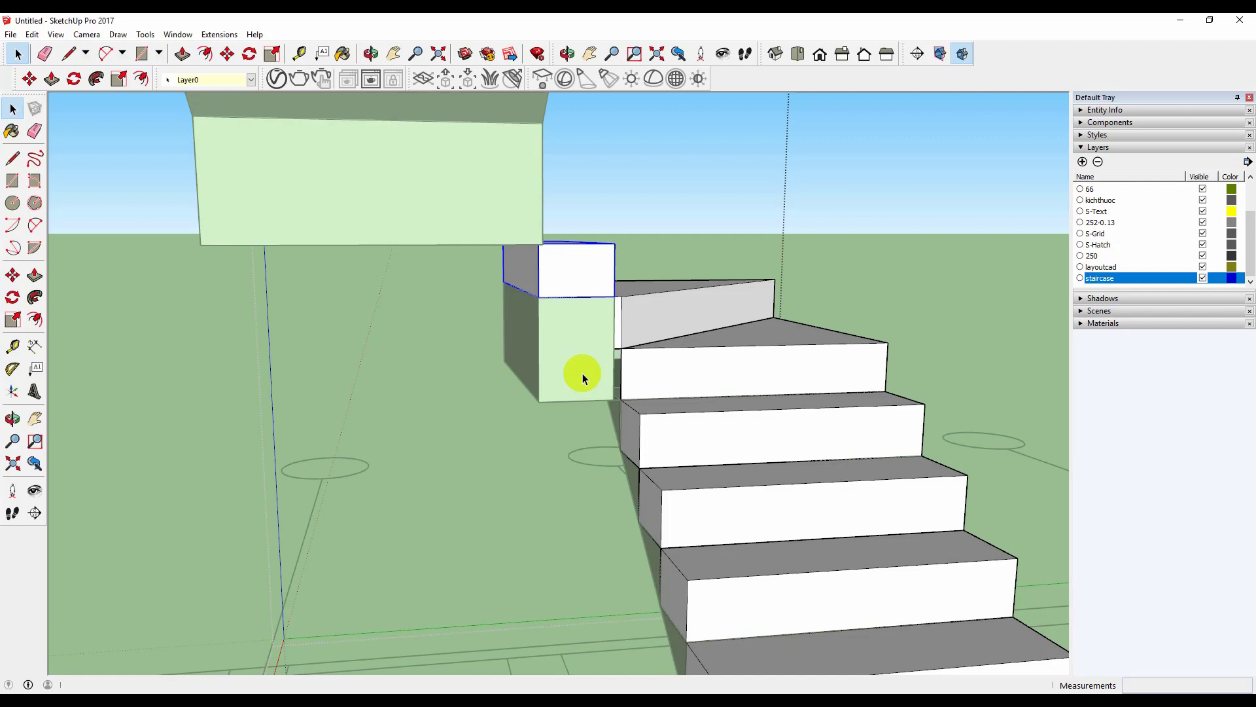
{"action": "middle_click_drag", "start_coordinate": [583, 373], "coordinate": [606, 338]}
{"action": "middle_click_drag", "start_coordinate": [477, 313], "coordinate": [558, 339]}
{"action": "double_click", "coordinate": [632, 240]}
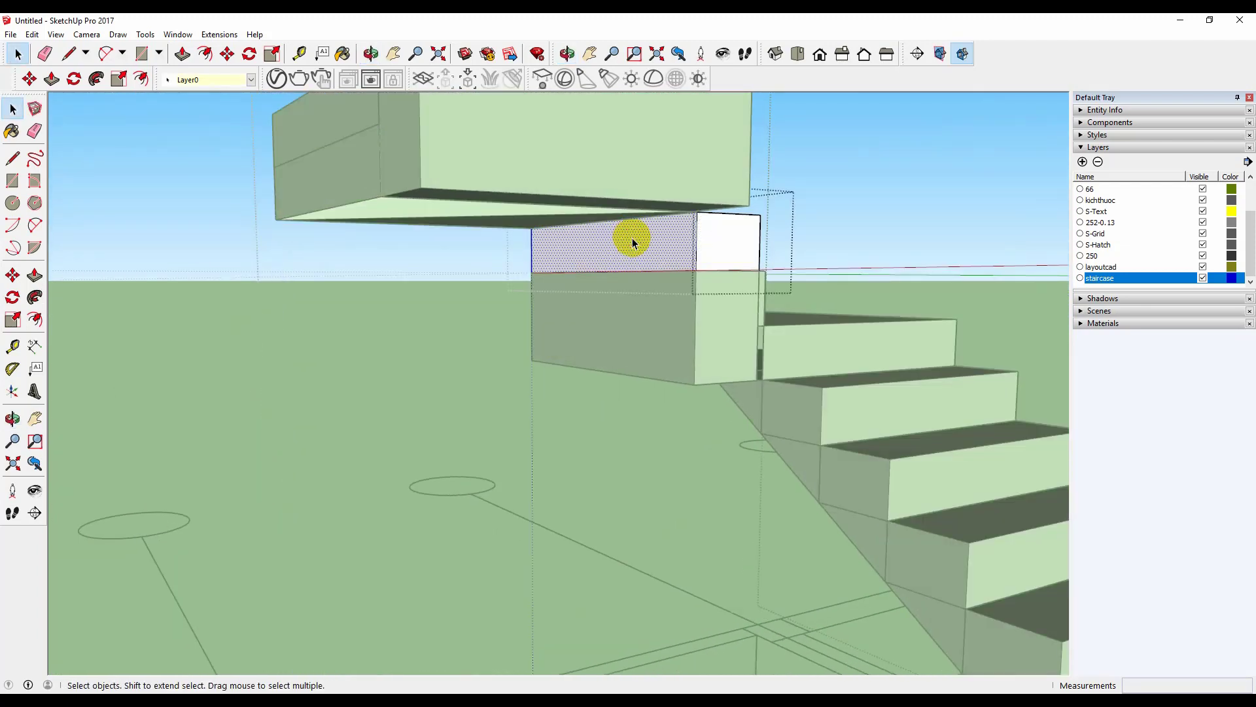
{"action": "key", "text": "p"}
{"action": "left_click_drag", "start_coordinate": [632, 240], "coordinate": [624, 244]}
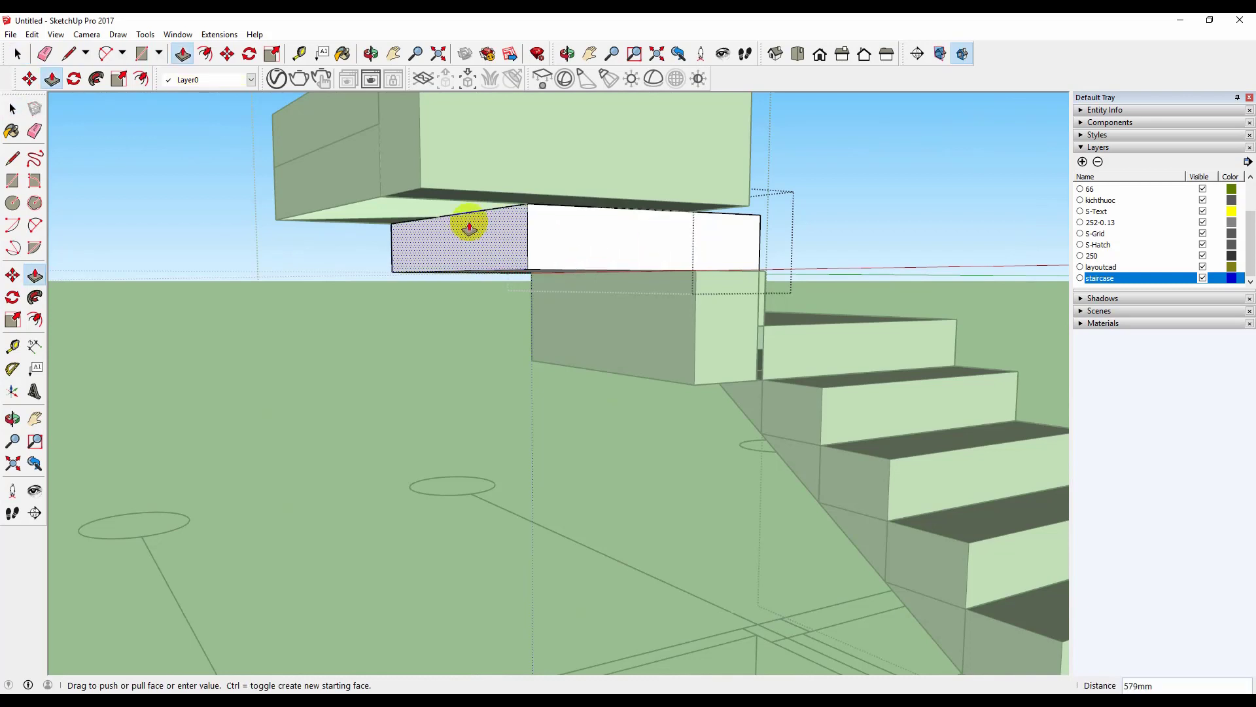
{"action": "key", "text": "space"}
{"action": "scroll", "coordinate": [465, 272], "scroll_direction": "down", "scroll_amount": 2}
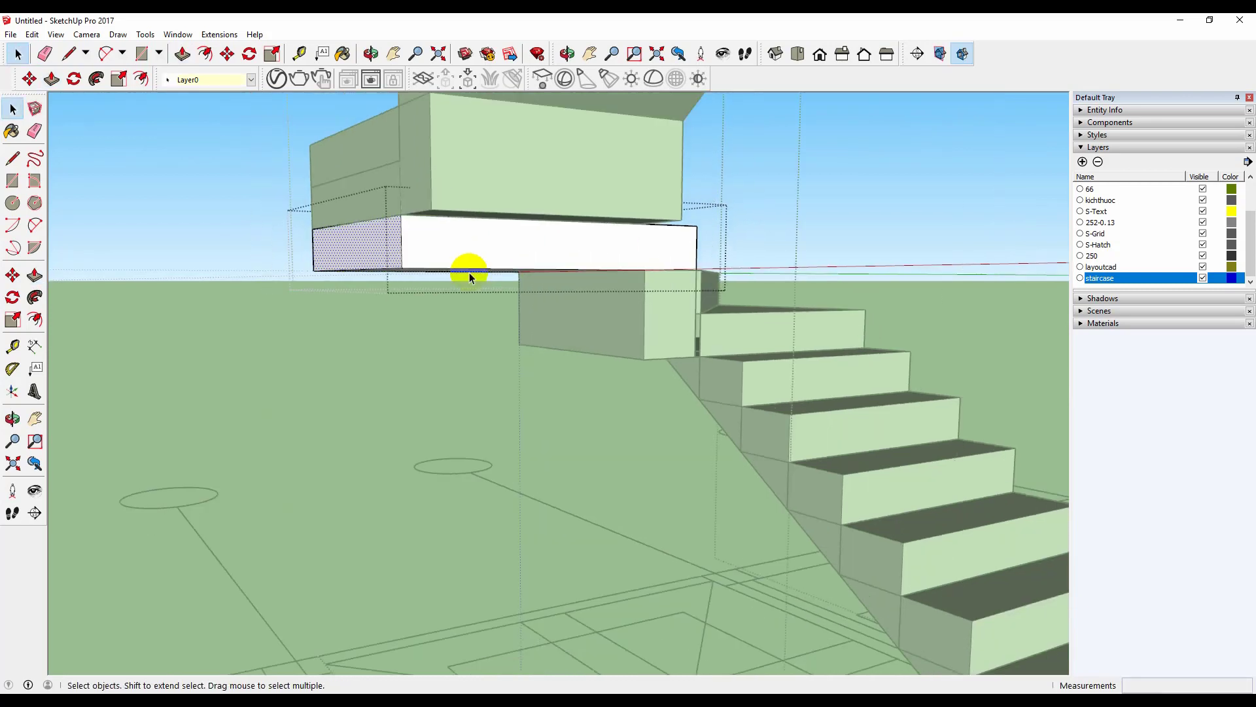
Step: Examine the junction of the extended step, the block beneath it and the lower flight from beneath and from the front
{"action": "middle_click_drag", "start_coordinate": [469, 273], "coordinate": [623, 270]}
{"action": "middle_click_drag", "start_coordinate": [642, 338], "coordinate": [776, 465]}
{"action": "scroll", "coordinate": [924, 308], "scroll_direction": "up", "scroll_amount": 3}
{"action": "left_click", "coordinate": [745, 339]}
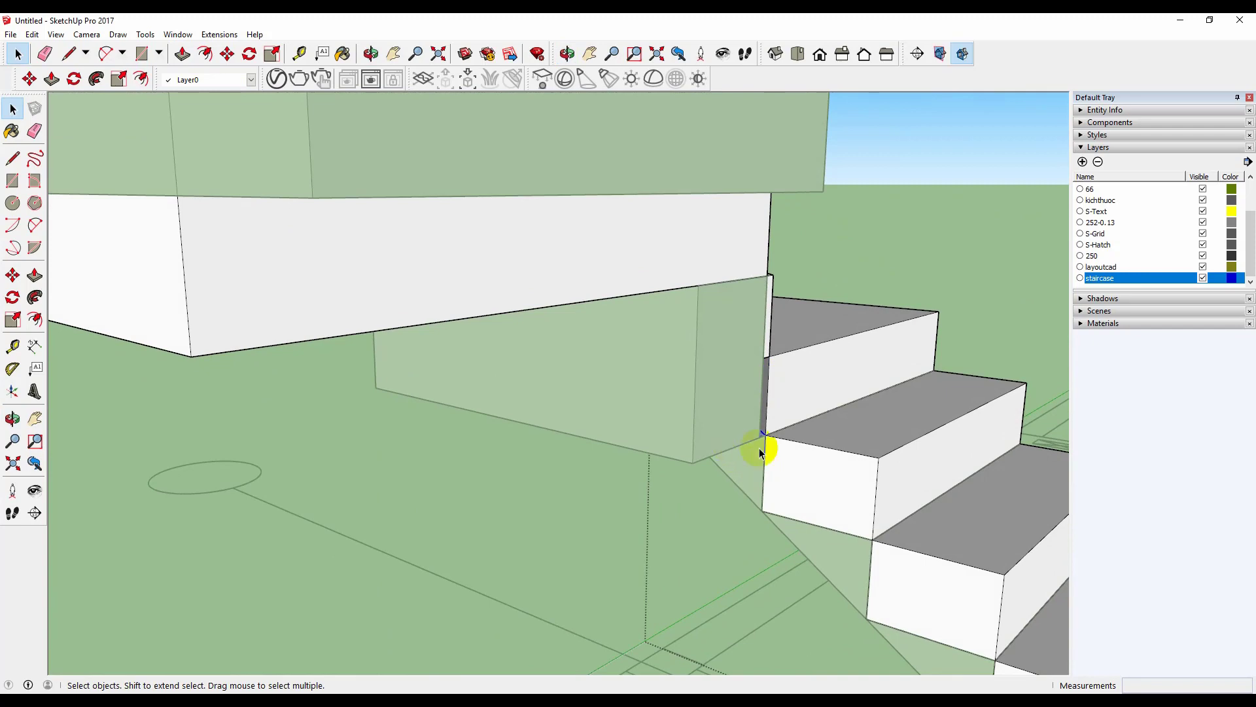
{"action": "left_click", "coordinate": [830, 471]}
{"action": "scroll", "coordinate": [840, 482], "scroll_direction": "down", "scroll_amount": 1}
{"action": "scroll", "coordinate": [838, 486], "scroll_direction": "down", "scroll_amount": 2}
{"action": "mouse_move", "coordinate": [833, 491]}
{"action": "middle_mouse_down"}
{"action": "mouse_move", "coordinate": [934, 441]}
{"action": "mouse_move", "coordinate": [925, 435]}
{"action": "middle_mouse_up"}
{"action": "scroll", "coordinate": [817, 330], "scroll_direction": "up", "scroll_amount": 2}
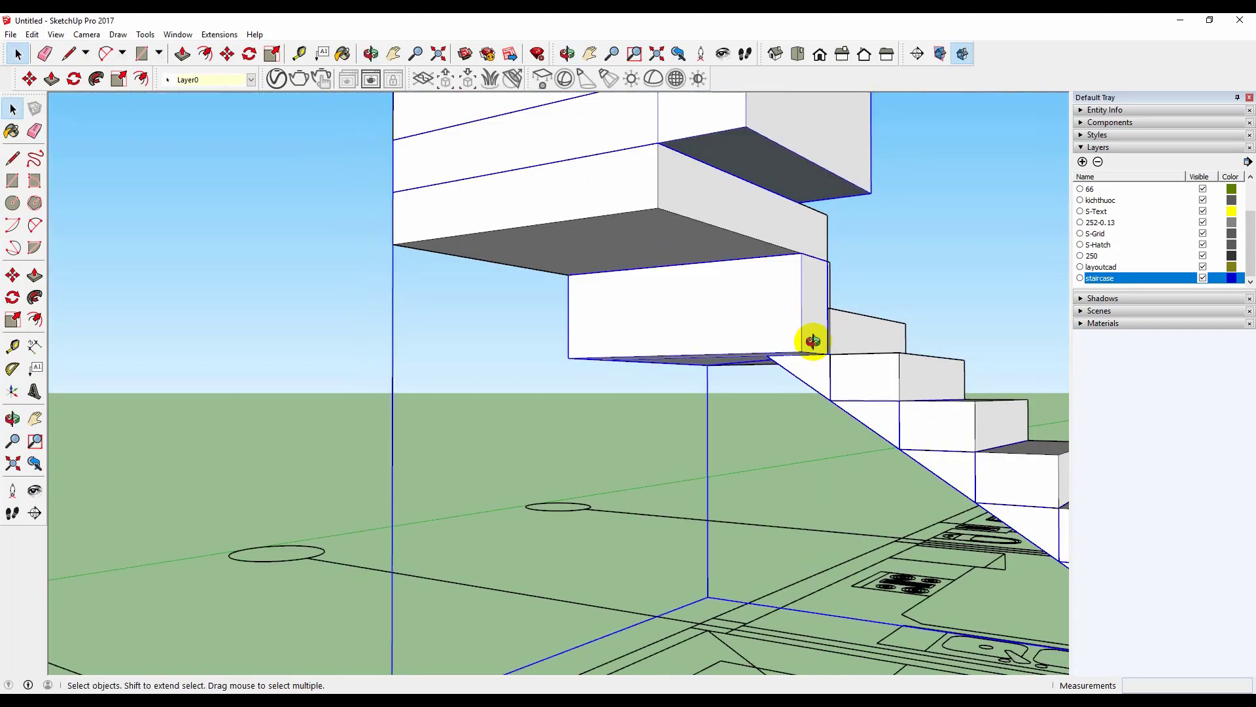
{"action": "middle_click_drag", "start_coordinate": [812, 341], "coordinate": [547, 462]}
{"action": "scroll", "coordinate": [552, 460], "scroll_direction": "up", "scroll_amount": 2}
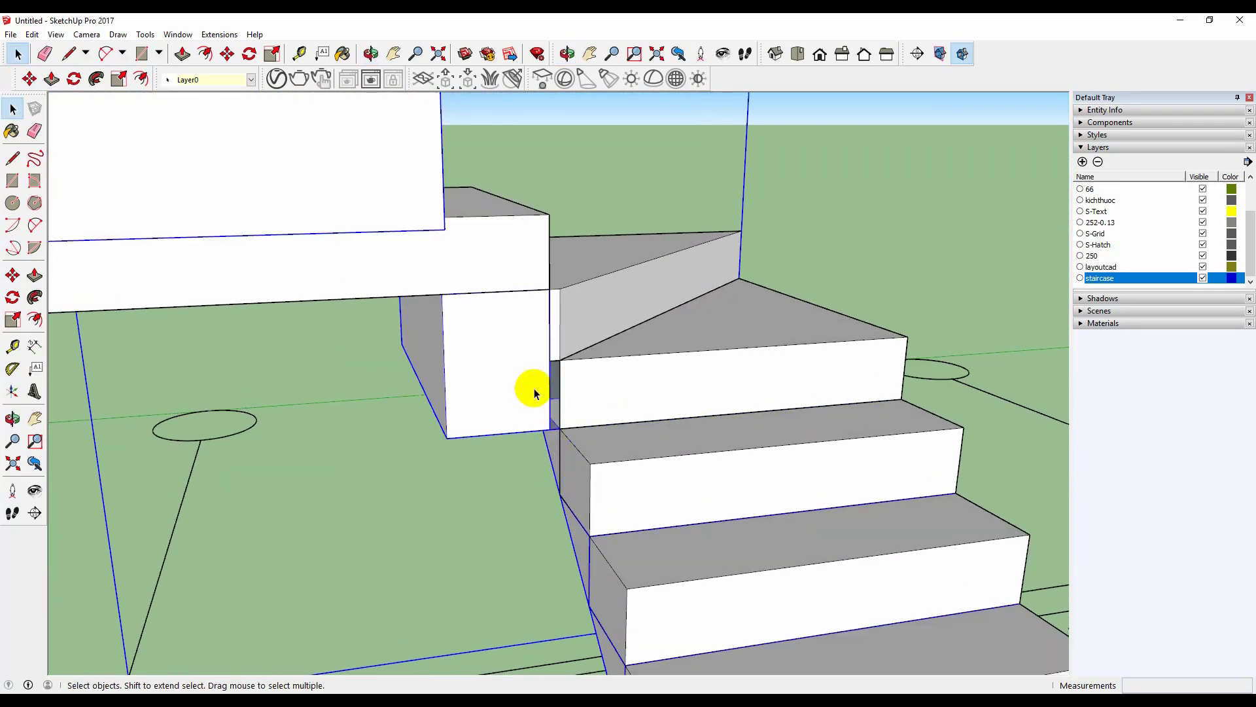
Step: Close the narrow gap between the block under the straight step and the lower winder by drawing edges on the underside solid
{"action": "double_click", "coordinate": [533, 390]}
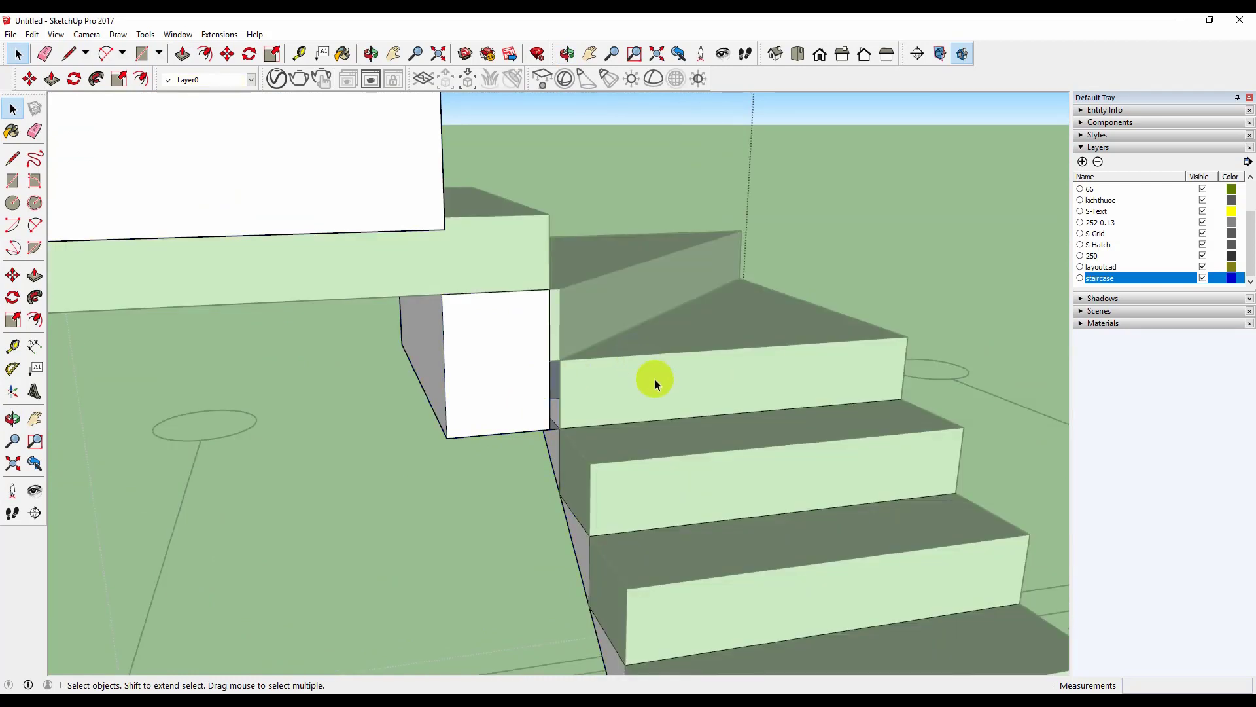
{"action": "left_click", "coordinate": [658, 387]}
{"action": "double_click", "coordinate": [513, 379]}
{"action": "mouse_move", "coordinate": [513, 379]}
{"action": "middle_mouse_down"}
{"action": "mouse_move", "coordinate": [592, 373]}
{"action": "mouse_move", "coordinate": [687, 332]}
{"action": "mouse_move", "coordinate": [715, 266]}
{"action": "mouse_move", "coordinate": [601, 427]}
{"action": "mouse_move", "coordinate": [657, 440]}
{"action": "mouse_move", "coordinate": [683, 366]}
{"action": "middle_mouse_up"}
{"action": "key", "text": "l"}
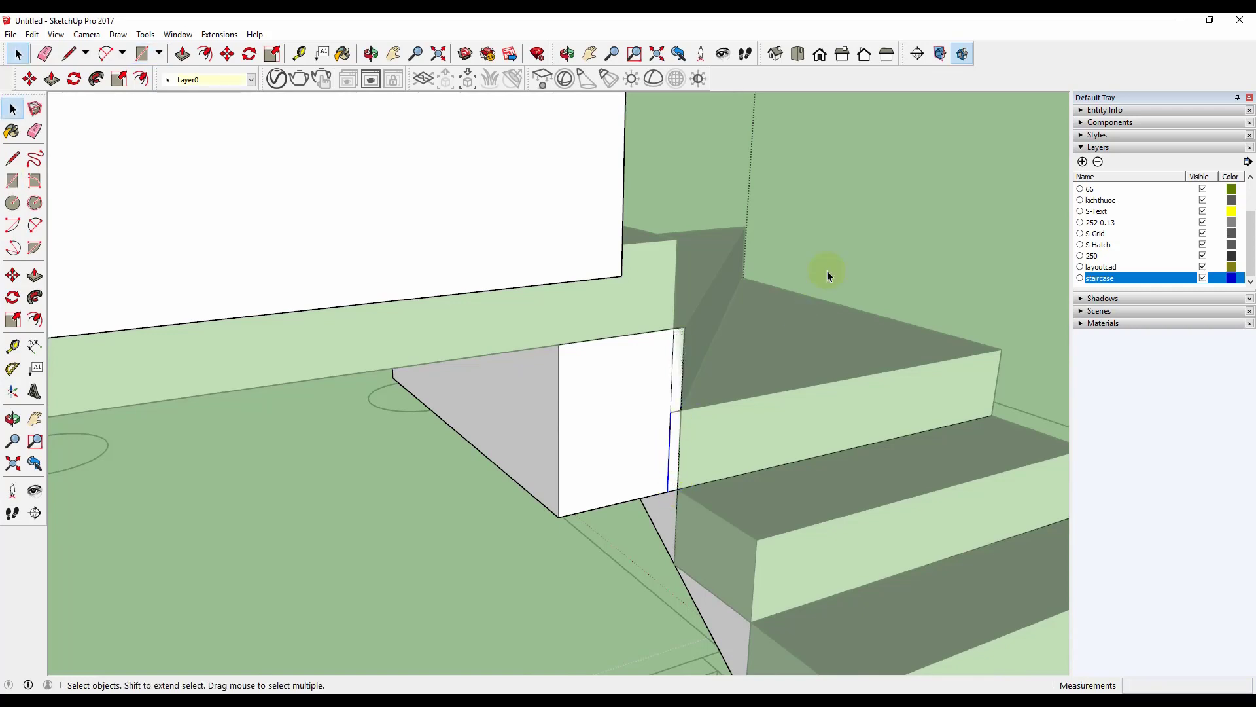
{"action": "scroll", "coordinate": [628, 425], "scroll_direction": "down", "scroll_amount": 4}
{"action": "middle_click_drag", "start_coordinate": [580, 443], "coordinate": [945, 477]}
{"action": "left_click", "coordinate": [465, 379]}
Step: Push/Pull the bottom face of the block under the upper flight down to the bottom level of the lowest upper winder step
{"action": "scroll", "coordinate": [466, 379], "scroll_direction": "down", "scroll_amount": 4}
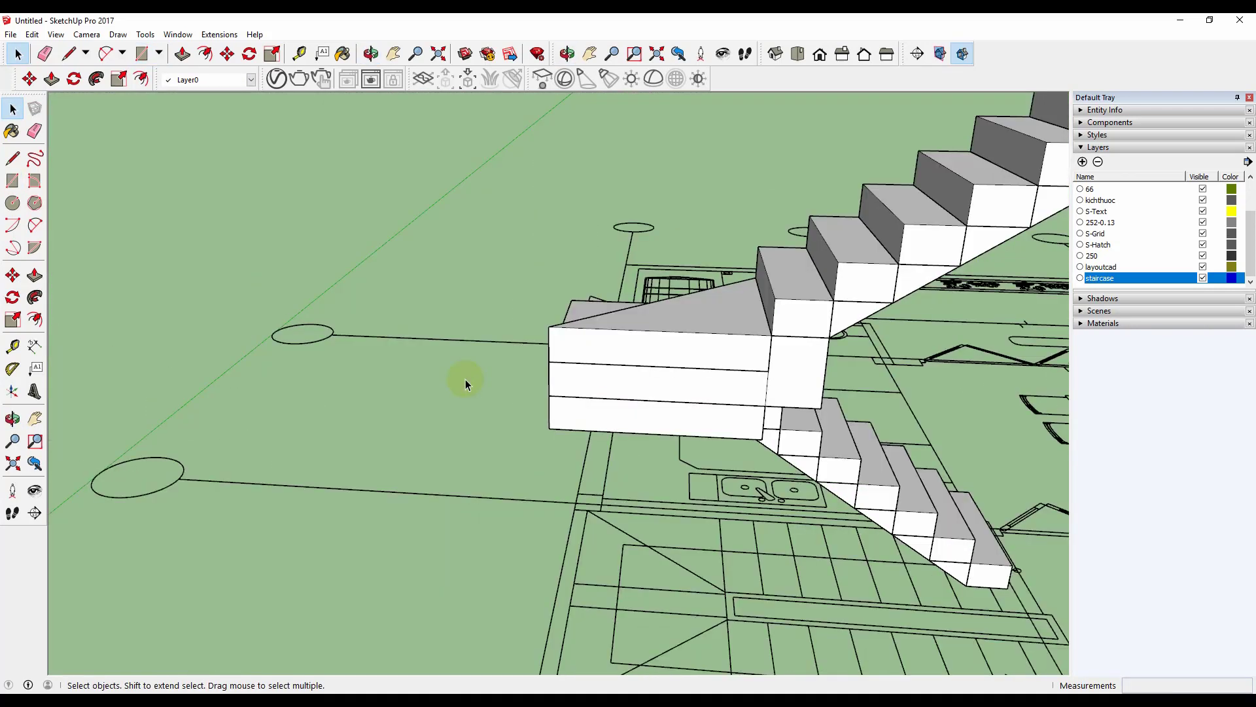
{"action": "mouse_move", "coordinate": [605, 396]}
{"action": "middle_mouse_down"}
{"action": "mouse_move", "coordinate": [485, 435]}
{"action": "mouse_move", "coordinate": [556, 440]}
{"action": "mouse_move", "coordinate": [210, 312]}
{"action": "mouse_move", "coordinate": [658, 386]}
{"action": "mouse_move", "coordinate": [524, 392]}
{"action": "mouse_move", "coordinate": [322, 351]}
{"action": "mouse_move", "coordinate": [580, 440]}
{"action": "mouse_move", "coordinate": [485, 610]}
{"action": "mouse_move", "coordinate": [419, 563]}
{"action": "middle_mouse_up"}
{"action": "mouse_move", "coordinate": [488, 527]}
{"action": "middle_mouse_down"}
{"action": "mouse_move", "coordinate": [435, 471]}
{"action": "mouse_move", "coordinate": [354, 439]}
{"action": "middle_mouse_up"}
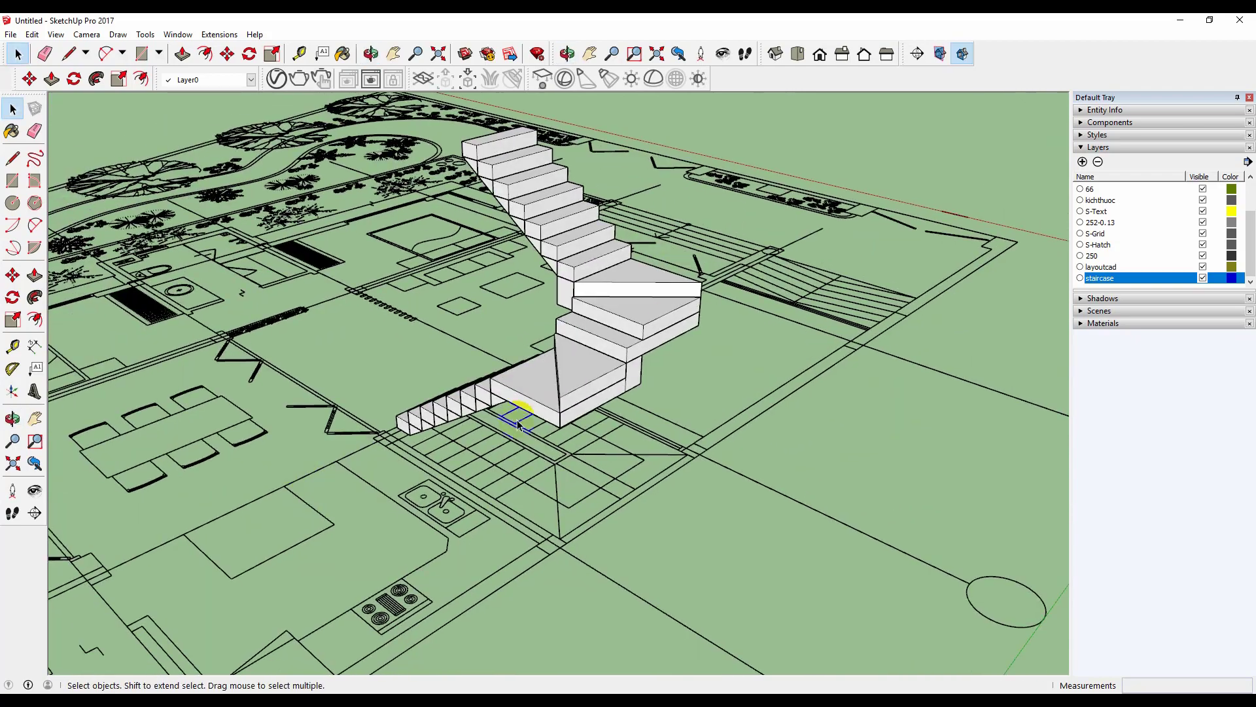
{"action": "scroll", "coordinate": [596, 342], "scroll_direction": "up", "scroll_amount": 2}
{"action": "mouse_move", "coordinate": [596, 341]}
{"action": "middle_mouse_down"}
{"action": "mouse_move", "coordinate": [877, 367]}
{"action": "mouse_move", "coordinate": [552, 384]}
{"action": "mouse_move", "coordinate": [611, 401]}
{"action": "mouse_move", "coordinate": [729, 371]}
{"action": "mouse_move", "coordinate": [765, 430]}
{"action": "mouse_move", "coordinate": [844, 347]}
{"action": "mouse_move", "coordinate": [568, 476]}
{"action": "mouse_move", "coordinate": [763, 419]}
{"action": "middle_mouse_up"}
{"action": "middle_click_drag", "start_coordinate": [426, 309], "coordinate": [676, 193]}
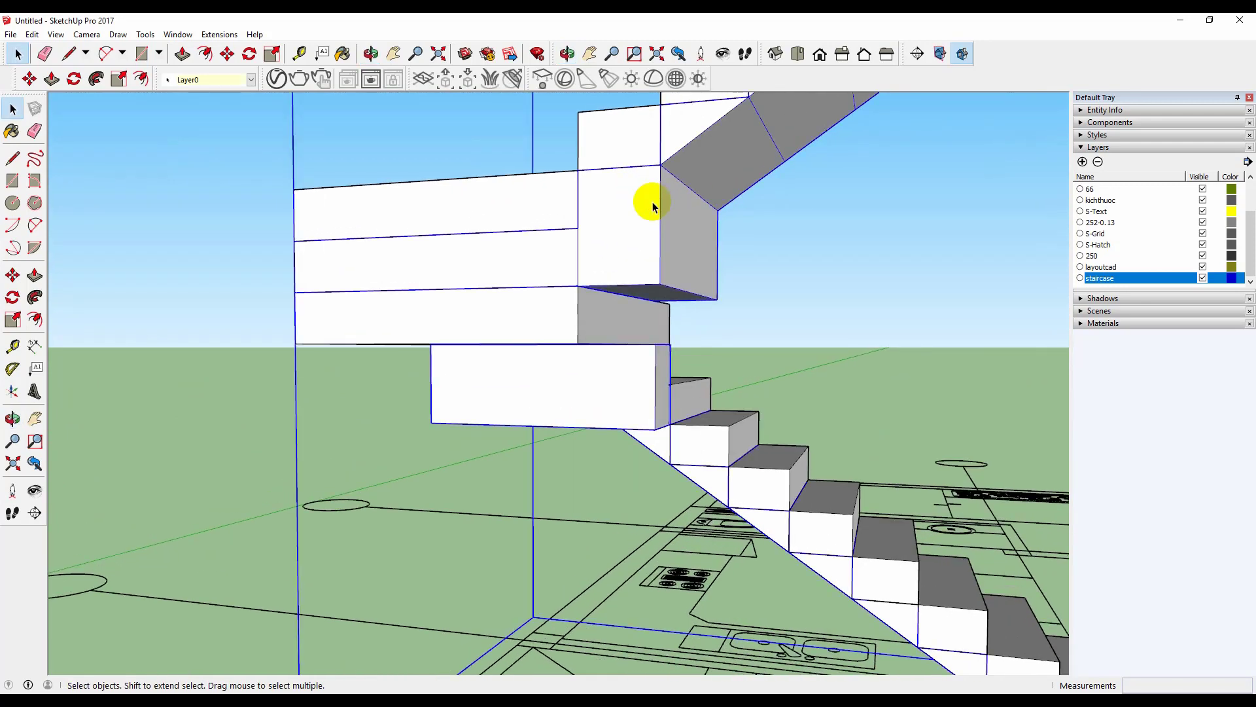
{"action": "key", "text": "p"}
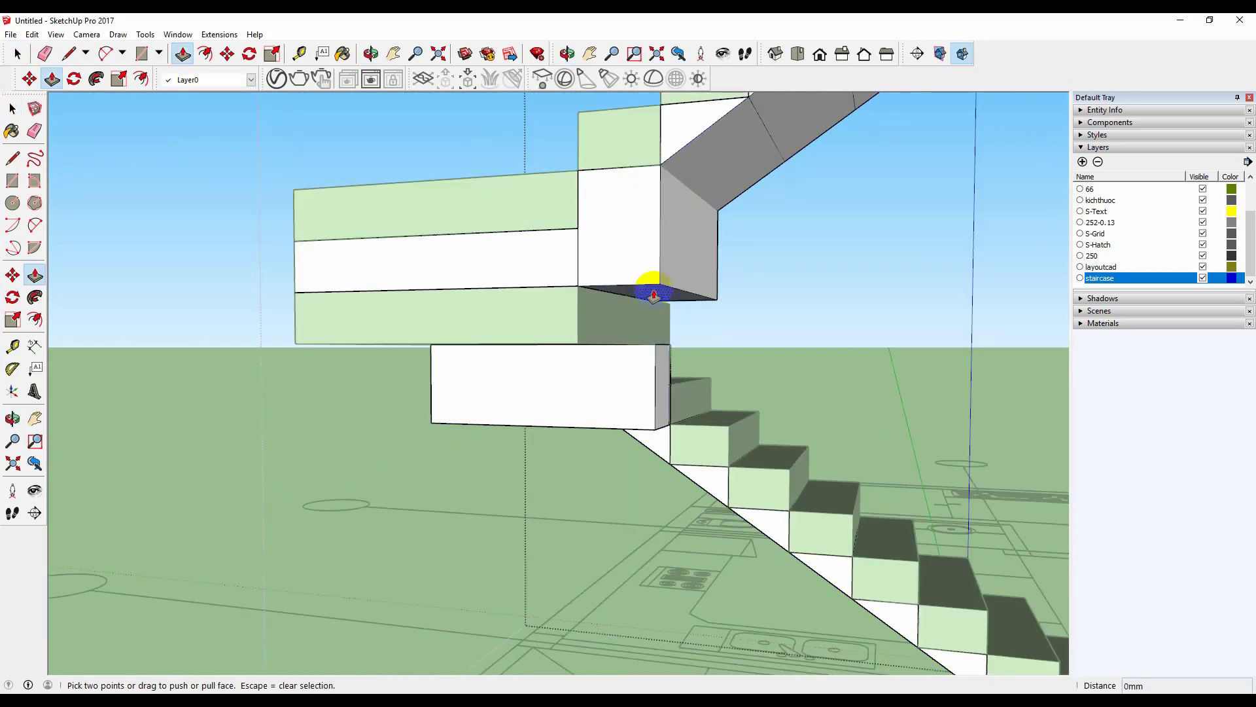
{"action": "left_click_drag", "start_coordinate": [621, 298], "coordinate": [579, 346]}
{"action": "key", "text": "space"}
{"action": "left_click", "coordinate": [700, 244]}
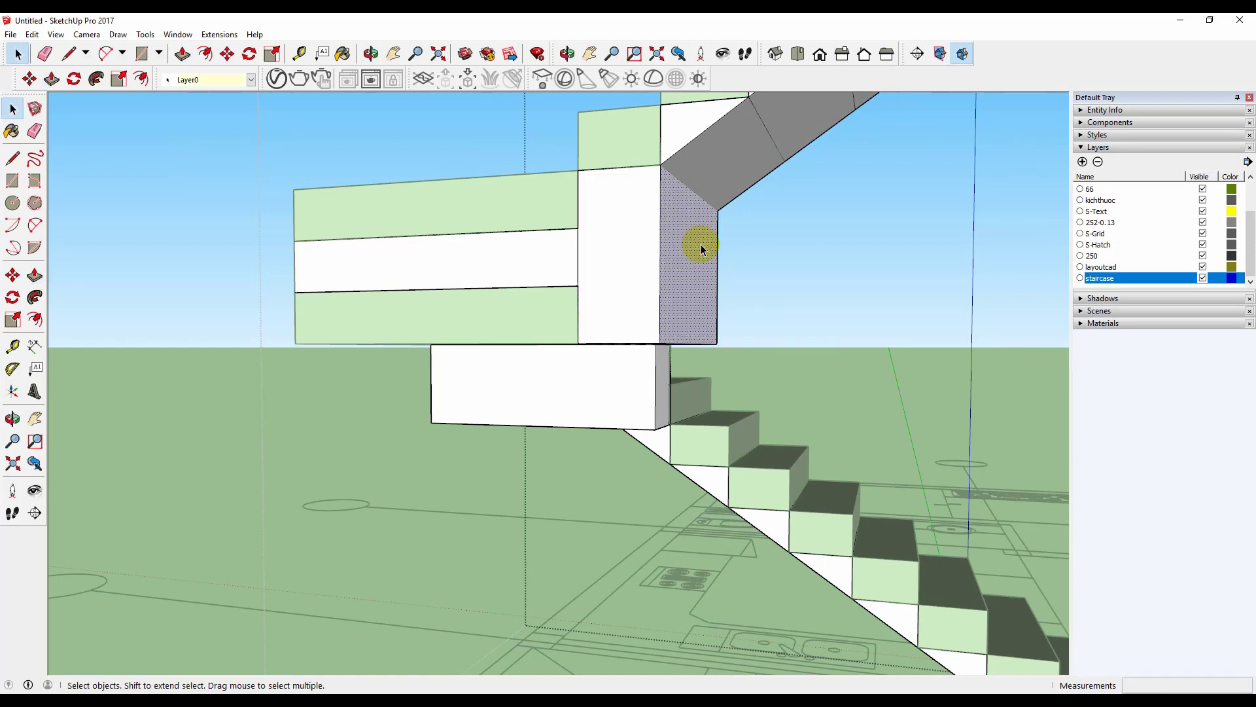
Step: Draw an edge about 234 mm long on the block's inner side face, continuing the slope of the upper flight's underside
{"action": "middle_click_drag", "start_coordinate": [672, 278], "coordinate": [730, 315]}
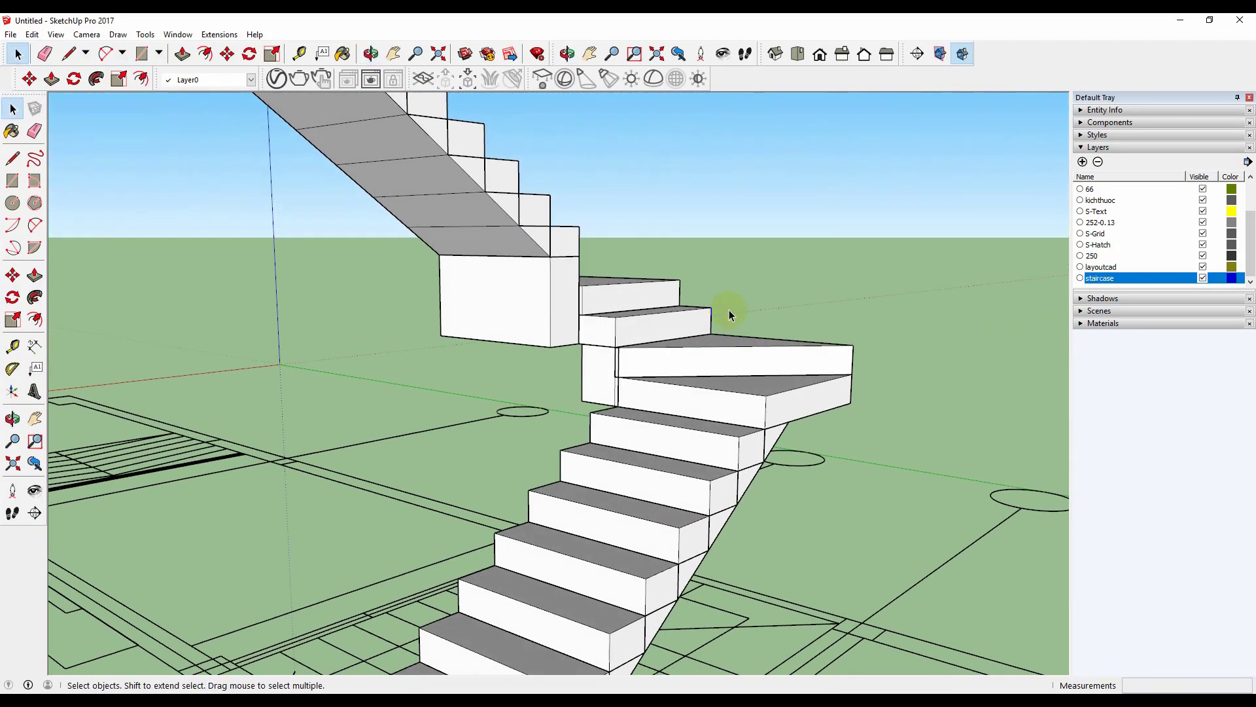
{"action": "middle_click_drag", "start_coordinate": [561, 281], "coordinate": [508, 278]}
{"action": "scroll", "coordinate": [508, 281], "scroll_direction": "up", "scroll_amount": 2}
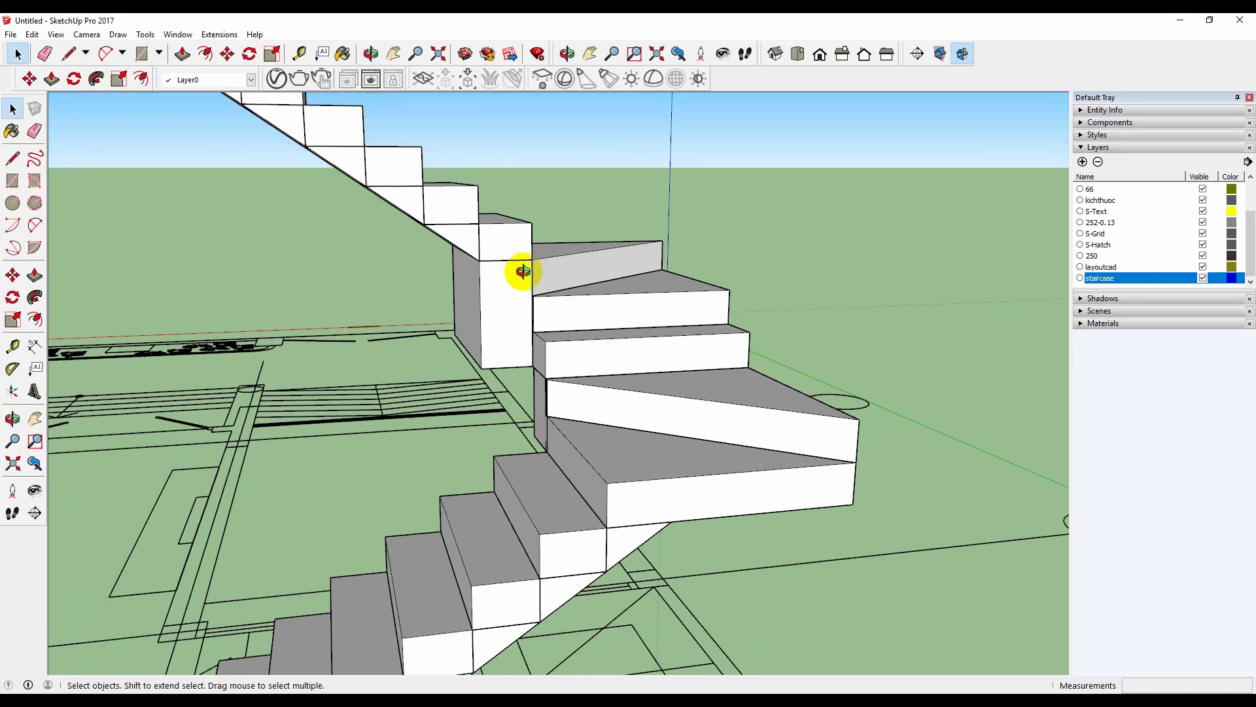
{"action": "middle_click_drag", "start_coordinate": [522, 271], "coordinate": [484, 269]}
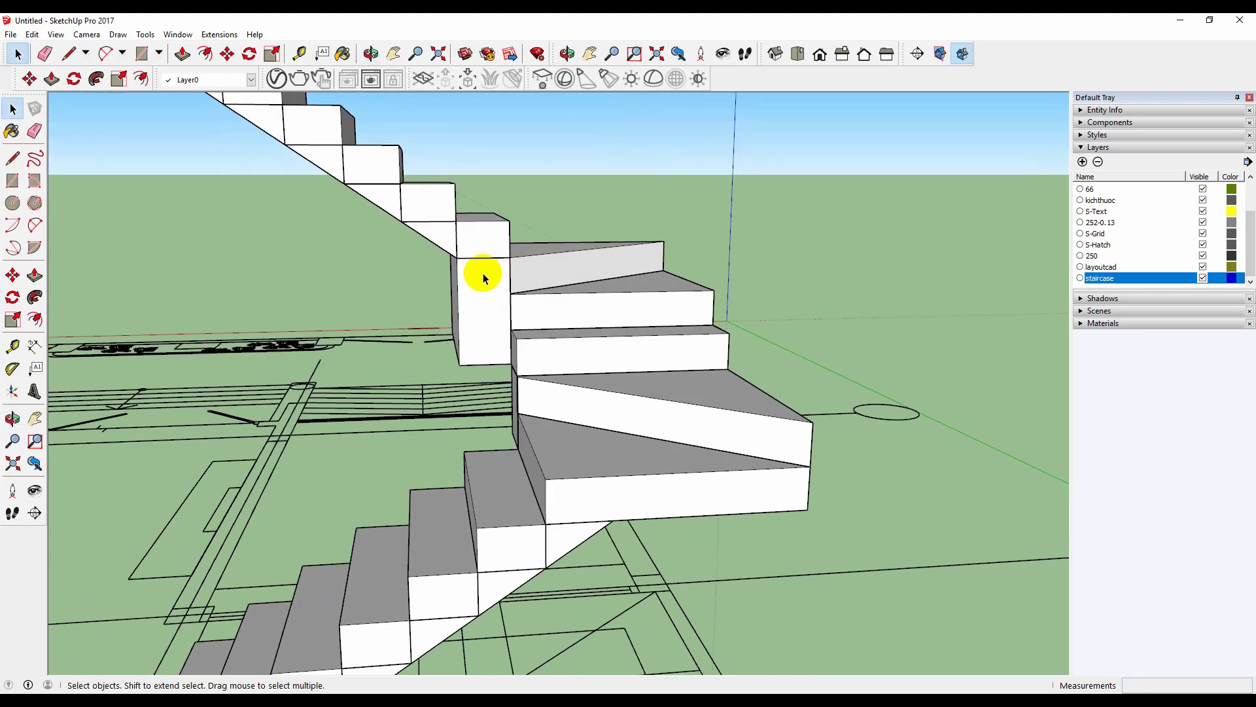
{"action": "middle_click", "coordinate": [489, 340]}
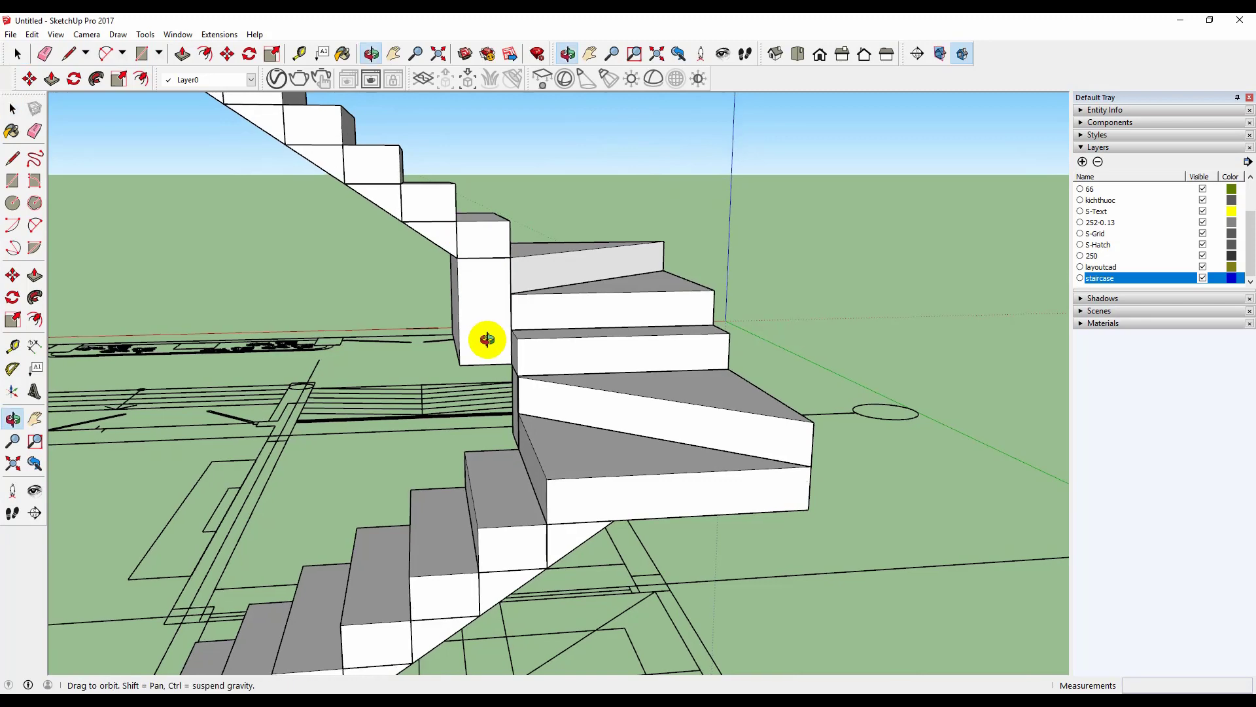
{"action": "scroll", "coordinate": [491, 331], "scroll_direction": "up", "scroll_amount": 2}
{"action": "middle_click_drag", "start_coordinate": [492, 318], "coordinate": [516, 314]}
{"action": "double_click", "coordinate": [467, 295]}
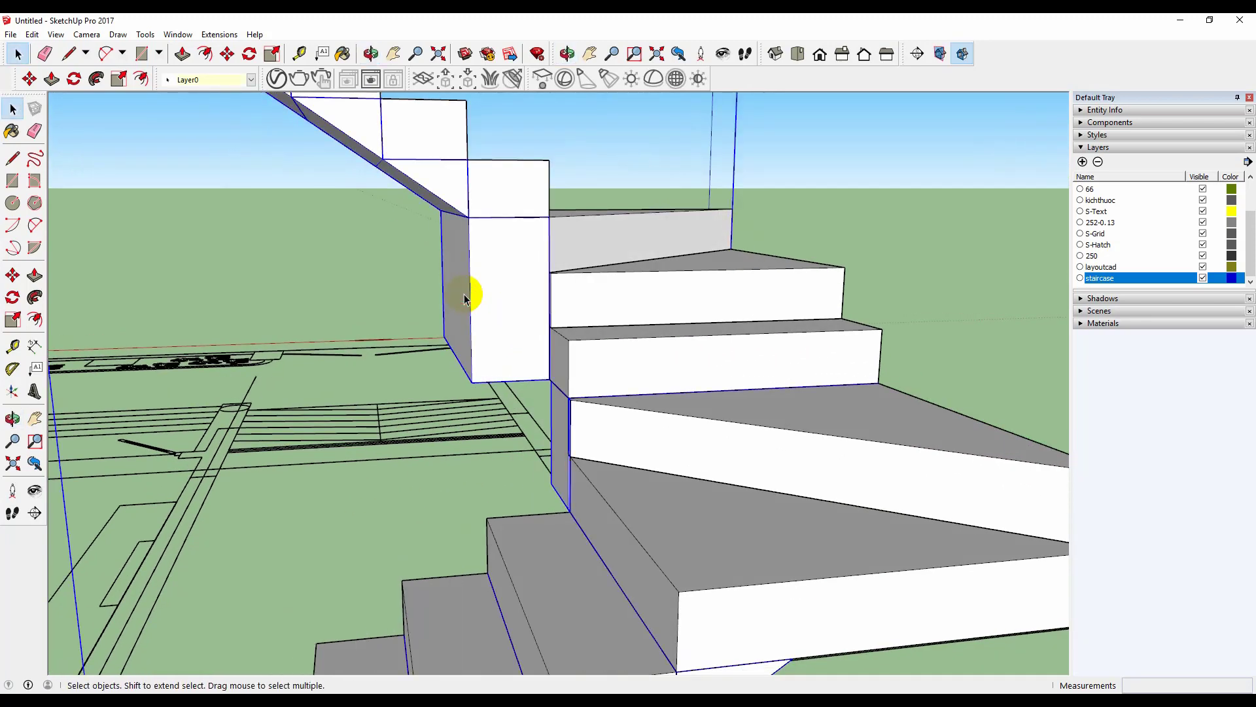
{"action": "left_click", "coordinate": [460, 296]}
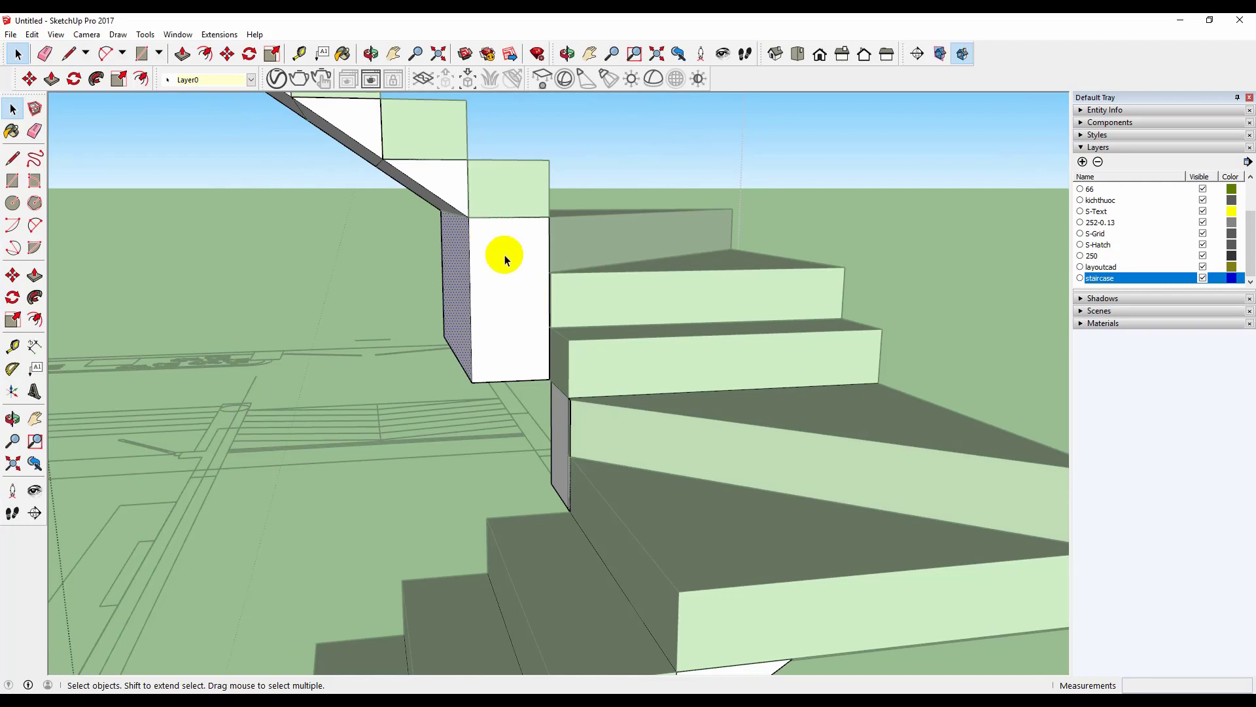
{"action": "key", "text": "l"}
{"action": "left_click", "coordinate": [468, 217]}
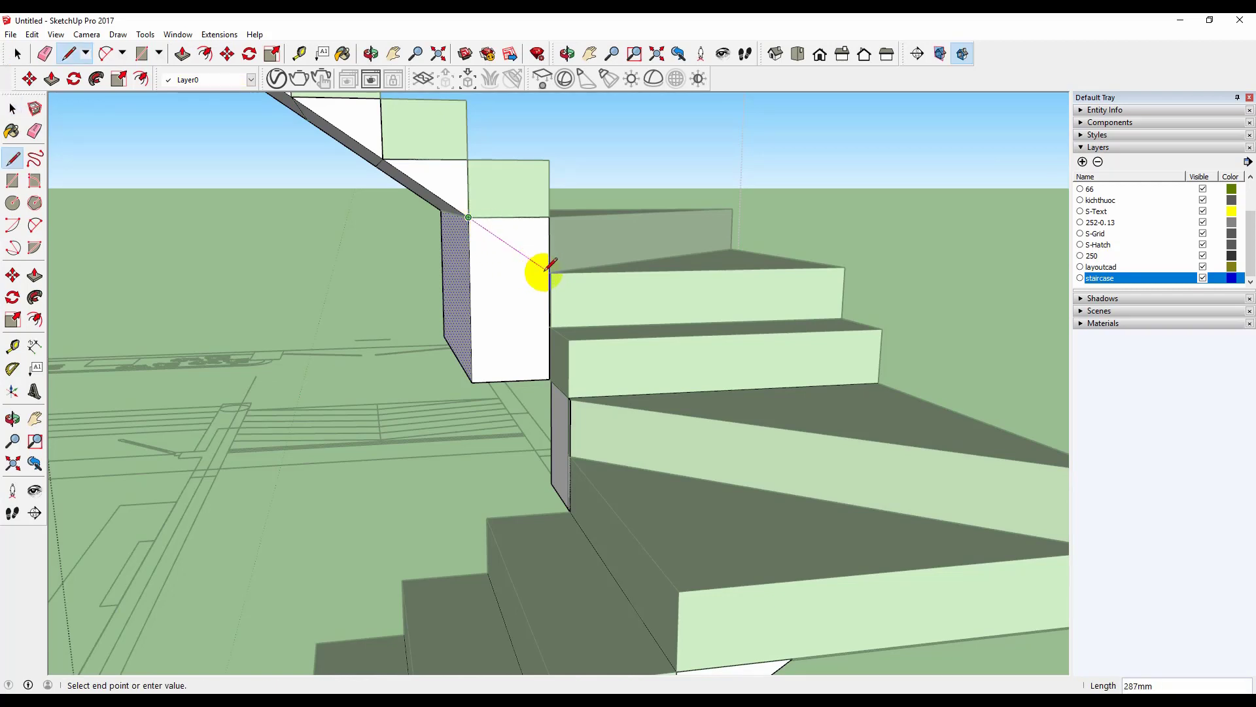
{"action": "scroll", "coordinate": [548, 269], "scroll_direction": "up", "scroll_amount": 2}
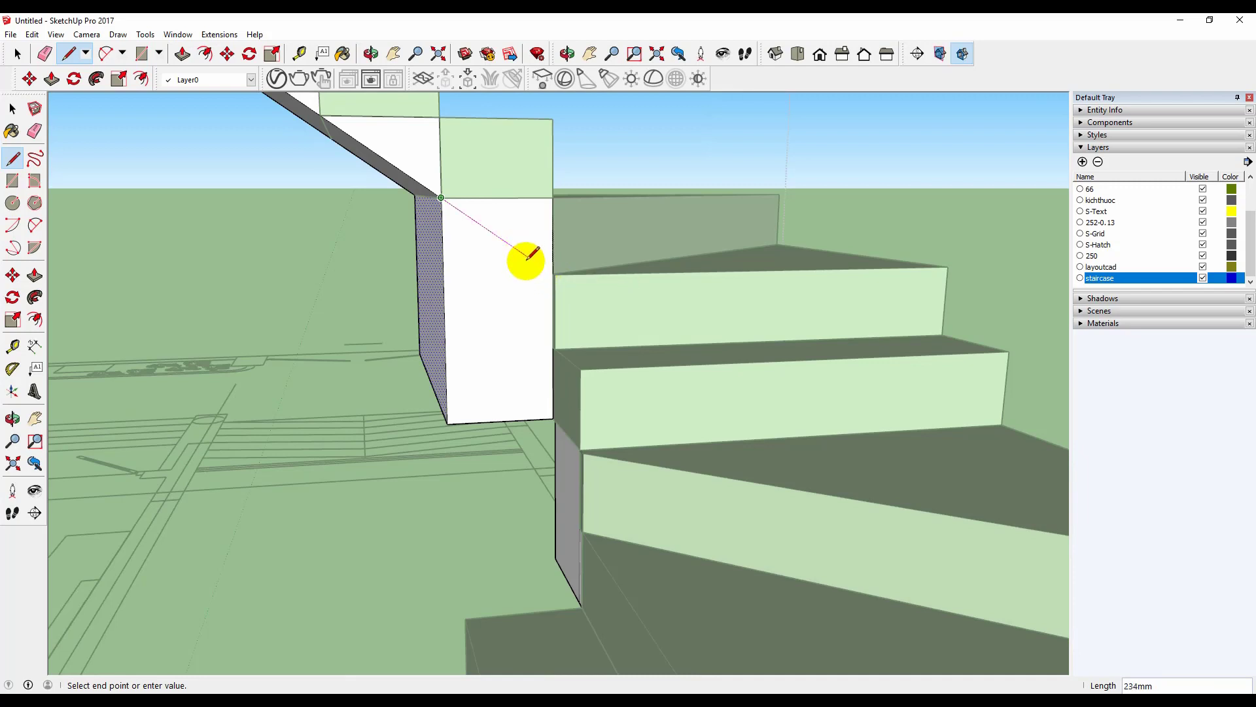
{"action": "left_click", "coordinate": [529, 256]}
{"action": "key", "text": "space"}
Step: Offset a vertical guide from the side face's edge nearest the winders and draw an edge along it from the diagonal down to the base
{"action": "key", "text": "t"}
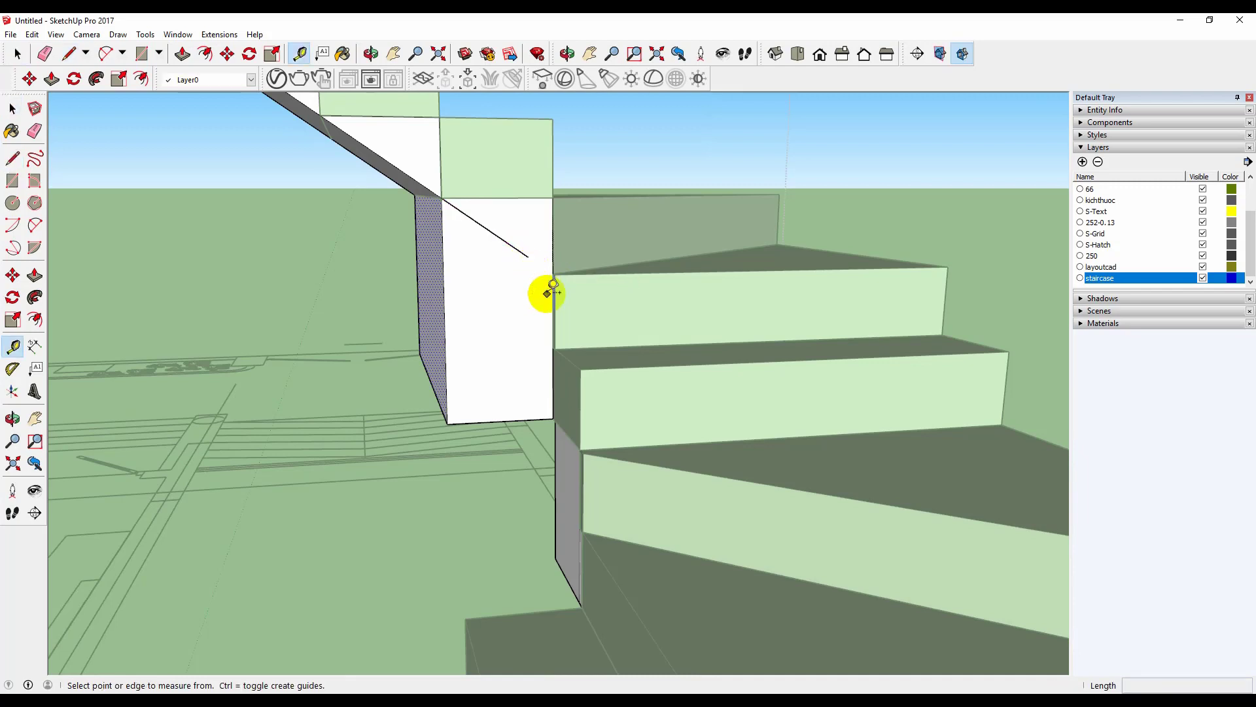
{"action": "left_click", "coordinate": [554, 325]}
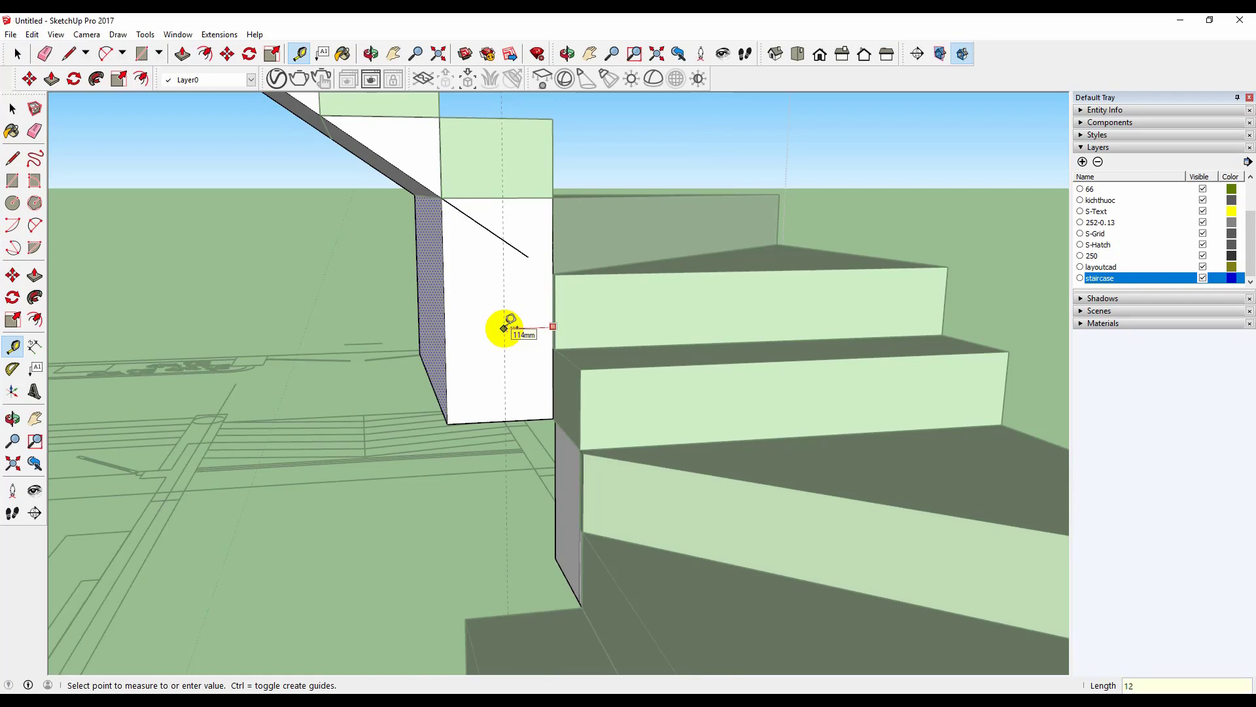
{"action": "key", "text": "space"}
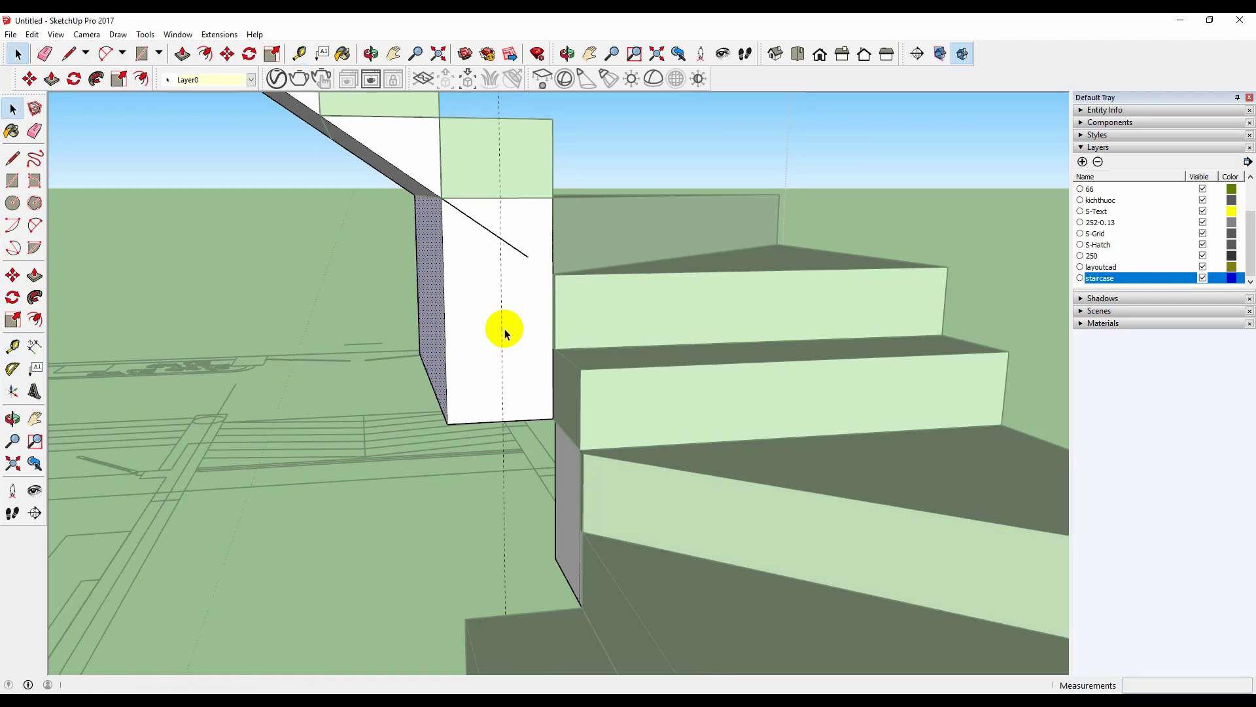
{"action": "key", "text": "l"}
{"action": "left_click", "coordinate": [501, 238]}
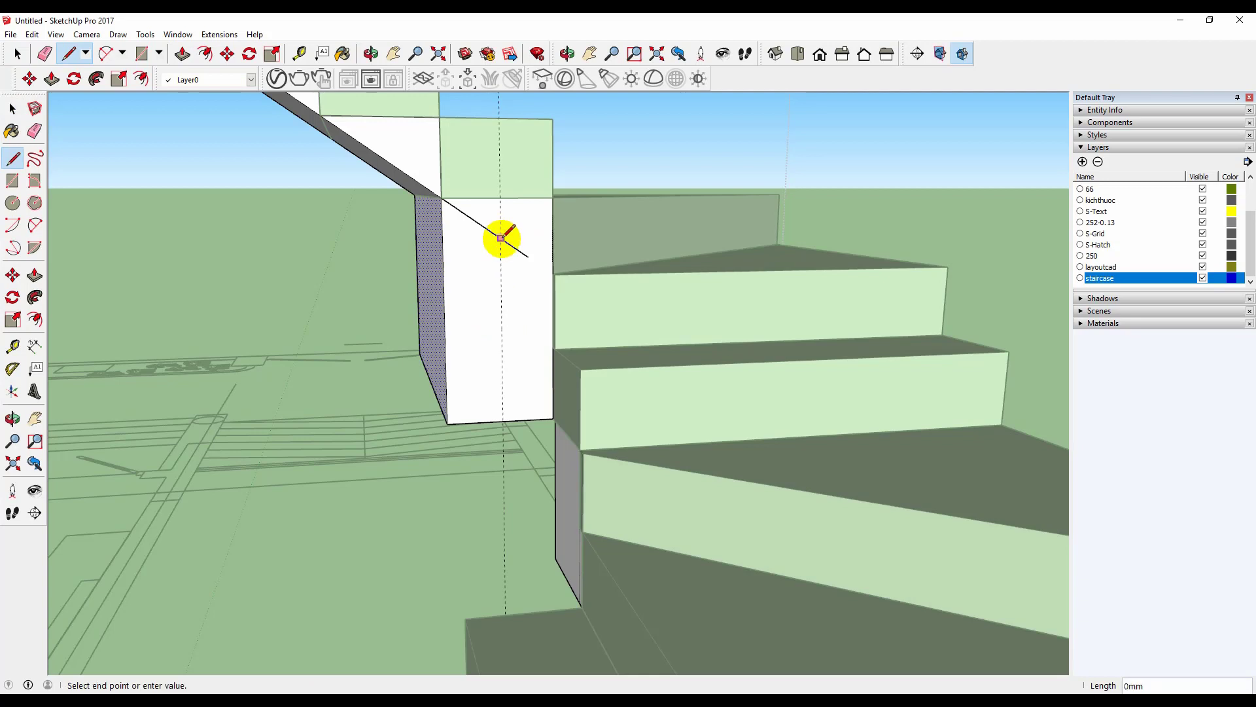
{"action": "left_click", "coordinate": [502, 421]}
{"action": "key", "text": "space"}
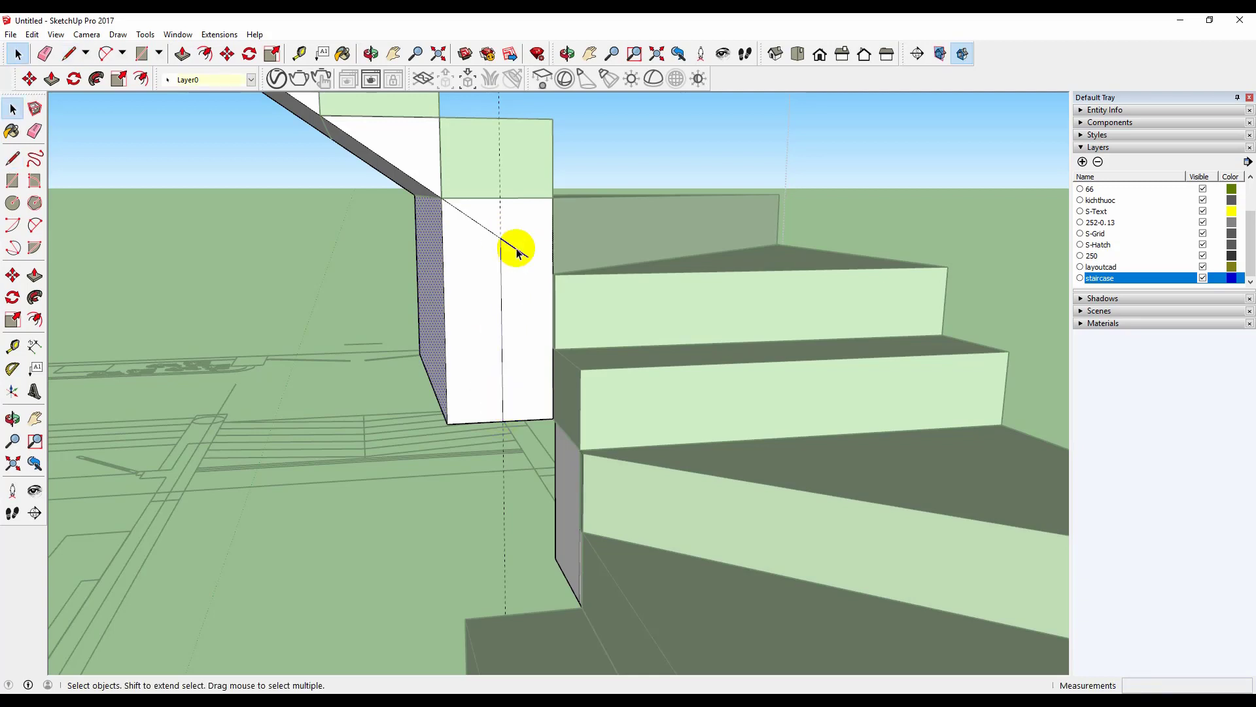
Step: Remove the diagonal's surplus end and push the cut-off side face through the block by 950 mm to trim it away
{"action": "left_click", "coordinate": [452, 308]}
{"action": "middle_click_drag", "start_coordinate": [452, 308], "coordinate": [532, 328]}
{"action": "key", "text": "p"}
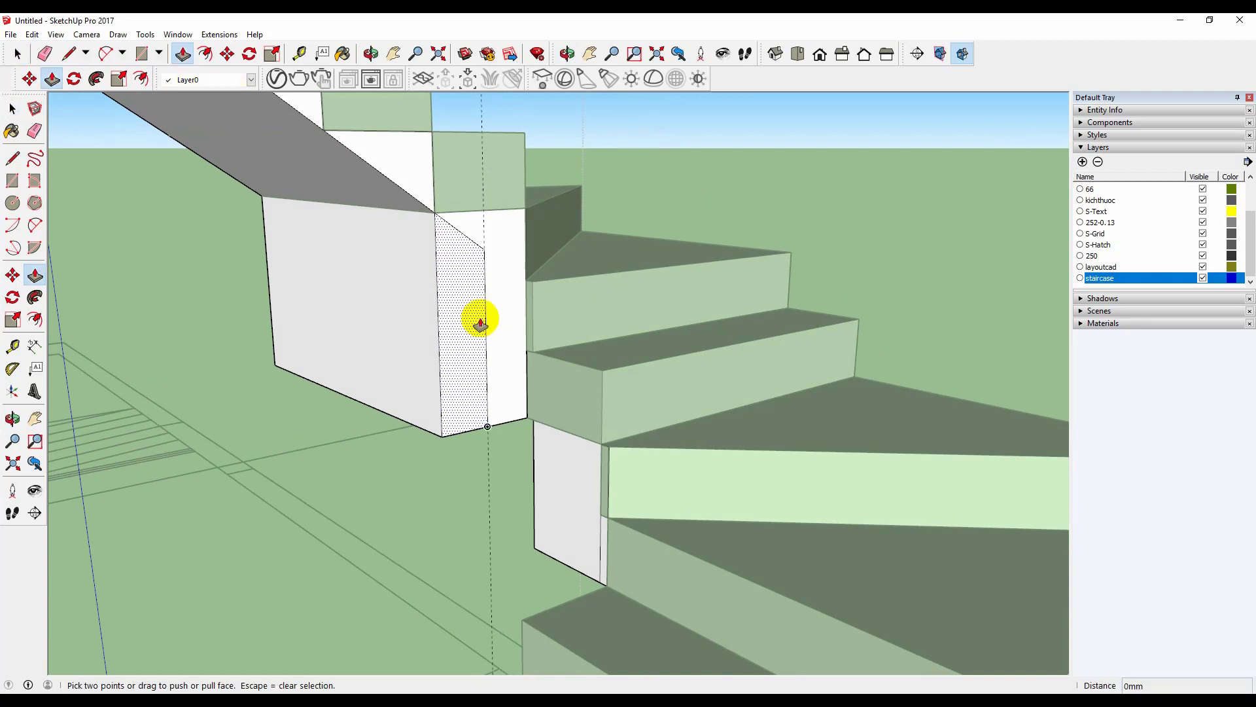
{"action": "left_click_drag", "start_coordinate": [485, 320], "coordinate": [271, 365]}
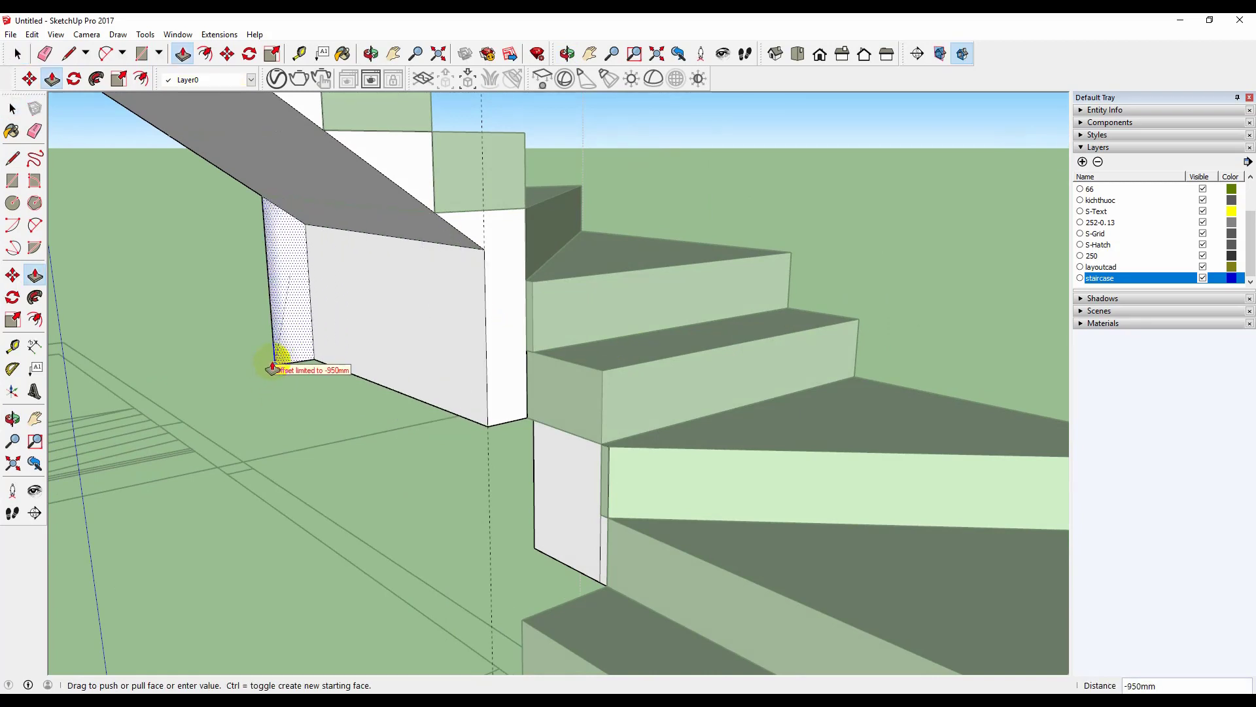
{"action": "key", "text": "space"}
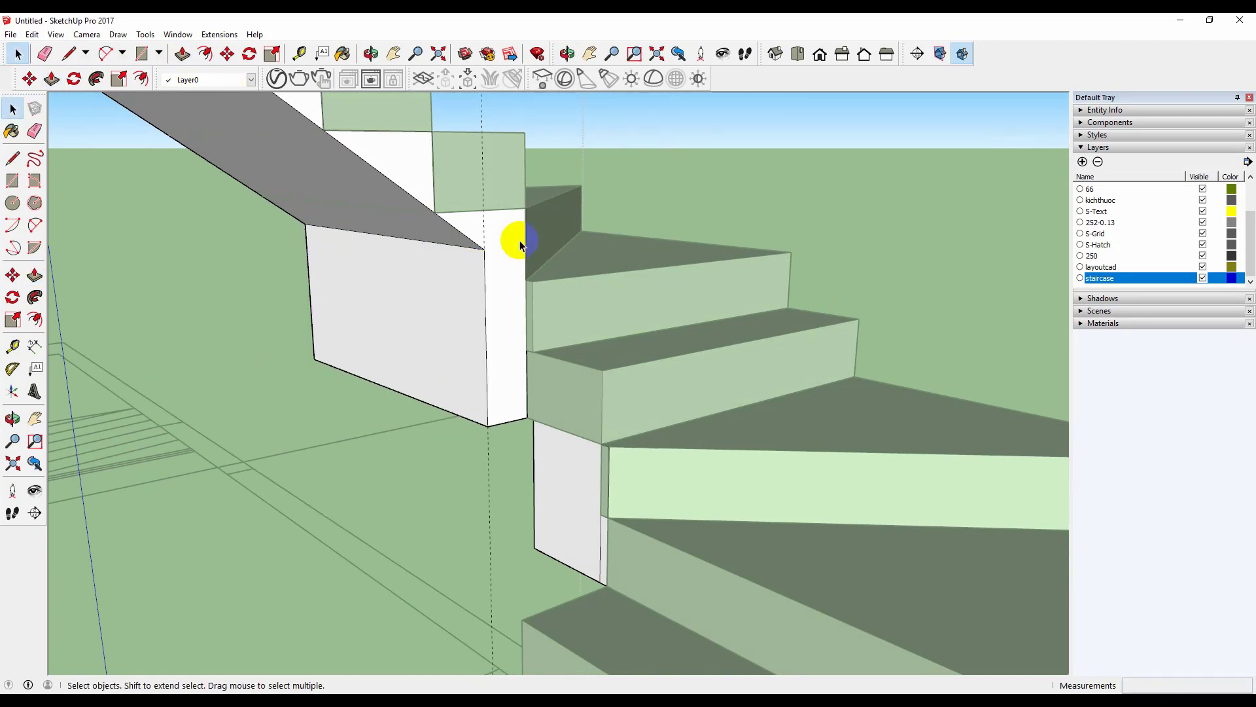
Step: Delete the vertical guide and finish editing the underside solid
{"action": "left_click", "coordinate": [483, 230]}
{"action": "scroll", "coordinate": [487, 245], "scroll_direction": "down", "scroll_amount": 2}
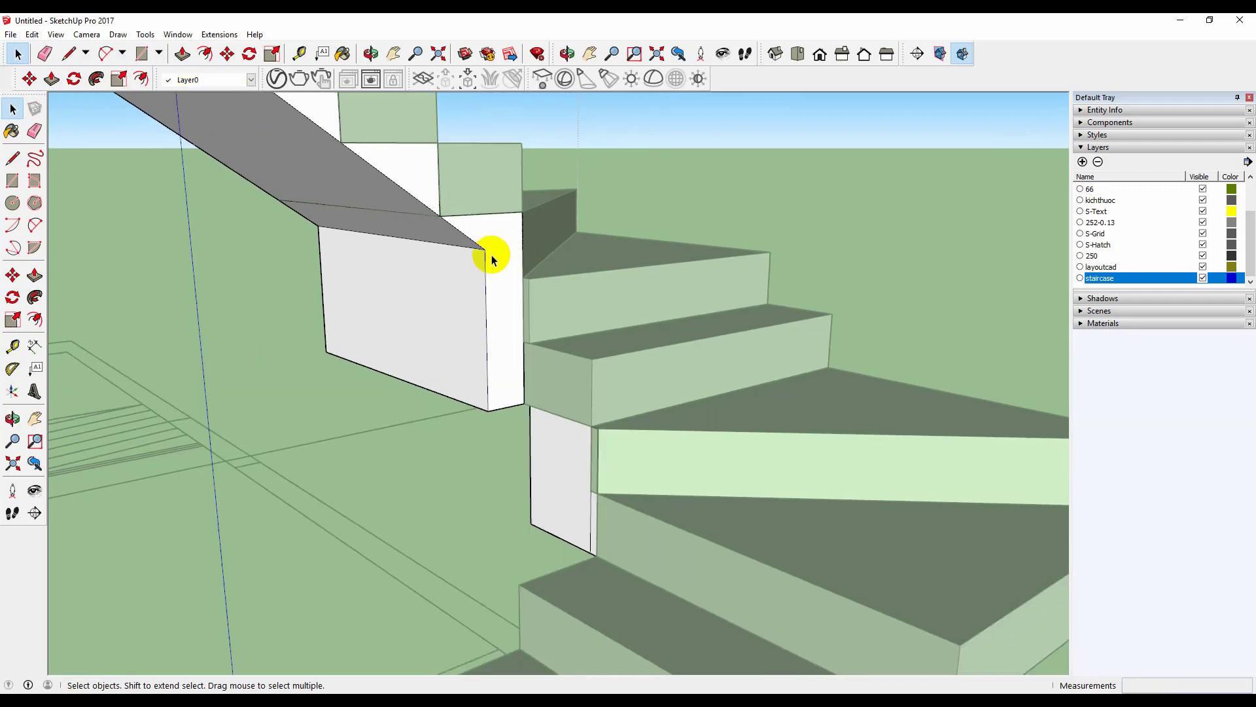
{"action": "left_click", "coordinate": [740, 177]}
Step: Examine the complete staircase and its trimmed underside from the front, beneath and above
{"action": "scroll", "coordinate": [633, 309], "scroll_direction": "down", "scroll_amount": 2}
{"action": "middle_click_drag", "start_coordinate": [636, 311], "coordinate": [637, 323]}
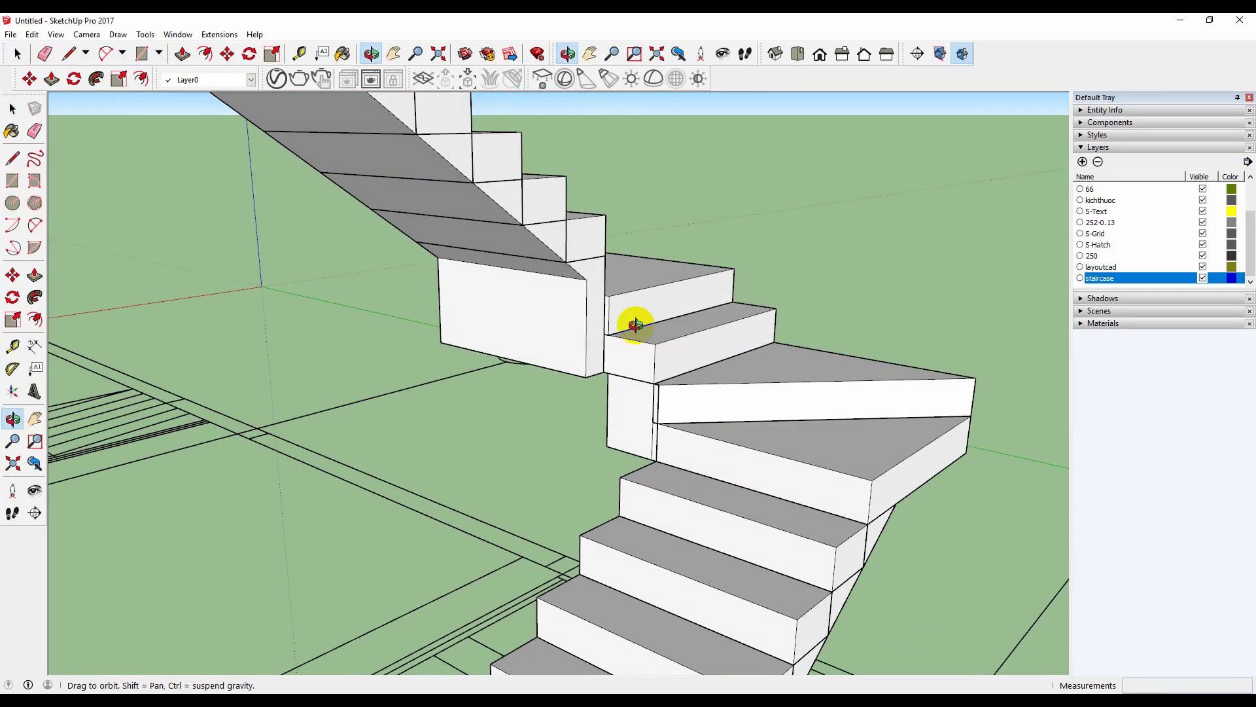
{"action": "scroll", "coordinate": [623, 325], "scroll_direction": "down", "scroll_amount": 4}
{"action": "middle_click_drag", "start_coordinate": [508, 331], "coordinate": [505, 238]}
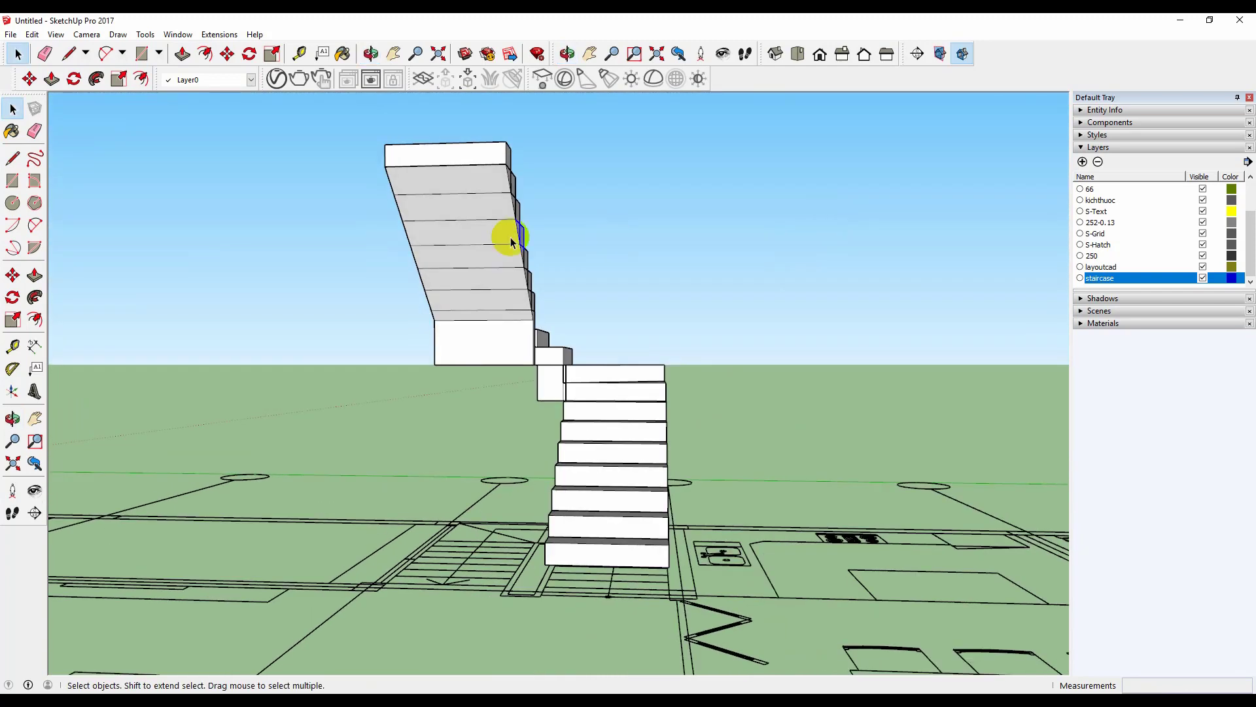
{"action": "scroll", "coordinate": [505, 226], "scroll_direction": "up", "scroll_amount": 2}
{"action": "left_click", "coordinate": [504, 218]}
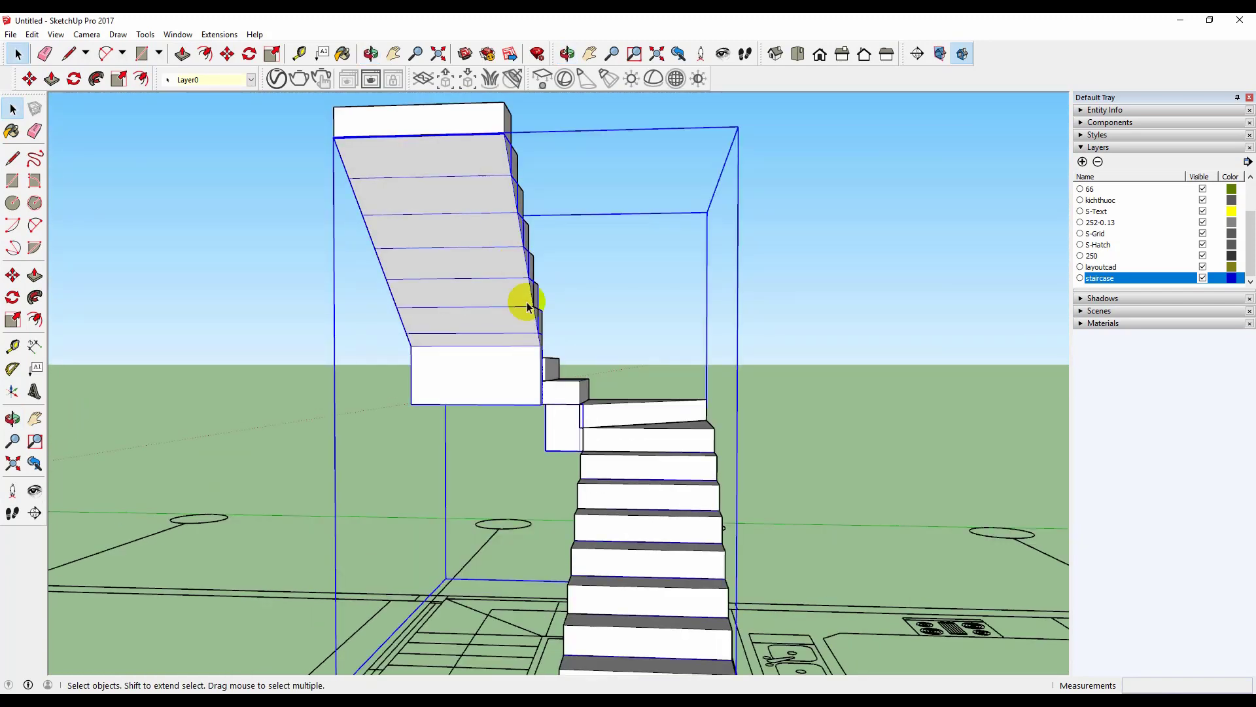
{"action": "middle_click_drag", "start_coordinate": [522, 301], "coordinate": [1045, 513]}
{"action": "left_click", "coordinate": [835, 292]}
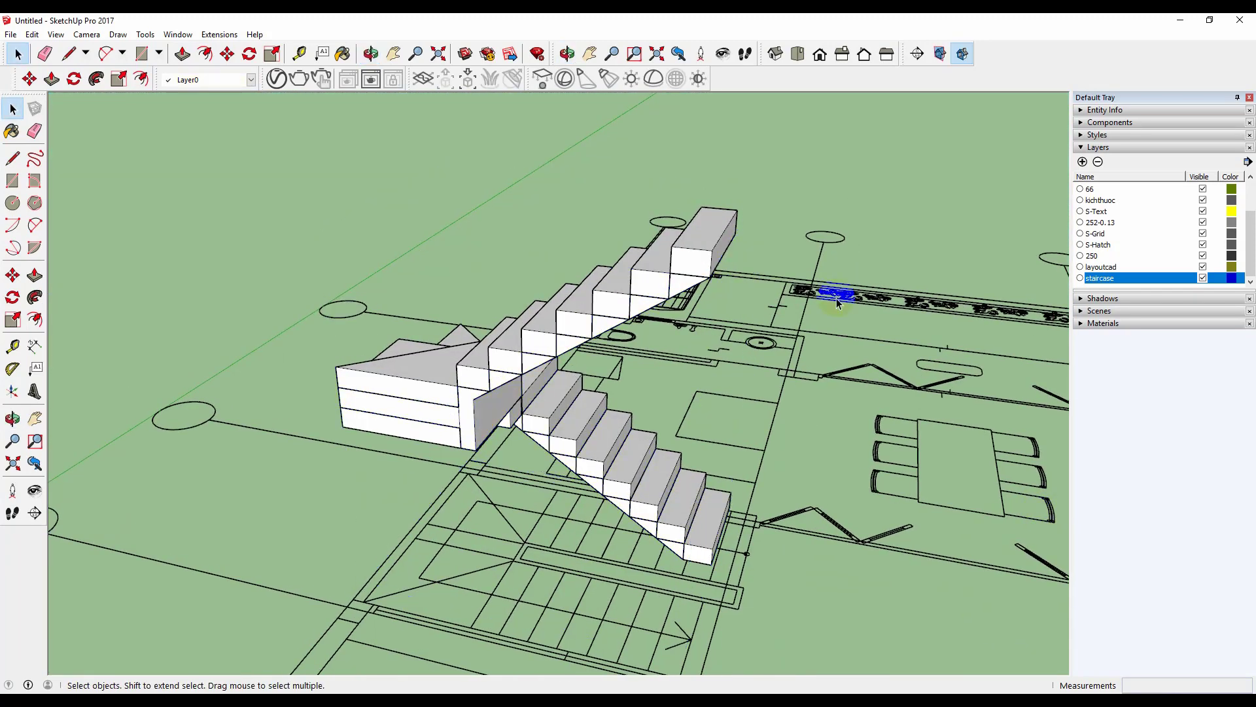
Step: Examine the winders and the underside beneath the upper flight from the side and from below
{"action": "middle_click_drag", "start_coordinate": [788, 366], "coordinate": [889, 198]}
{"action": "left_click", "coordinate": [890, 192]}
{"action": "middle_click_drag", "start_coordinate": [489, 365], "coordinate": [550, 428]}
{"action": "key", "text": "space"}
{"action": "scroll", "coordinate": [535, 423], "scroll_direction": "up", "scroll_amount": 3}
{"action": "middle_click_drag", "start_coordinate": [754, 456], "coordinate": [614, 449]}
{"action": "middle_click_drag", "start_coordinate": [608, 389], "coordinate": [219, 411]}
{"action": "scroll", "coordinate": [756, 383], "scroll_direction": "down", "scroll_amount": 6}
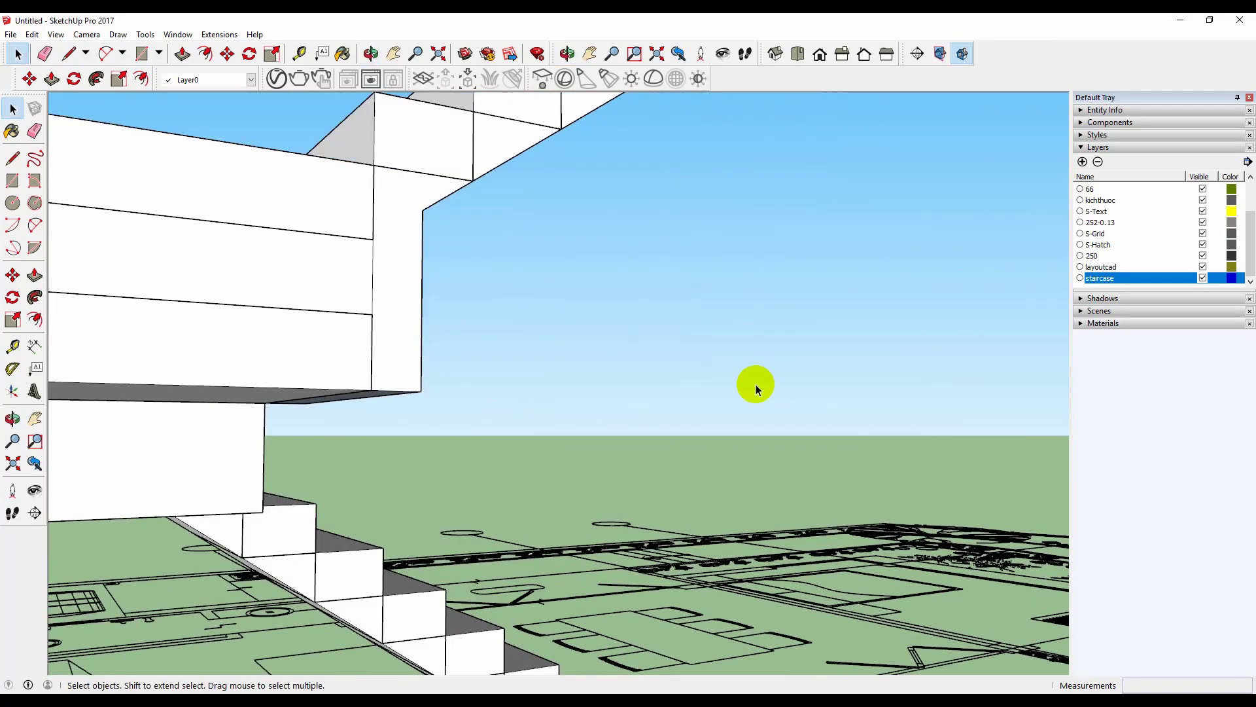
Step: Measure the width of the underside block's front face where it projects beside the top of the lower flight
{"action": "middle_click_drag", "start_coordinate": [784, 441], "coordinate": [786, 389]}
{"action": "scroll", "coordinate": [611, 432], "scroll_direction": "up", "scroll_amount": 3}
{"action": "scroll", "coordinate": [786, 389], "scroll_direction": "up", "scroll_amount": 5}
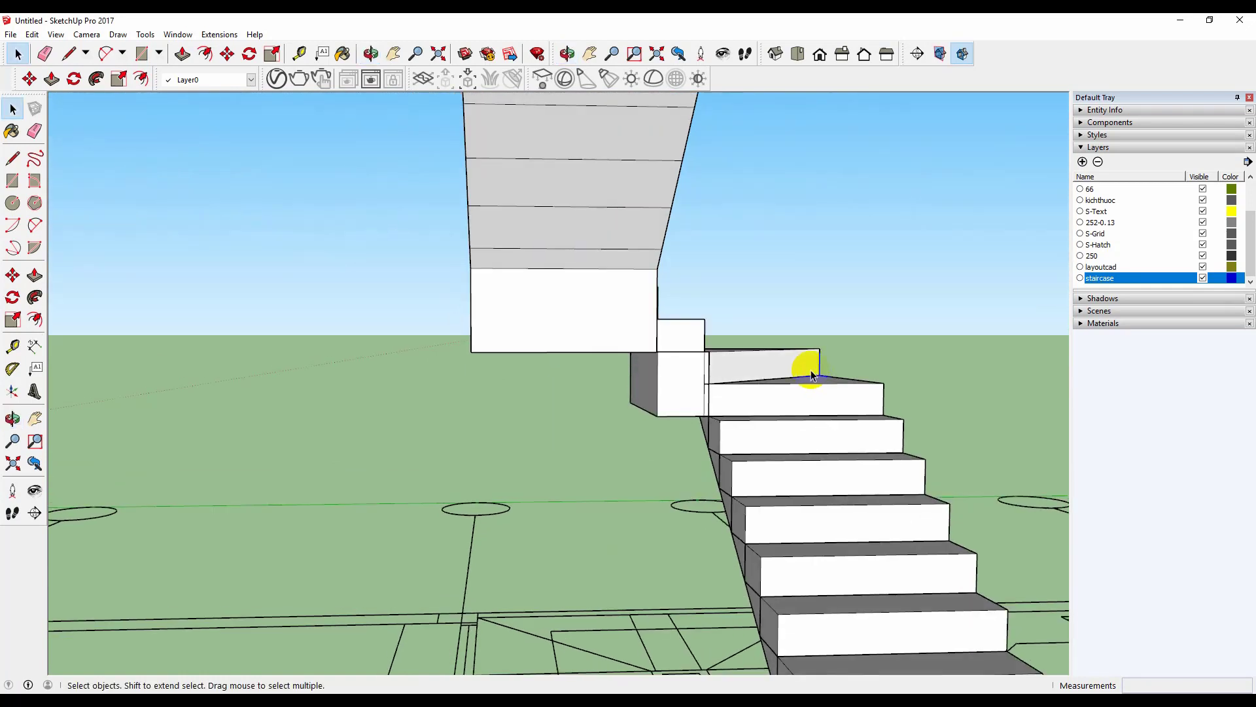
{"action": "key", "text": "t"}
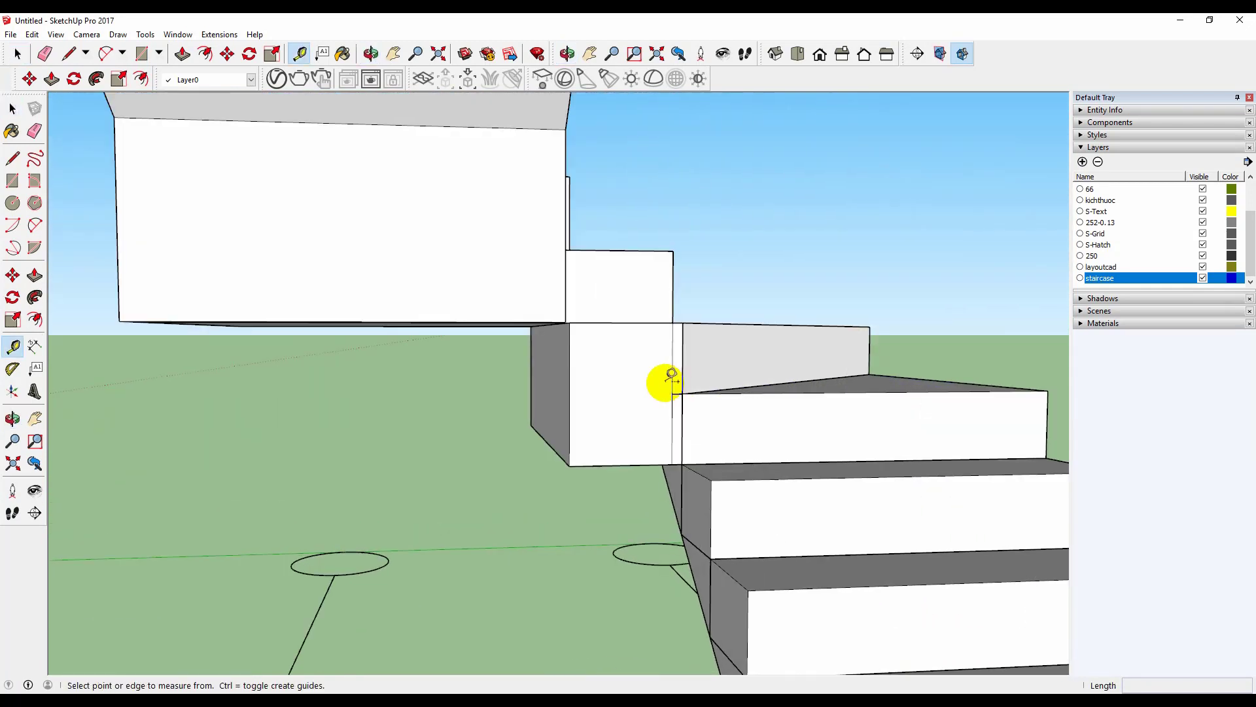
{"action": "left_click", "coordinate": [672, 378]}
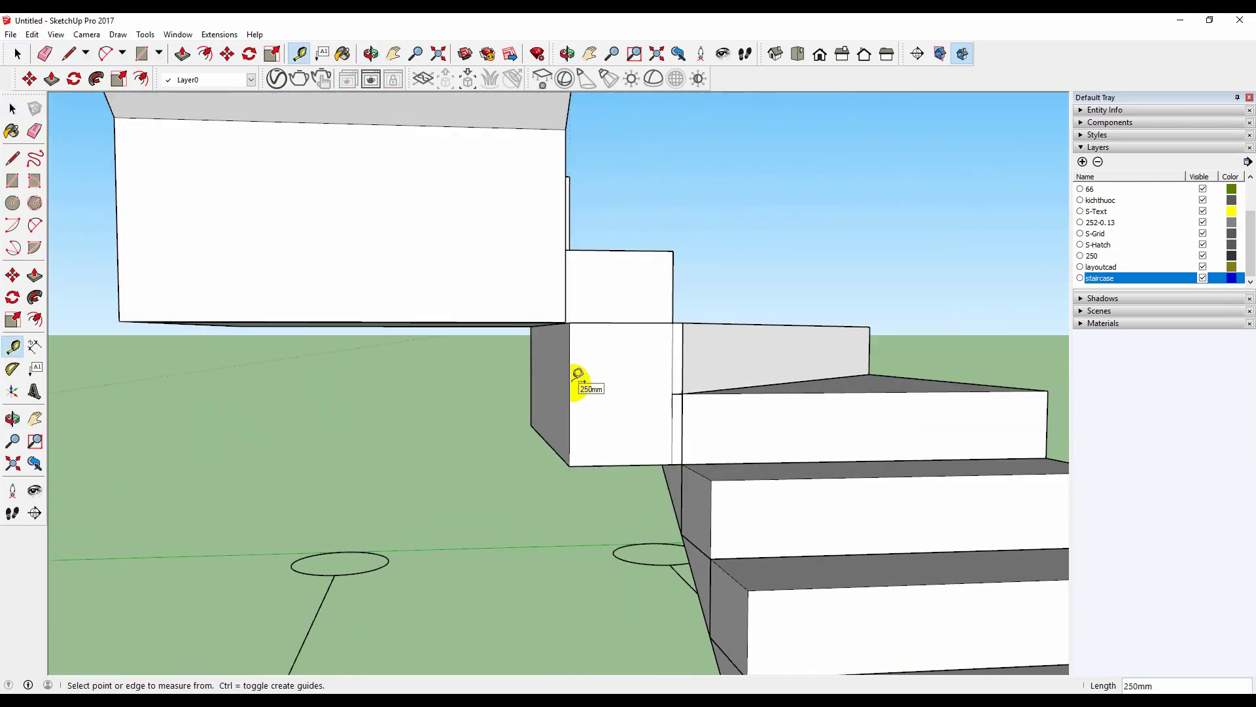
Step: Open the underside block for editing, push its exposed side face inward by 100 mm, and finish editing it
{"action": "key", "text": "space"}
{"action": "double_click", "coordinate": [551, 388]}
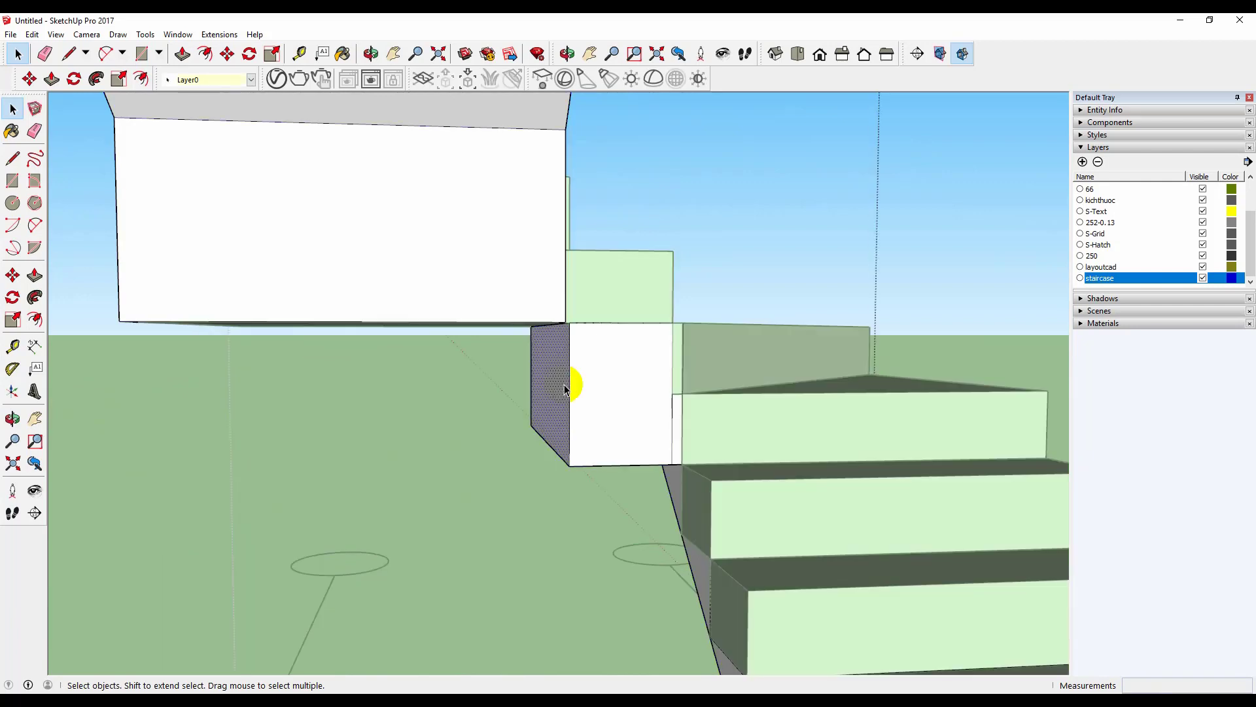
{"action": "key", "text": "p"}
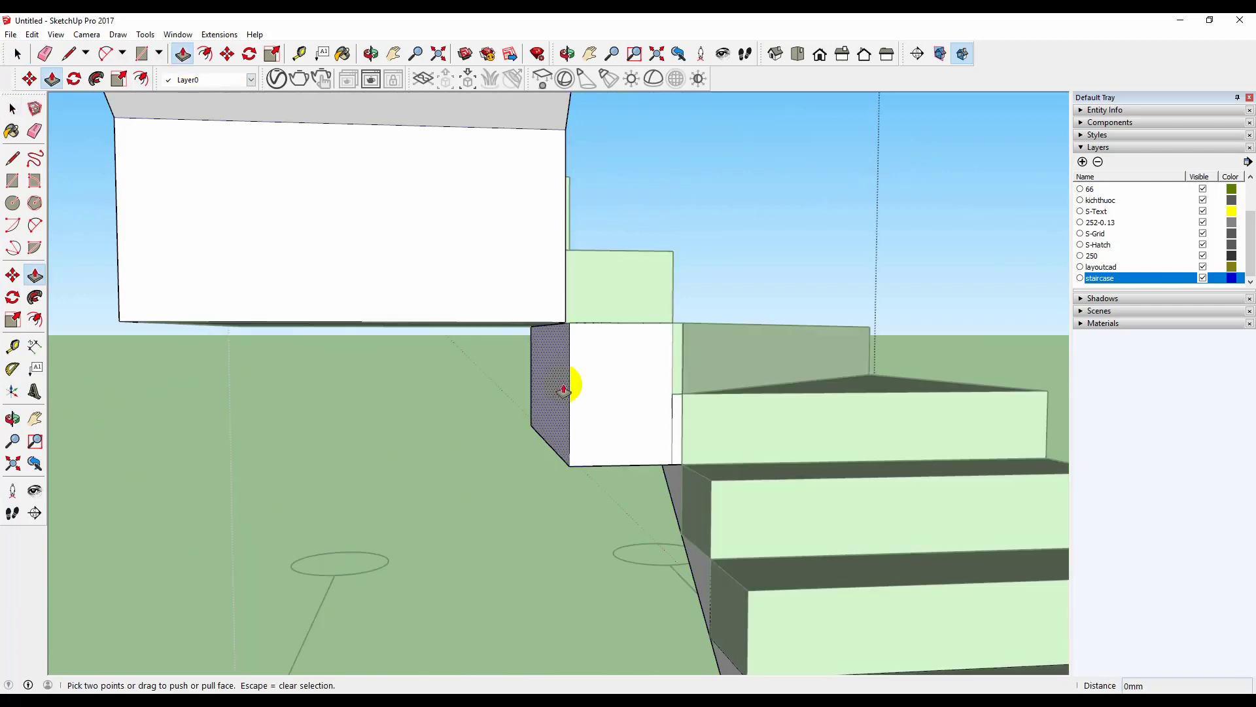
{"action": "left_click_drag", "start_coordinate": [568, 387], "coordinate": [587, 392]}
{"action": "type", "text": "10"}
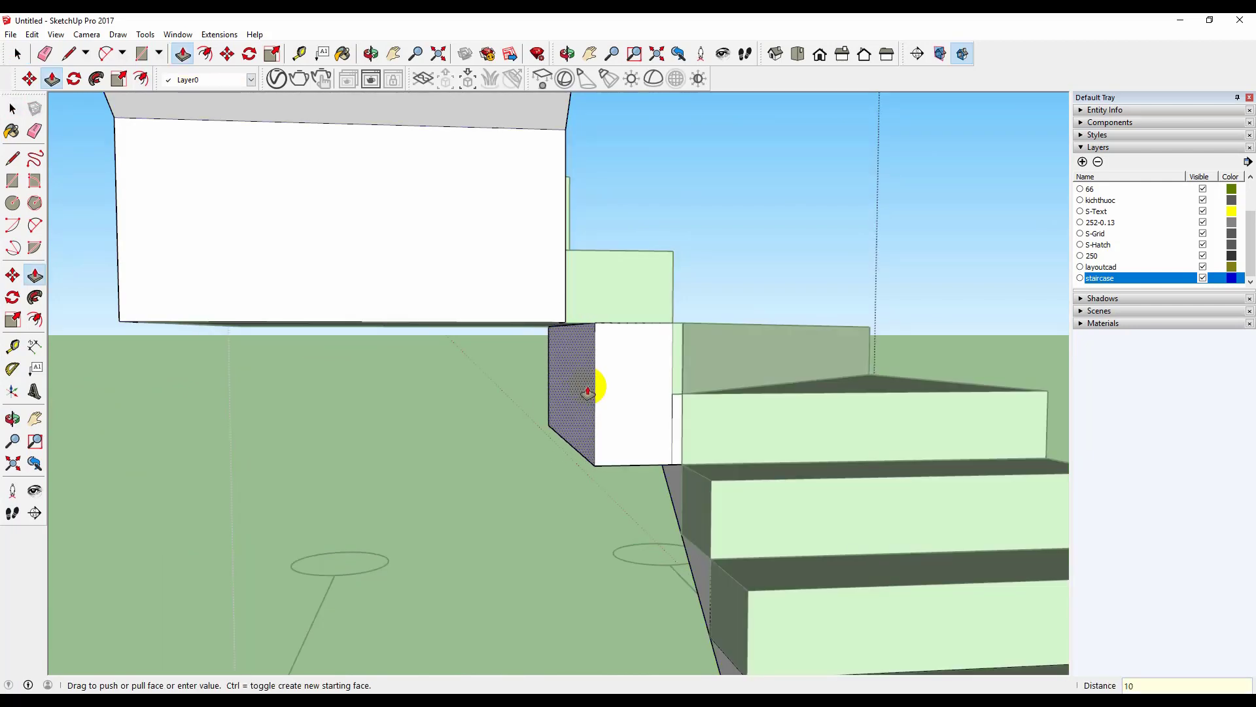
{"action": "type", "text": "0"}
{"action": "key", "text": "Return"}
{"action": "key", "text": "space"}
{"action": "left_click", "coordinate": [851, 237]}
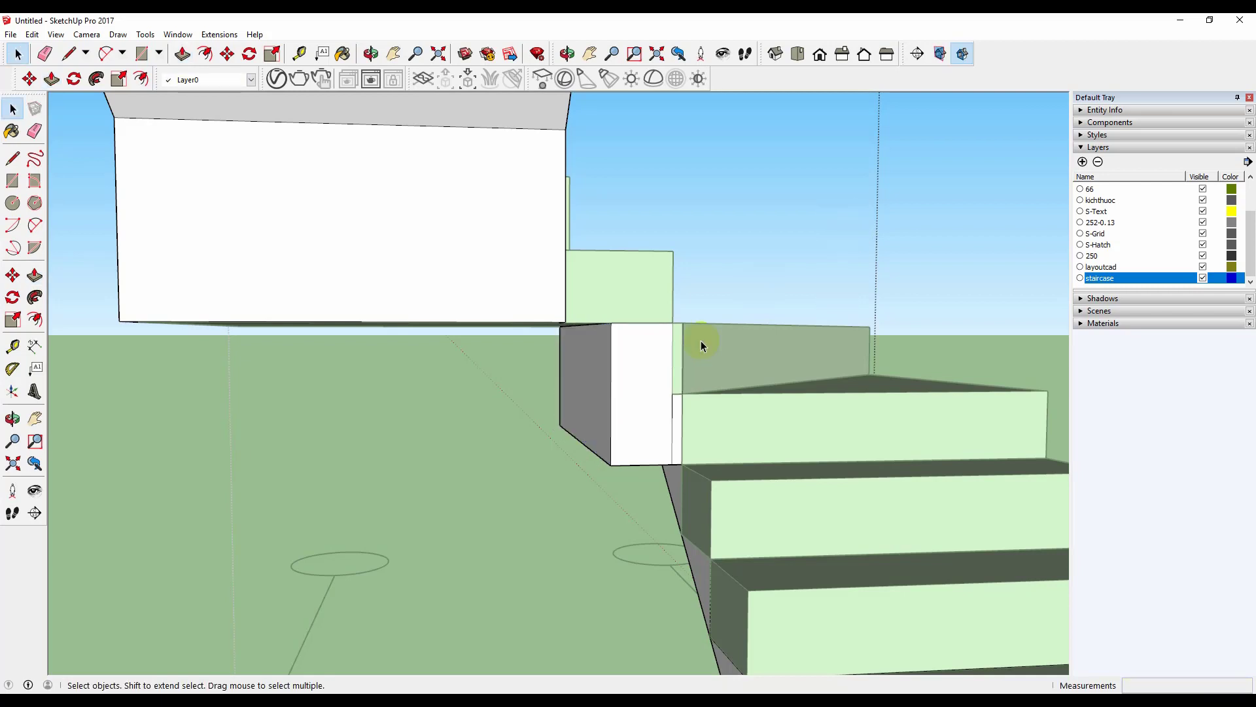
{"action": "left_click", "coordinate": [701, 342]}
Step: Examine the whole staircase and its narrowed underside block from several sides and from above
{"action": "scroll", "coordinate": [664, 379], "scroll_direction": "down", "scroll_amount": 2}
{"action": "middle_click_drag", "start_coordinate": [613, 469], "coordinate": [863, 535]}
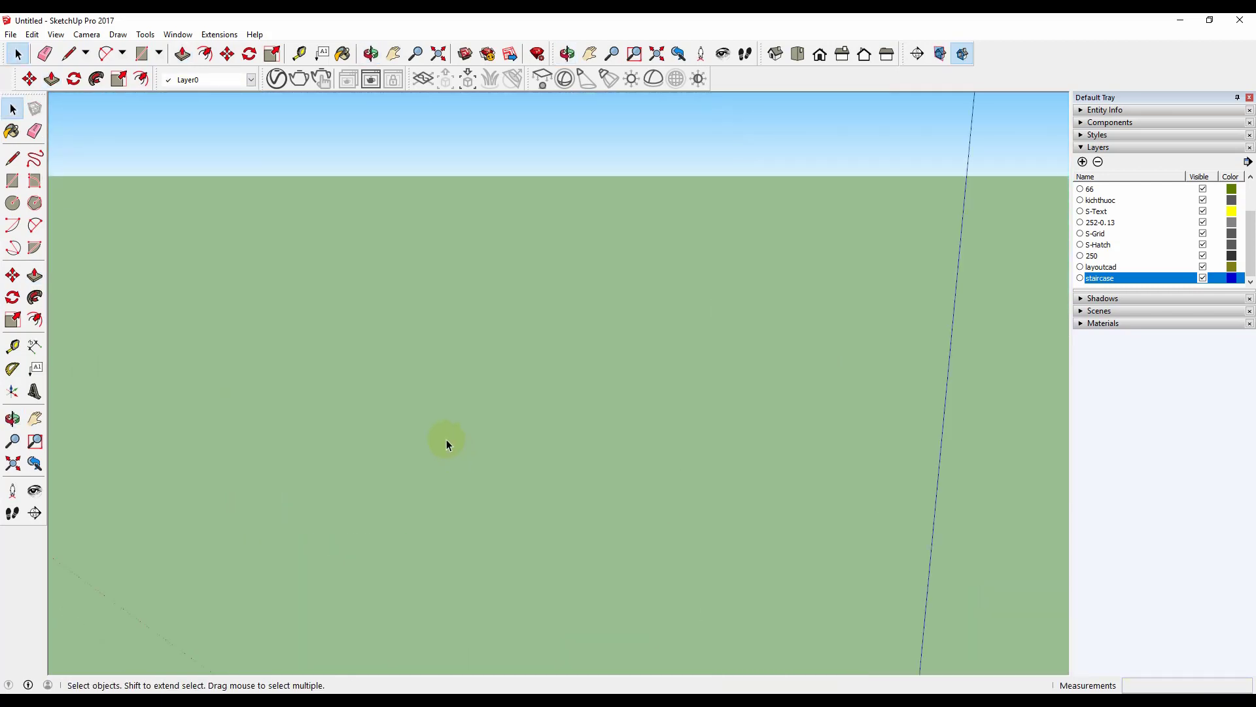
{"action": "scroll", "coordinate": [442, 302], "scroll_direction": "down", "scroll_amount": 2}
{"action": "middle_click_drag", "start_coordinate": [189, 108], "coordinate": [566, 490]}
{"action": "scroll", "coordinate": [707, 524], "scroll_direction": "up", "scroll_amount": 3}
{"action": "middle_click_drag", "start_coordinate": [829, 548], "coordinate": [401, 453]}
{"action": "scroll", "coordinate": [516, 474], "scroll_direction": "up", "scroll_amount": 2}
{"action": "scroll", "coordinate": [515, 474], "scroll_direction": "down", "scroll_amount": 2}
{"action": "middle_click_drag", "start_coordinate": [547, 471], "coordinate": [934, 337]}
{"action": "scroll", "coordinate": [671, 254], "scroll_direction": "up", "scroll_amount": 3}
{"action": "scroll", "coordinate": [660, 278], "scroll_direction": "down", "scroll_amount": 1}
{"action": "scroll", "coordinate": [716, 142], "scroll_direction": "up", "scroll_amount": 4}
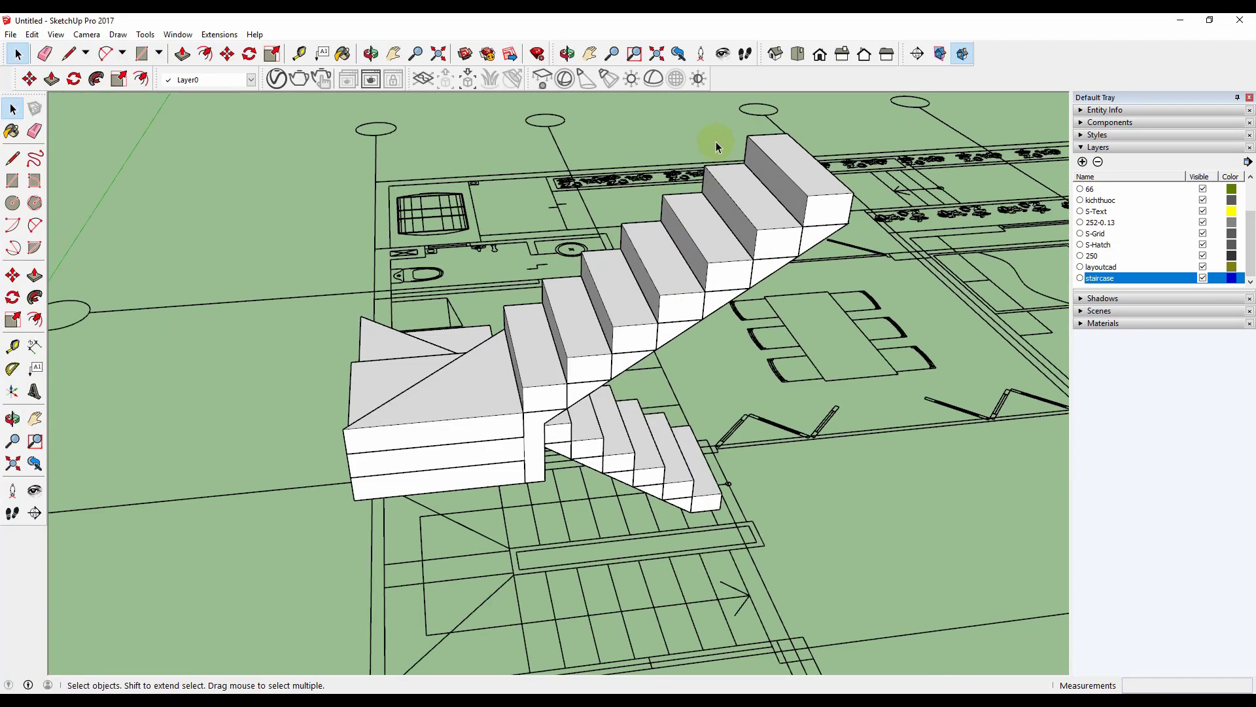
{"action": "scroll", "coordinate": [701, 176], "scroll_direction": "down", "scroll_amount": 1}
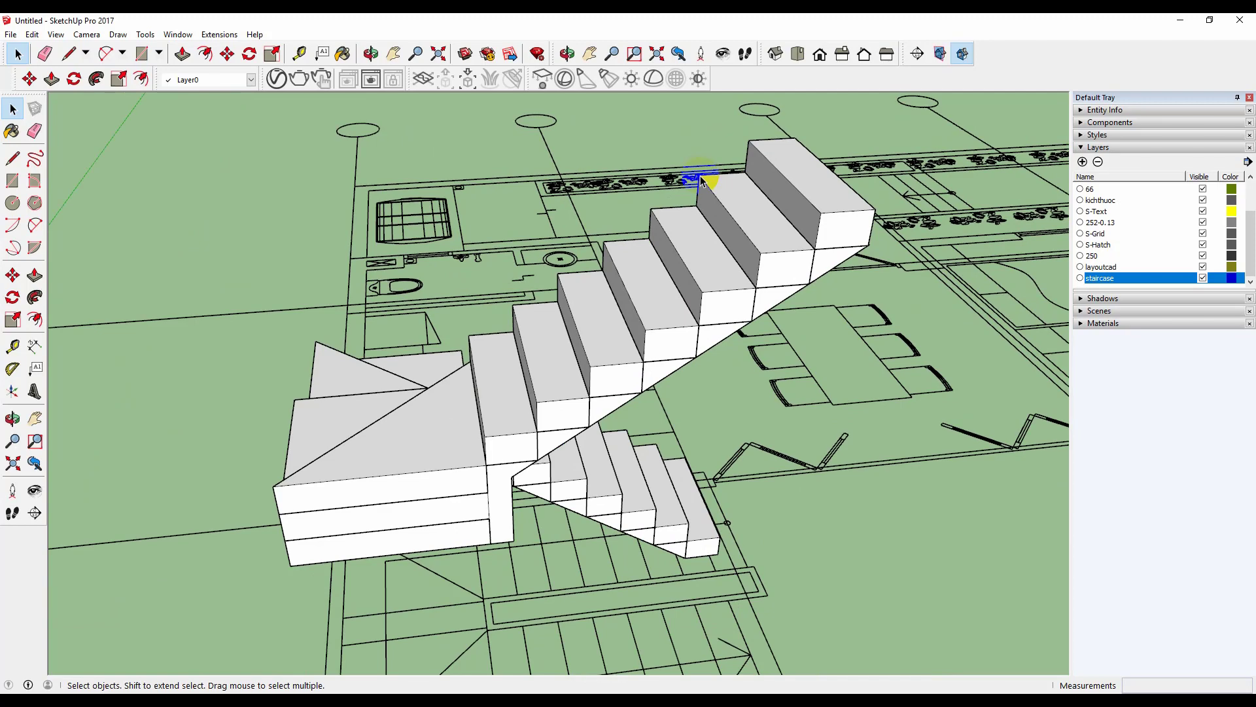